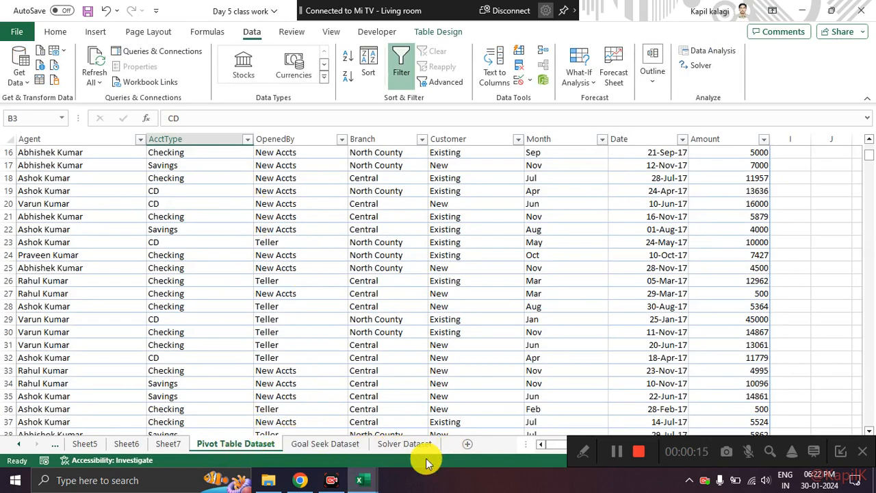
Switch to the Day 6 class work workbook and look over the Data Analysis Toolpack and Scanario Manager sheets.
mouse_move(359, 480)
left_click(401, 430)
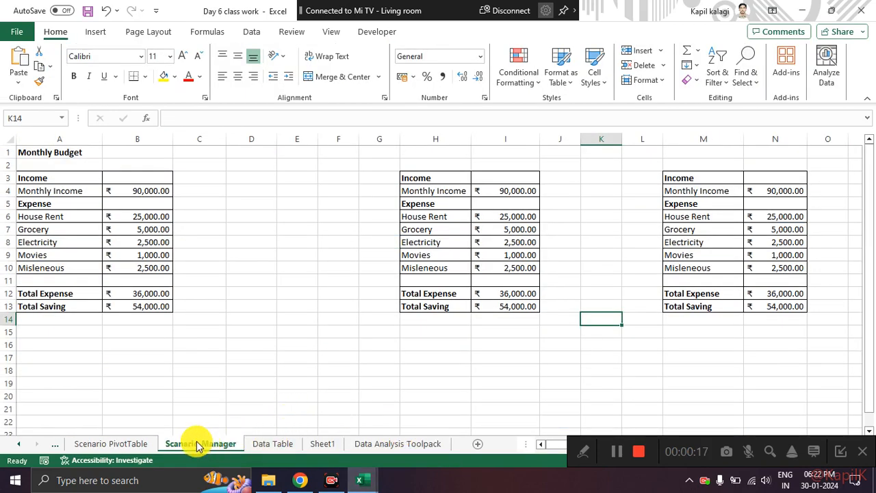
left_click(394, 444)
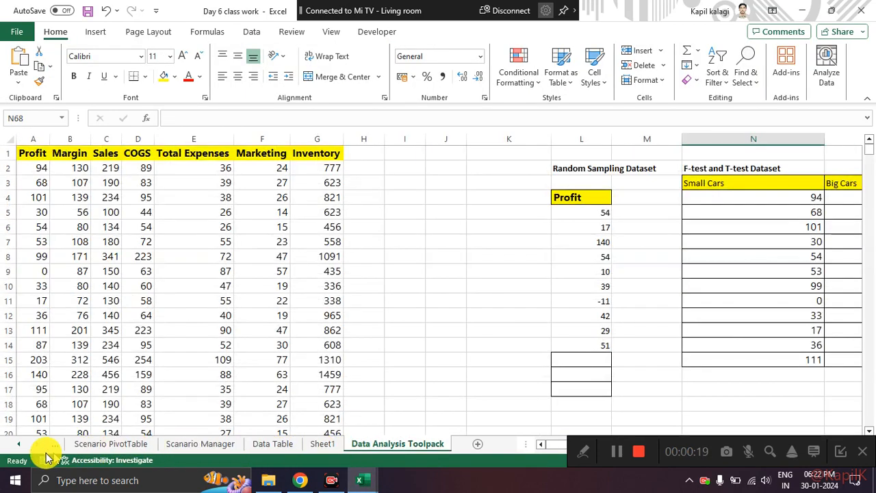
left_click(19, 444)
left_click(19, 444)
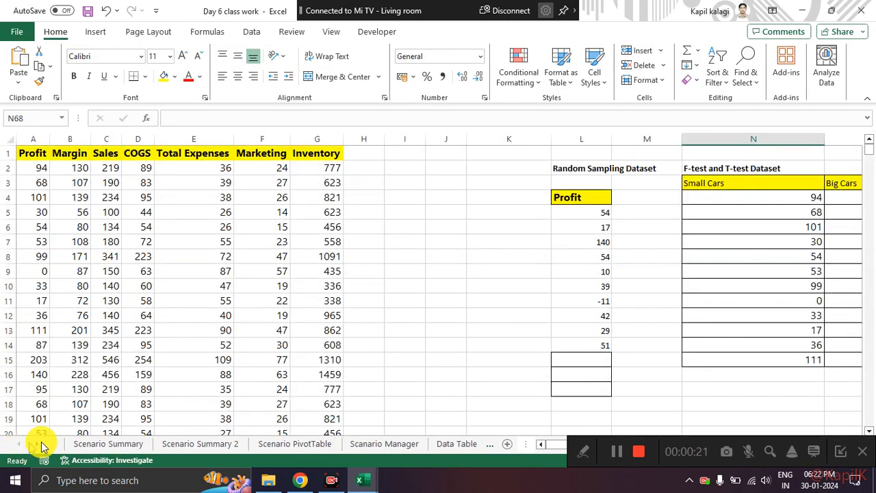
left_click(376, 447)
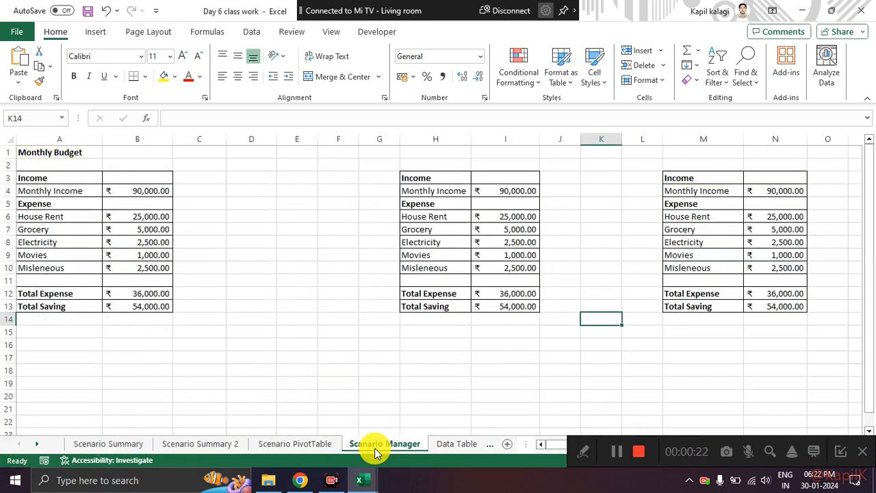
left_click(858, 458)
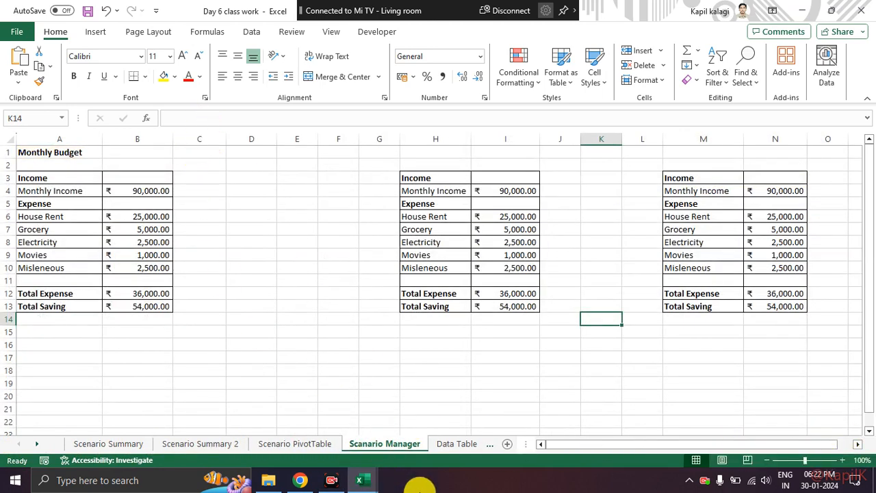
Review the Scenario Summary, Data Table, Data Analysis Toolpack and Scenario PivotTable sheets of the Day 6 class work workbook.
left_click(201, 444)
left_click(94, 446)
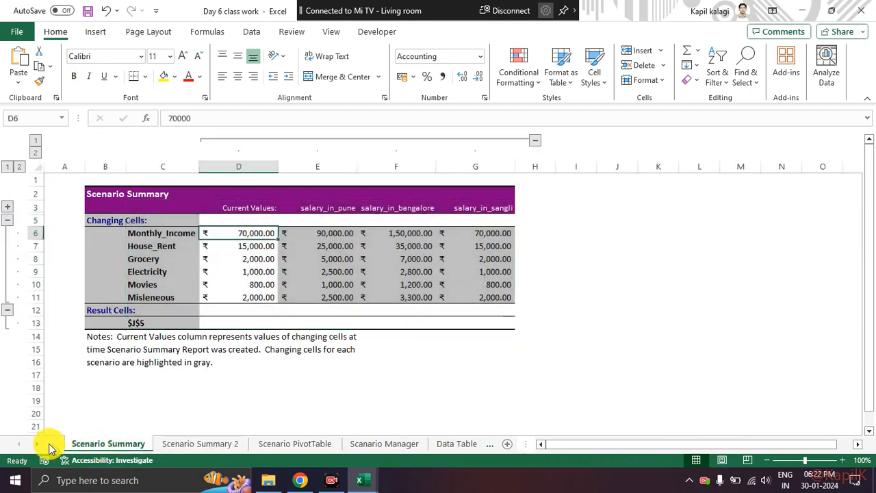
left_click(452, 445)
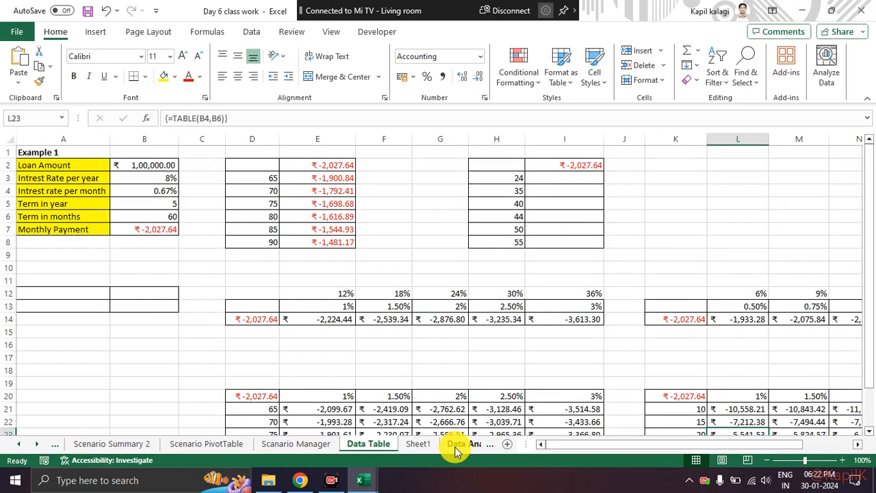
left_click(458, 445)
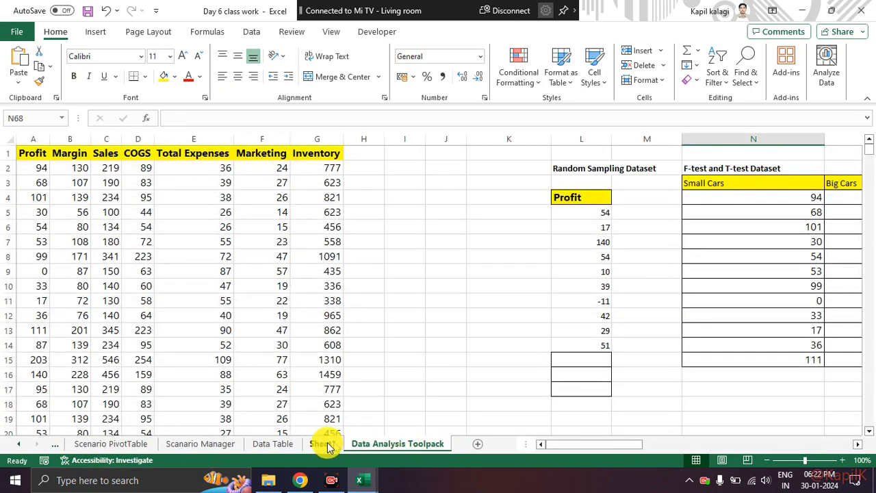
left_click(322, 444)
left_click(199, 444)
left_click(111, 444)
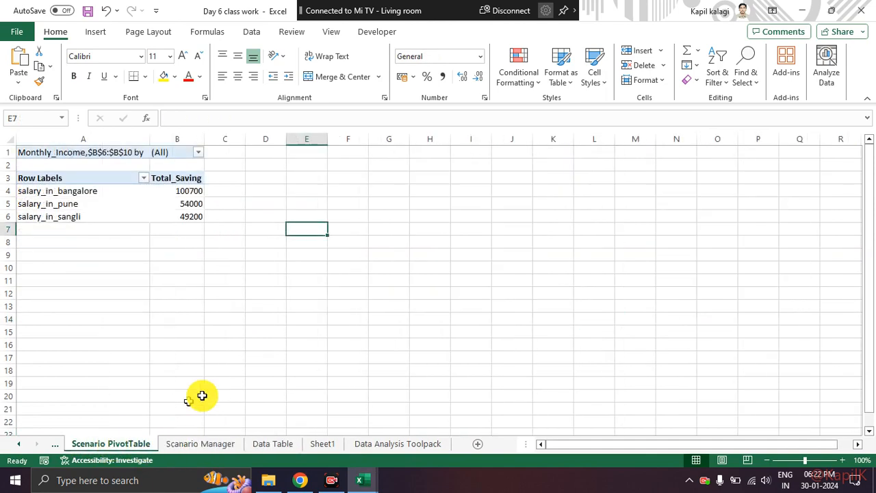
left_click(370, 478)
left_click(432, 428)
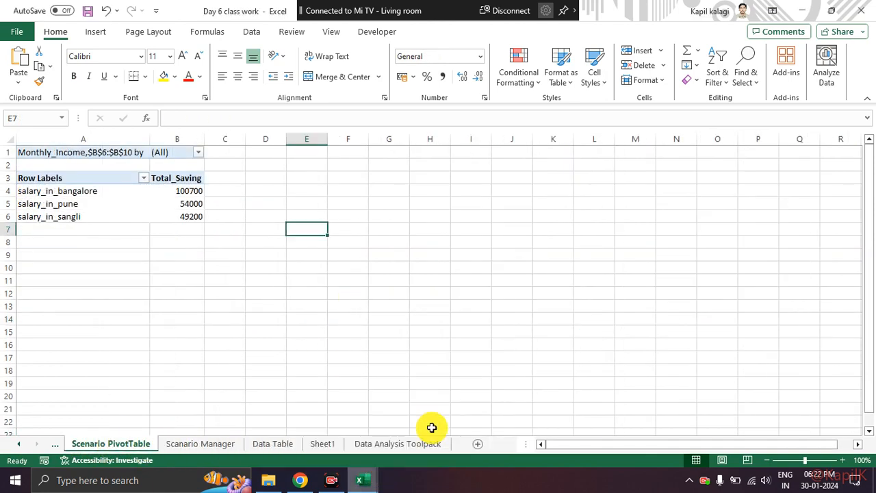
Switch to the Day 5 class work workbook and open its Question to analyse sheet.
left_click(359, 480)
left_click(284, 439)
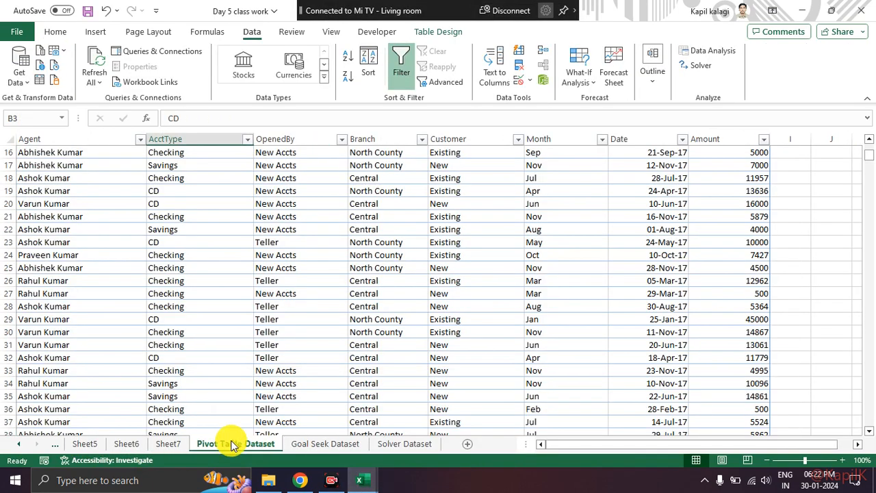
left_click(169, 443)
left_click(123, 444)
left_click(76, 443)
left_click(18, 444)
left_click(19, 444)
left_click(19, 445)
left_click(75, 444)
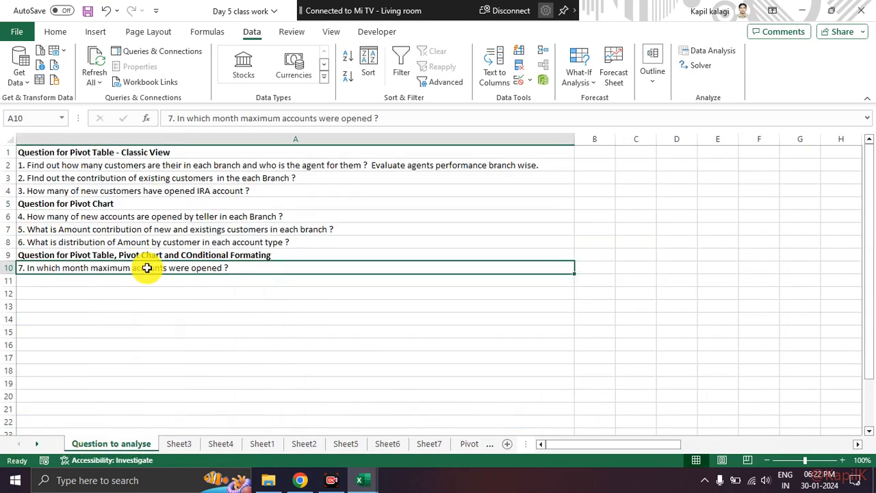
Highlight the list of pivot table and pivot chart questions in column A to review it, and clear the selection.
left_click_drag(148, 152, 165, 269)
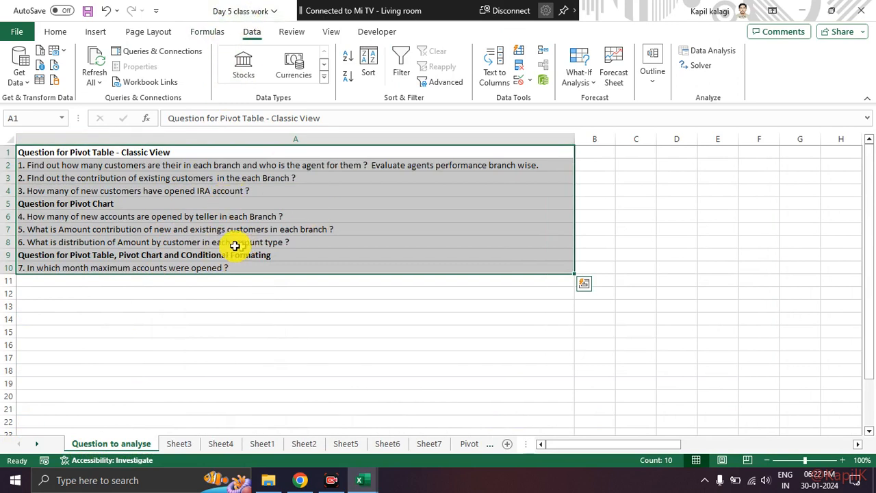
left_click(152, 306)
left_click_drag(160, 150, 160, 279)
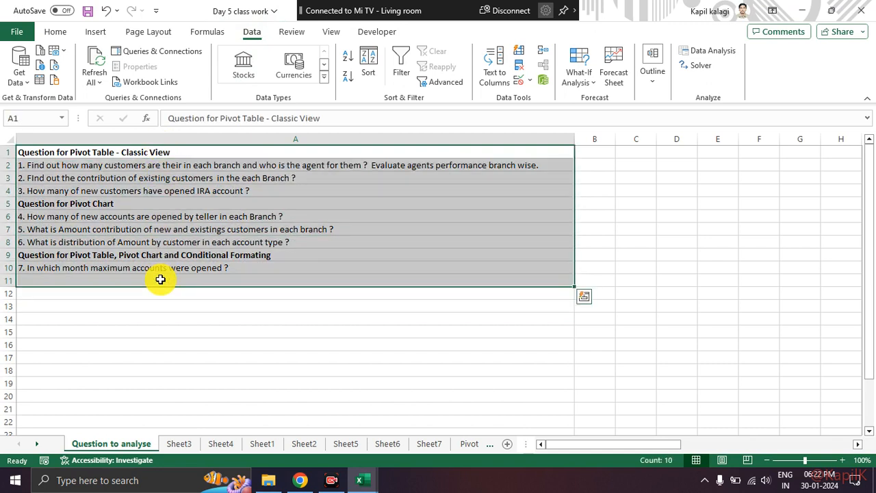
left_click(215, 293)
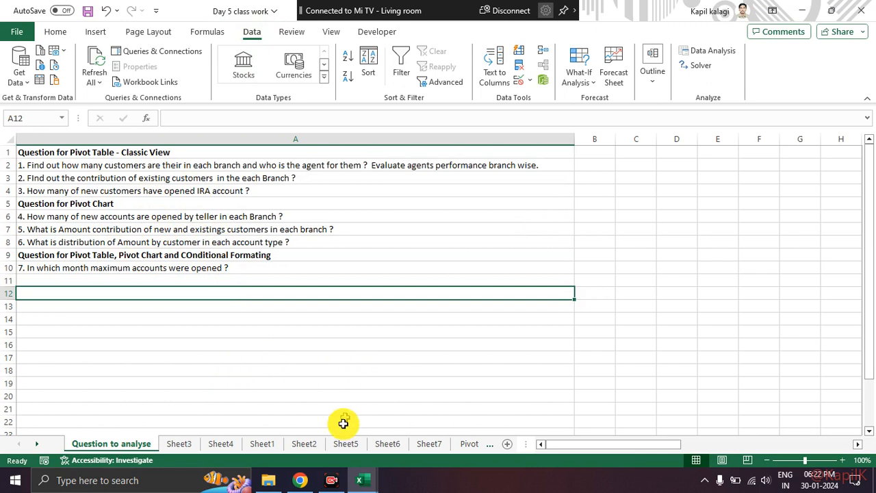
mouse_move(333, 481)
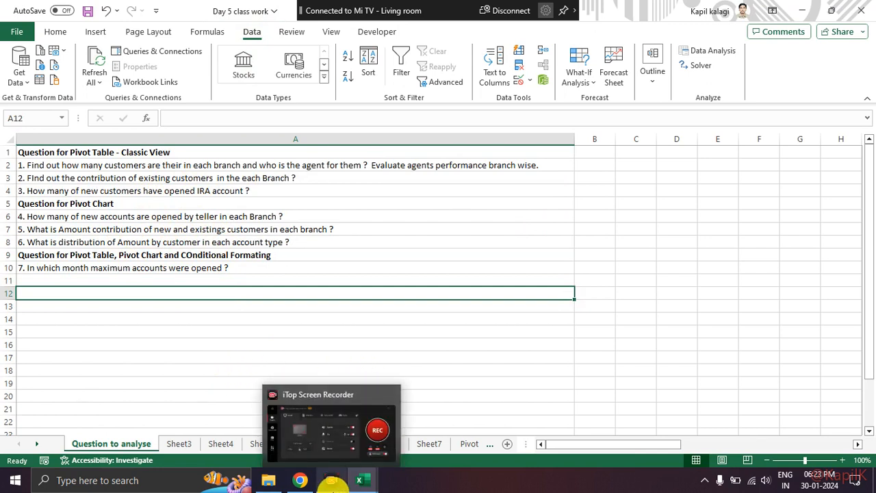
left_click(332, 482)
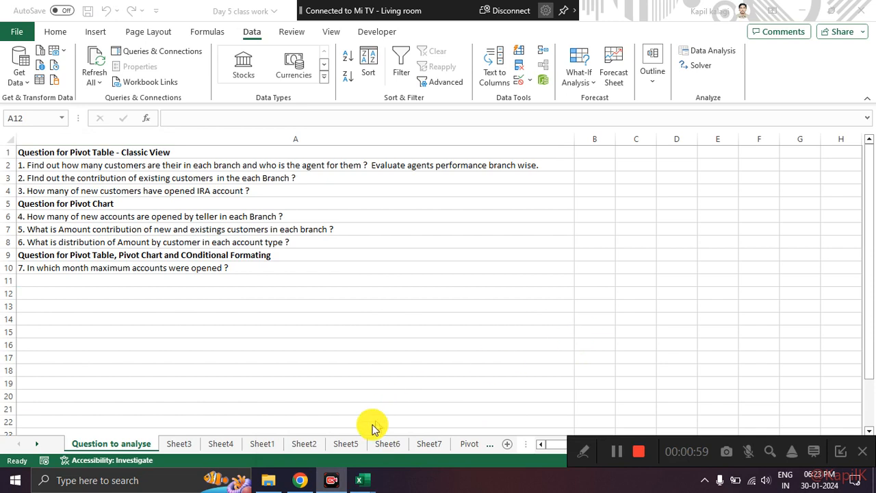
left_click(332, 481)
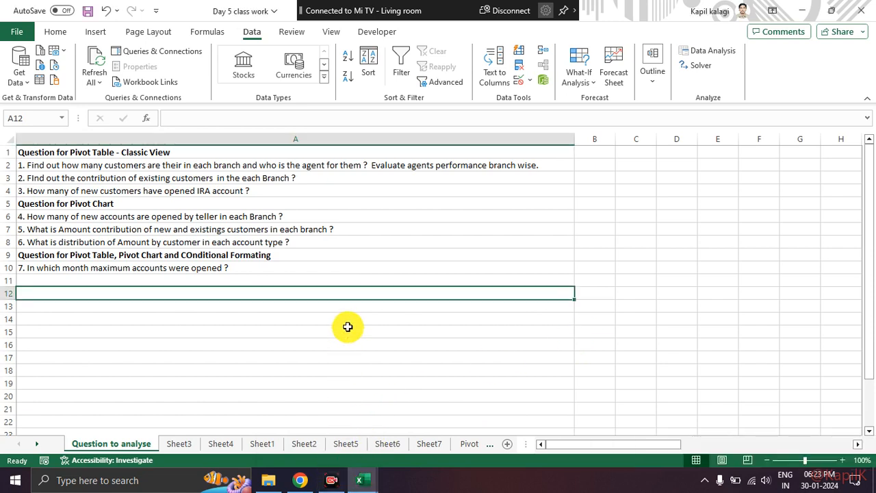
Check the participant list of the Google Meet call in Chrome and switch to the Day 6 class work workbook.
left_click(300, 480)
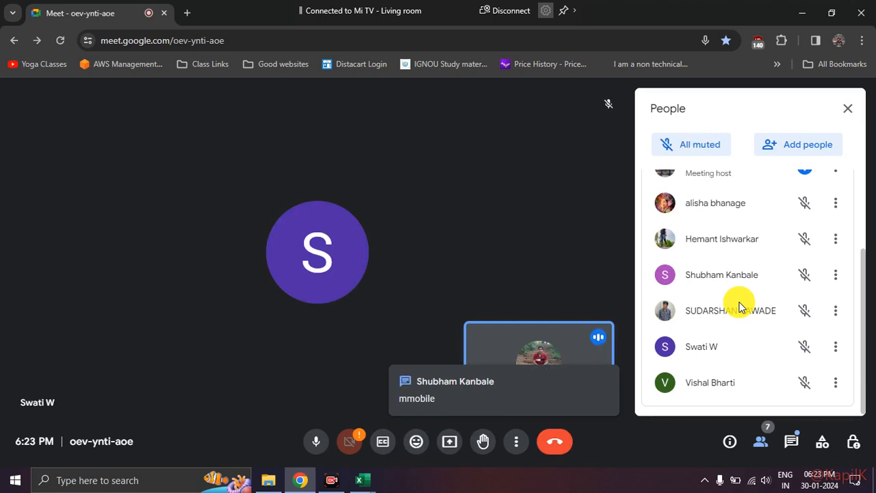
left_click(361, 481)
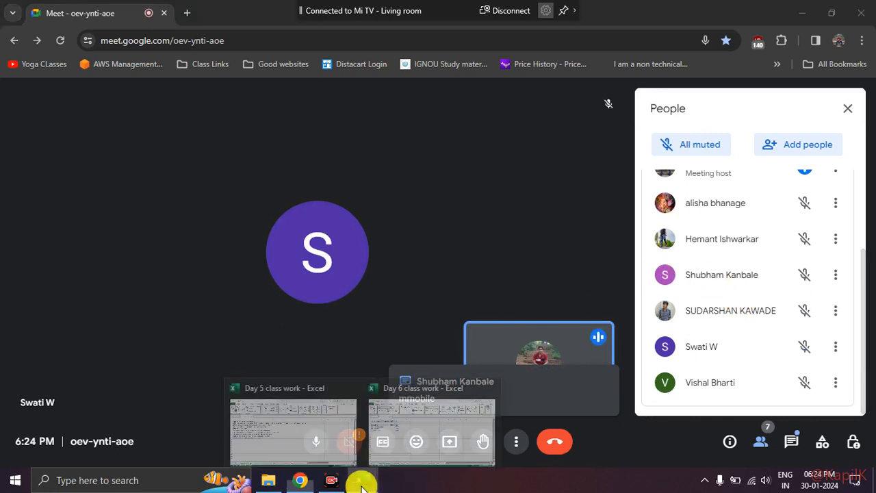
left_click(315, 418)
left_click(404, 418)
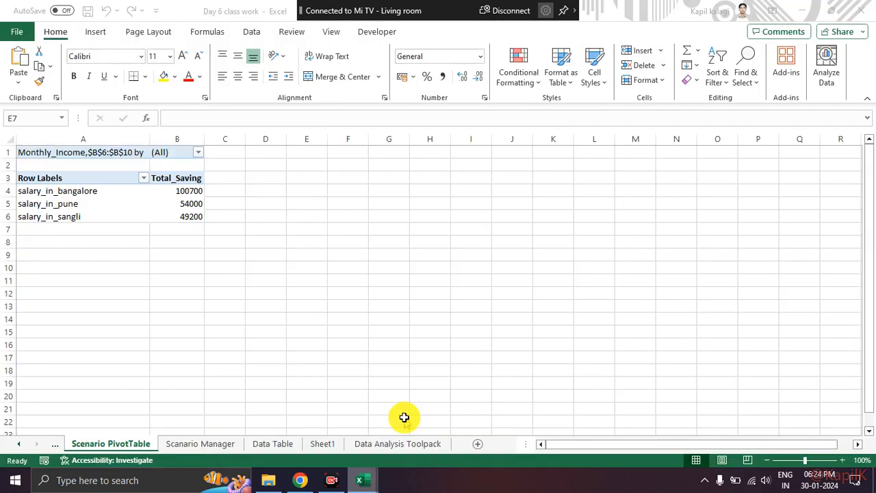
Return to the Day 5 class work workbook and select question 3 about new customers with IRA accounts.
mouse_move(359, 479)
left_click(274, 420)
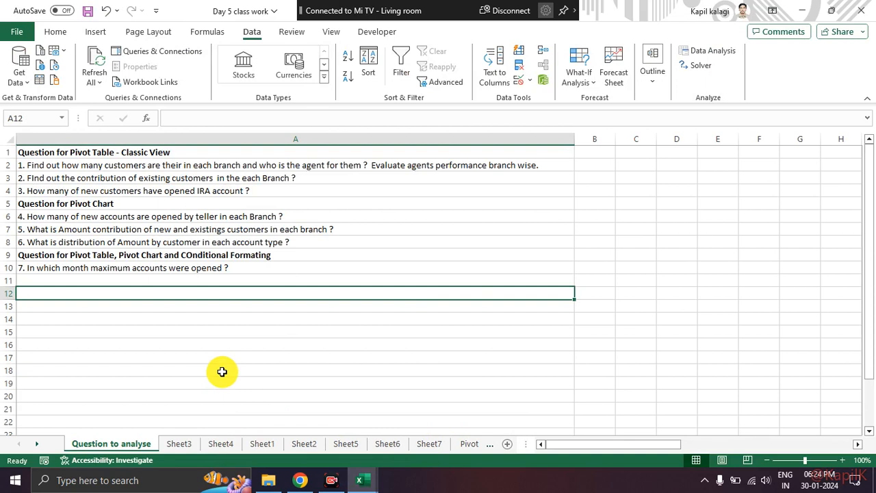
left_click(43, 191)
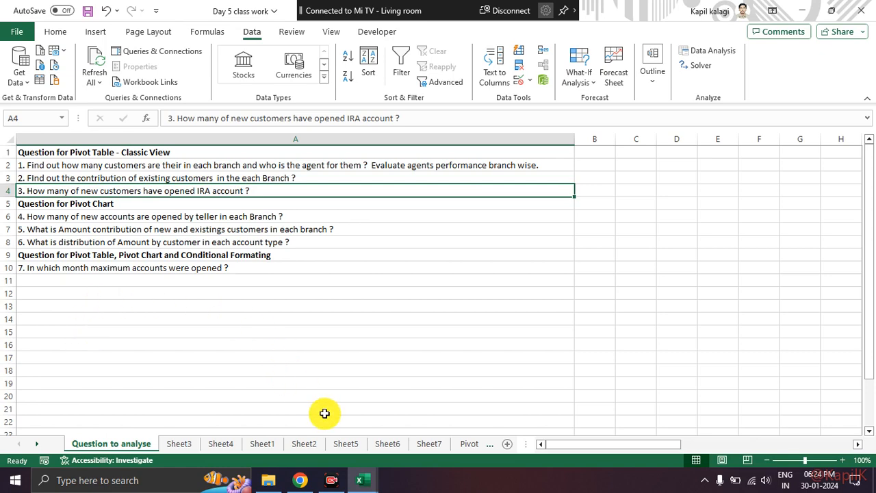
Look through the dataset sheets at the end of the workbook and return to the first rows of Pivot Table Dataset.
left_click(455, 444)
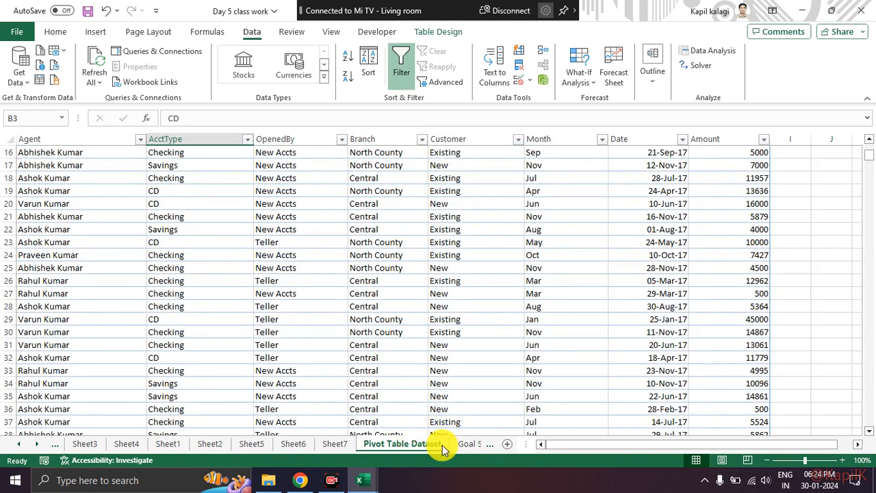
left_click(457, 444)
left_click(469, 444)
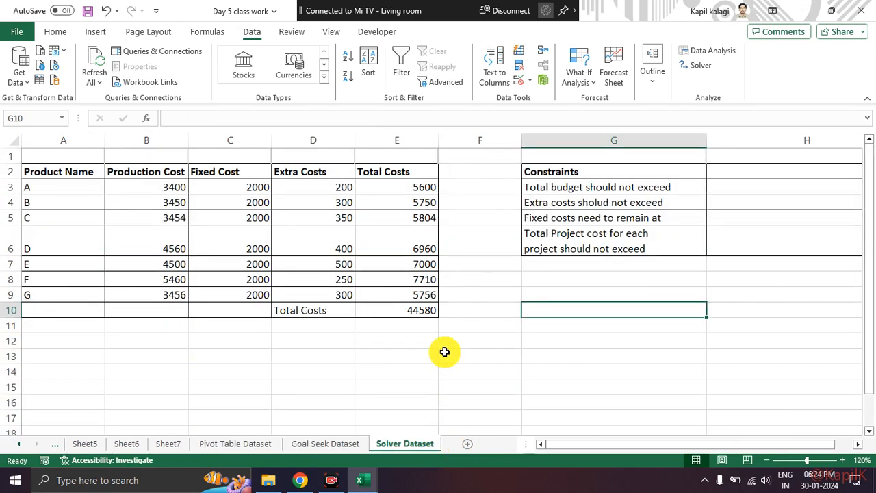
left_click(217, 446)
scroll(206, 322, "up", 5)
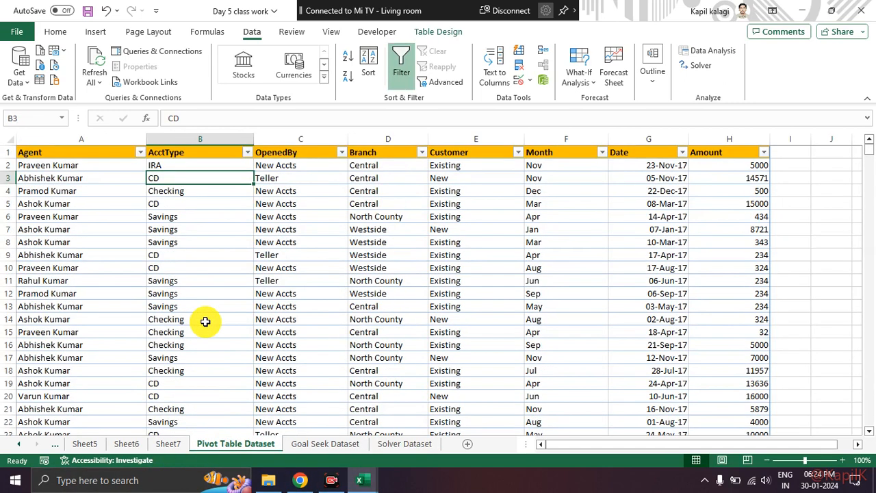
Switch to the Google Meet call in Chrome, admit the waiting participant and review the list of people.
left_click(300, 479)
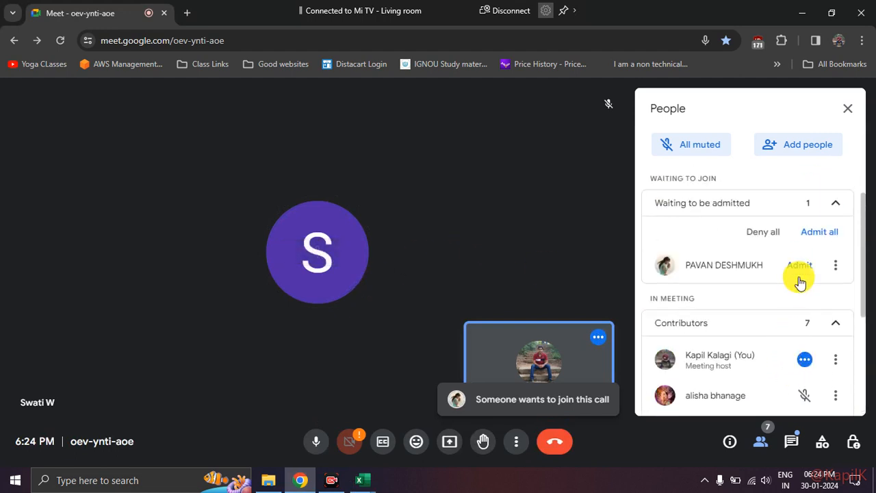
left_click(799, 265)
scroll(754, 301, "down", 3)
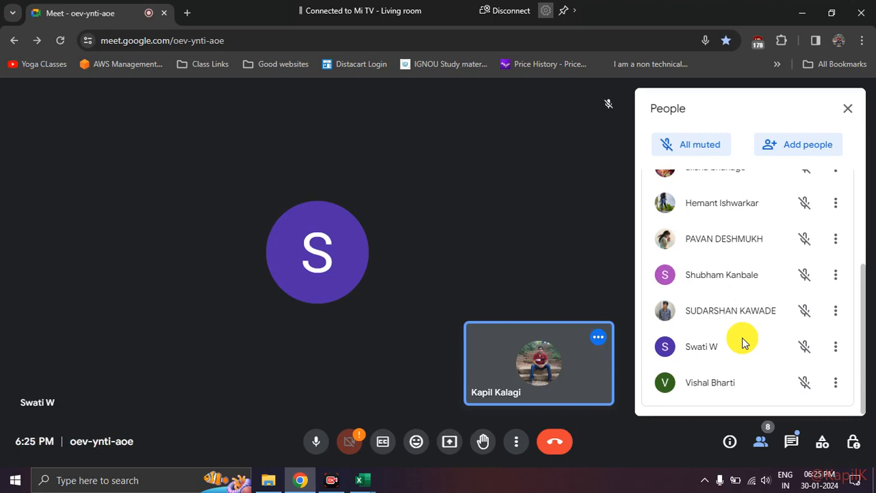
scroll(745, 342, "up", 2)
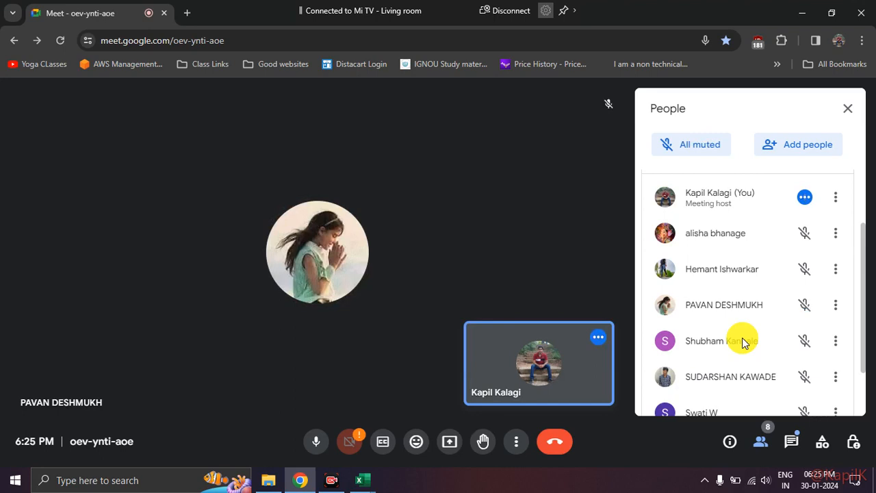
scroll(745, 343, "down", 2)
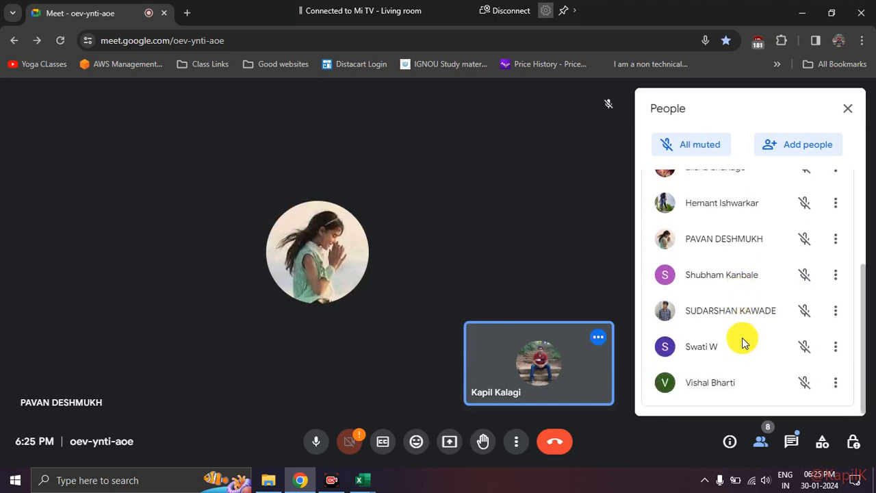
scroll(745, 342, "up", 1)
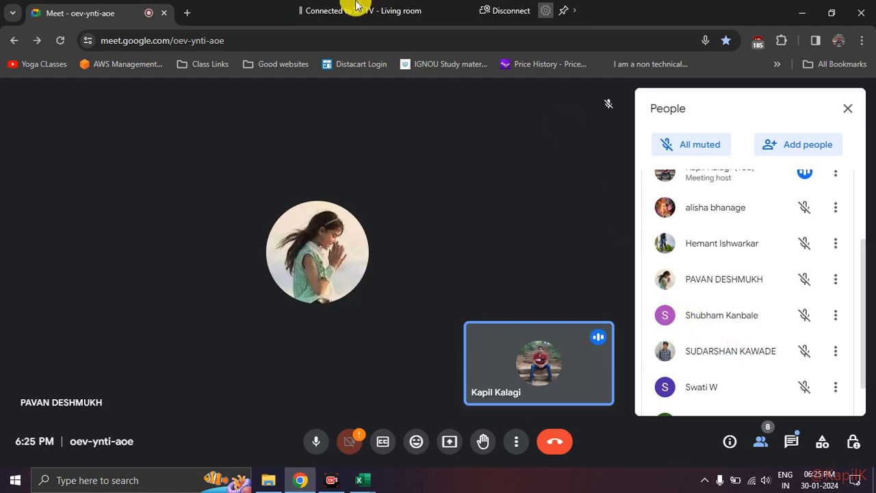
Switch back to the Day 5 class work workbook and look through the rows of the Pivot Table Dataset sheet.
mouse_move(375, 474)
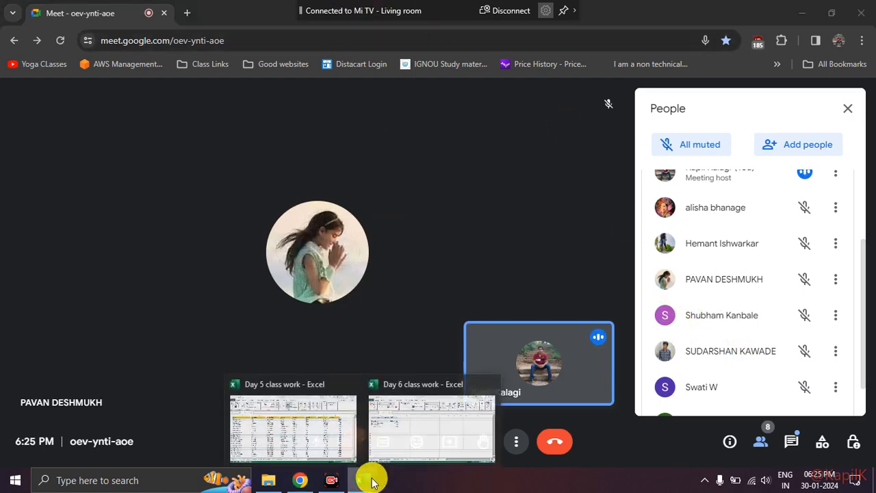
left_click(336, 431)
left_click(303, 416)
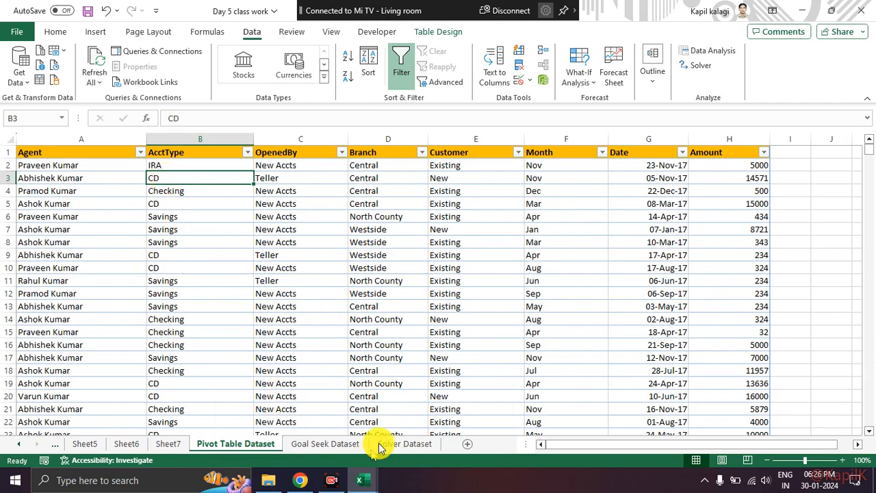
scroll(586, 313, "down", 4)
scroll(587, 313, "up", 4)
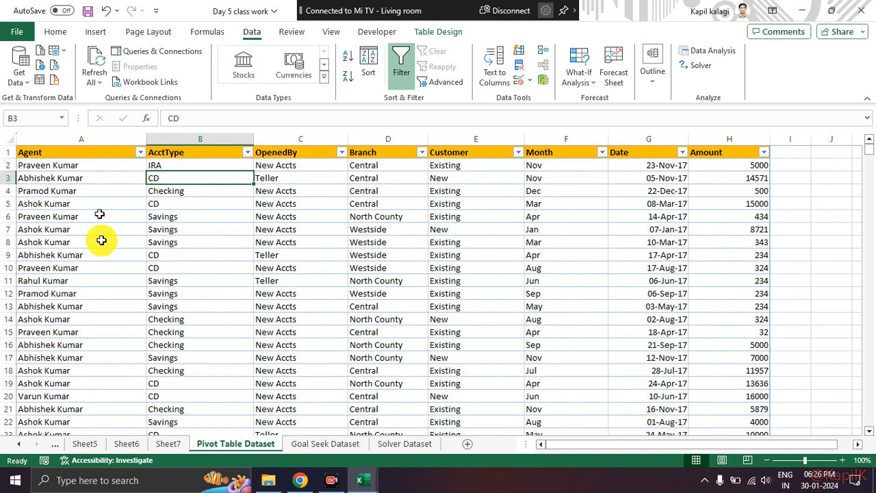
Return to the Question to analyse sheet at the start of the Day 5 class work workbook.
left_click(18, 444)
left_click(18, 444)
left_click(18, 444)
left_click(19, 443)
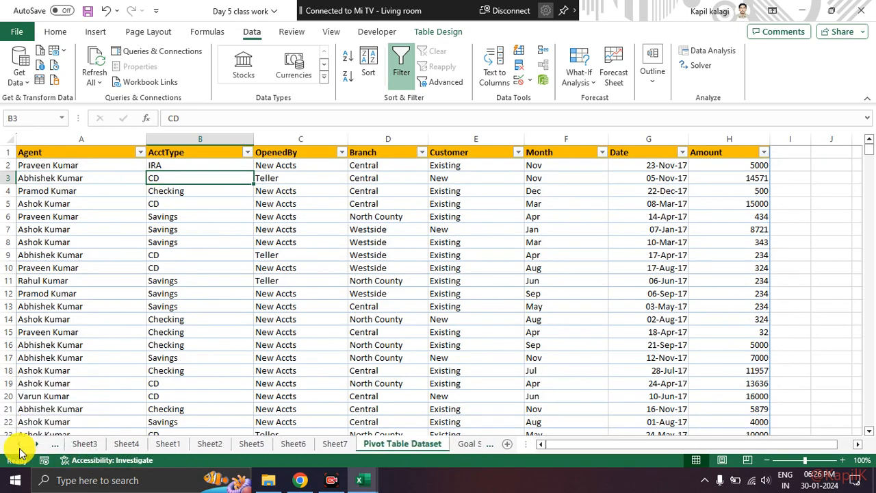
left_click(19, 444)
left_click(102, 444)
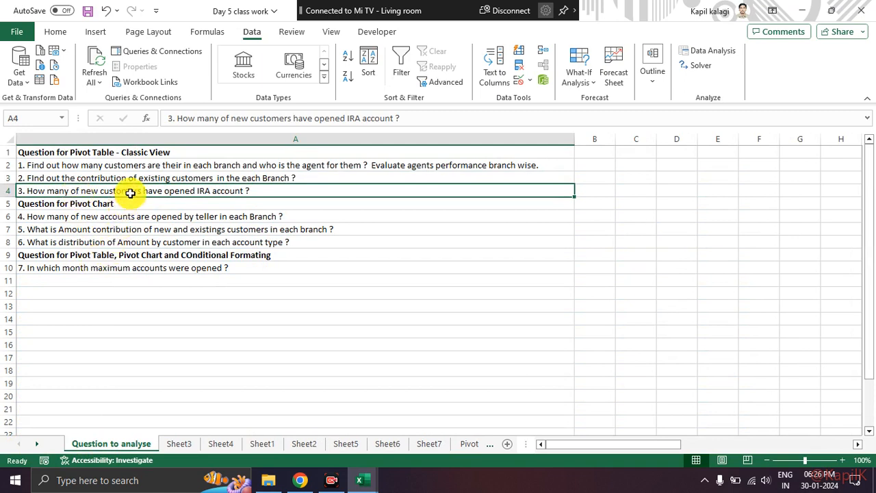
Enter the sample labels "account" in C7 and "cutomer" in B8 beside the questions.
left_click(648, 229)
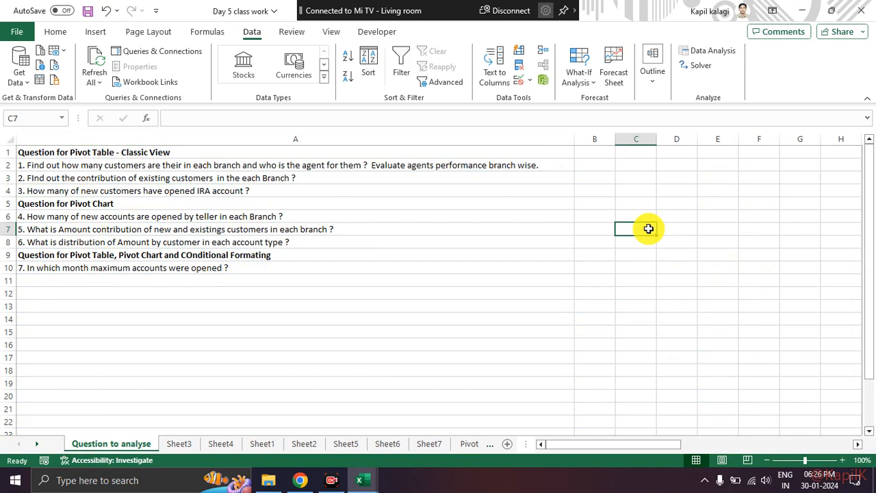
type("a")
key("Return")
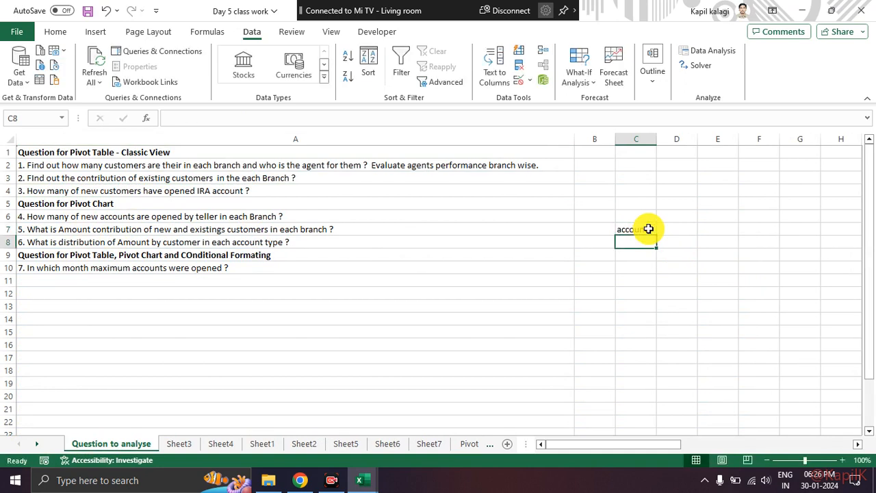
key("Left")
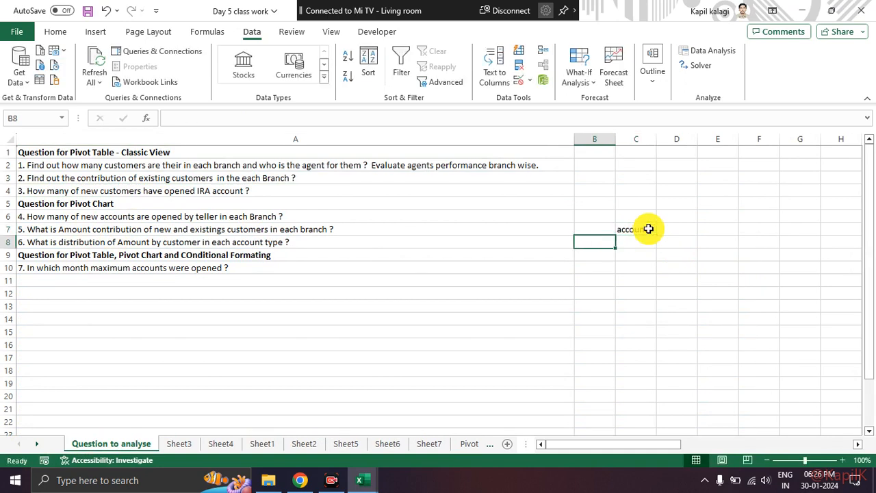
type("c")
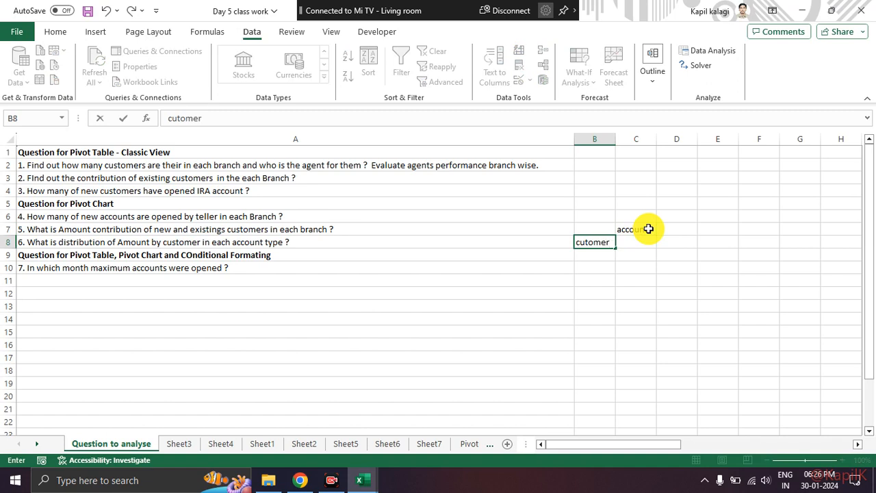
type("utomer")
key("Up")
key("Down")
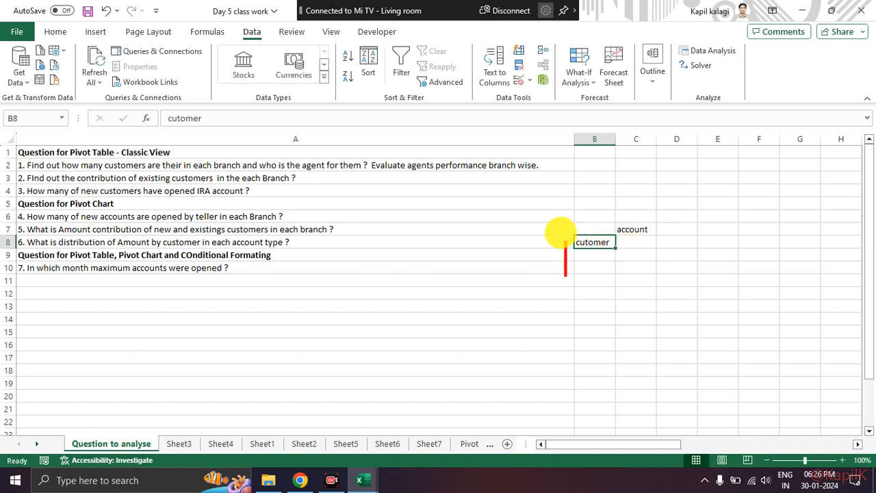
type("ew")
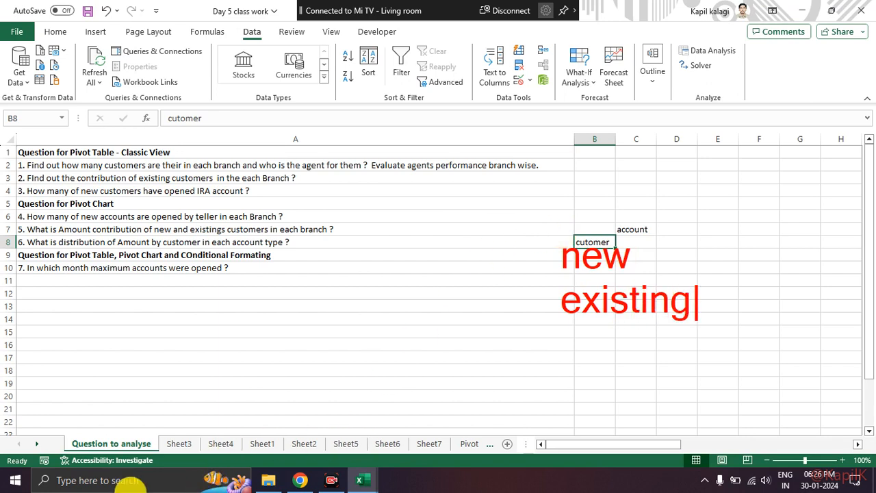
Switch to the Google Meet call in Chrome, share the entire screen and return to the Day 5 class work workbook.
left_click(300, 480)
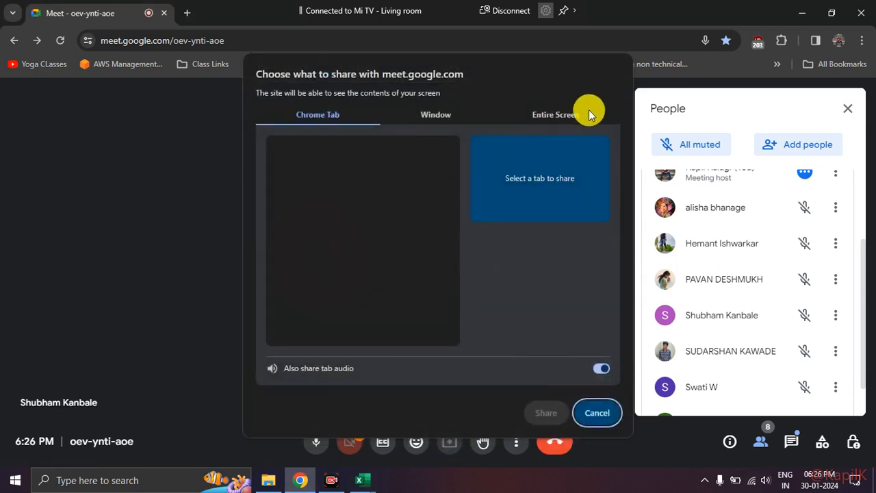
left_click(584, 113)
left_click(554, 414)
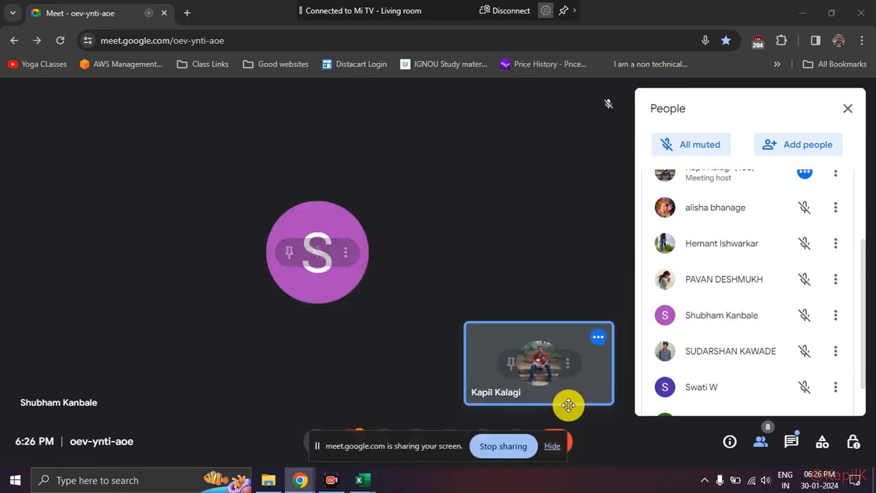
mouse_move(361, 479)
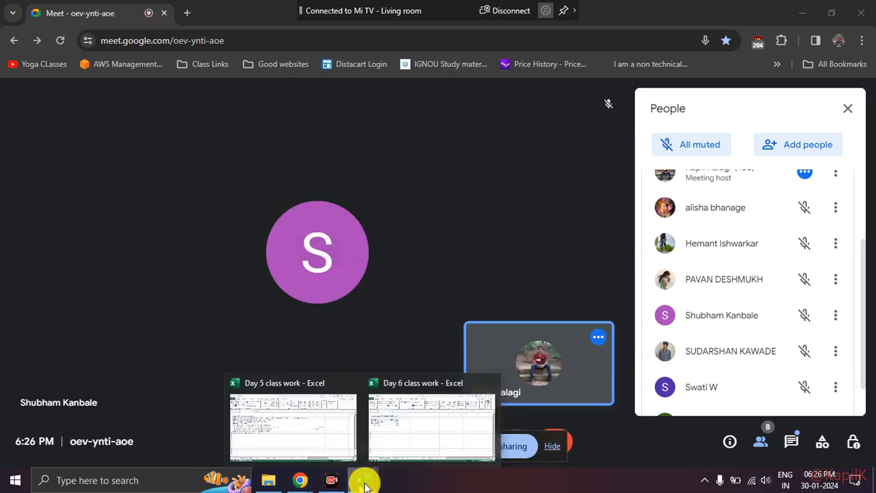
left_click(333, 434)
Annotate a sample grid on screen with rows new and existing, columns IRA and CD, and a circle for each combination.
left_click(601, 256)
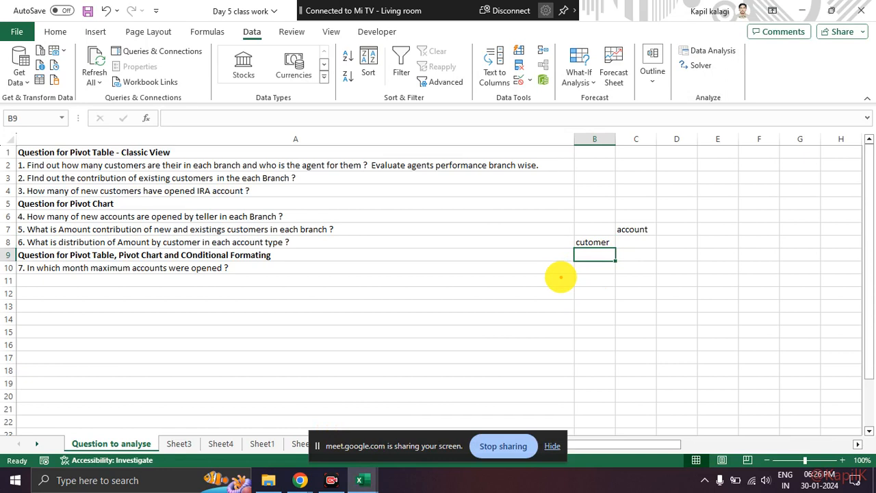
type("new")
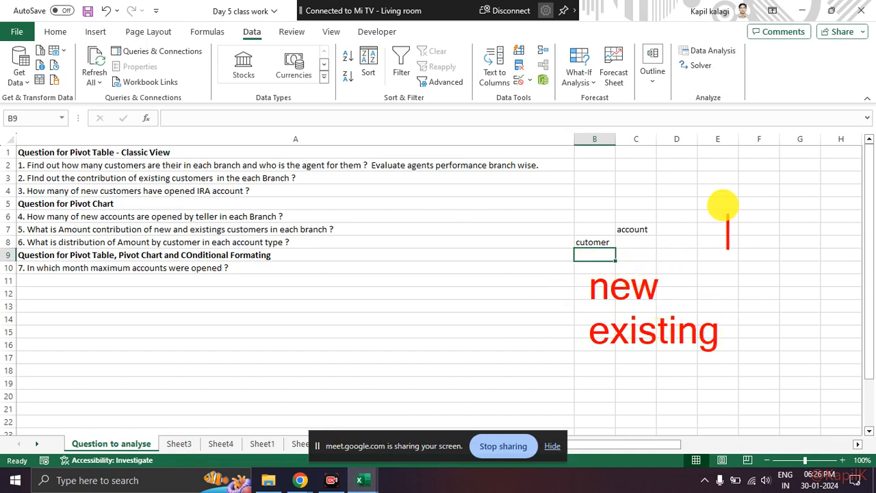
type("IRA CD")
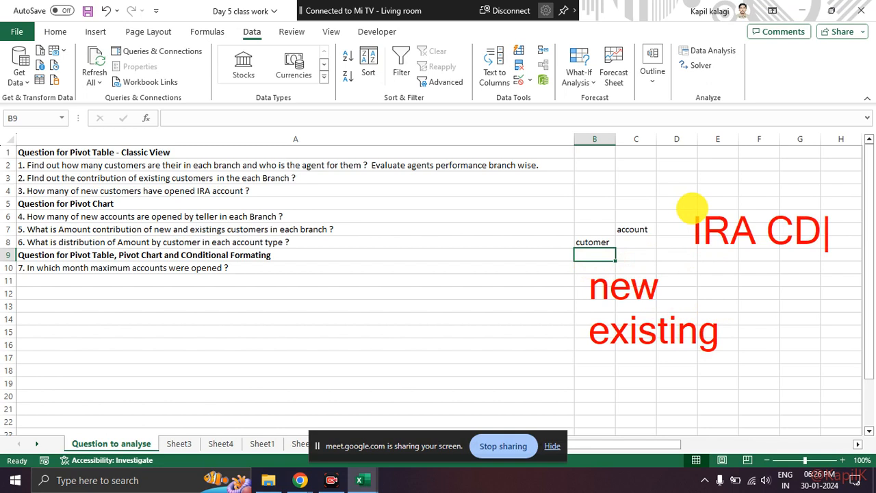
left_click(692, 208)
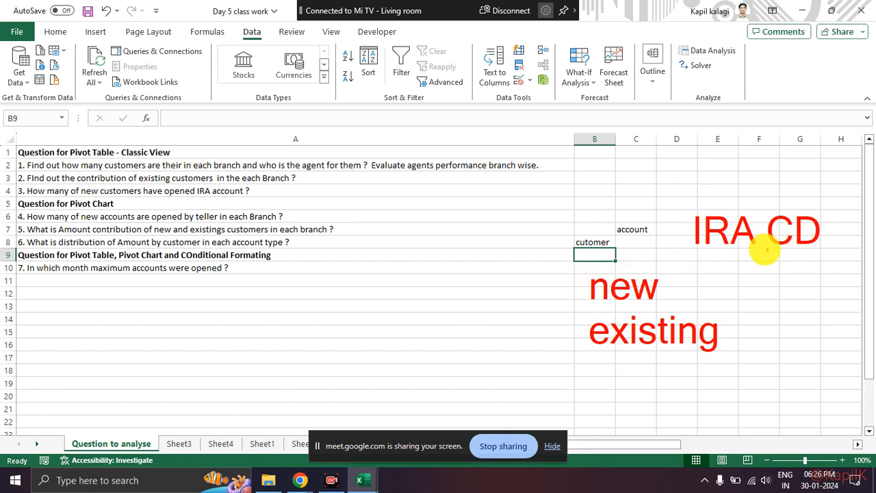
left_click_drag(733, 286, 742, 284)
mouse_move(826, 268)
left_mouse_down()
mouse_move(797, 291)
mouse_move(825, 275)
left_mouse_up()
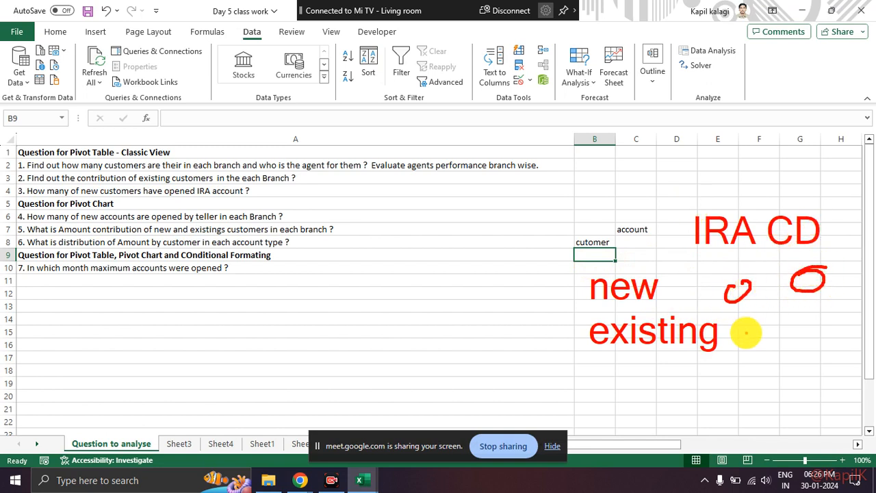
left_click_drag(751, 330, 752, 322)
mouse_move(842, 303)
left_mouse_down()
mouse_move(822, 319)
mouse_move(856, 301)
left_mouse_up()
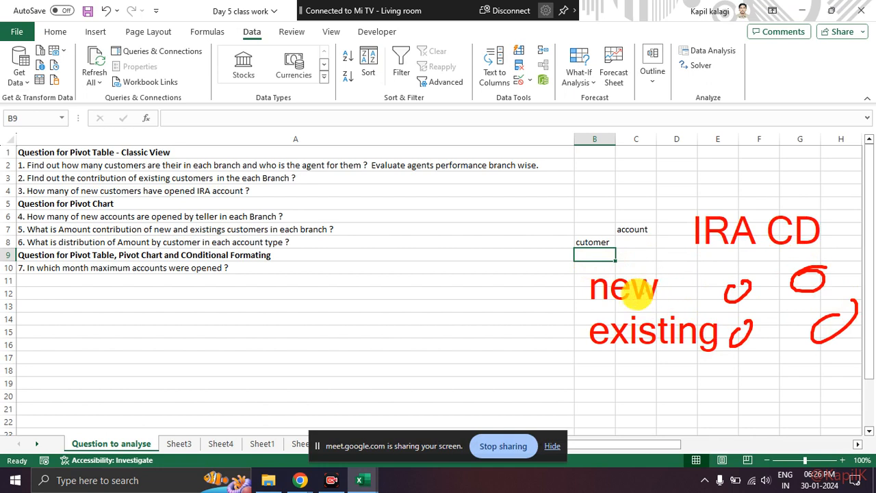
Mark where the new row meets the IRA column in the on-screen sketch and clear the annotations.
left_click_drag(560, 292, 692, 292)
left_click_drag(695, 242, 753, 241)
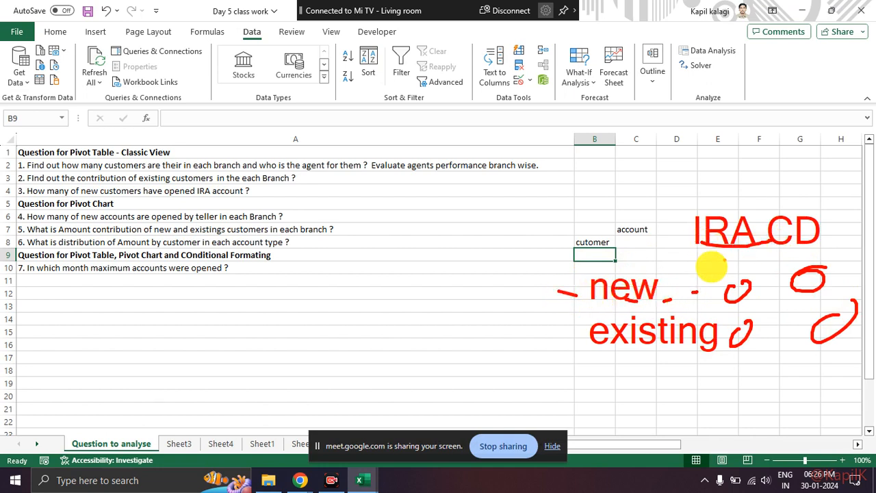
mouse_move(632, 272)
left_mouse_down()
mouse_move(726, 288)
mouse_move(765, 267)
left_mouse_up()
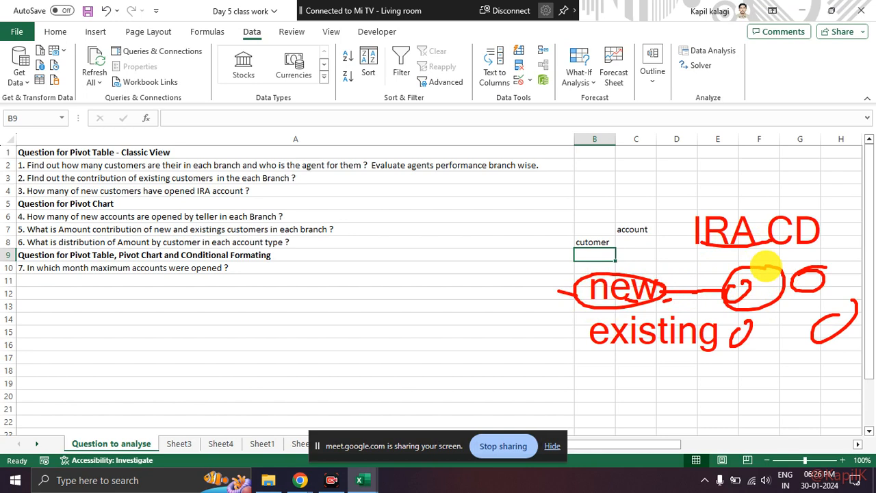
key("Escape")
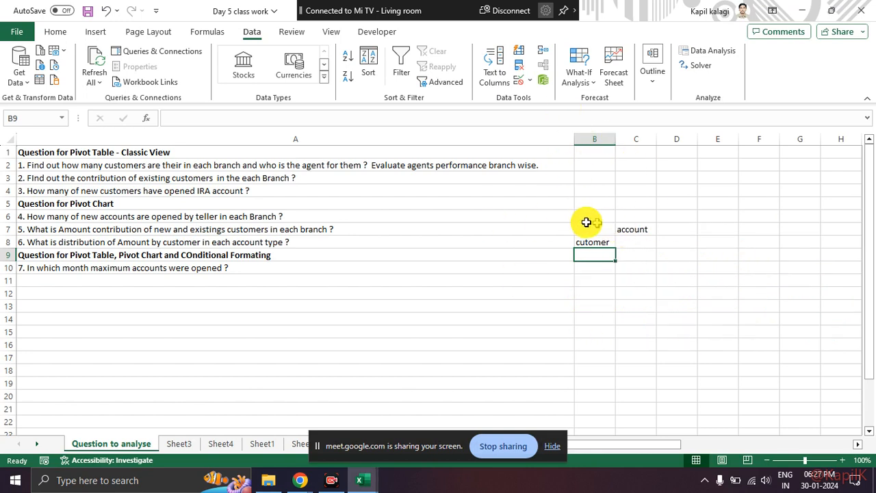
Delete the sample labels beside the questions and hide the screen-sharing notice.
left_click_drag(604, 213, 691, 287)
key("Delete")
left_click(330, 293)
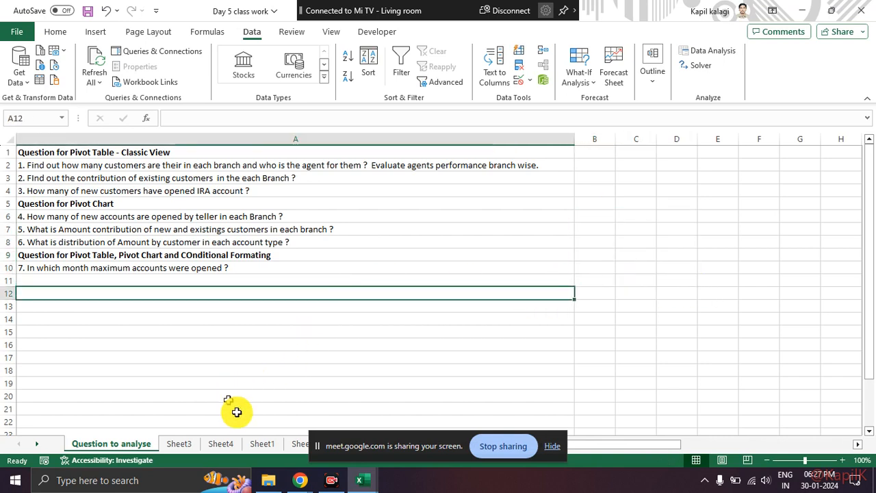
left_click(552, 447)
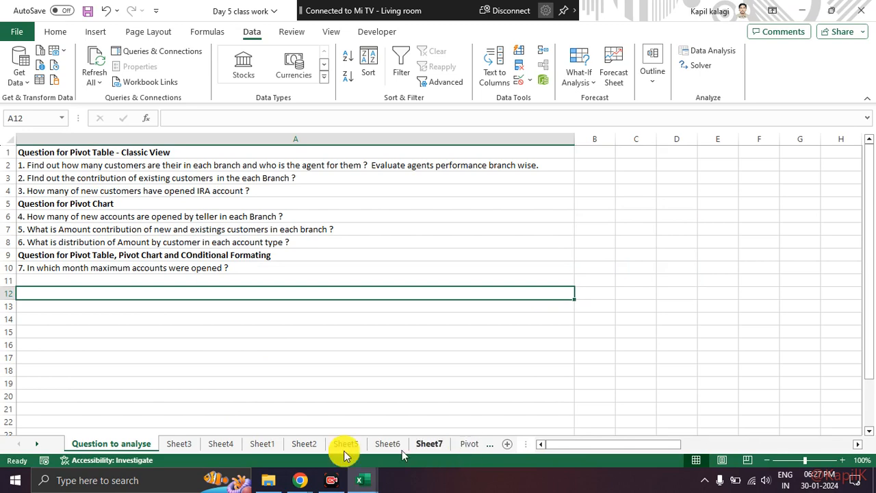
Insert a PivotTable from Table4 on the Pivot Table Dataset sheet, placed in a new worksheet.
left_click(35, 445)
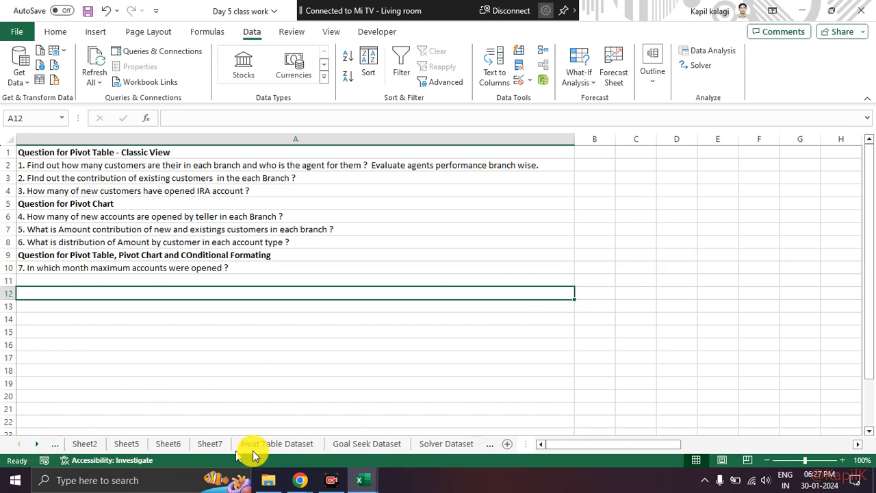
left_click(264, 445)
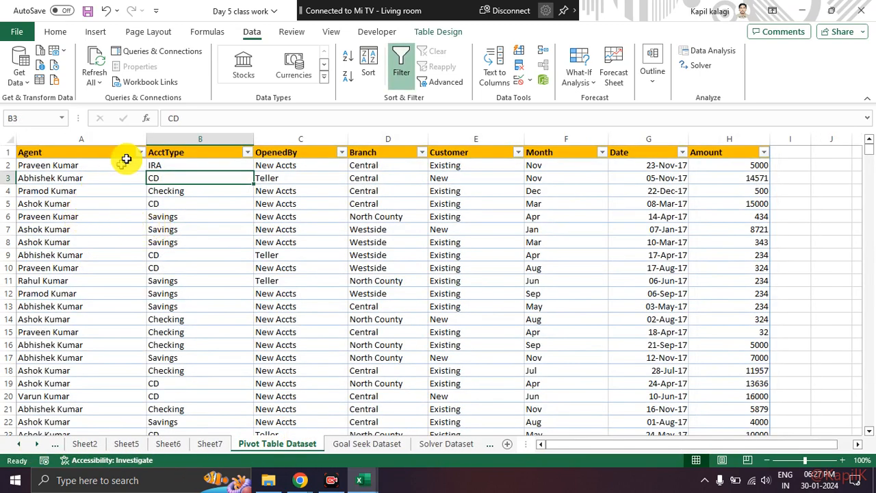
left_click(96, 32)
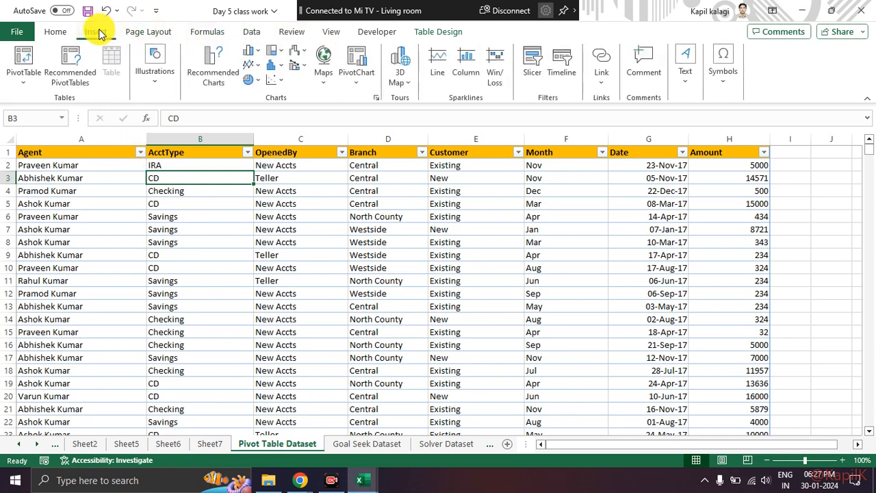
left_click(27, 79)
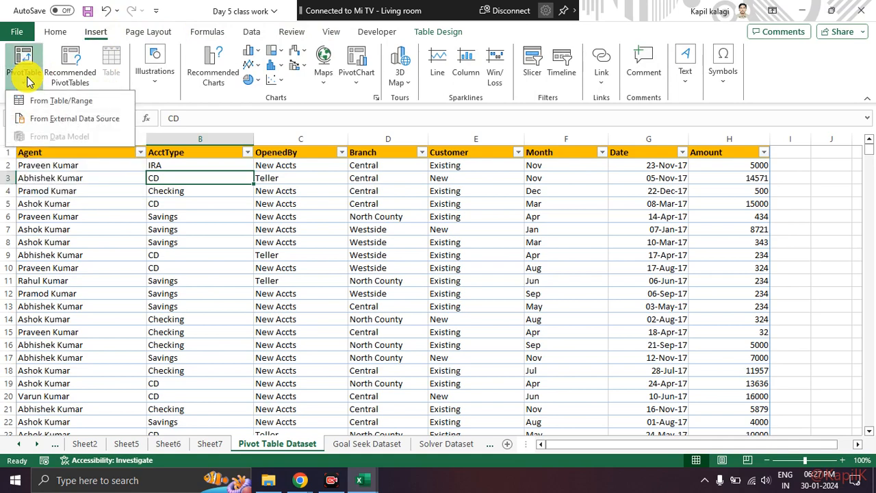
left_click(61, 101)
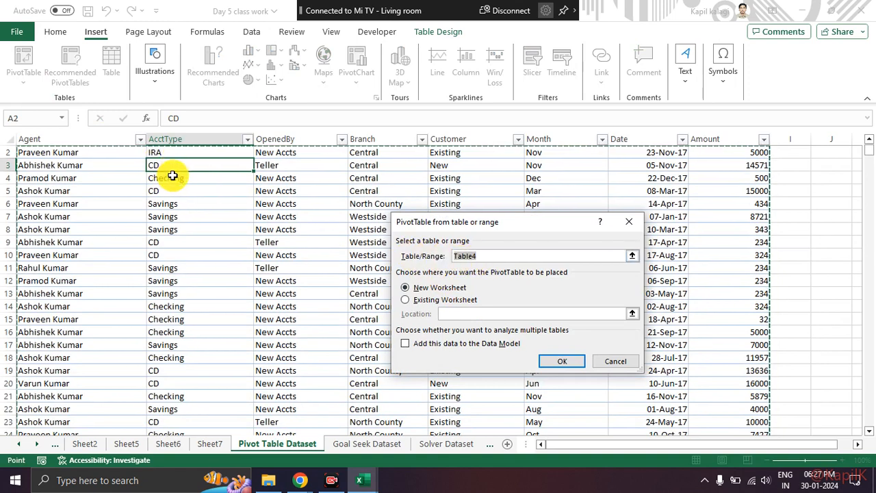
mouse_move(96, 165)
left_mouse_down()
mouse_move(137, 261)
mouse_move(448, 409)
mouse_move(836, 254)
mouse_move(691, 147)
mouse_move(254, 146)
left_mouse_up()
mouse_move(469, 254)
left_mouse_down()
mouse_move(458, 262)
mouse_move(487, 249)
left_mouse_up()
left_click_drag(411, 280, 418, 297)
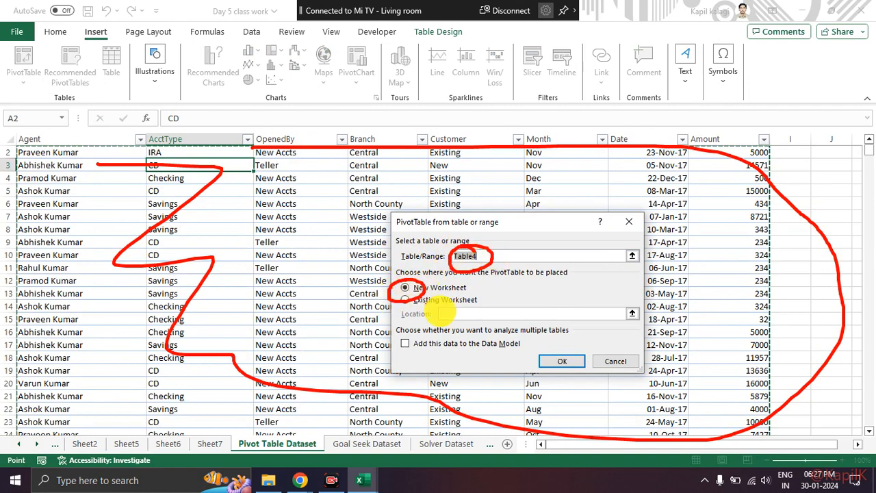
key("Escape")
left_click(563, 361)
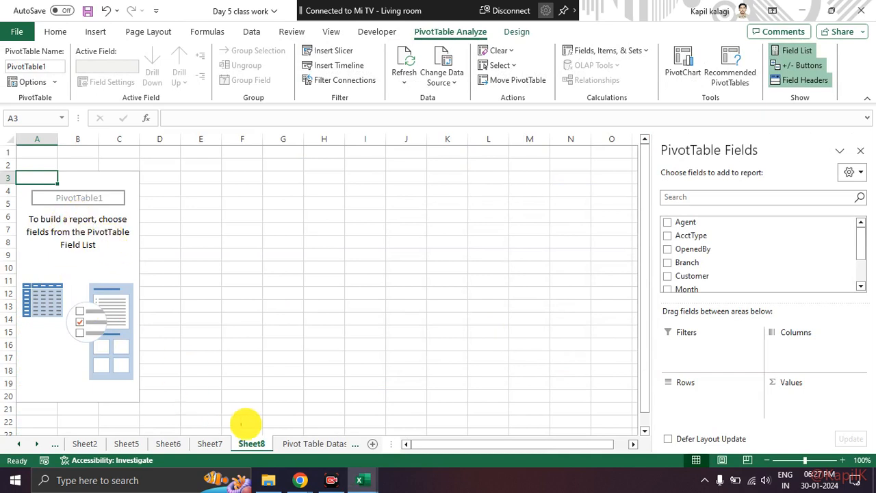
Circle the new Sheet8 tab and the PivotTable Options command with on-screen annotations, clearing each mark.
mouse_move(244, 431)
left_mouse_down()
mouse_move(257, 463)
mouse_move(267, 432)
left_mouse_up()
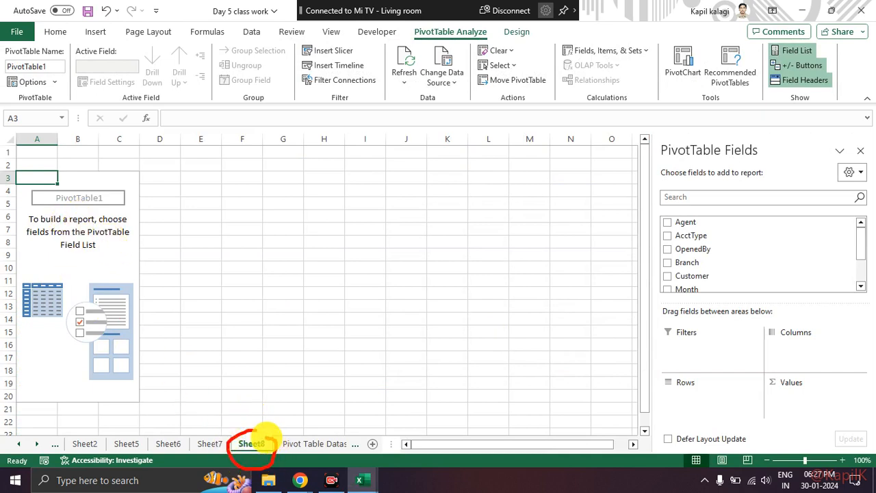
key("Escape")
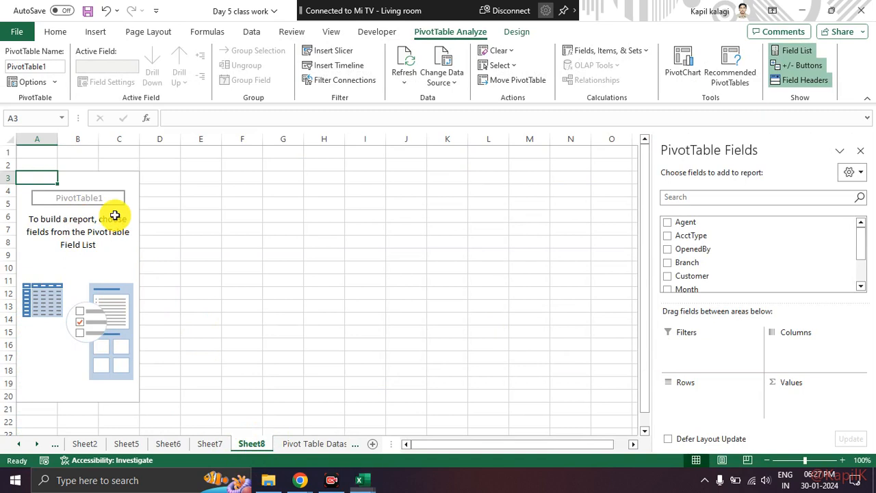
mouse_move(39, 68)
left_mouse_down()
mouse_move(16, 78)
mouse_move(52, 82)
left_mouse_up()
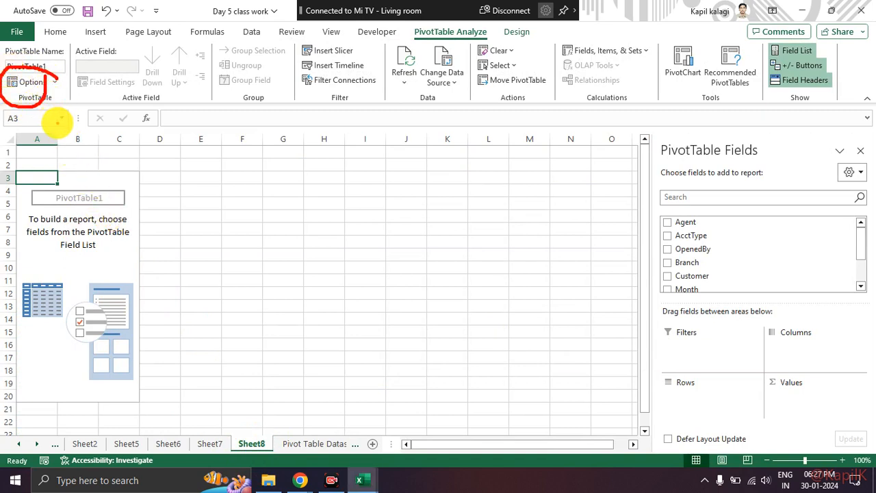
key("Escape")
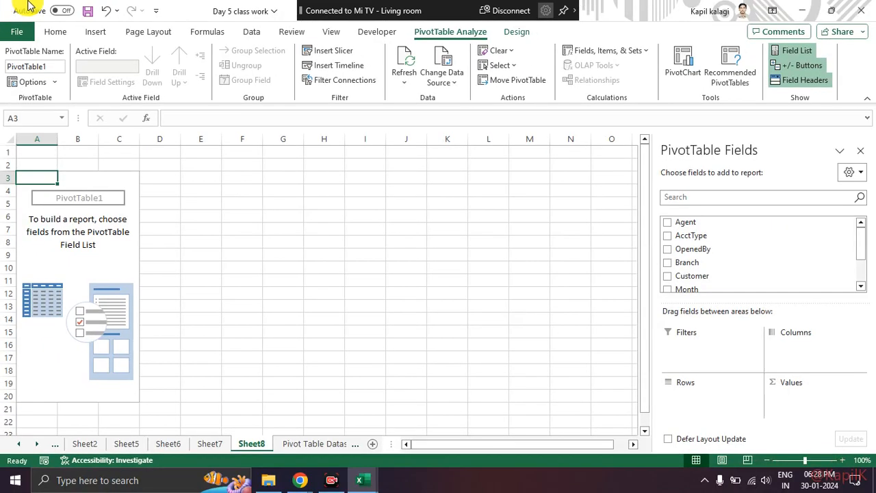
Enable the classic PivotTable layout in the display options of PivotTable1.
left_click(54, 81)
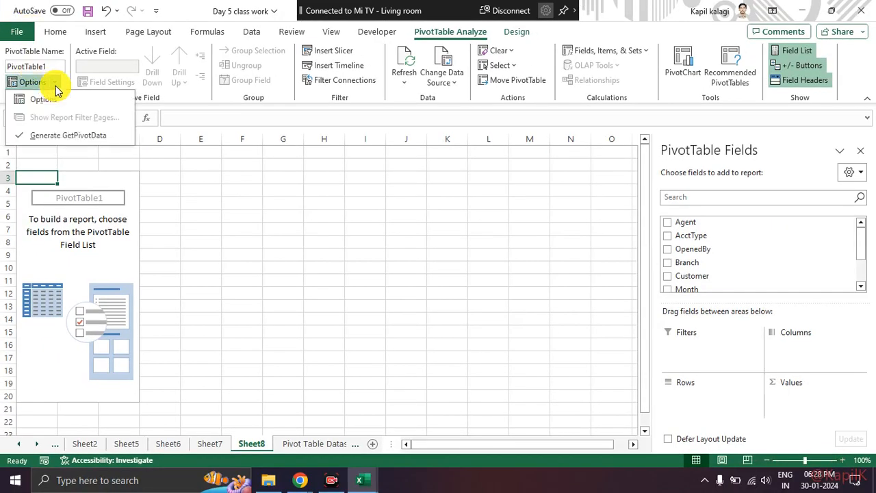
left_click(54, 98)
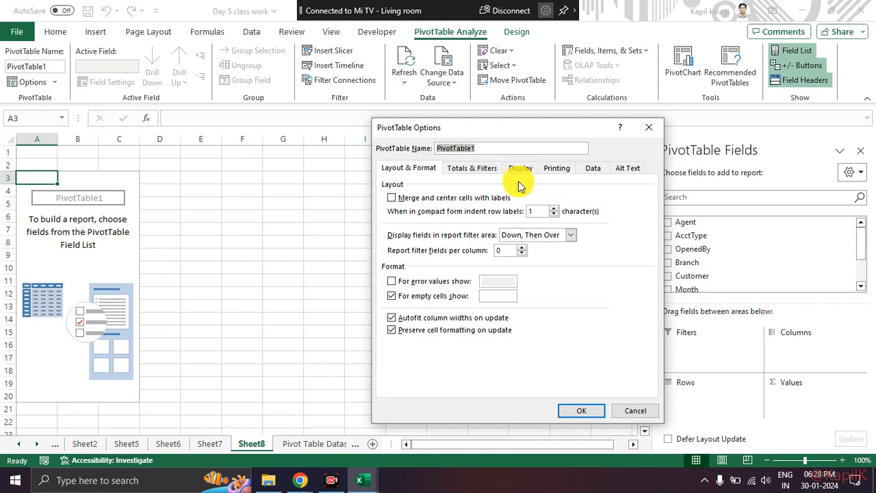
left_click_drag(496, 127, 392, 129)
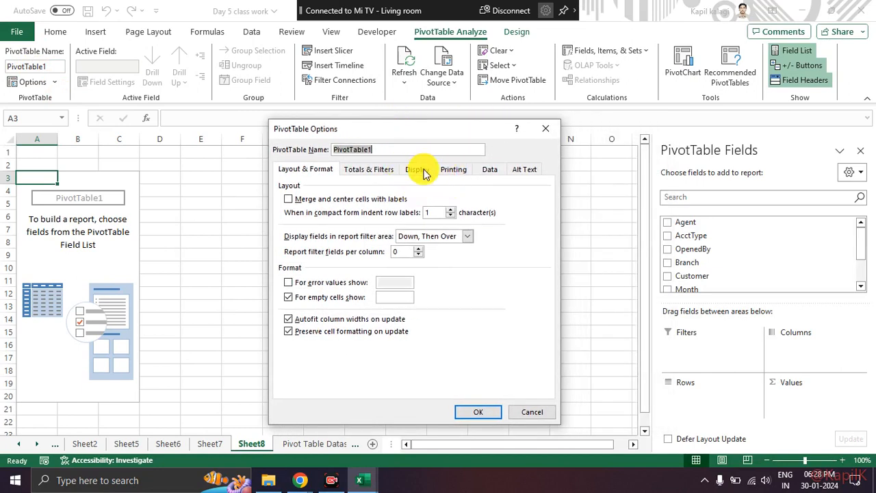
left_click(417, 170)
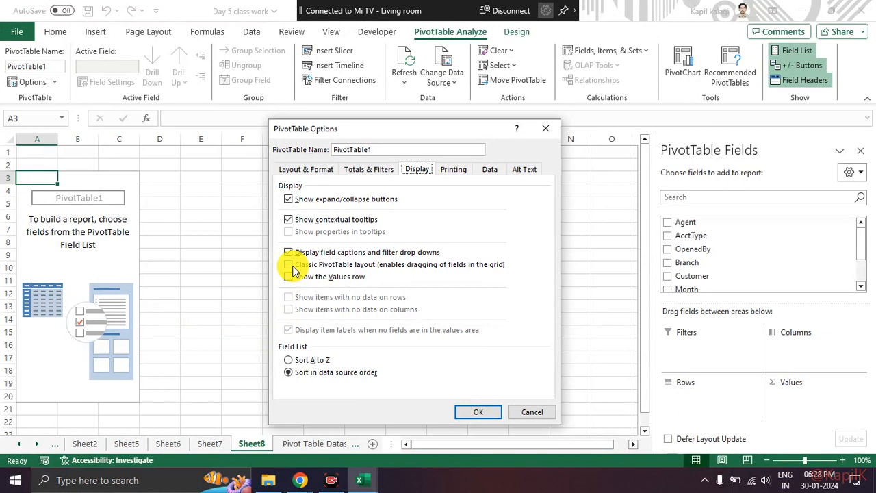
left_click(301, 267)
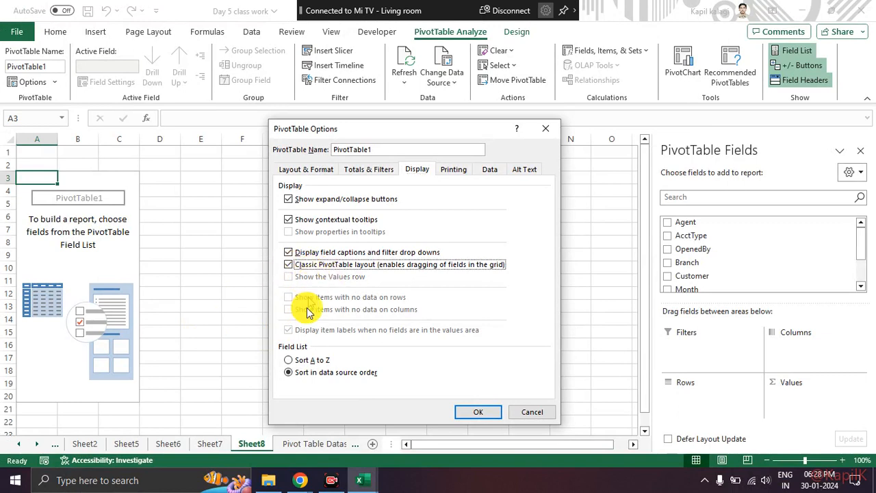
left_click(474, 412)
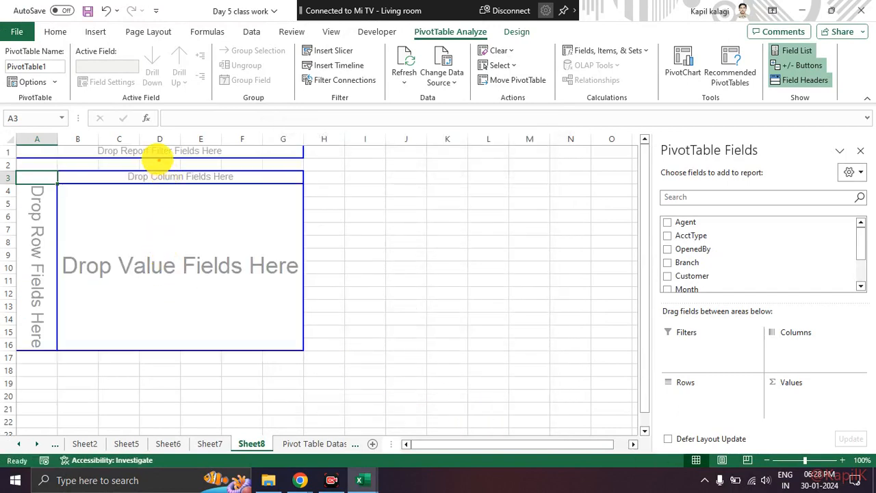
Place AcctType in the column area and Customer in the row area of the classic pivot grid.
mouse_move(23, 161)
left_mouse_down()
mouse_move(32, 201)
mouse_move(180, 274)
mouse_move(297, 180)
mouse_move(61, 141)
mouse_move(313, 336)
mouse_move(232, 152)
left_mouse_up()
key("Escape")
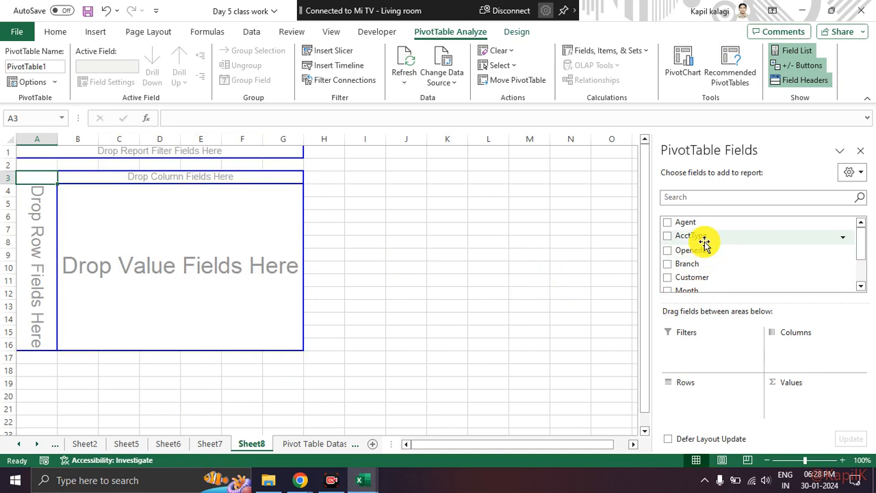
left_click_drag(705, 236, 196, 176)
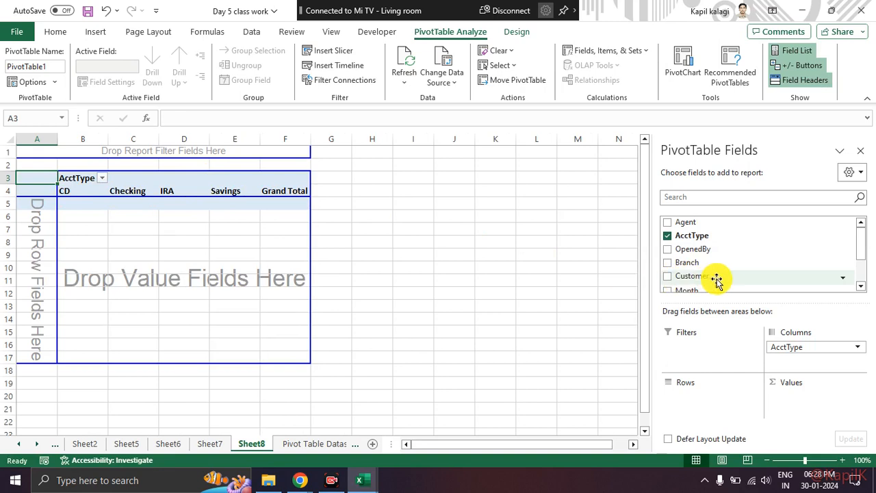
left_click_drag(724, 276, 48, 267)
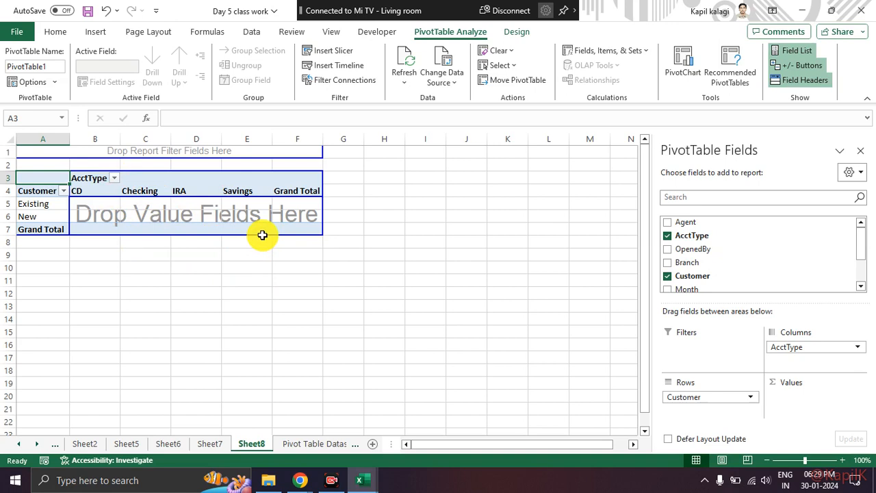
Mark where the New row meets the IRA column and add Amount to the pivot table's value area.
scroll(742, 279, "down", 2)
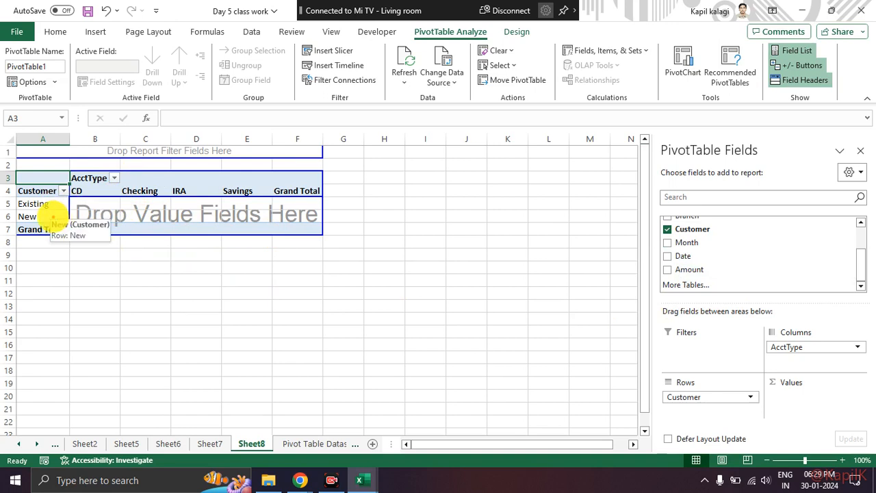
mouse_move(190, 209)
left_mouse_down()
mouse_move(172, 230)
mouse_move(195, 211)
left_mouse_up()
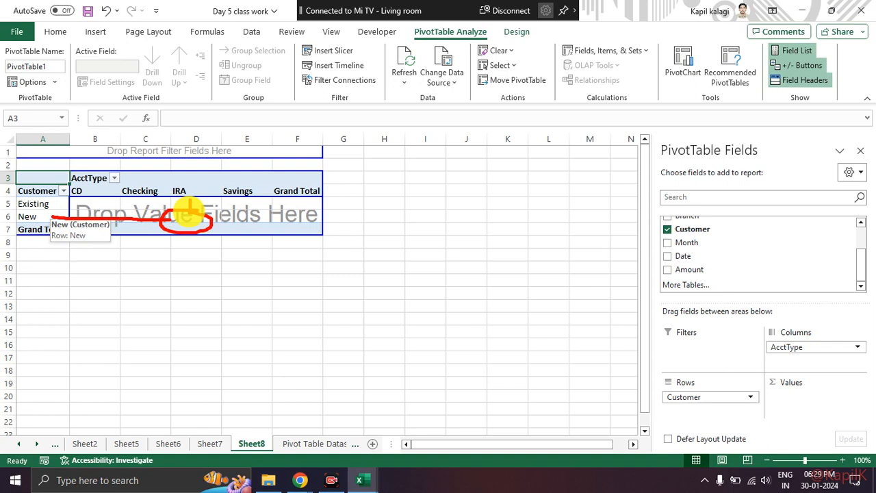
scroll(744, 284, "up", 2)
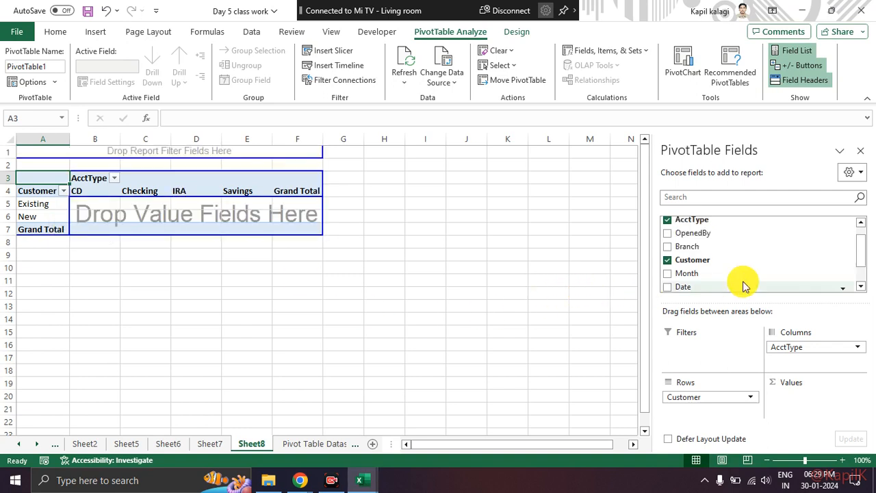
scroll(743, 258, "down", 3)
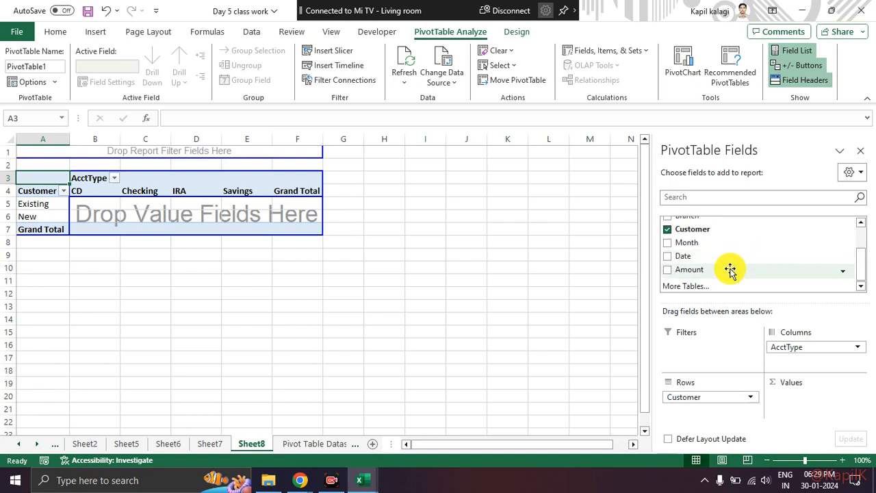
left_click_drag(730, 270, 177, 217)
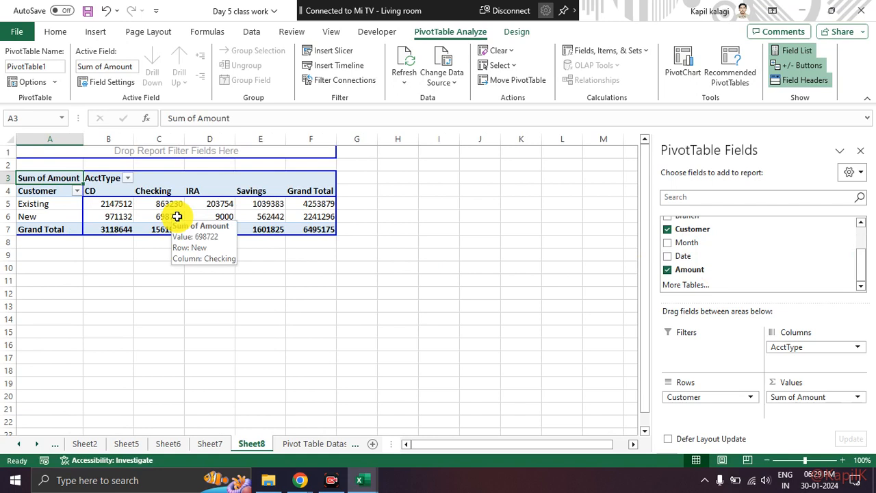
Circle the Sum of Amount value field, clear the mark, and change the field's summary calculation to Count.
mouse_move(795, 381)
left_mouse_down()
mouse_move(776, 389)
mouse_move(841, 411)
mouse_move(790, 383)
left_mouse_up()
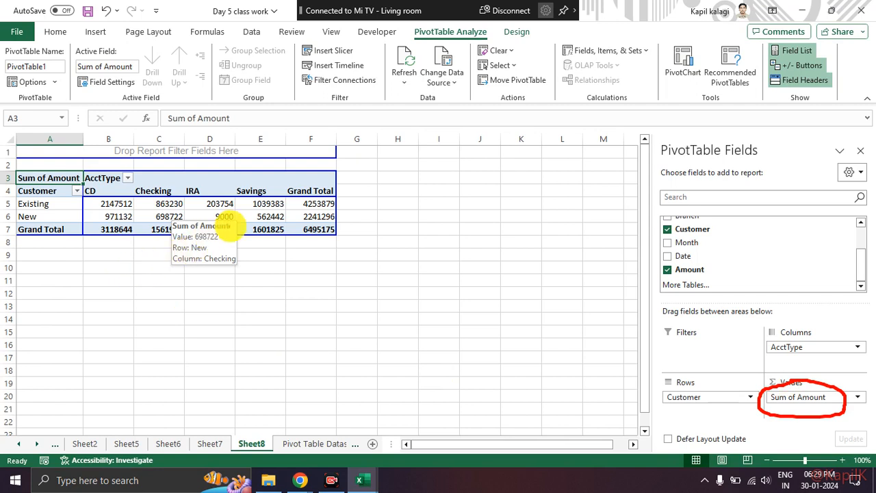
key("Escape")
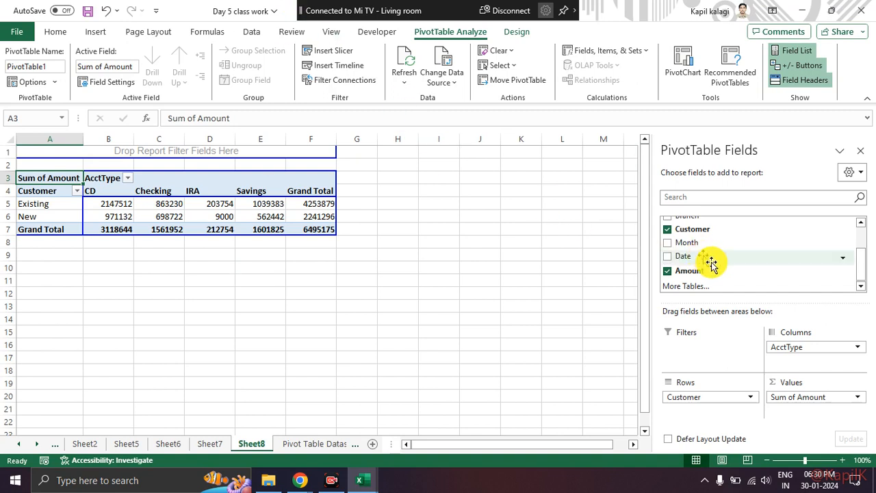
left_click(858, 398)
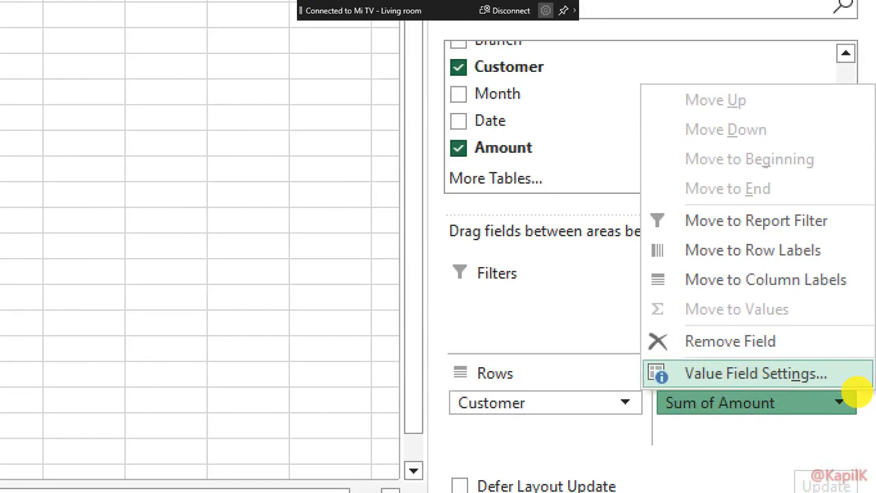
left_click(857, 397)
left_click(837, 401)
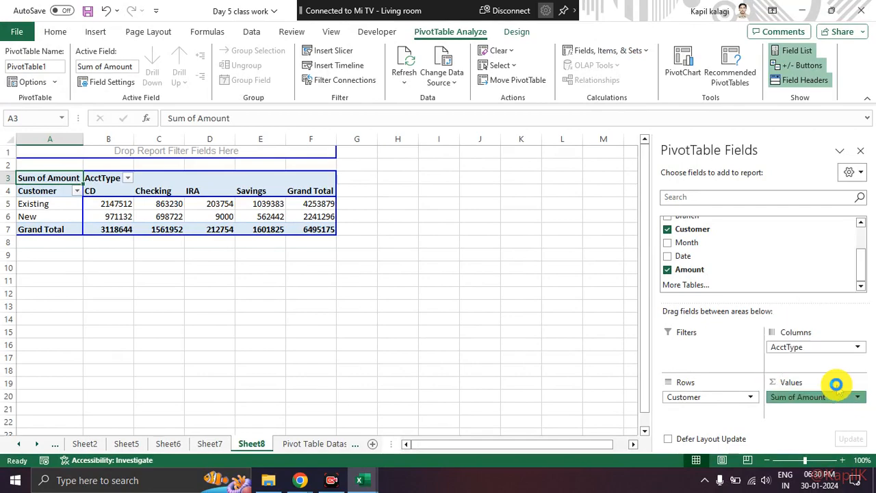
left_click(836, 385)
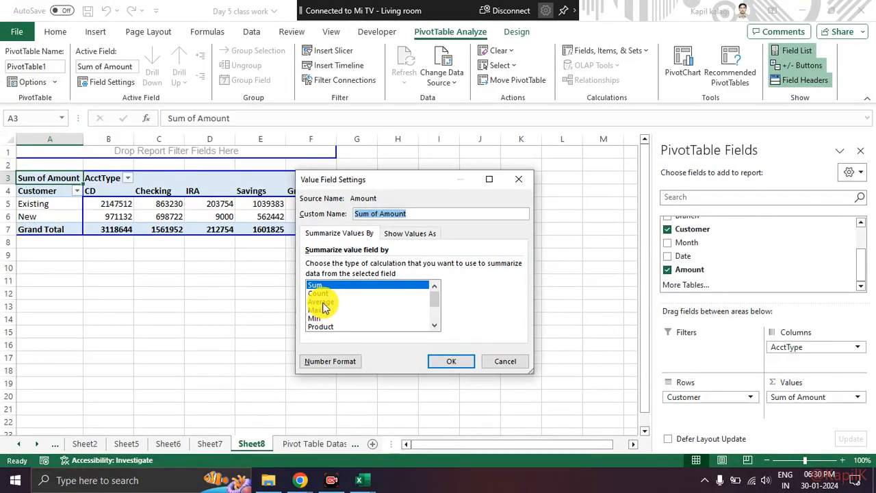
left_click(321, 293)
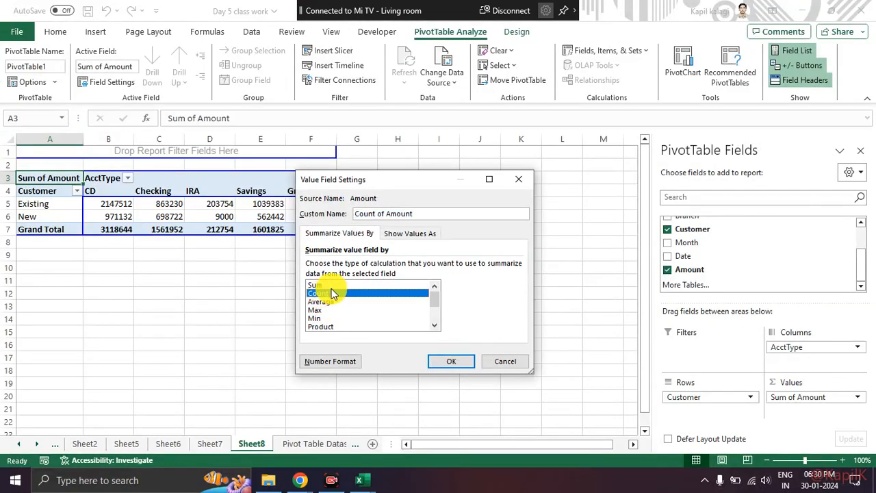
left_click(438, 360)
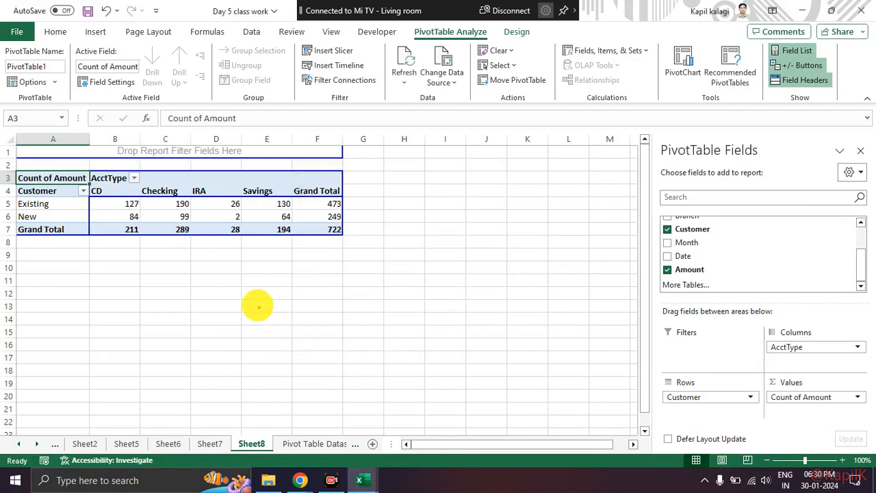
Annotate the pivot table's counts and the New and IRA intersection on screen, clearing the marks.
mouse_move(156, 189)
left_mouse_down()
mouse_move(113, 264)
mouse_move(364, 205)
mouse_move(205, 168)
mouse_move(134, 167)
mouse_move(134, 175)
left_mouse_up()
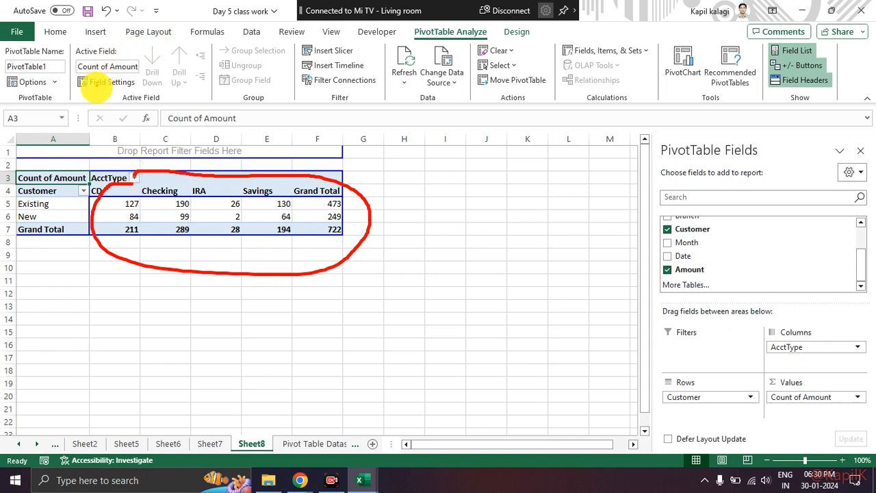
key("Escape")
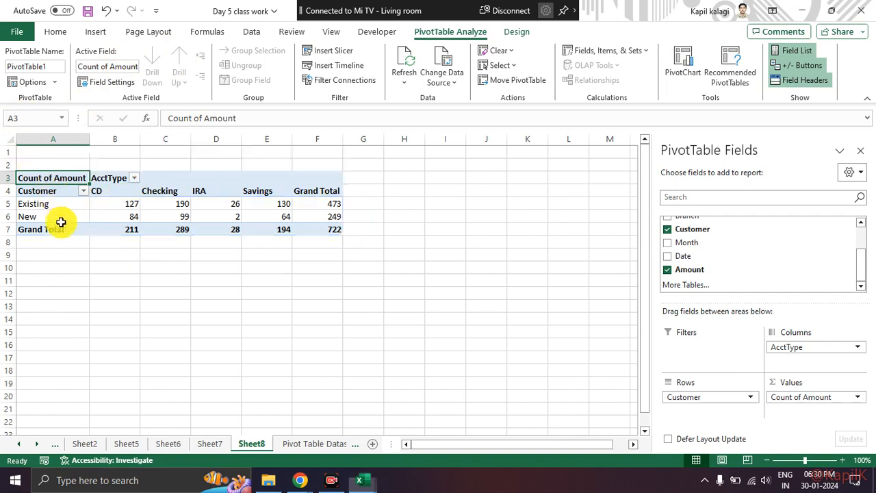
key("ctrl+2")
mouse_move(39, 217)
left_mouse_down()
mouse_move(205, 218)
mouse_move(215, 209)
mouse_move(221, 226)
mouse_move(245, 224)
mouse_move(238, 212)
left_mouse_up()
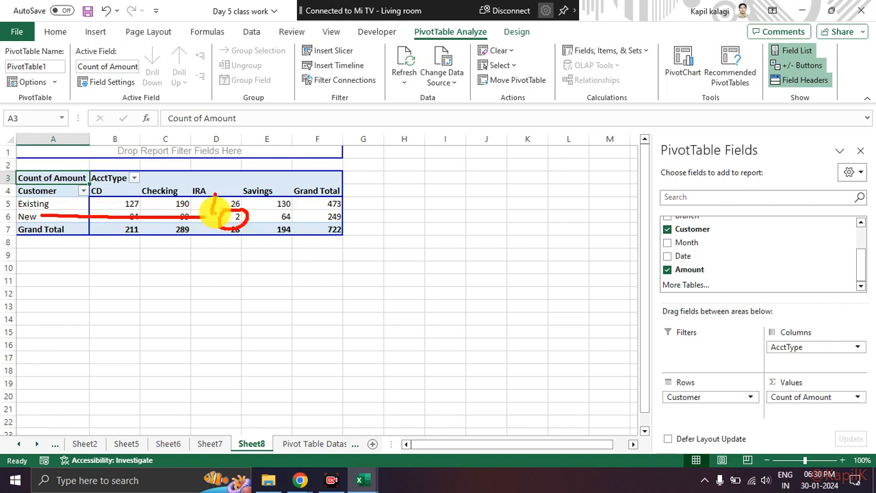
key("Escape")
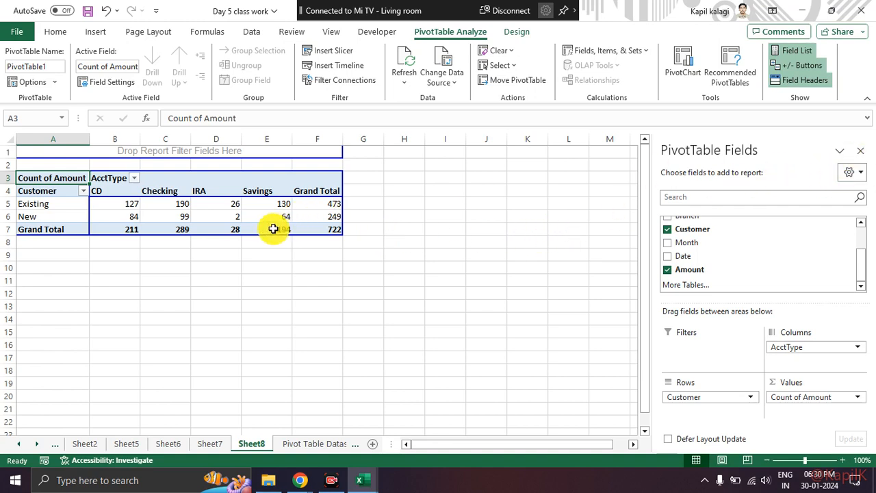
Highlight the Existing and New rows of counts and select the New customers' IRA count in cell D6.
left_click_drag(125, 205, 313, 200)
left_click_drag(117, 219, 280, 227)
left_click(407, 217)
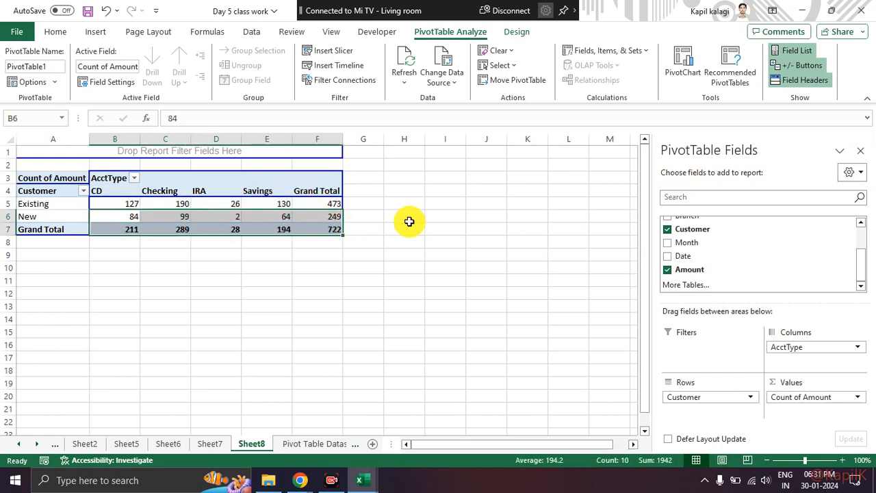
left_click_drag(126, 206, 337, 202)
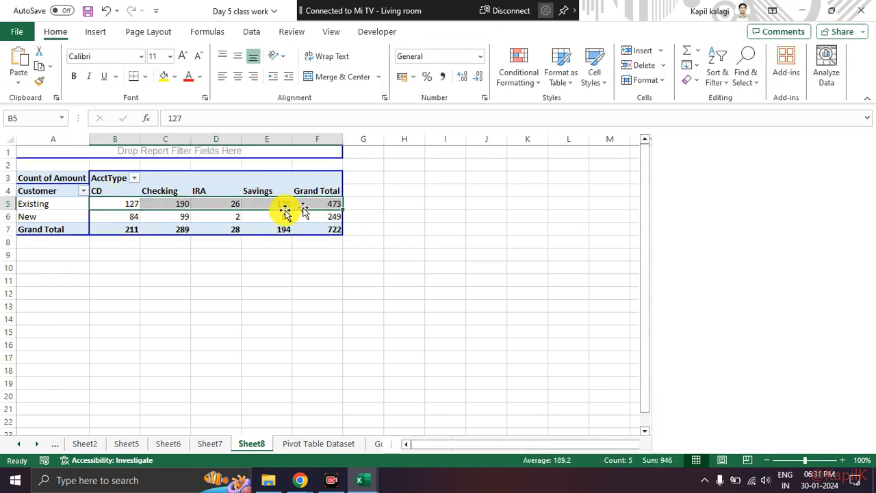
mouse_move(166, 200)
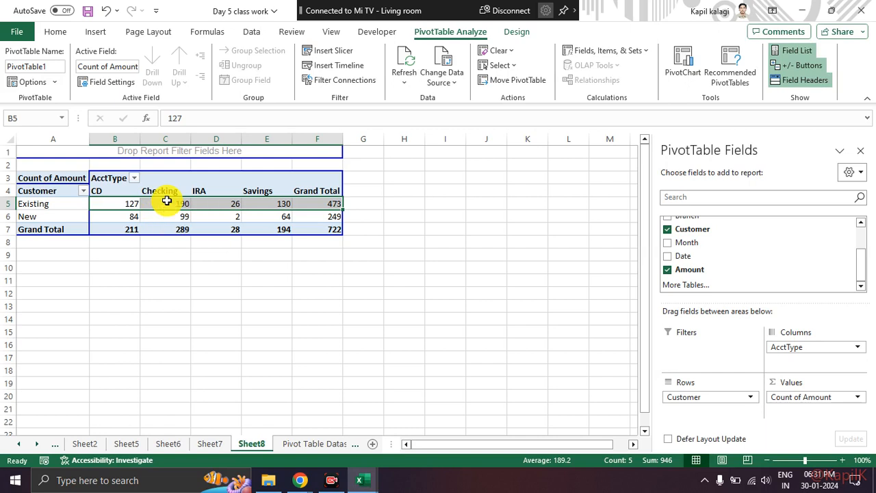
mouse_move(143, 212)
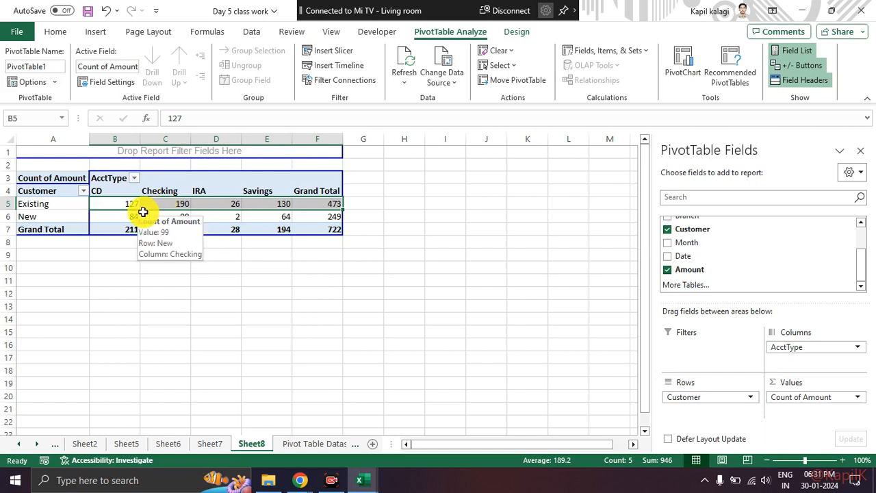
left_click(411, 308)
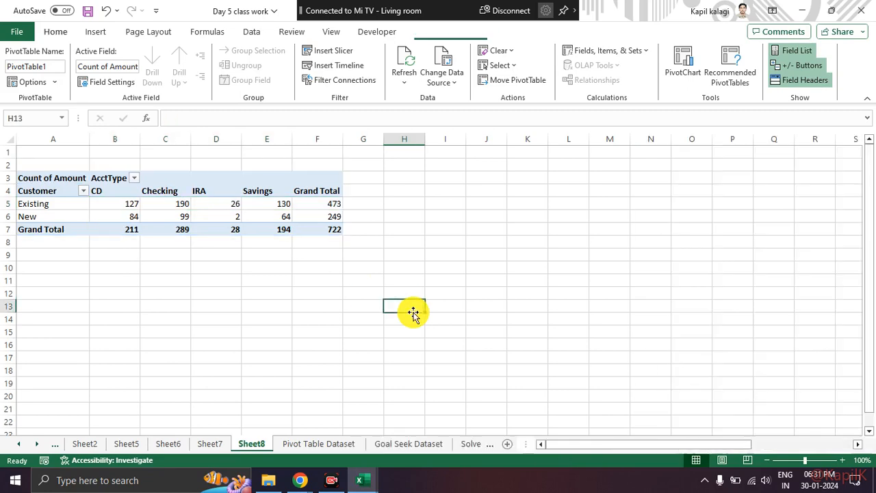
left_click(230, 215)
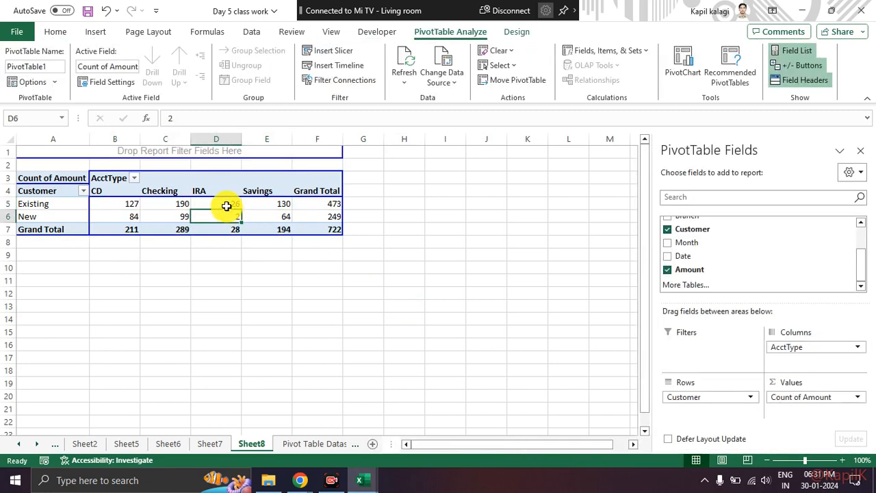
Select the Existing customers' IRA count, move the selection to empty cell E9, and hide the screen-sharing notification.
left_click(226, 207)
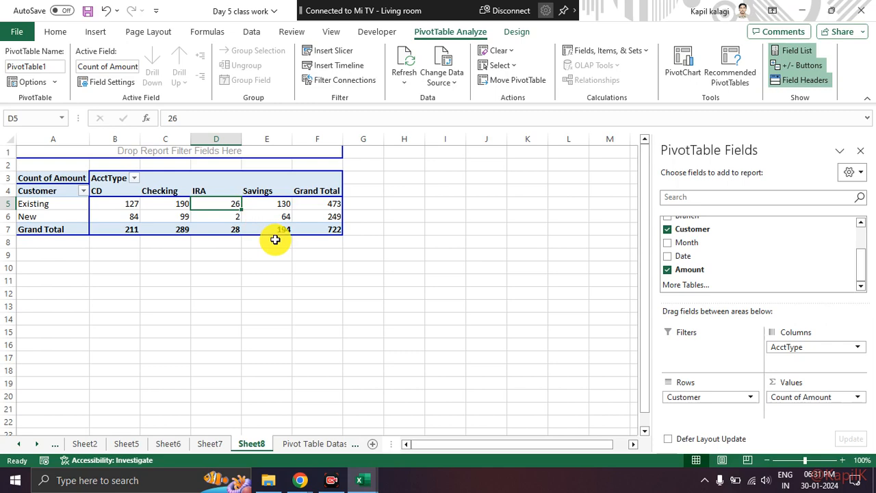
left_click(277, 253)
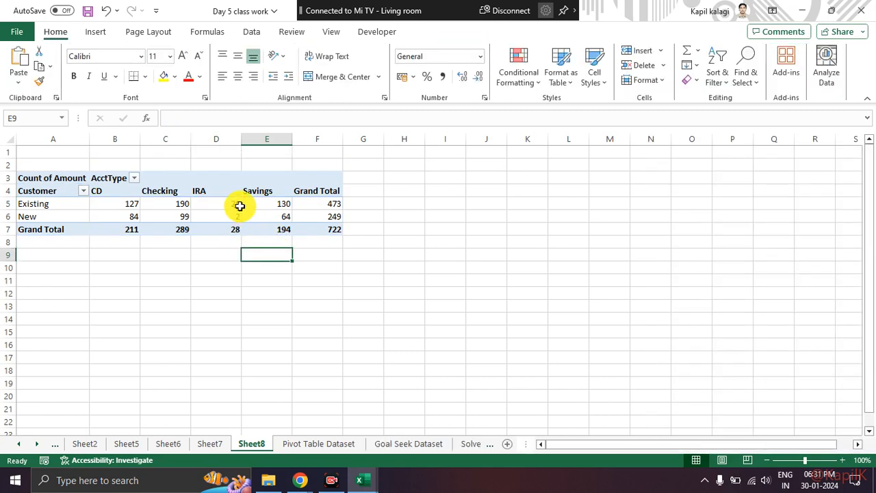
key("alt+Tab")
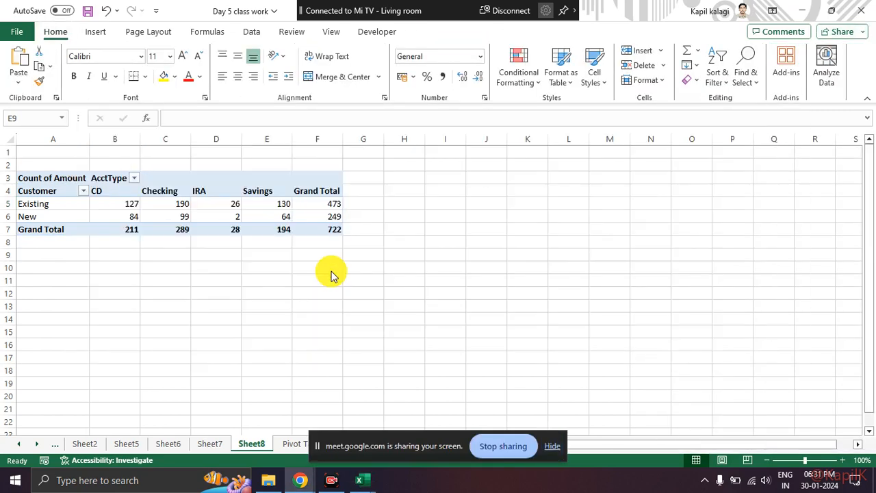
key("alt+Tab")
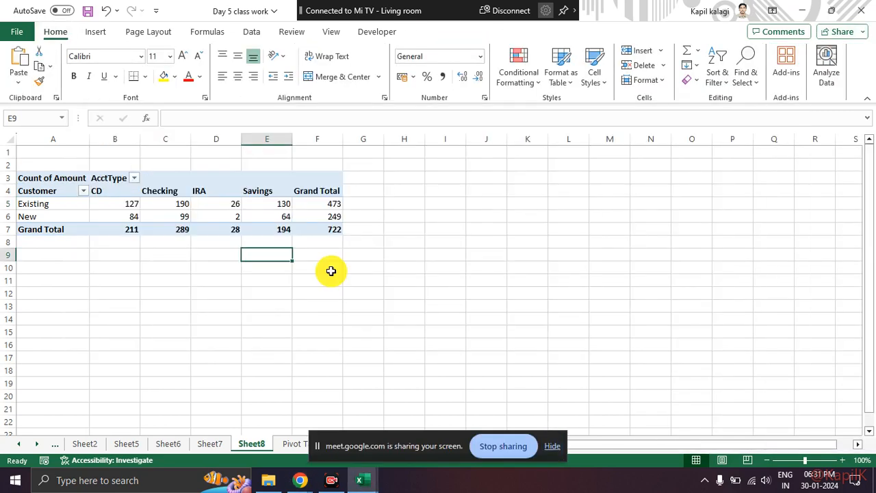
left_click(552, 445)
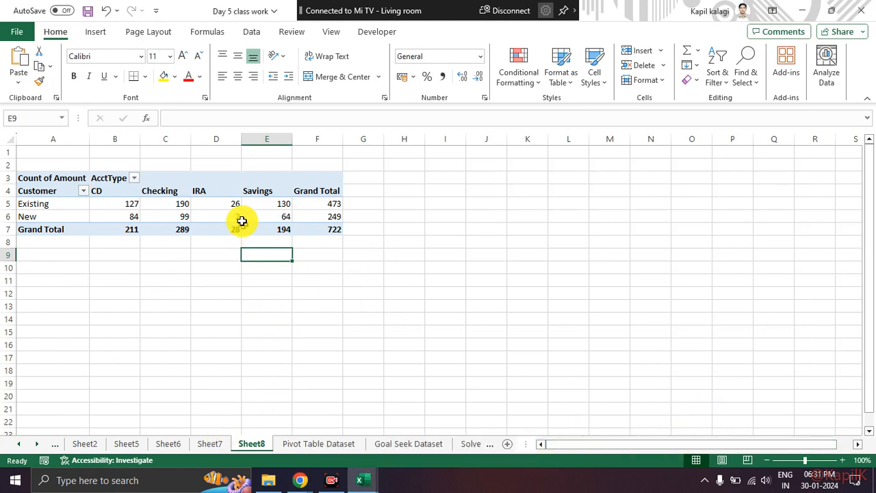
Select cell D3 in the pivot table and open its PivotTable Options dialog.
left_click(197, 180)
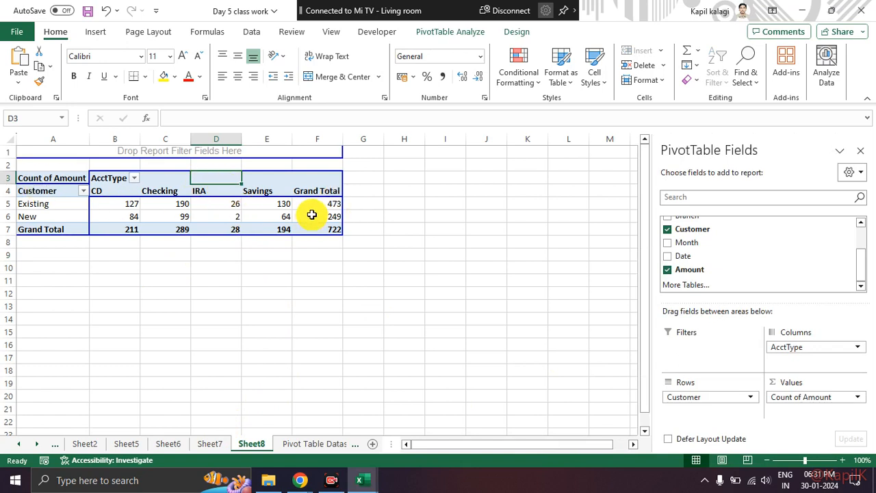
mouse_move(311, 215)
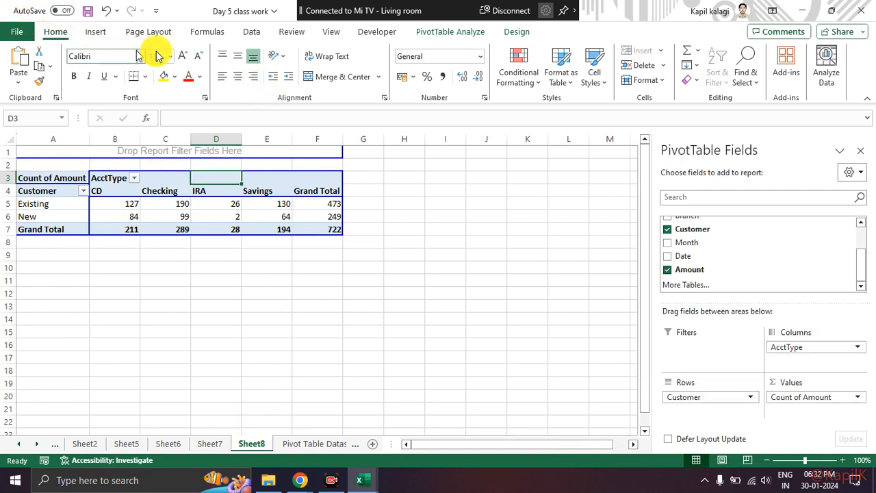
left_click(423, 36)
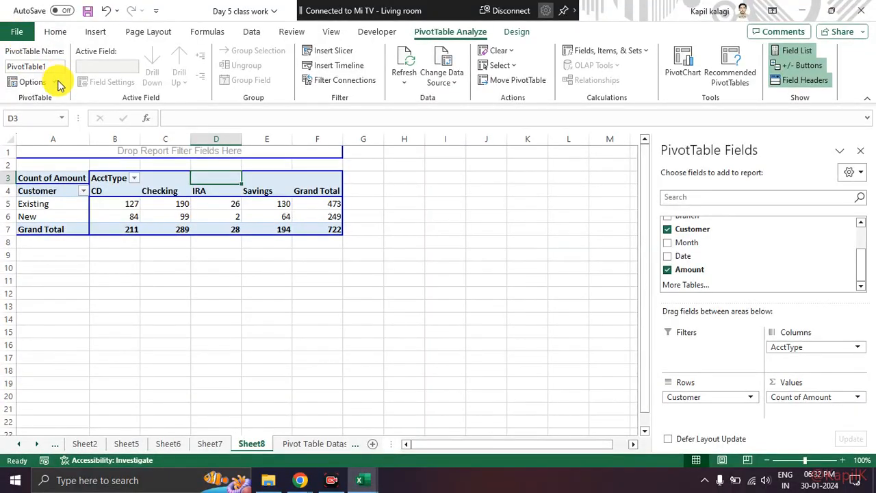
left_click(54, 82)
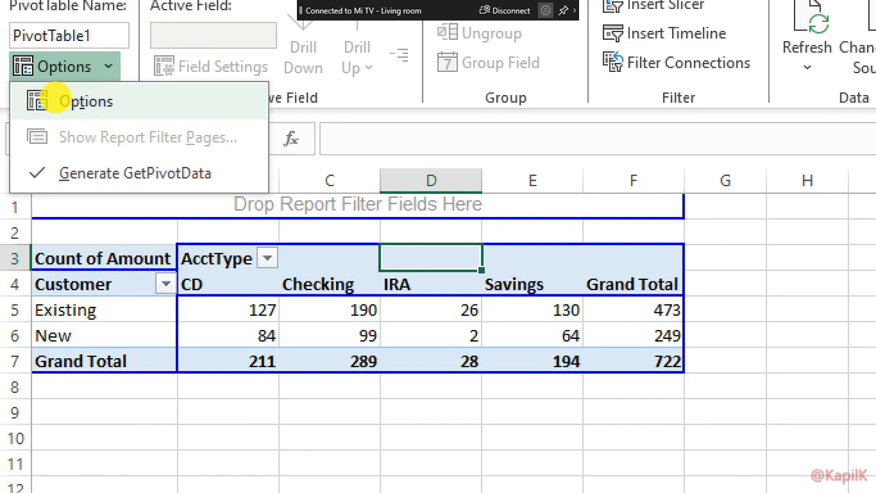
key("Escape")
left_click(56, 83)
left_click(52, 102)
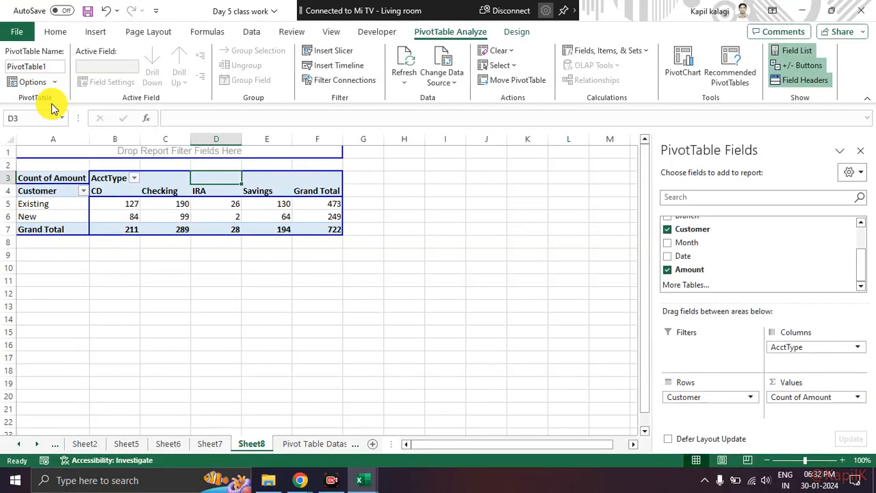
Point out the Display category in PivotTable Options with an on-screen mark, clear it, and show the Display settings.
key("ctrl+2")
mouse_move(423, 159)
left_mouse_down()
mouse_move(402, 179)
mouse_move(427, 156)
mouse_move(411, 183)
mouse_move(422, 181)
left_mouse_up()
key("Escape")
key("ctrl+1")
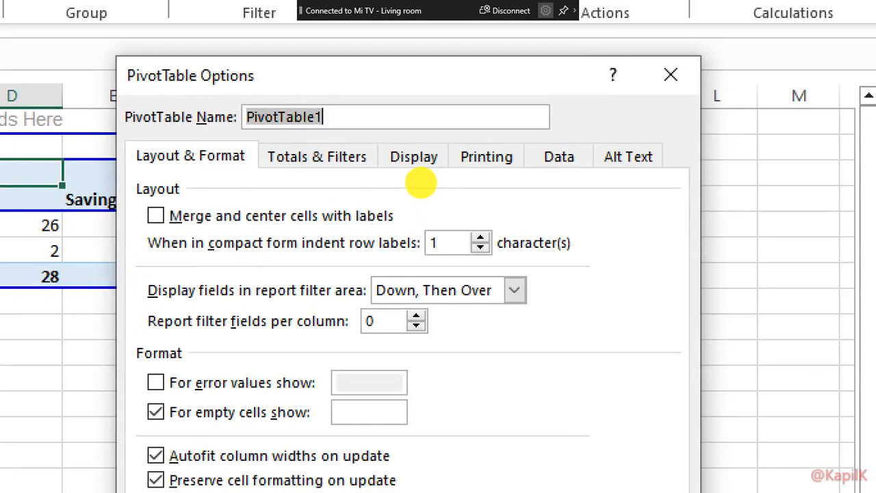
key("Escape")
left_click(421, 169)
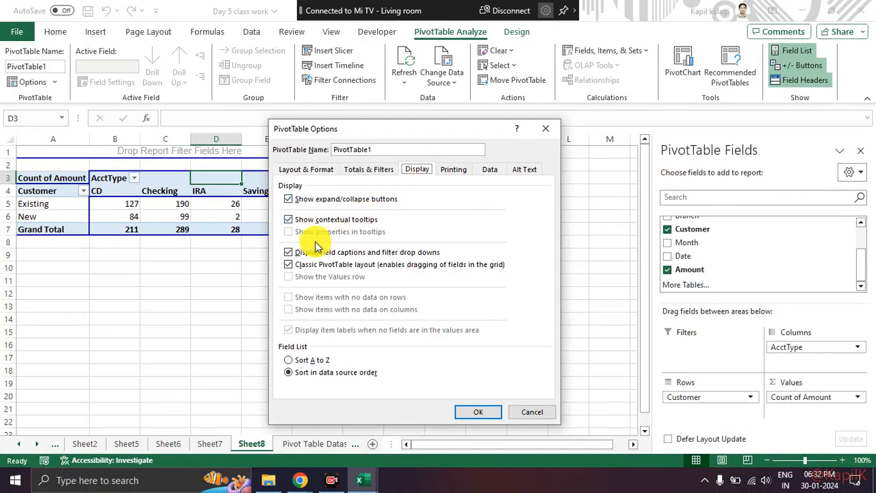
Mark and magnify the Classic PivotTable layout option, clear the mark, and close the dialog without changing any setting.
key("ctrl+2")
mouse_move(302, 253)
left_mouse_down()
mouse_move(278, 264)
mouse_move(404, 277)
mouse_move(513, 266)
mouse_move(359, 247)
mouse_move(312, 252)
left_mouse_up()
key("Escape")
key("ctrl+1")
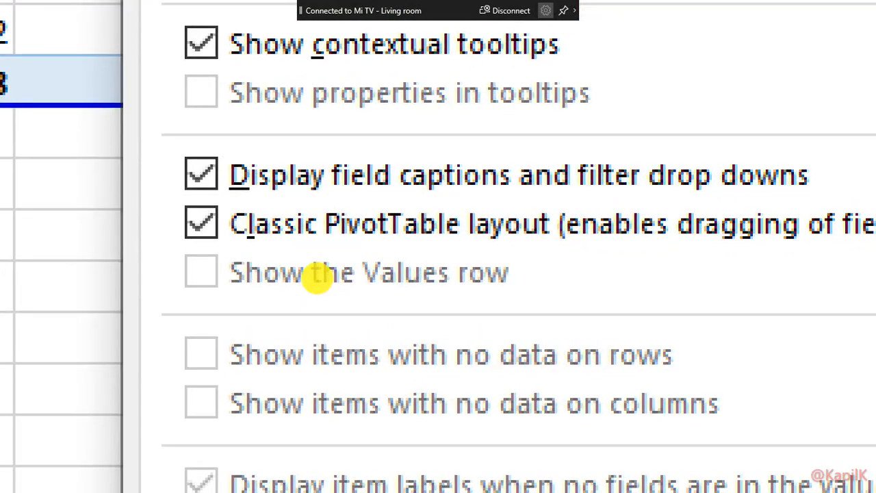
key("Escape")
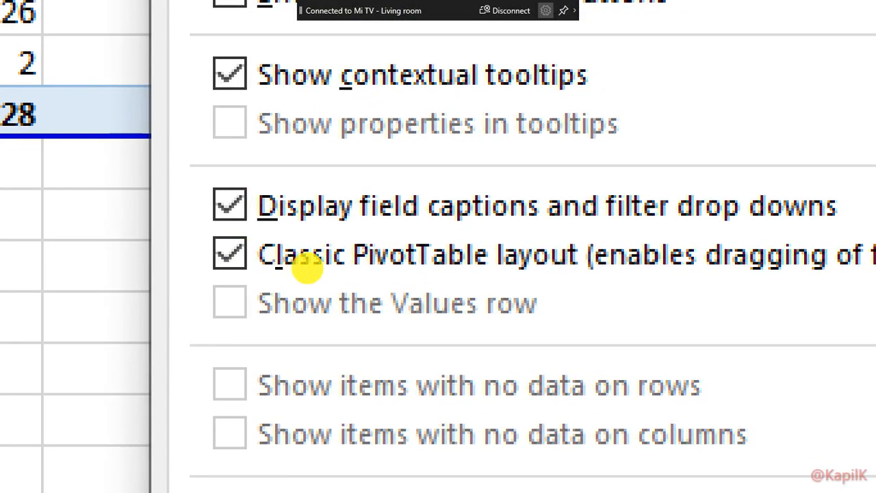
key("ctrl+1")
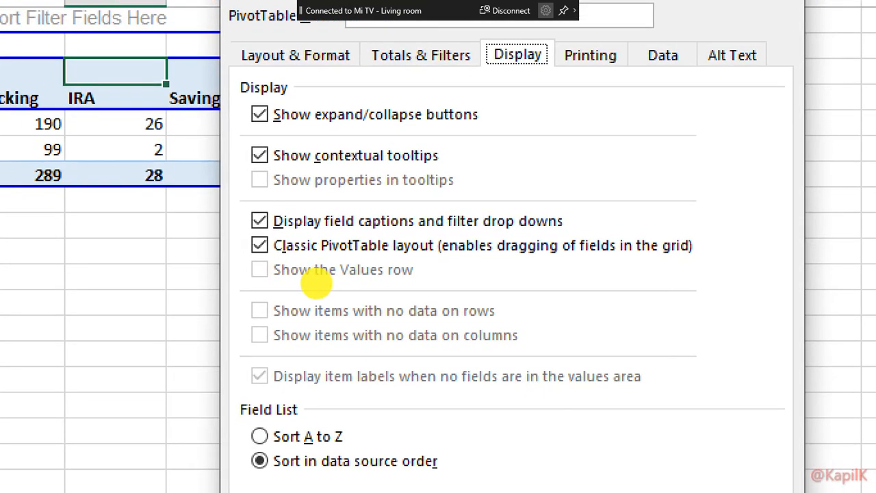
key("Escape")
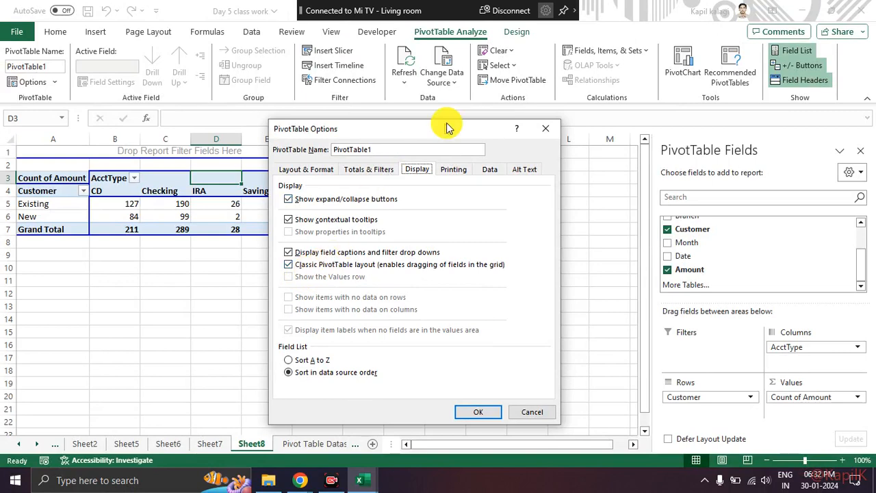
left_click(546, 129)
mouse_move(267, 215)
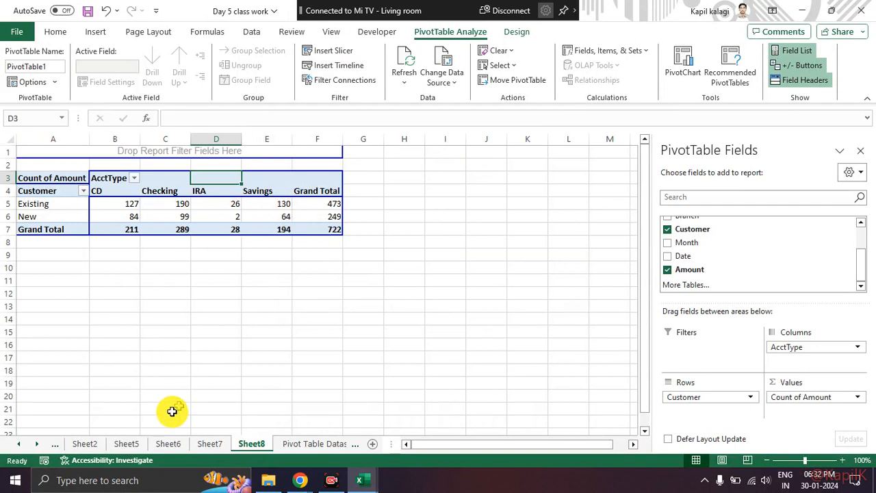
On Sheet2, demonstrate the Customer slicer by alternating between Existing and New, leaving the pivot table filtered to New.
left_click(75, 444)
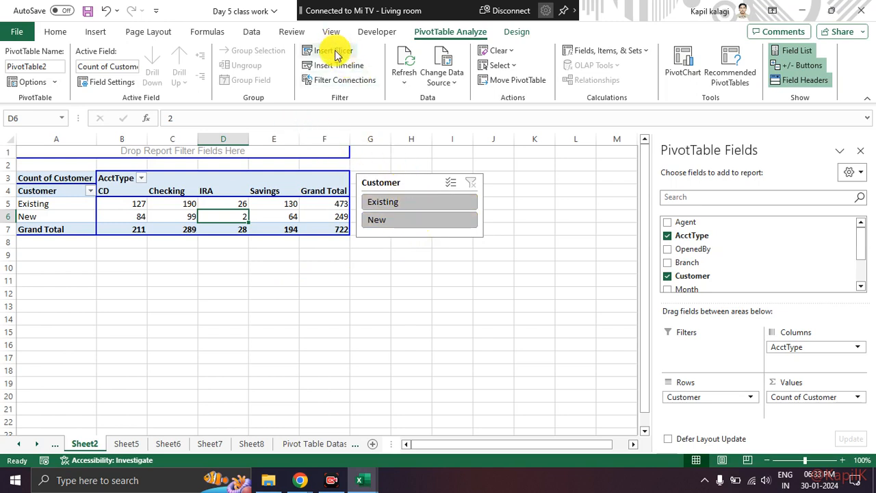
left_click(415, 202)
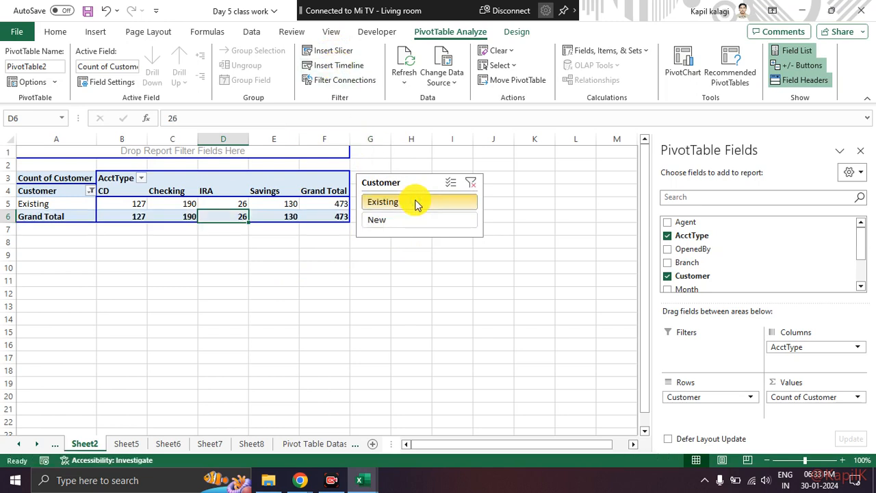
left_click(403, 220)
left_click(417, 203)
left_click(426, 219)
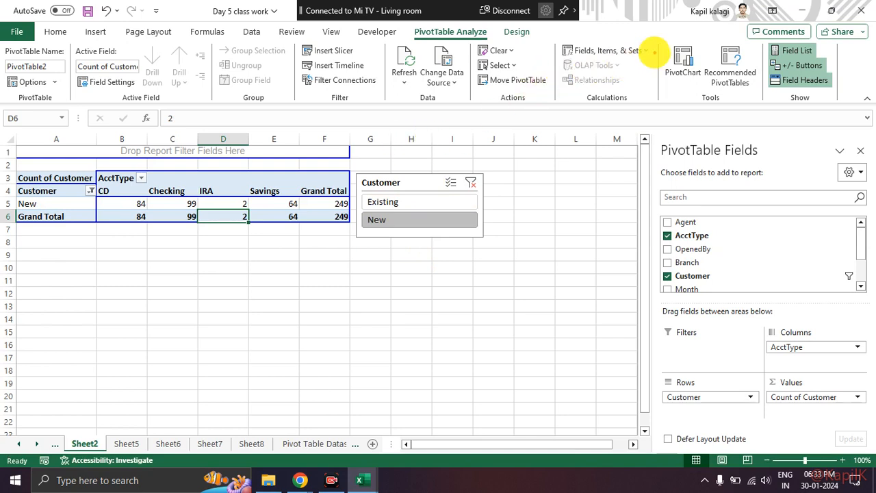
Circle the PivotChart tool, the Show options and the pivot table's field headers on screen, then clear the marks.
mouse_move(674, 31)
left_mouse_down()
mouse_move(708, 78)
mouse_move(681, 34)
left_mouse_up()
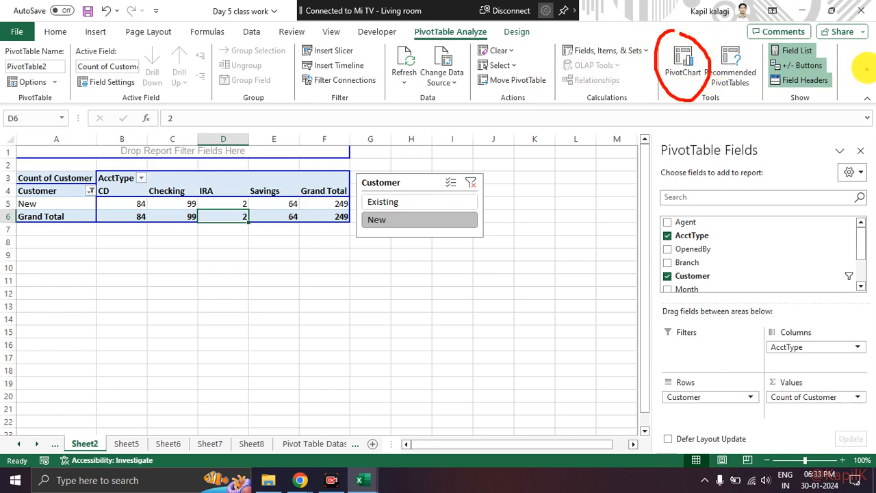
mouse_move(840, 44)
left_mouse_down()
mouse_move(860, 79)
mouse_move(803, 31)
left_mouse_up()
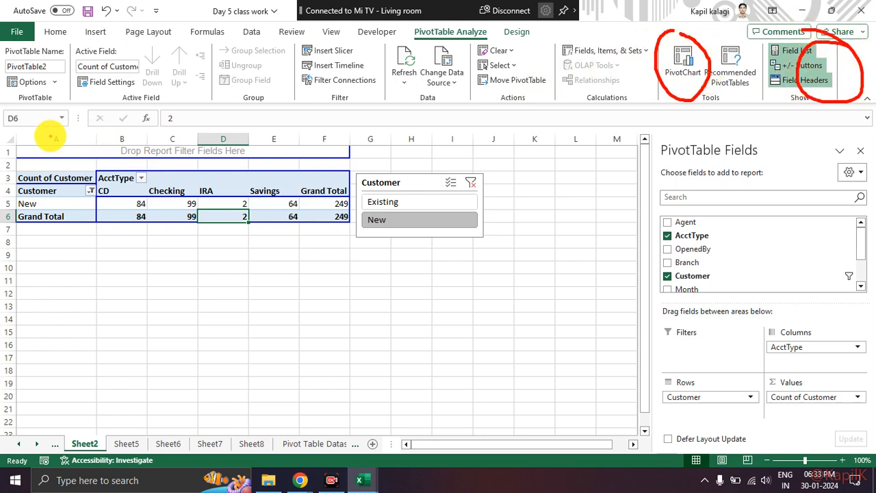
mouse_move(133, 172)
left_mouse_down()
mouse_move(123, 167)
mouse_move(74, 209)
mouse_move(95, 184)
left_mouse_up()
key("Escape")
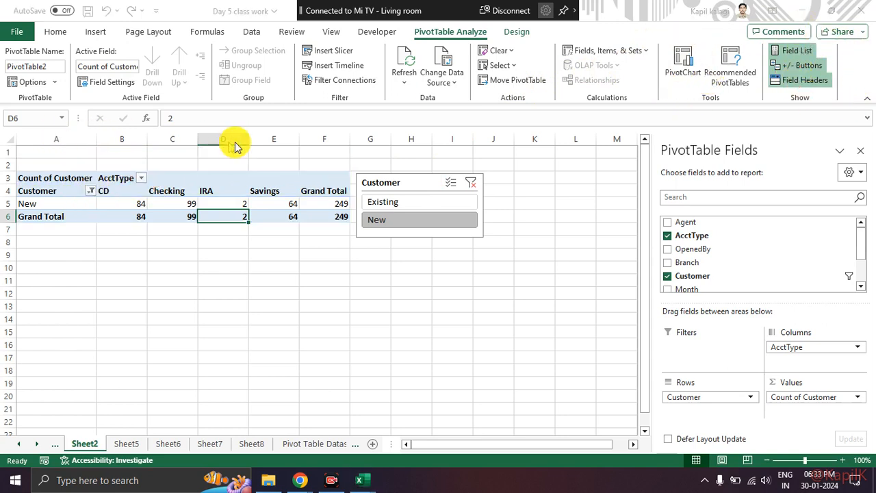
Look through the Pivot Table Dataset, Goal Seek Dataset and Sheet8 worksheets, then show the Question to analyse sheet.
left_click(301, 446)
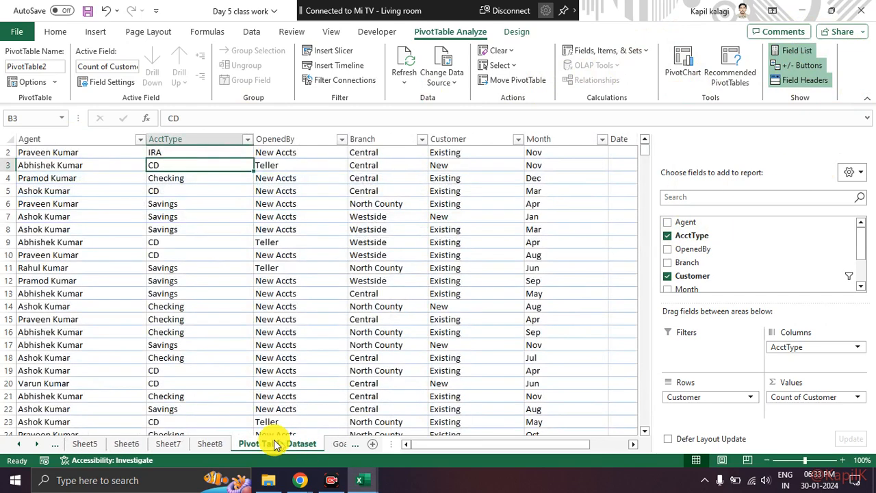
left_click(361, 446)
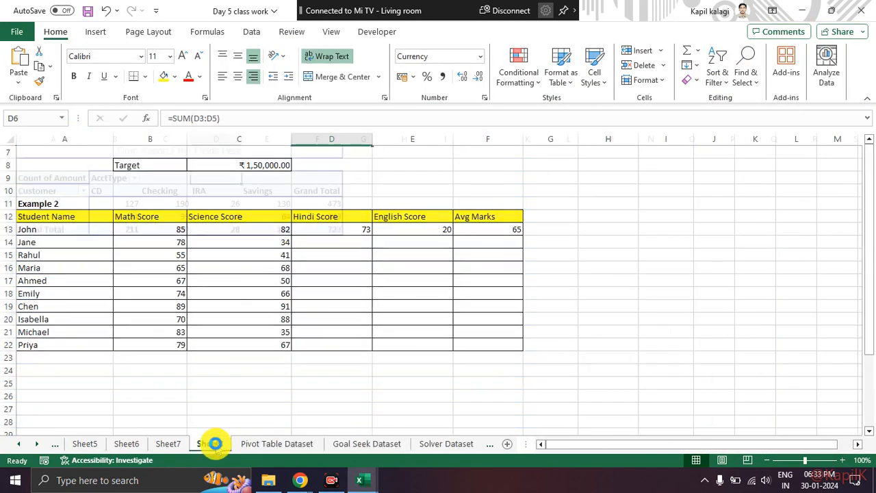
left_click(212, 445)
left_click(20, 445)
left_click(21, 445)
left_click(21, 445)
left_click(108, 445)
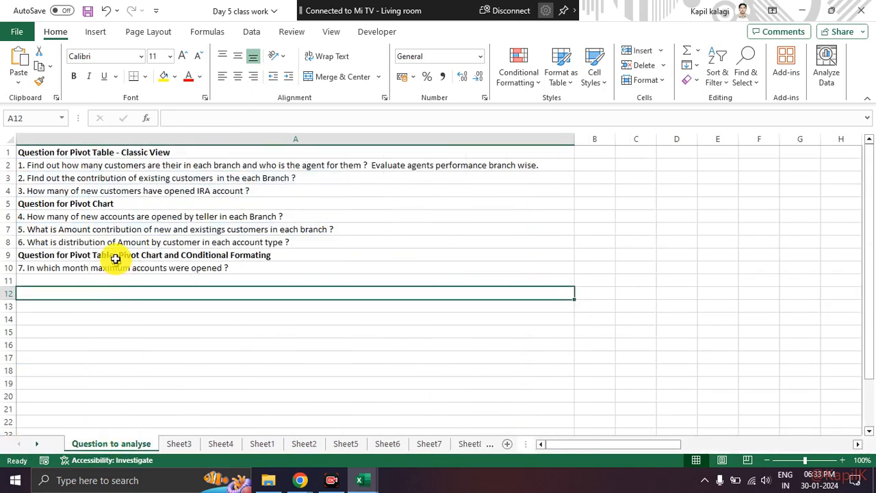
Review the pivot table and pivot chart questions, including question 7, and select the full question list in A1:A10.
left_click_drag(112, 165, 117, 243)
left_click(116, 282)
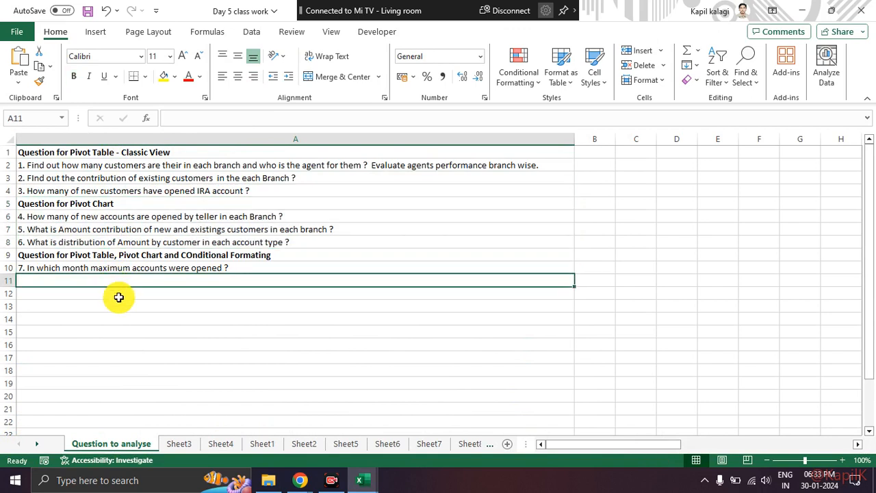
left_click(186, 269)
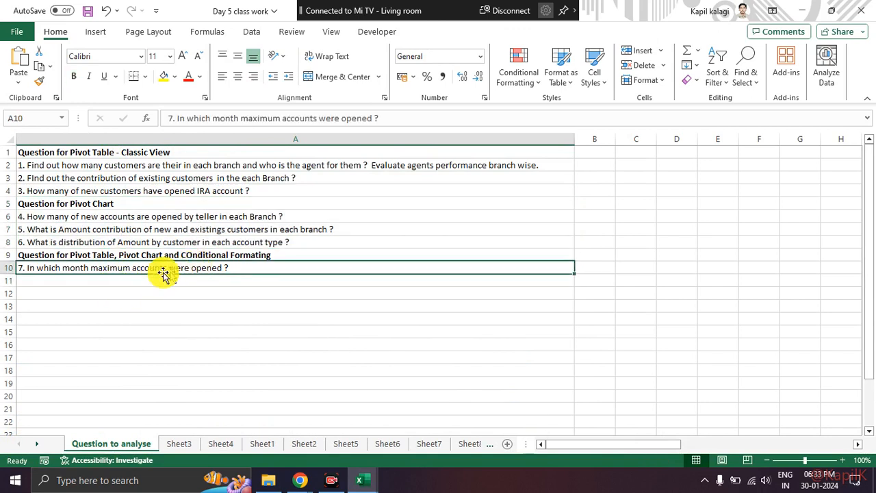
left_click(147, 282)
left_click_drag(153, 152, 156, 265)
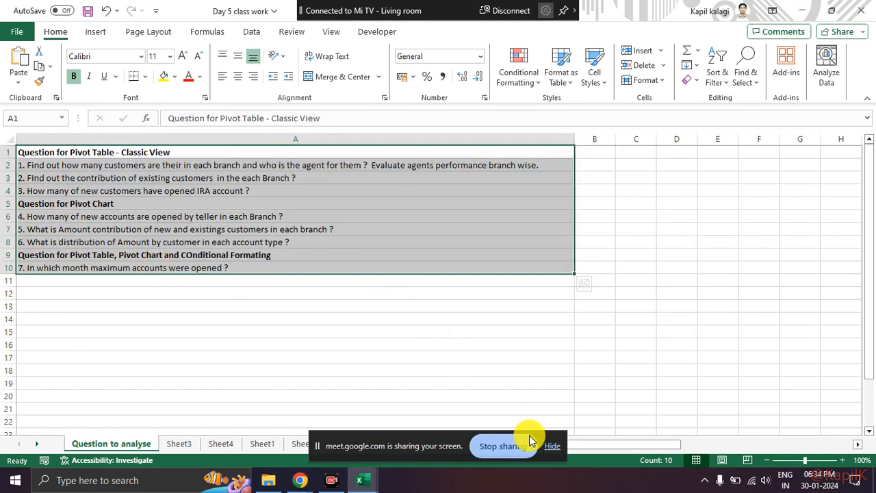
Hide the screen-sharing notification, switch to the Google Meet call in Chrome, and hide the notification there too.
left_click(548, 446)
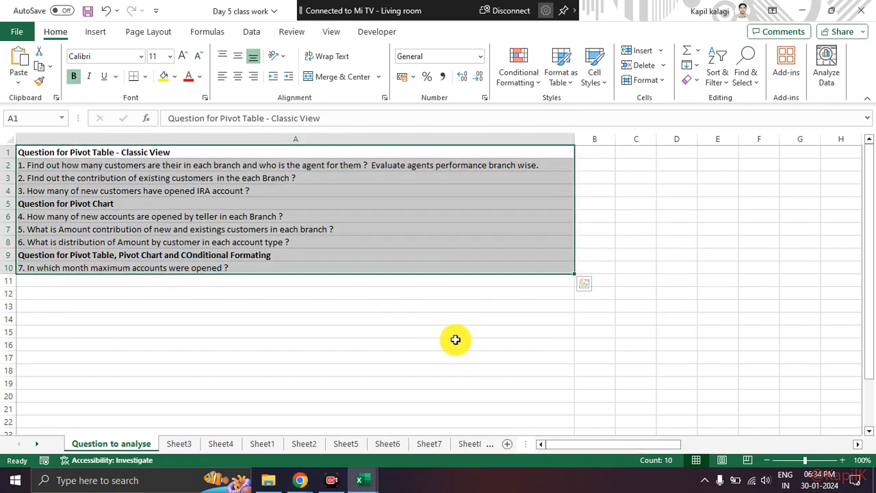
left_click(456, 342)
key("alt+Tab")
key("alt+Tab")
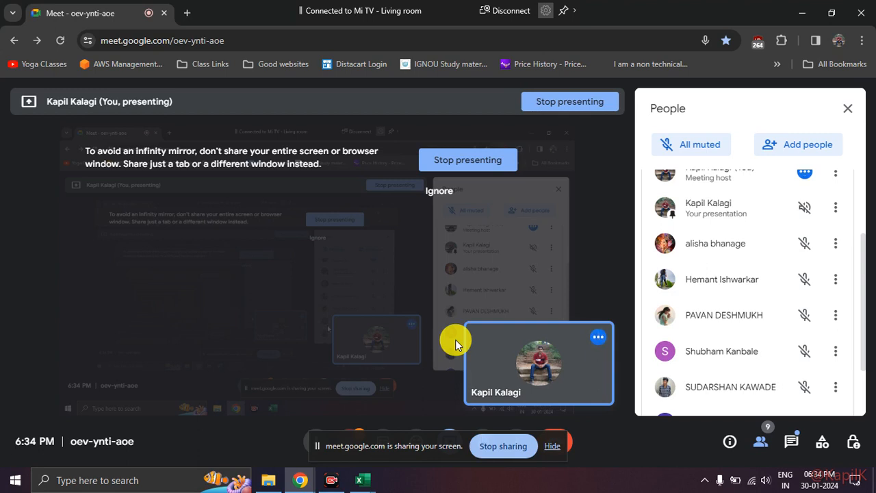
left_click(553, 446)
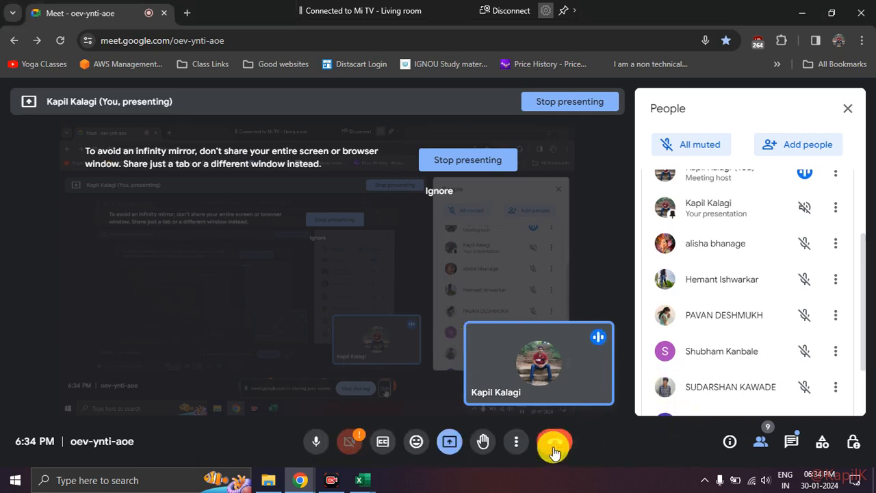
Minimize the host's own video tile in the meeting and look through the rest of the participant list.
mouse_move(607, 345)
left_click(568, 364)
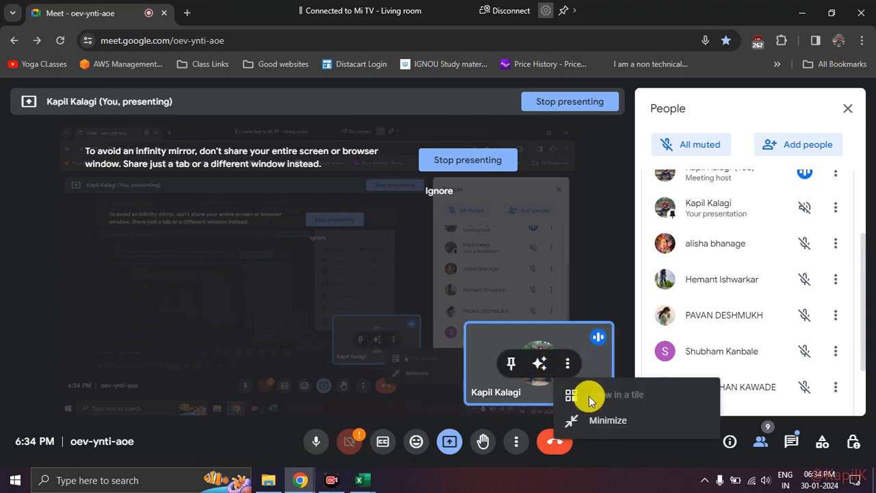
left_click(589, 421)
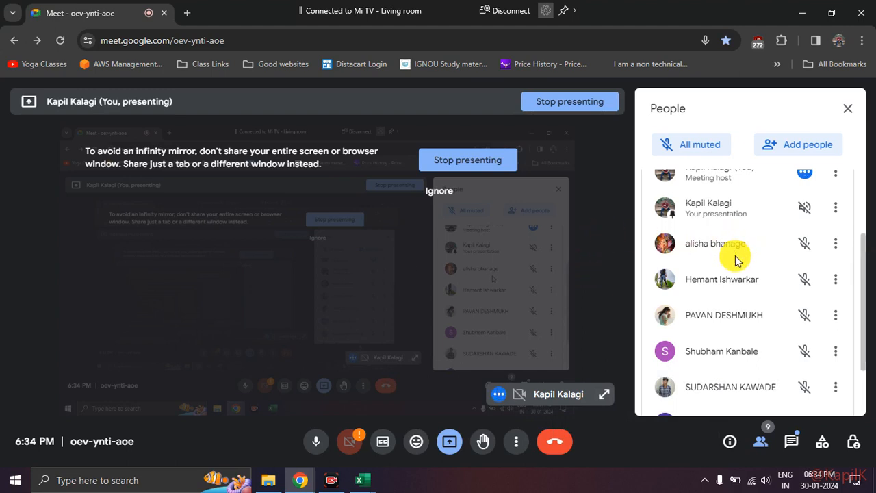
scroll(726, 284, "down", 2)
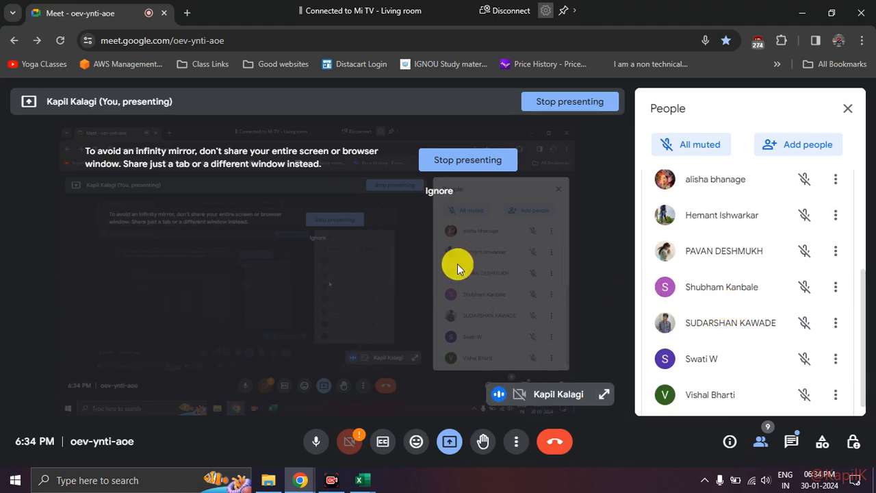
Switch to Excel, glance at the Day 6 class work workbook, and return to the Day 5 class work workbook.
mouse_move(370, 473)
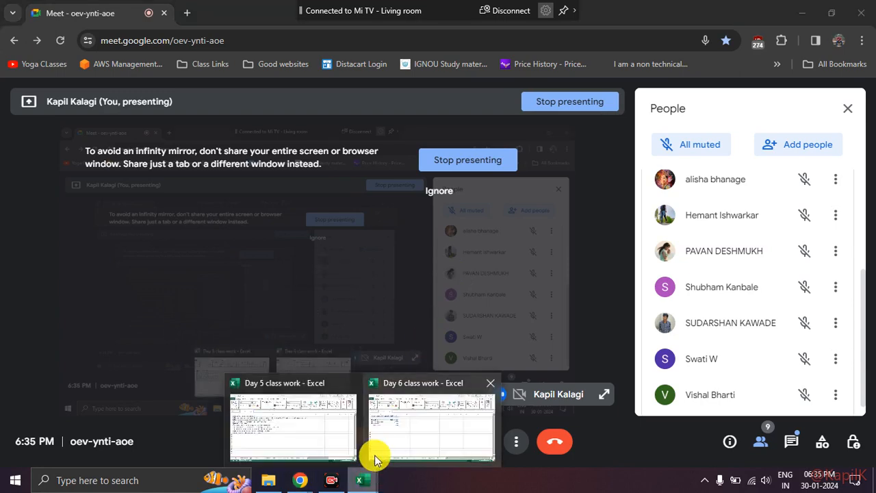
left_click(336, 428)
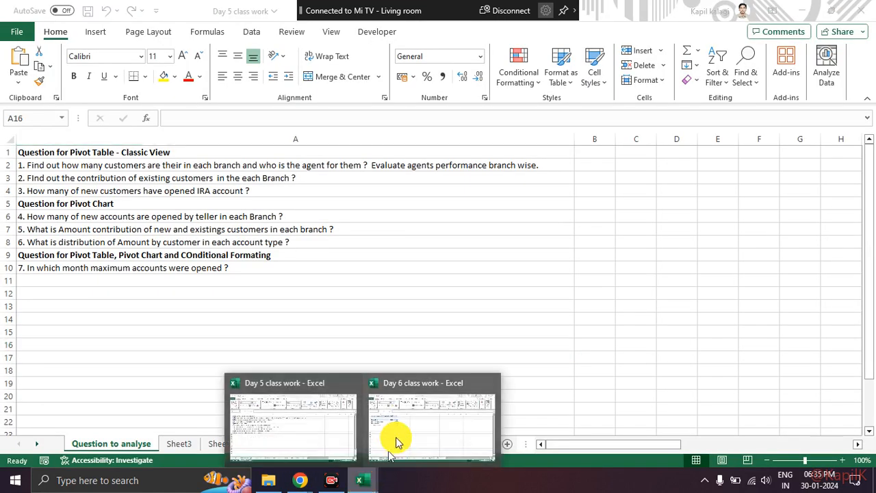
left_click(395, 442)
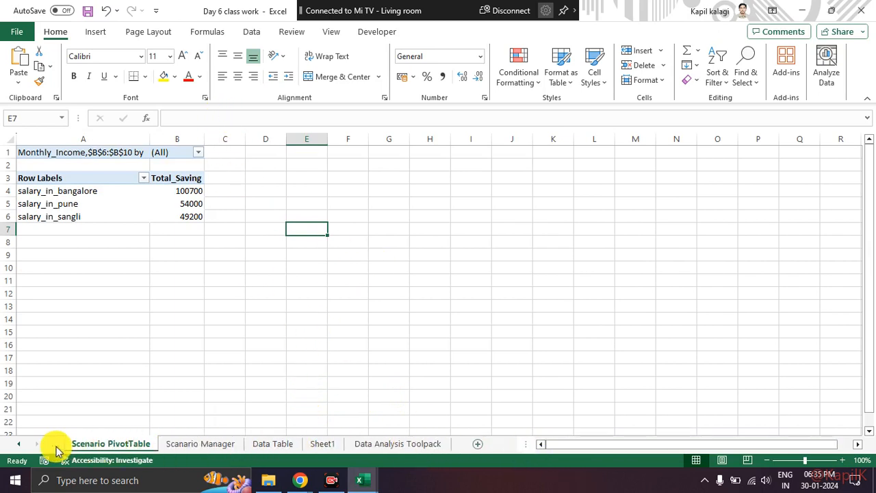
left_click(357, 477)
left_click(304, 415)
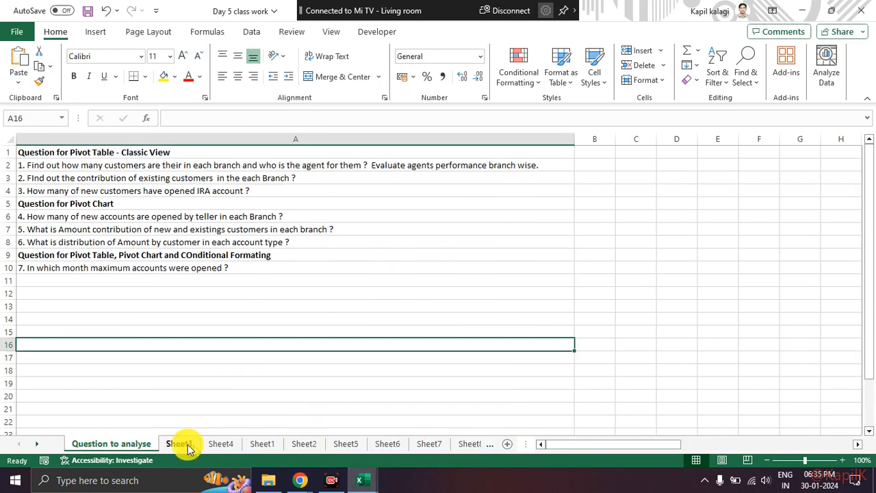
Open the Goal Seek Dataset worksheet and show its Example 1 table.
left_click(38, 445)
left_click(37, 445)
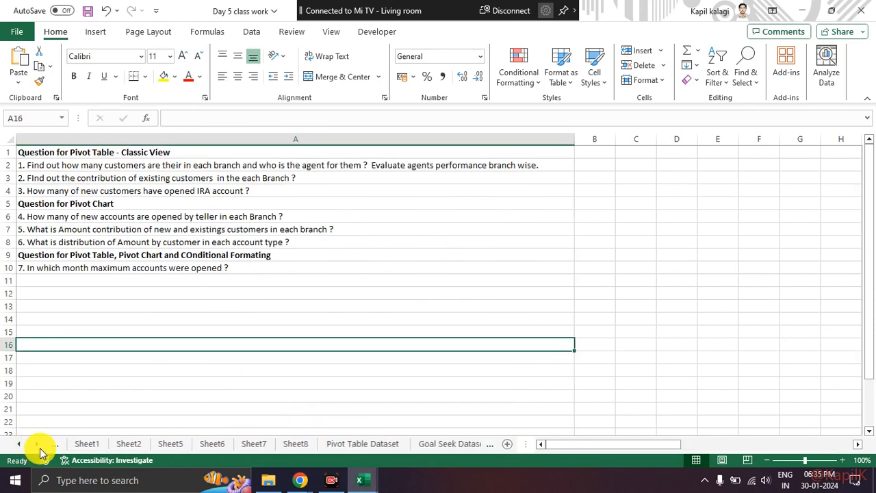
left_click(38, 445)
left_click(365, 446)
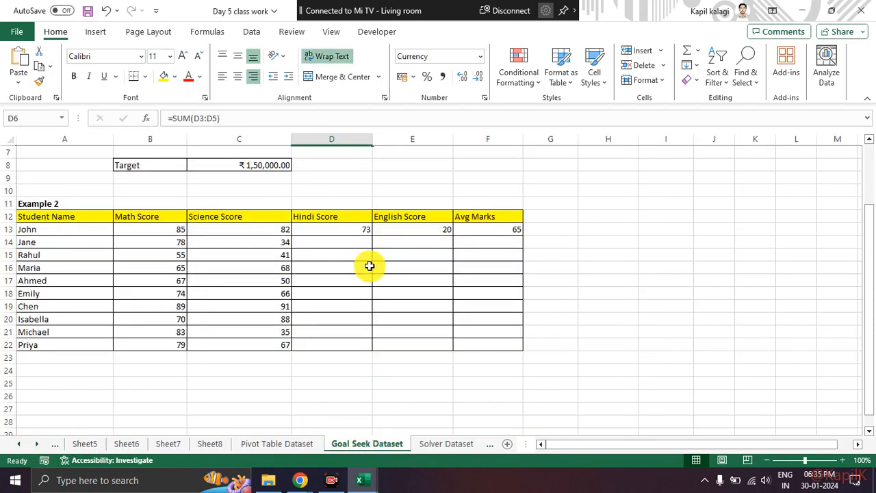
scroll(336, 172, "up", 2)
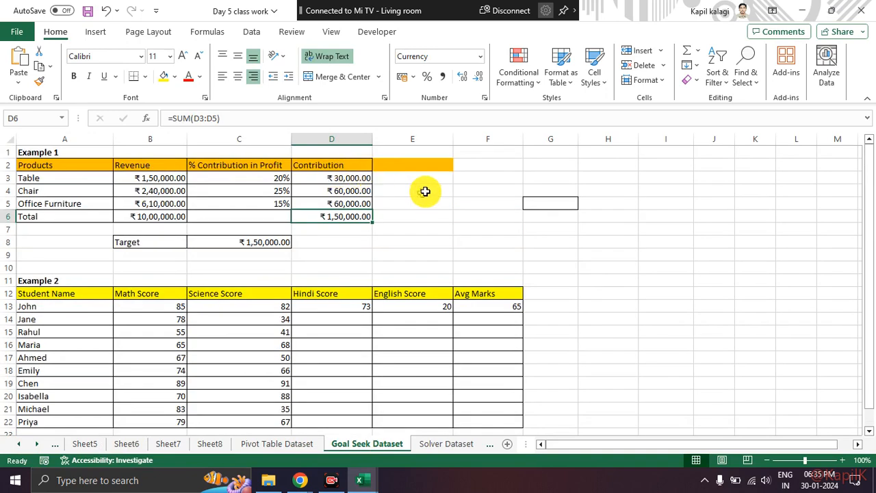
Display the What-If Analysis command and go through the Example 1 products and their revenues in A3:B5.
left_click(248, 31)
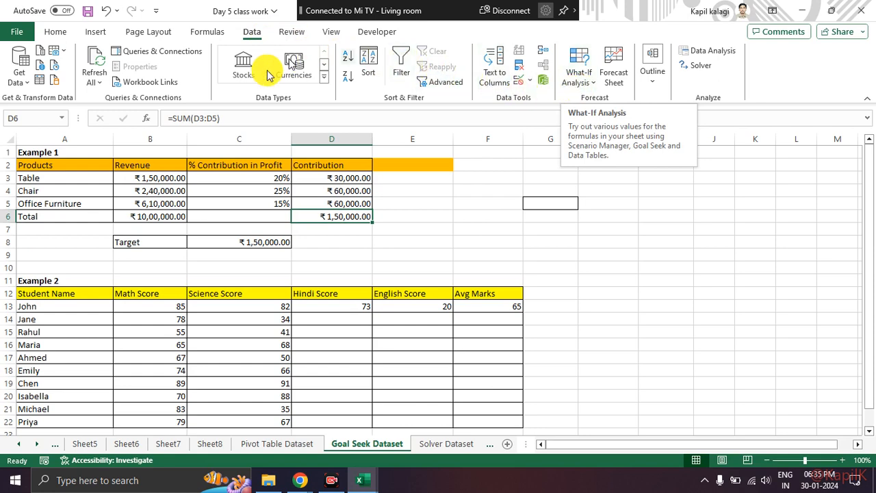
left_click_drag(65, 157, 335, 218)
left_click(47, 177)
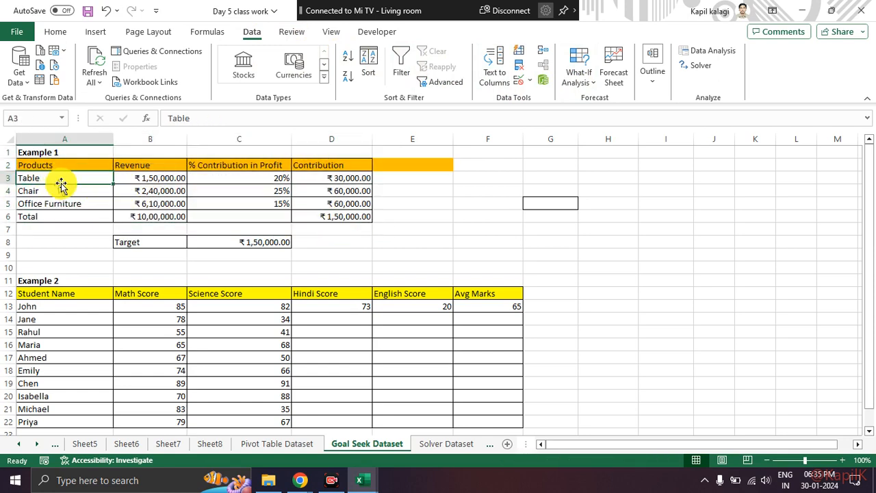
left_click(63, 202)
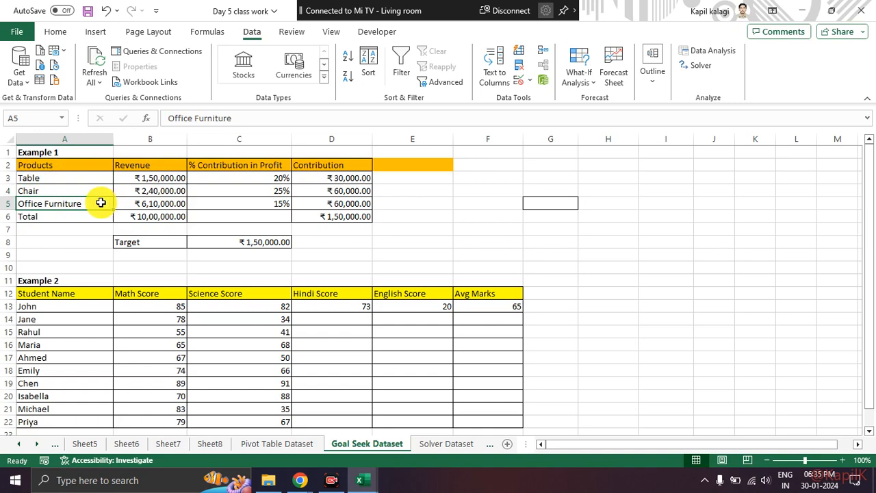
left_click(138, 177)
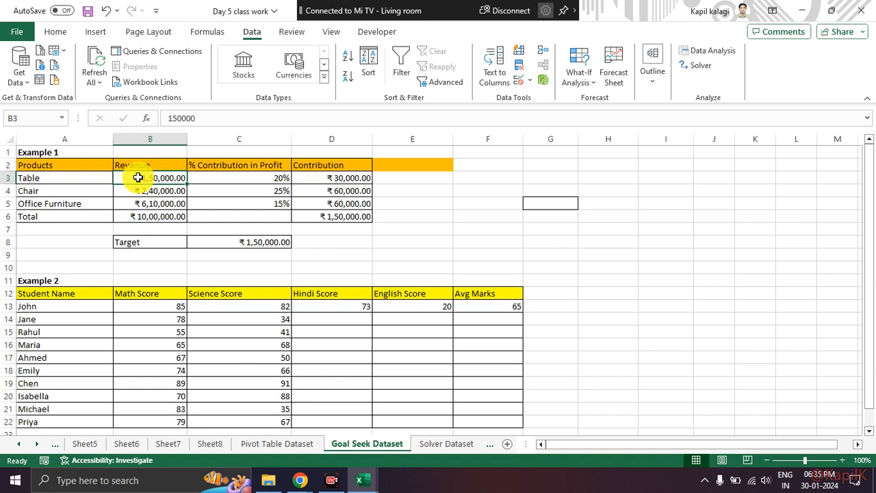
key("Down")
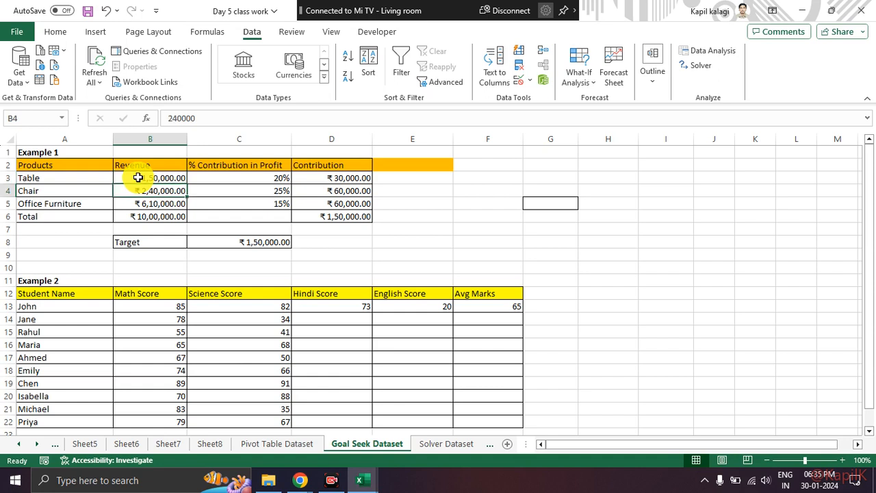
key("Down")
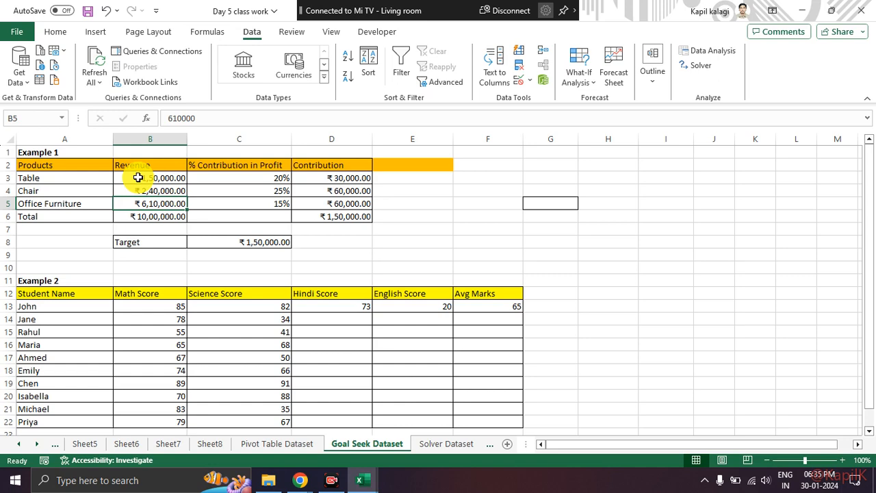
key("Left")
key("Right")
key("Up")
key("Up")
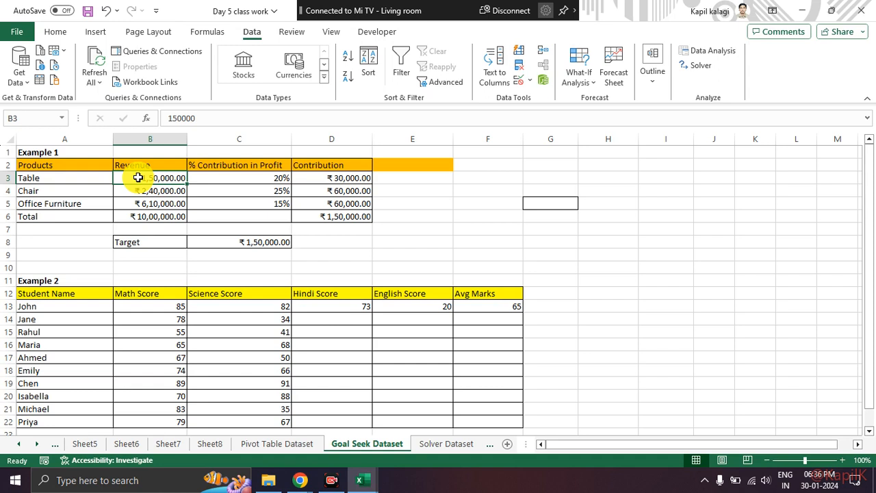
Compare the profit contribution percentages in C3:C5 with the revenues of Table, Chair and Office Furniture.
key("Right")
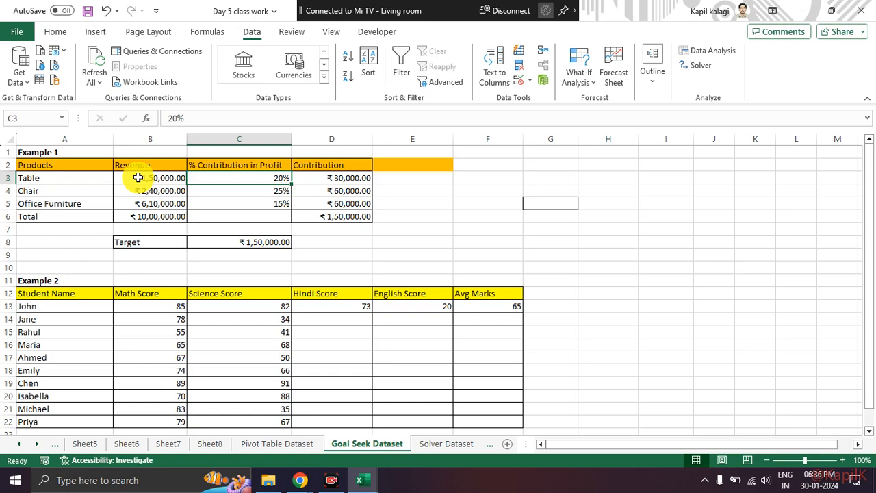
key("Down")
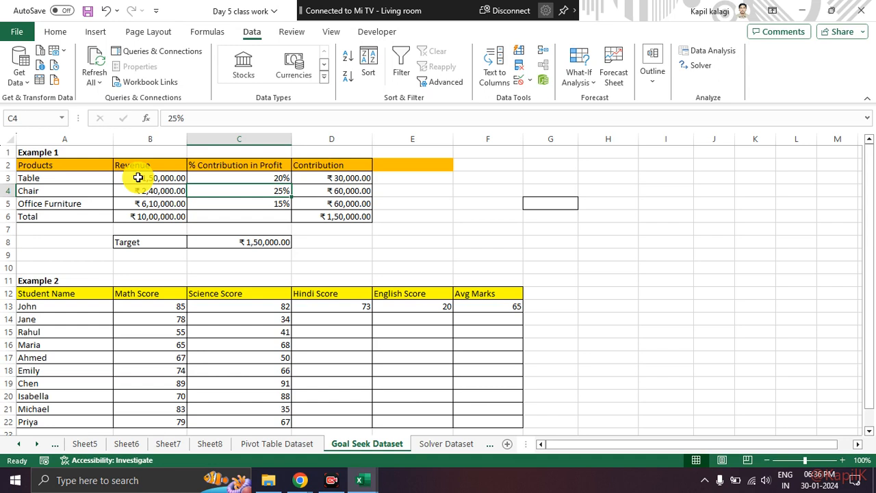
key("Left")
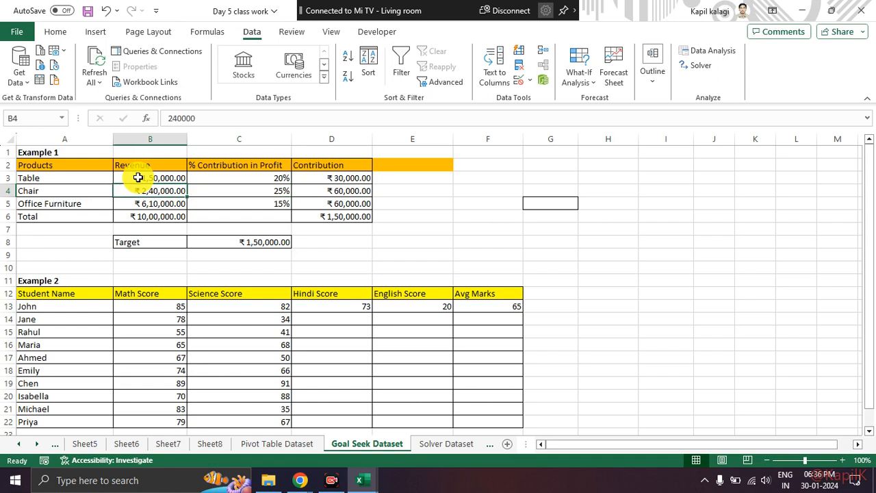
key("Right")
key("Down")
key("Up")
key("Down")
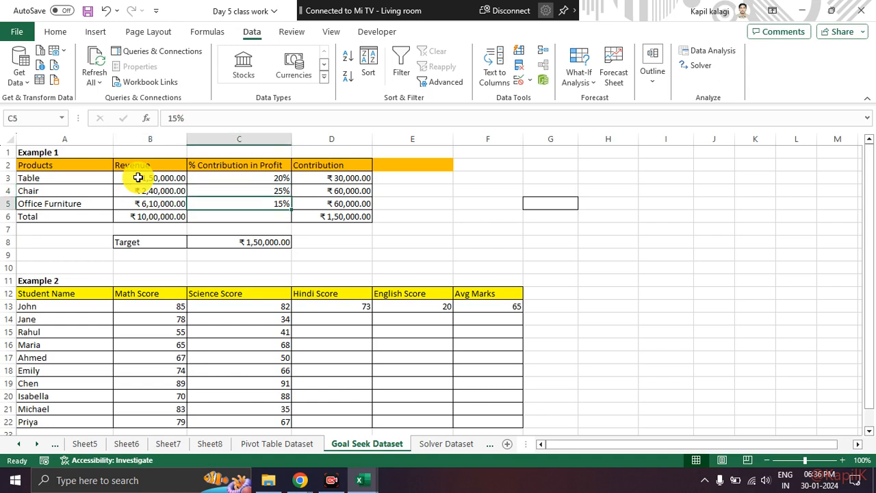
key("Left")
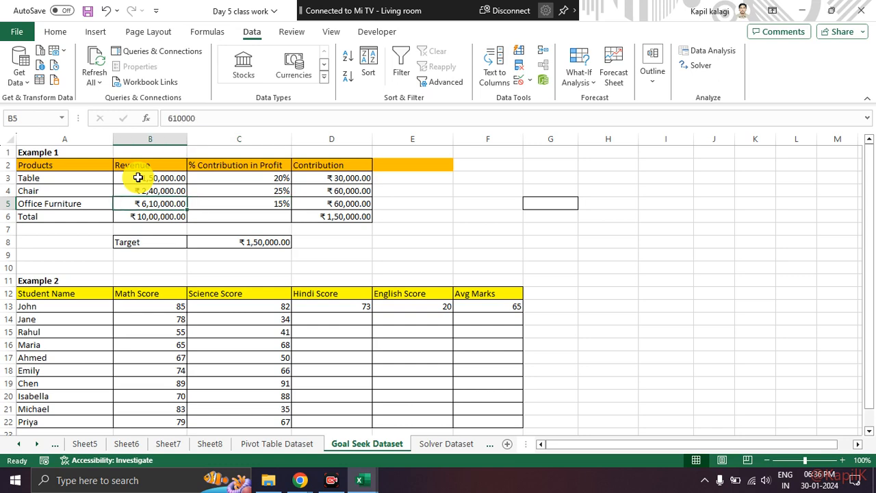
key("Right")
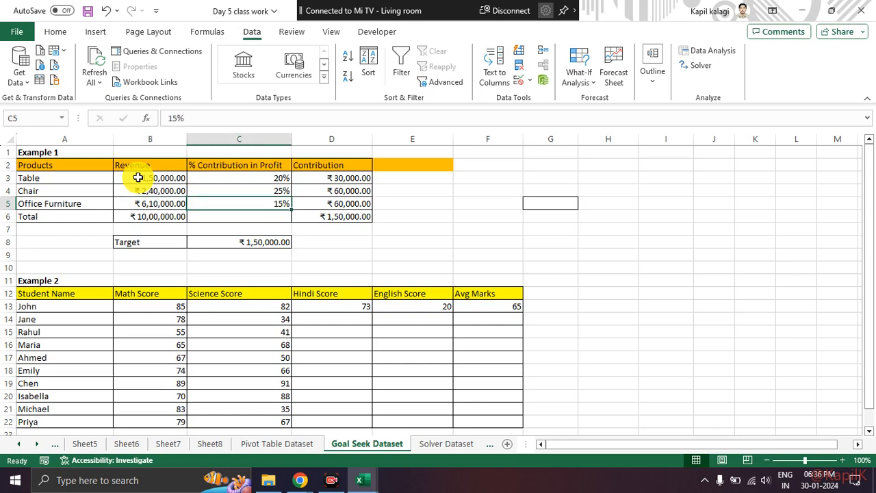
key("Left")
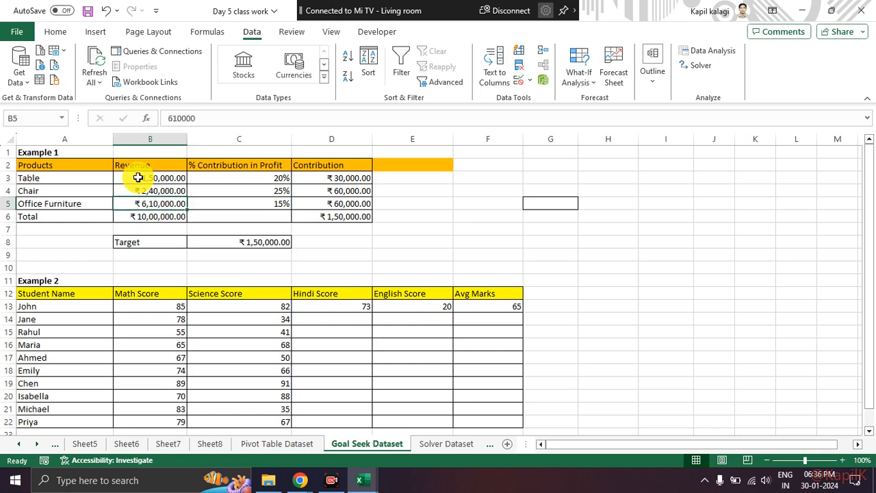
Examine the Table row's contribution formula in D3 alongside its revenue and percentage.
key("Right")
key("Right")
key("Up")
key("Up")
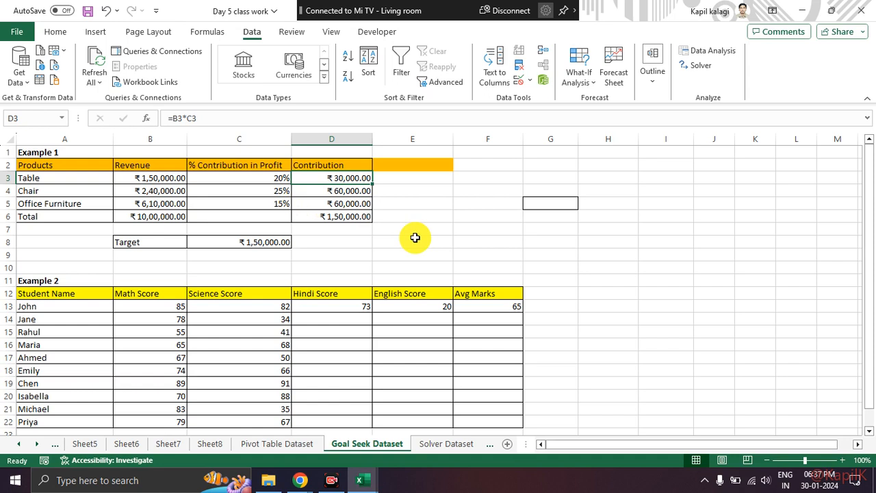
key("Left")
key("Left")
key("Left")
key("Right")
key("Right")
key("Right")
Examine the Chair and Office Furniture contributions in D4 and D5 alongside their revenues and percentages.
key("Down")
key("Left")
key("Left")
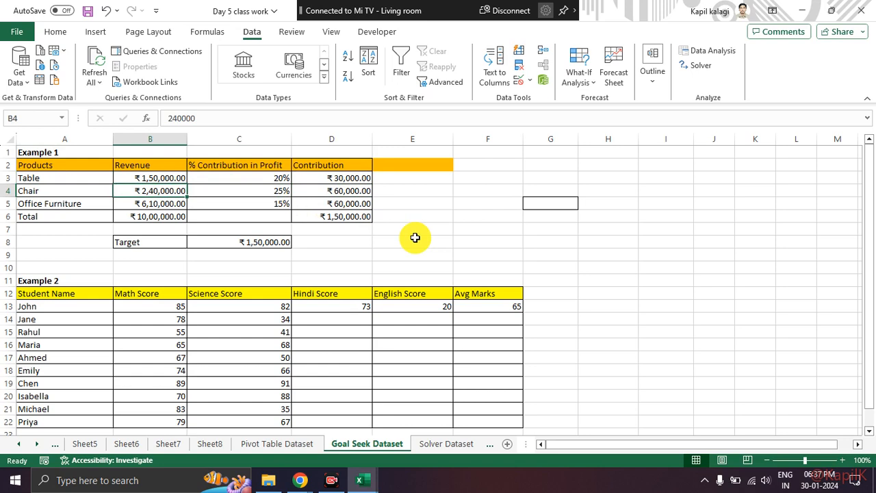
key("Right")
key("Right")
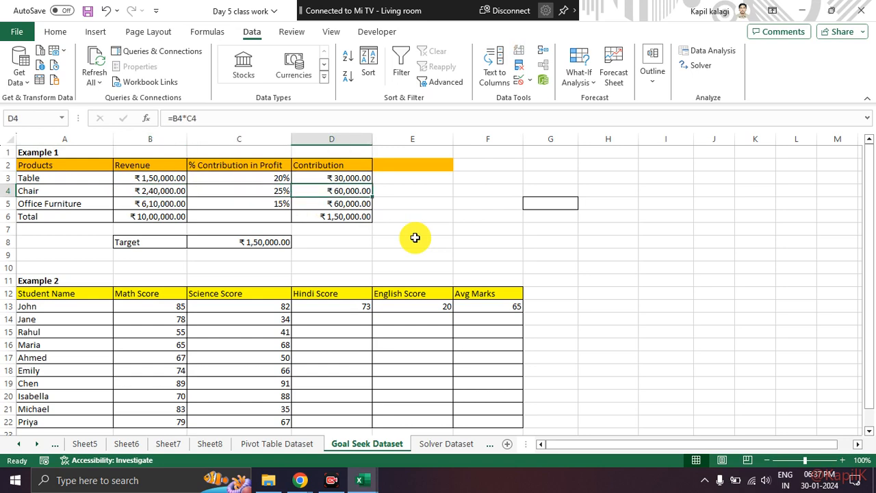
key("Down")
key("Left")
key("Left")
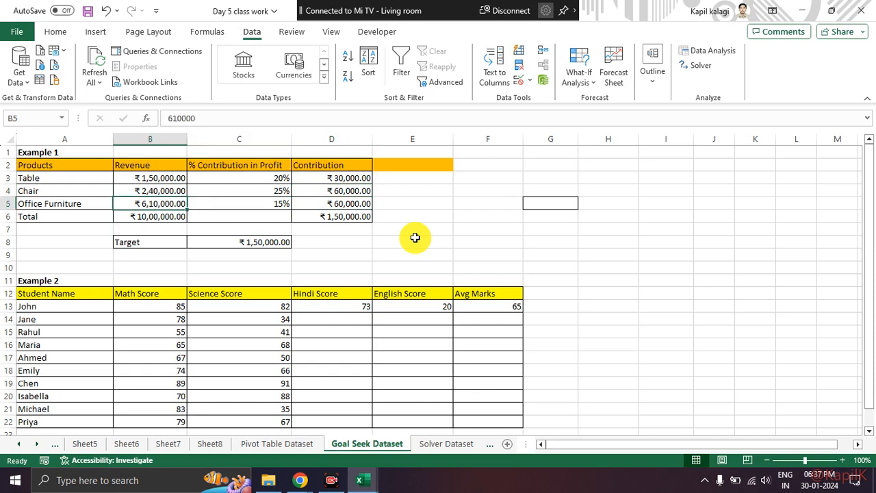
key("Right")
key("Right")
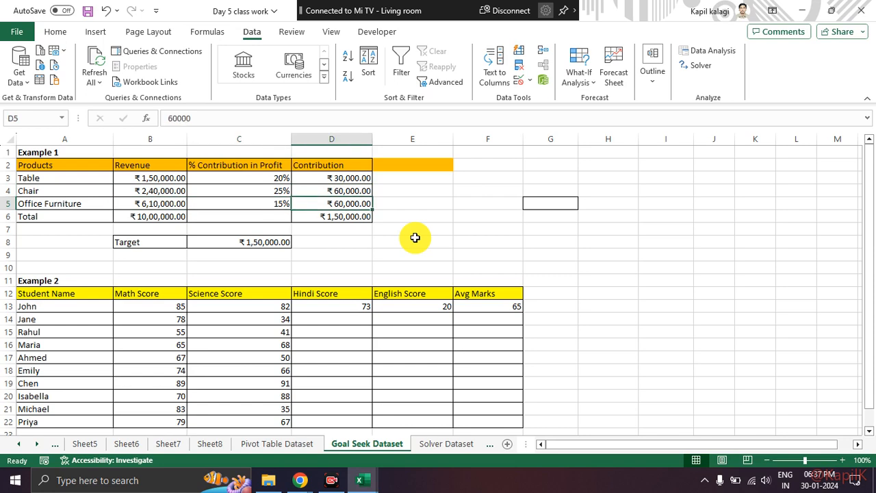
Clear the Contribution total in D6, select the product contributions in D3:D5, and undo the deletion.
key("Down")
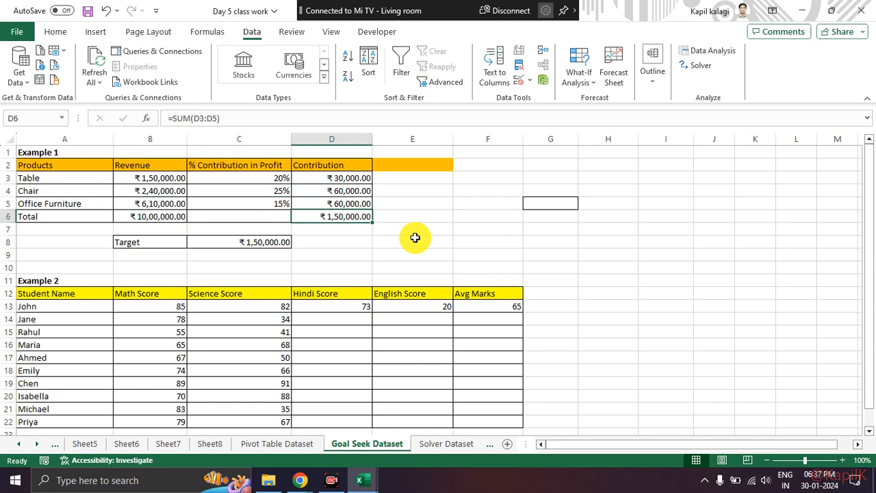
key("Delete")
left_click(413, 241)
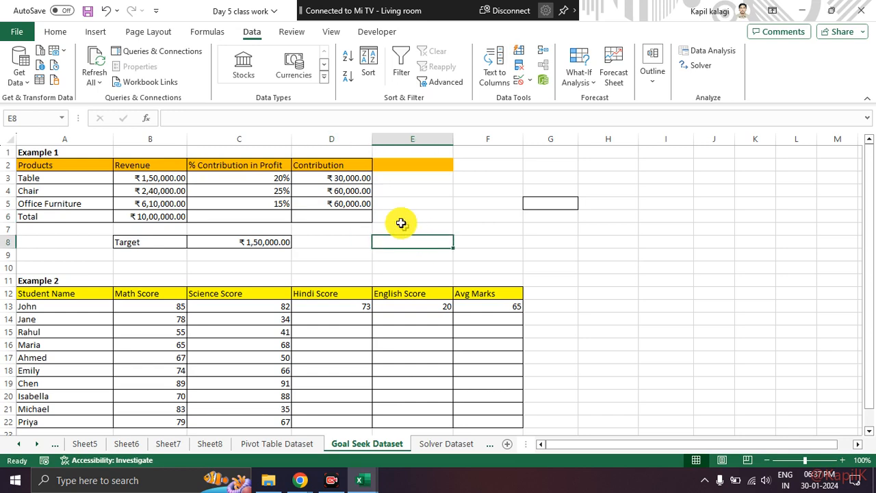
left_click_drag(349, 178, 345, 202)
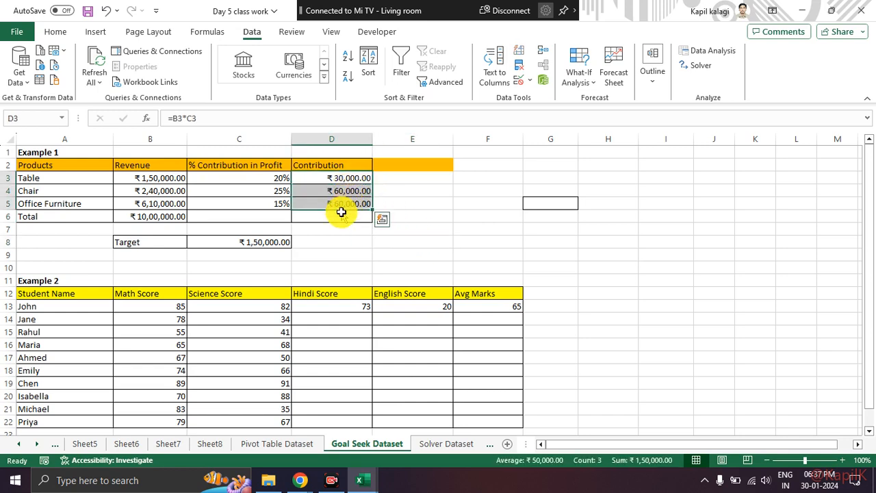
left_click(341, 218)
key("ctrl+z")
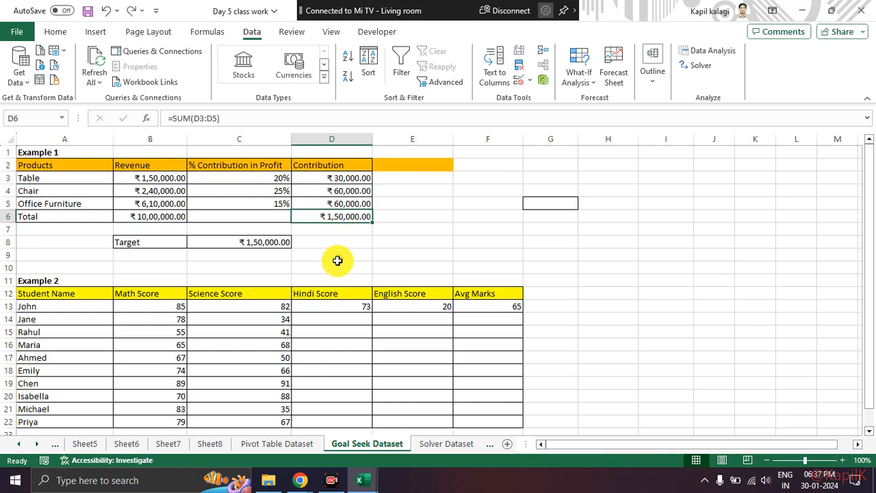
left_click(336, 266)
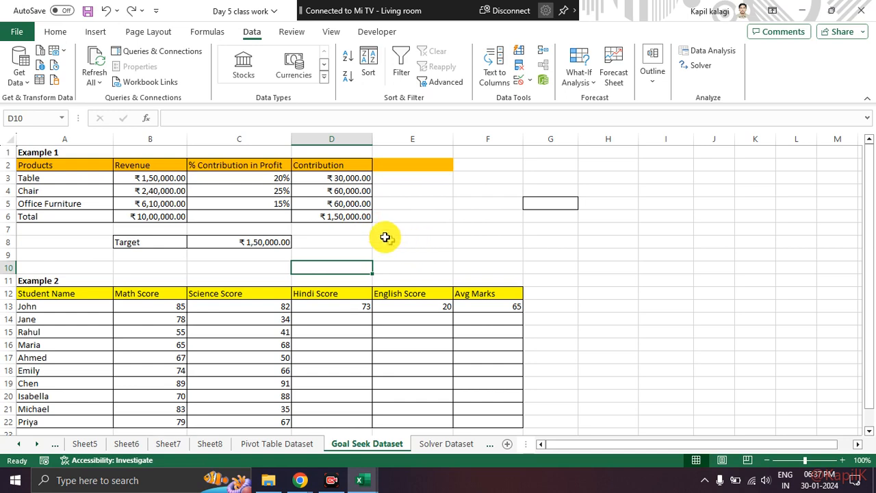
Inspect the Office Furniture contribution in D5 against its revenue and profit percentage in B5:C5.
left_click(363, 205)
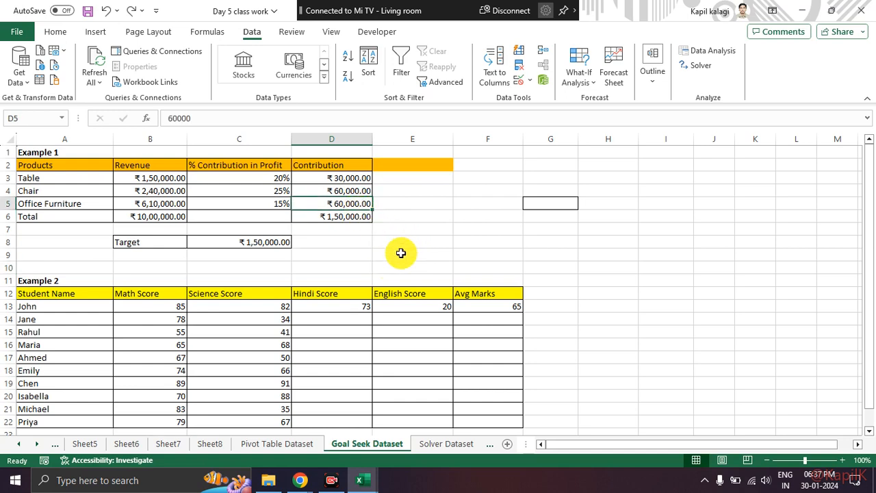
left_click(231, 202)
left_click(311, 203)
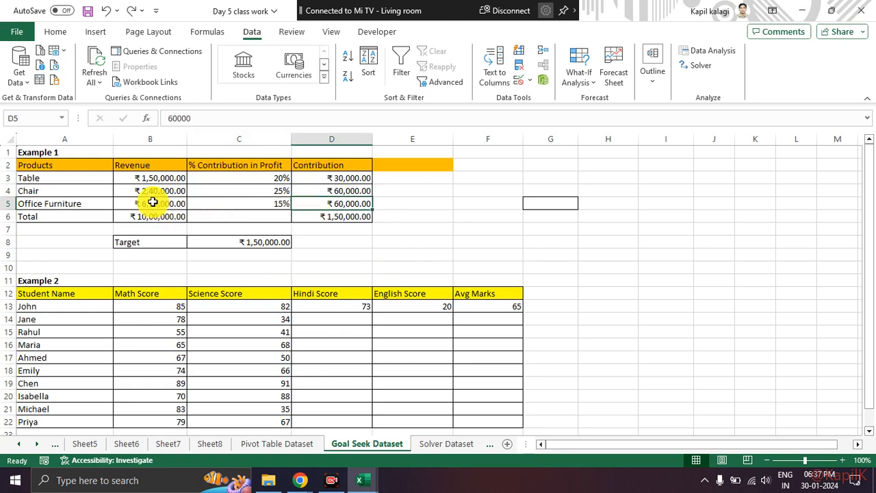
left_click_drag(153, 201, 231, 202)
left_click(418, 260)
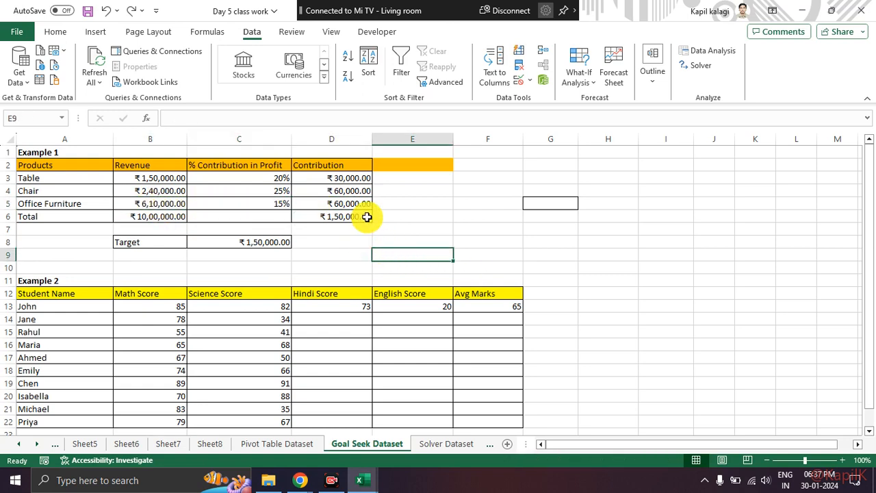
left_click(334, 203)
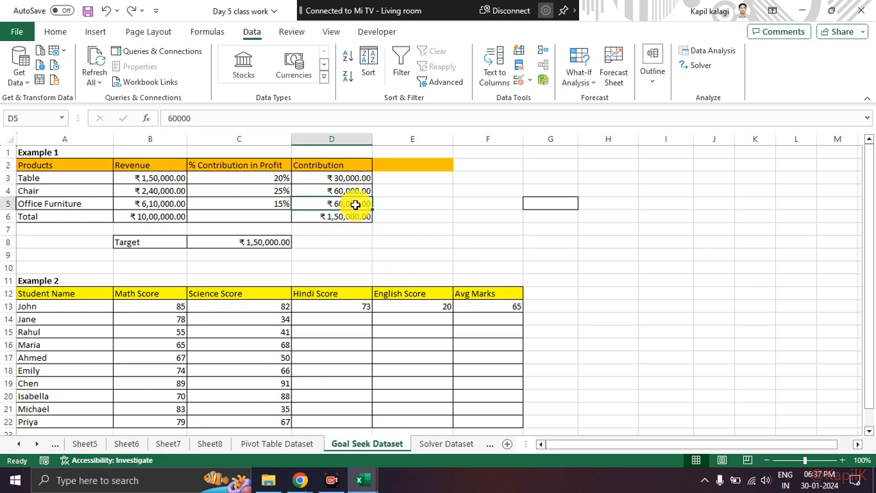
Clear the Office Furniture contribution in D5, review the Table and Chair rows, and select the Contribution total in D6.
key("Delete")
left_click(336, 254)
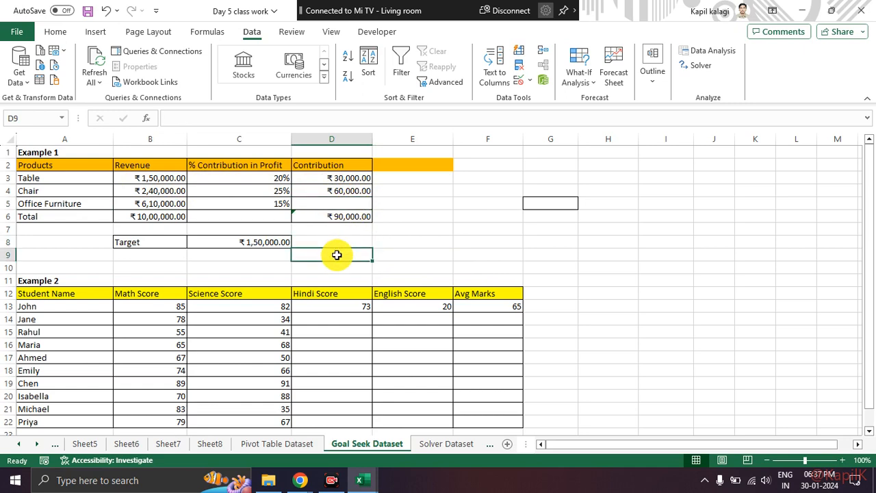
left_click_drag(91, 185, 312, 189)
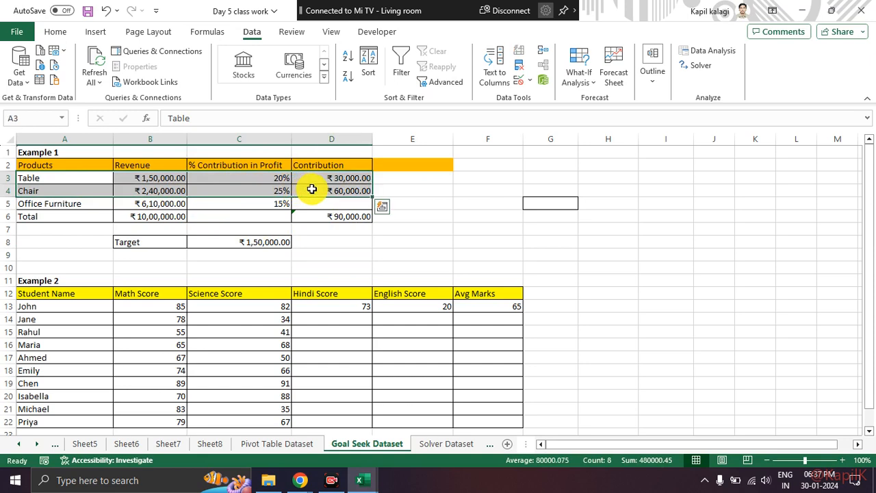
left_click(346, 241)
left_click(343, 216)
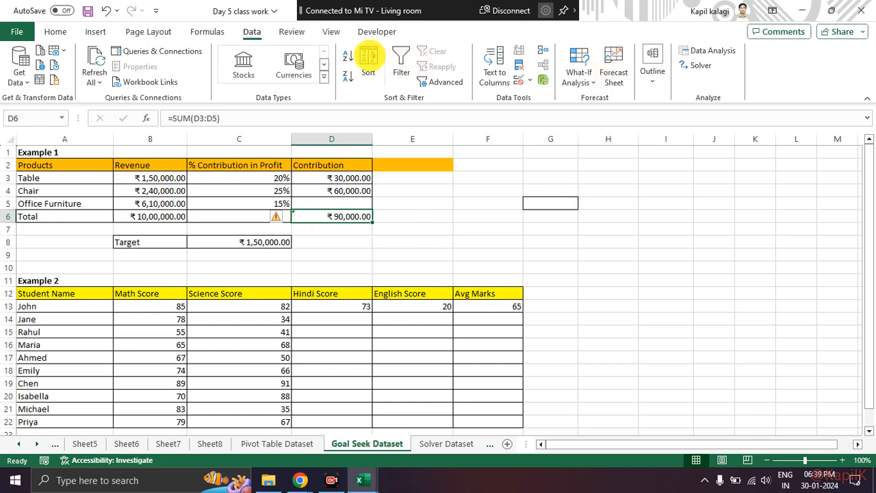
Point out the What-If Analysis command with on-screen markings and review the analysis types it offers.
mouse_move(274, 30)
left_mouse_down()
mouse_move(231, 31)
mouse_move(537, 60)
mouse_move(560, 60)
mouse_move(558, 43)
mouse_move(559, 88)
left_mouse_up()
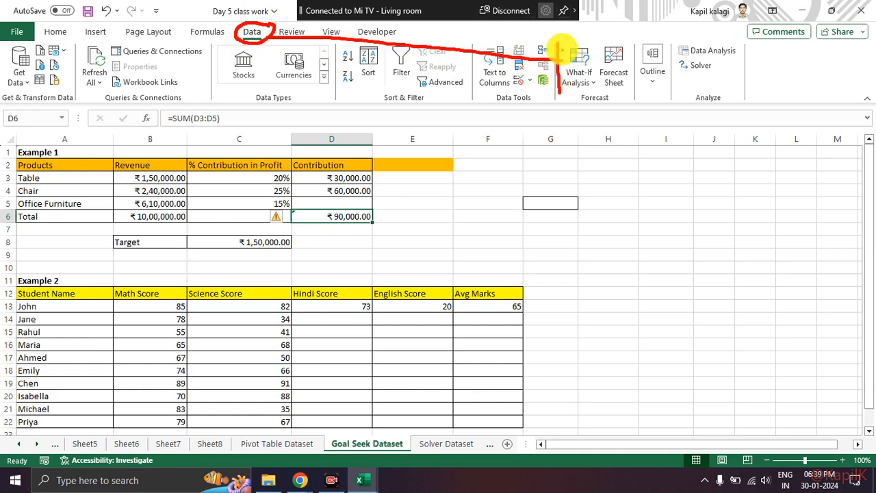
mouse_move(556, 43)
left_mouse_down()
mouse_move(593, 44)
mouse_move(594, 87)
mouse_move(565, 82)
left_mouse_up()
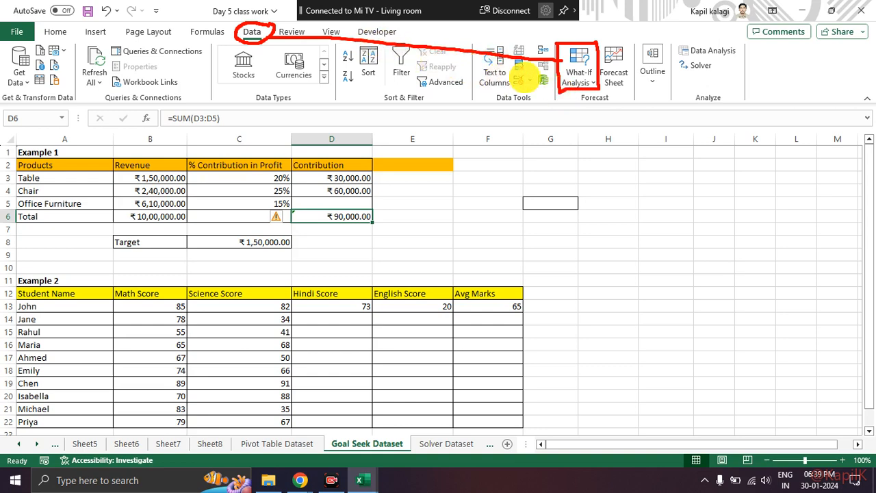
left_click(581, 81)
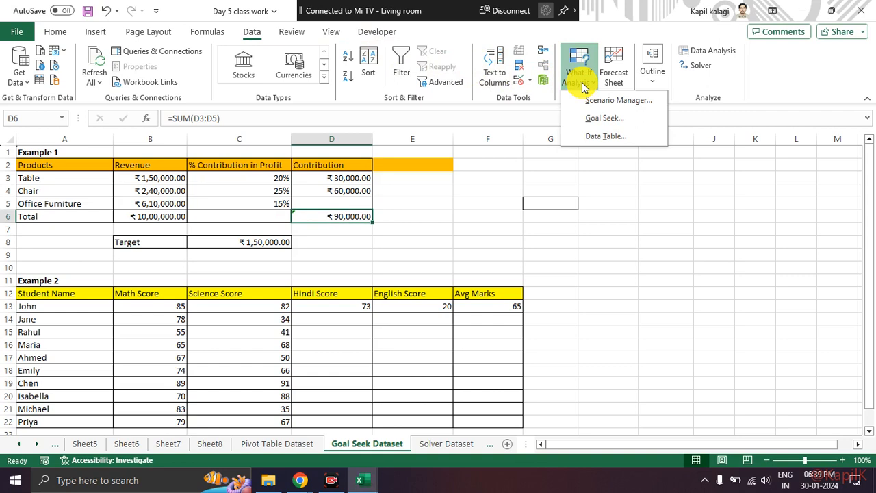
mouse_move(567, 89)
left_mouse_down()
mouse_move(567, 144)
mouse_move(601, 104)
left_mouse_up()
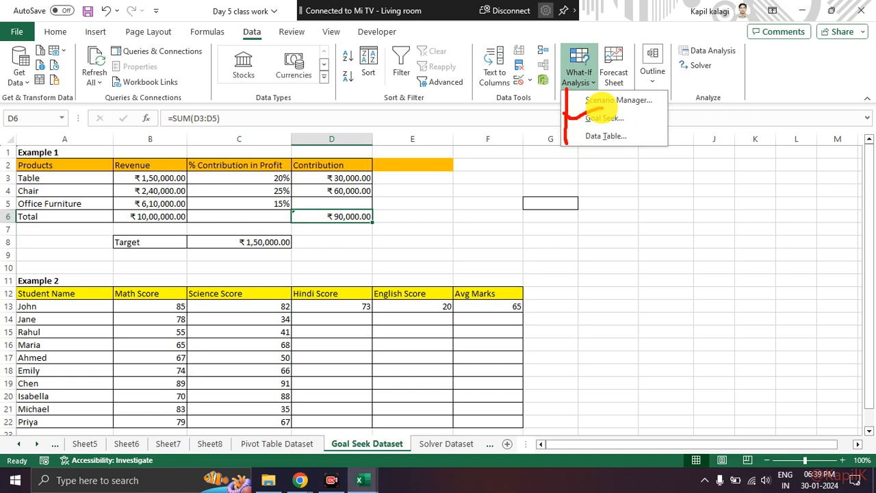
key("Escape")
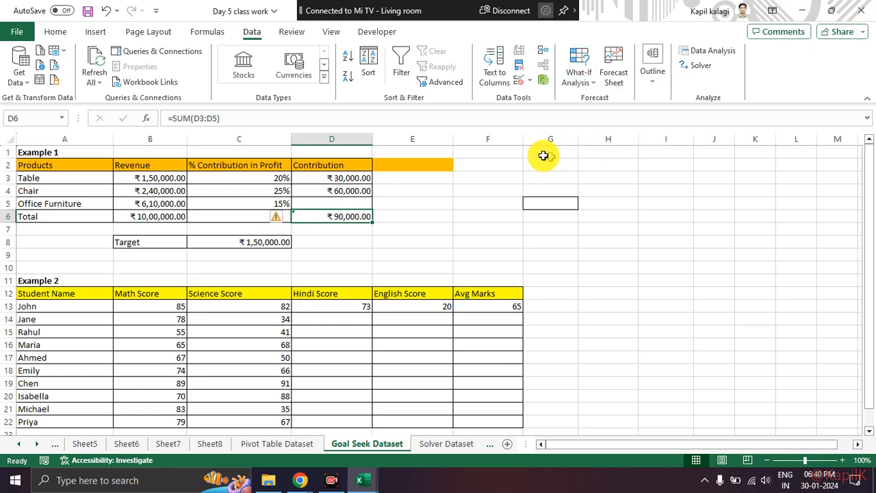
Inspect the Table row's revenue, percentage and contribution formula, along with the product contributions in D3:D5.
left_click(378, 254)
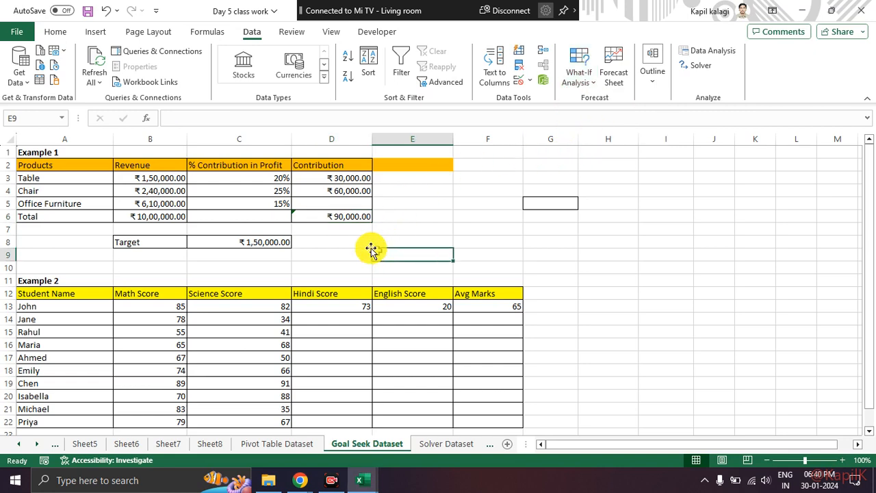
left_click(190, 177)
left_click(161, 177)
left_click(239, 180)
left_click(328, 179)
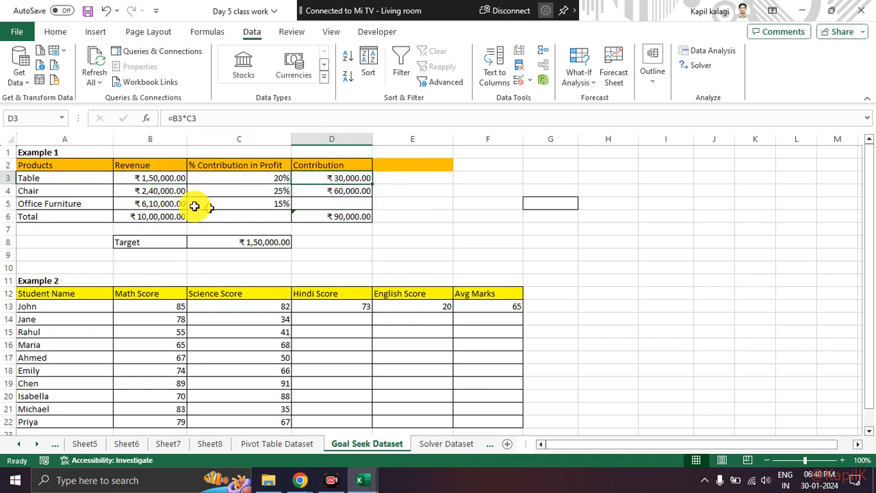
left_click(141, 181)
left_click_drag(354, 178, 354, 199)
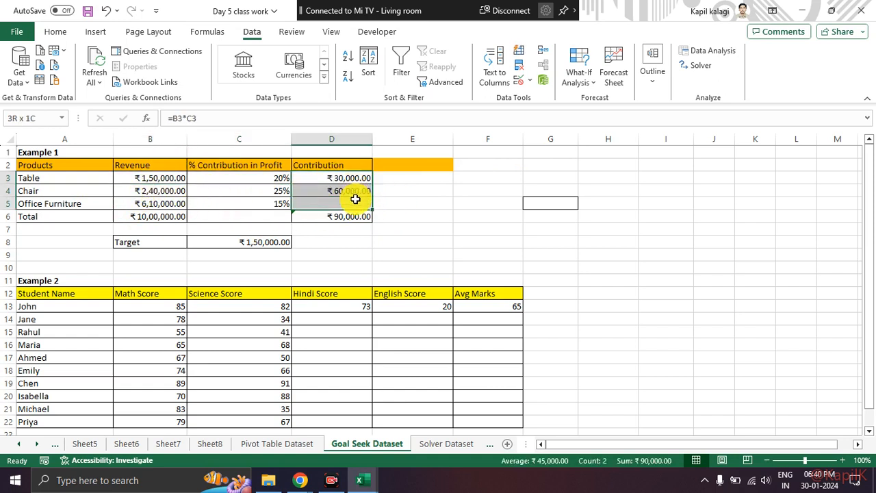
left_click(425, 199)
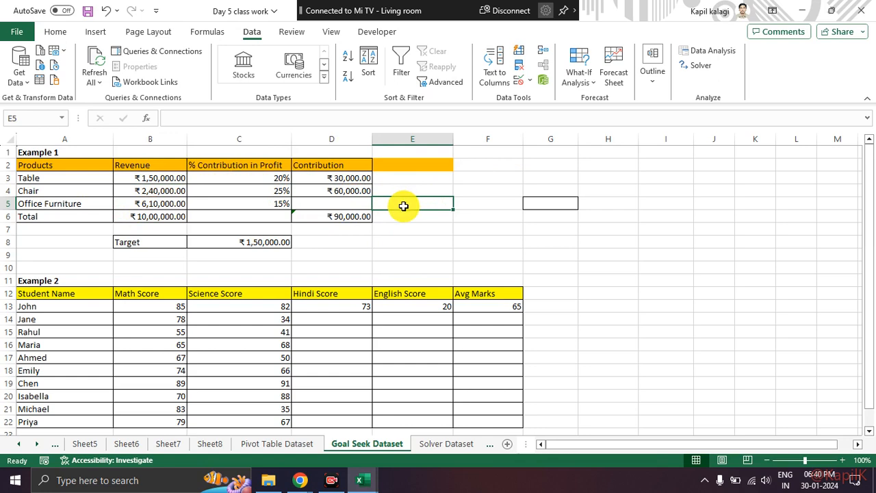
Examine the Contribution total's SUM formula in D6 and mark the cell on screen.
left_click(329, 217)
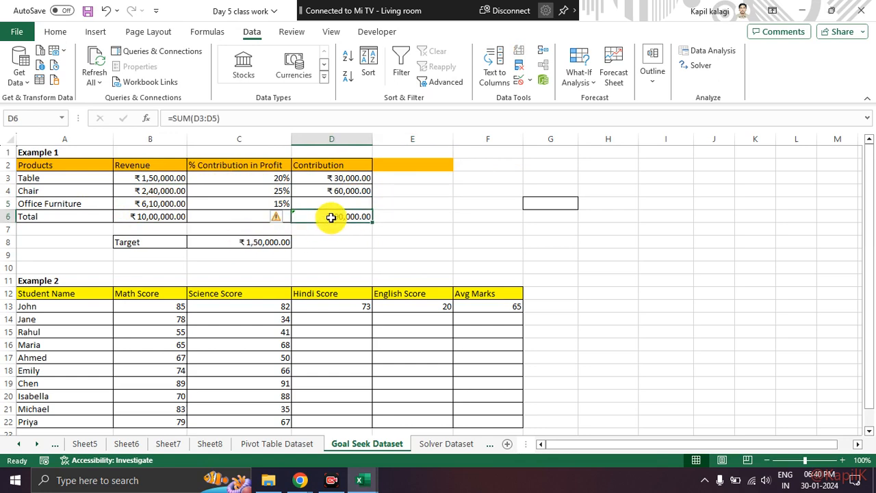
mouse_move(353, 200)
left_mouse_down()
mouse_move(312, 212)
mouse_move(387, 221)
mouse_move(337, 201)
left_mouse_up()
left_click_drag(64, 219, 310, 220)
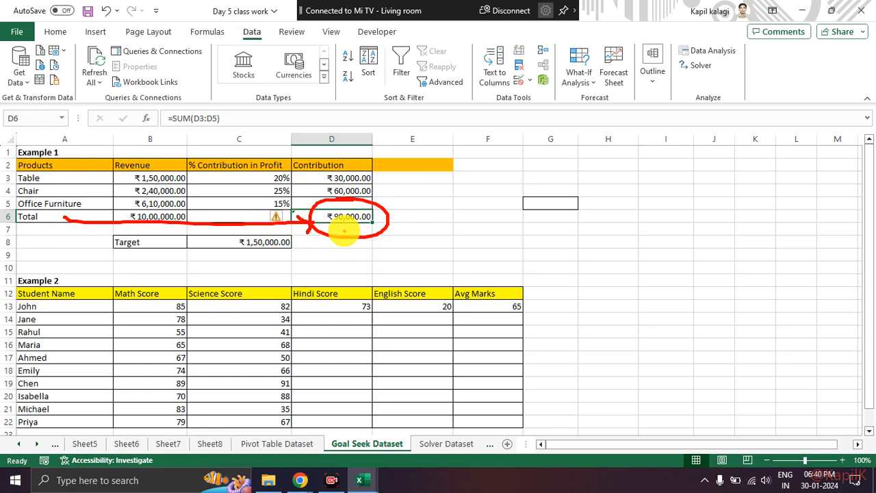
key("Escape")
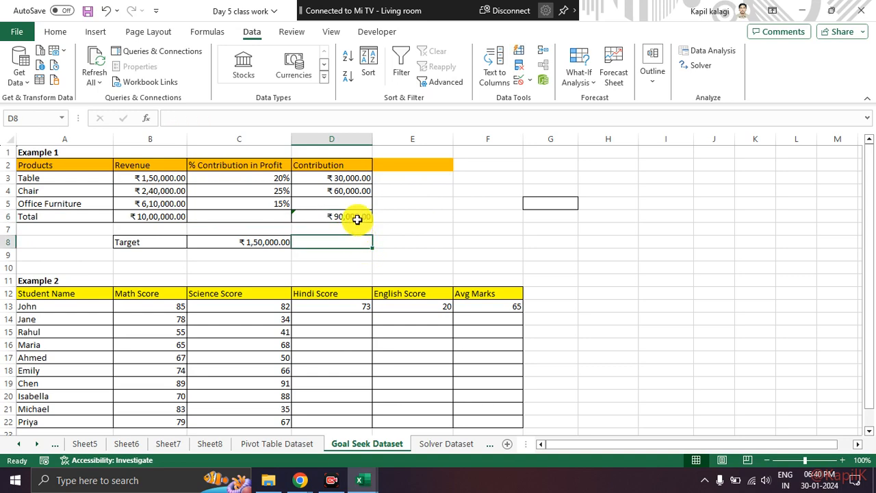
mouse_move(388, 213)
left_mouse_down()
mouse_move(343, 201)
mouse_move(310, 220)
mouse_move(387, 212)
mouse_move(378, 215)
left_mouse_up()
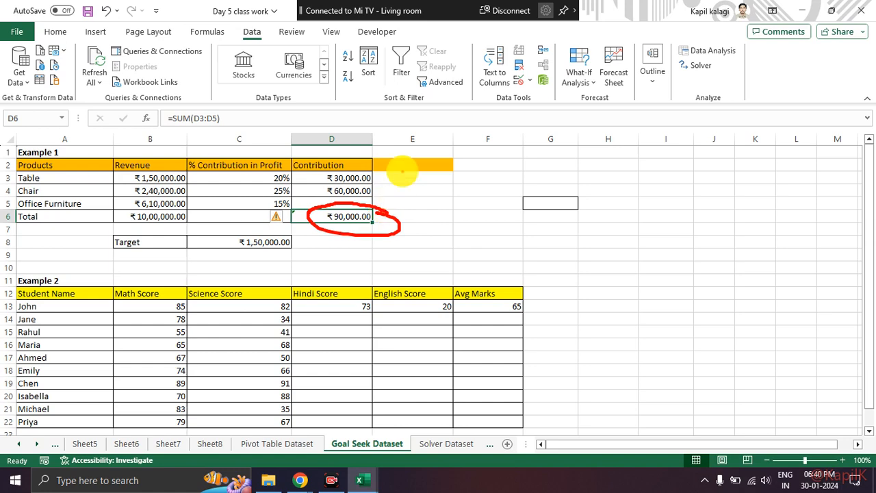
left_click_drag(374, 201, 413, 200)
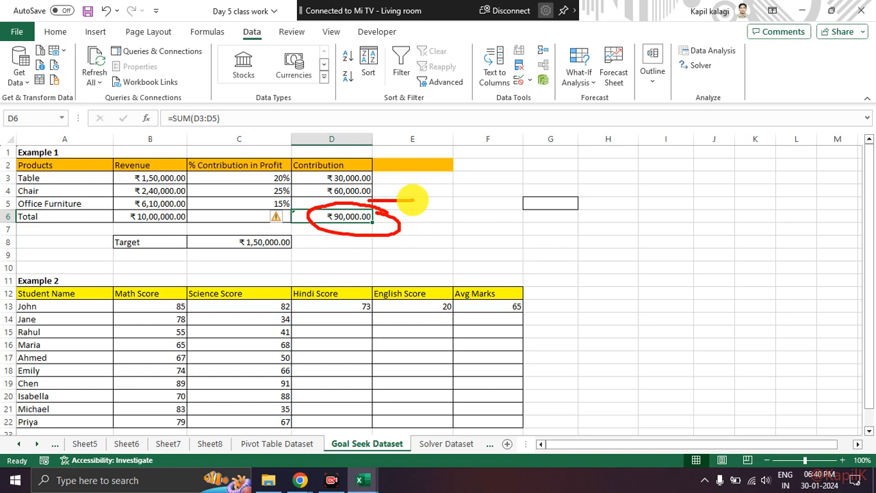
key("Escape")
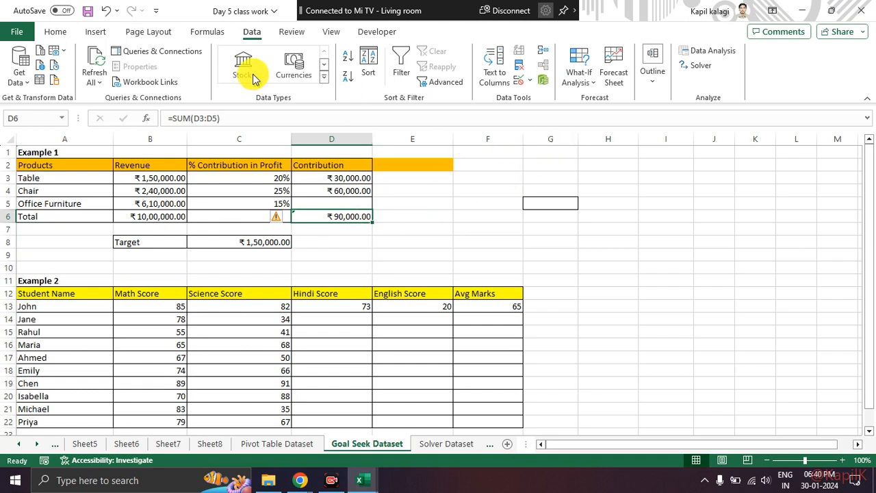
Open Goal Seek with D6 as the set cell, move the dialog clear of the data, and mark its set cell.
left_click(586, 82)
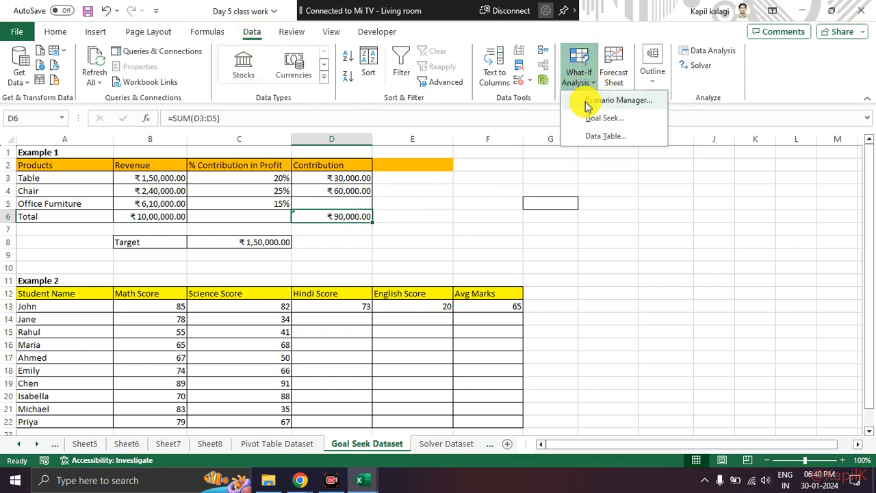
left_click(612, 122)
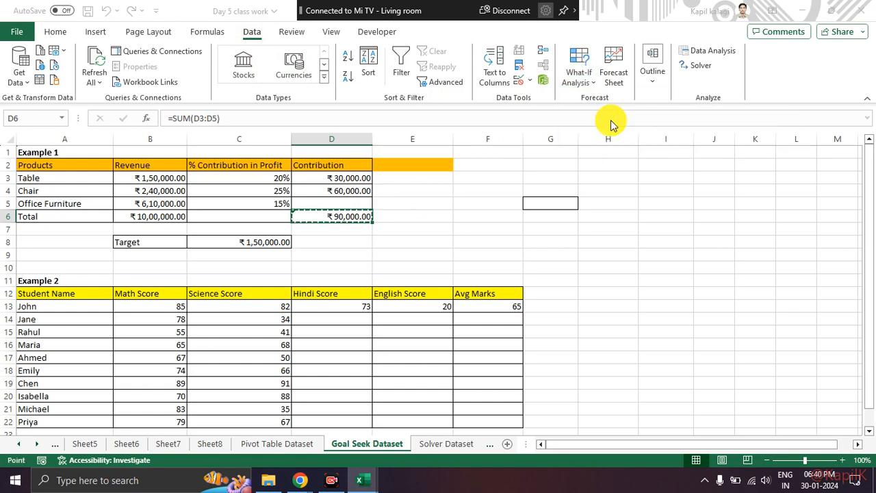
left_click_drag(392, 240, 477, 127)
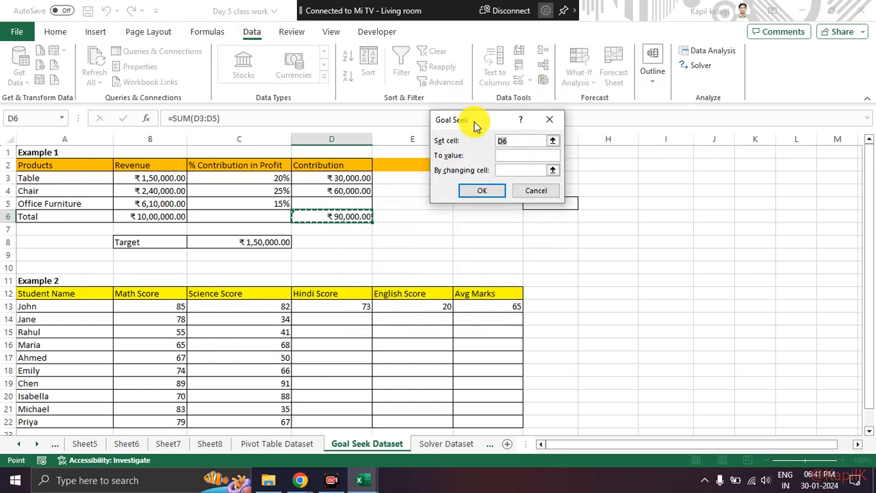
mouse_move(508, 104)
left_mouse_down()
mouse_move(500, 218)
mouse_move(513, 97)
left_mouse_up()
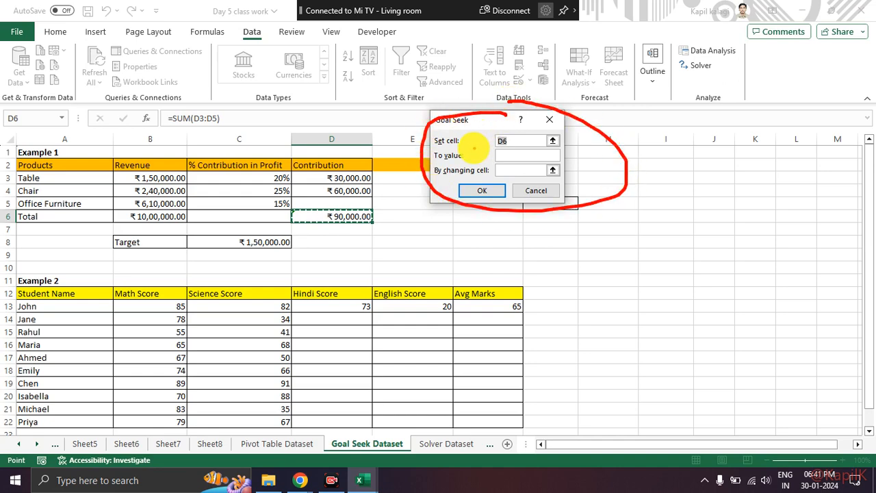
mouse_move(454, 118)
left_mouse_down()
mouse_move(434, 128)
mouse_move(473, 130)
mouse_move(468, 147)
left_mouse_up()
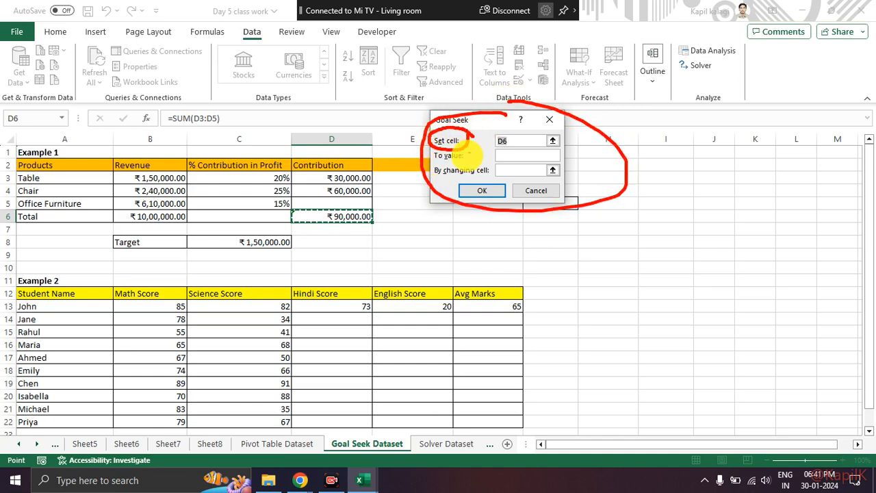
mouse_move(378, 216)
left_mouse_down()
mouse_move(419, 216)
mouse_move(373, 217)
mouse_move(390, 230)
left_mouse_up()
mouse_move(508, 133)
left_mouse_down()
mouse_move(494, 132)
mouse_move(515, 140)
mouse_move(504, 133)
left_mouse_up()
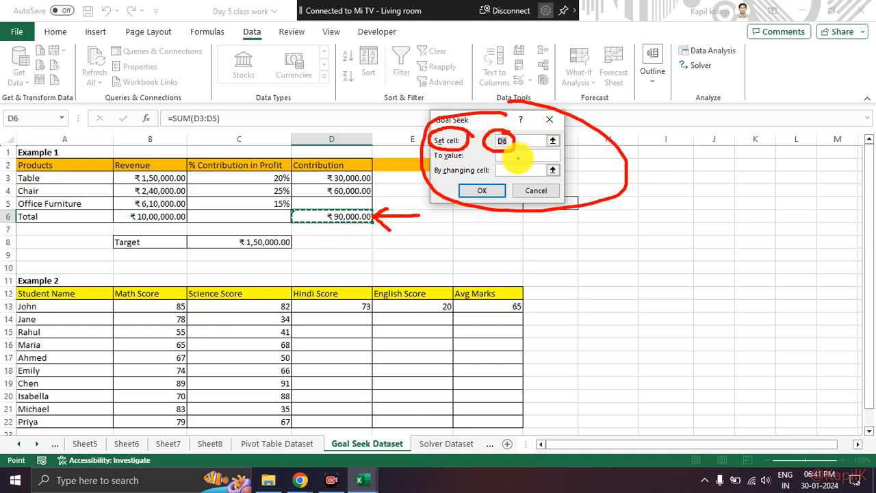
key("Escape")
Run Goal Seek to bring D6 to 150000 by changing the Office Furniture contribution in D5, and keep the solution.
left_click(522, 158)
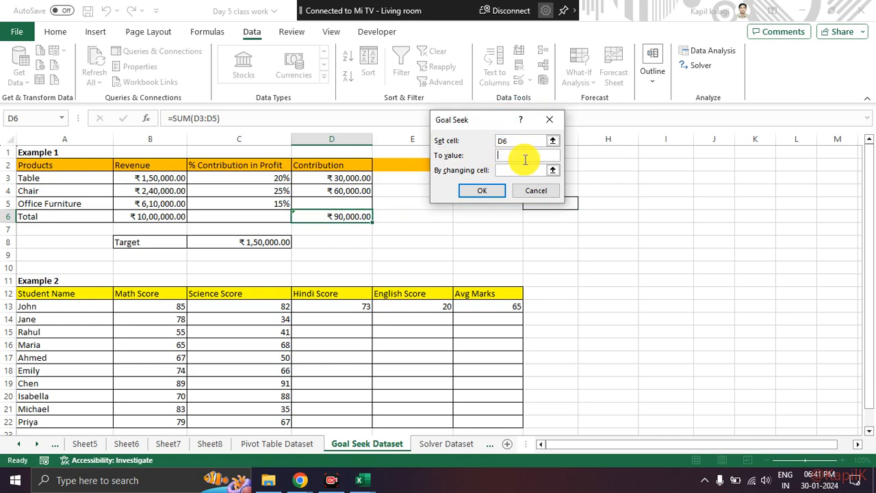
type("150000")
left_click(518, 170)
left_click(341, 203)
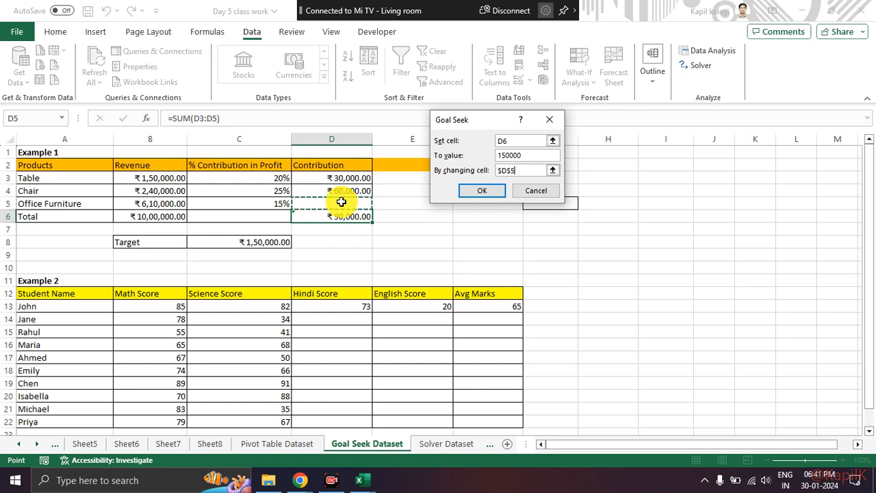
left_click(482, 190)
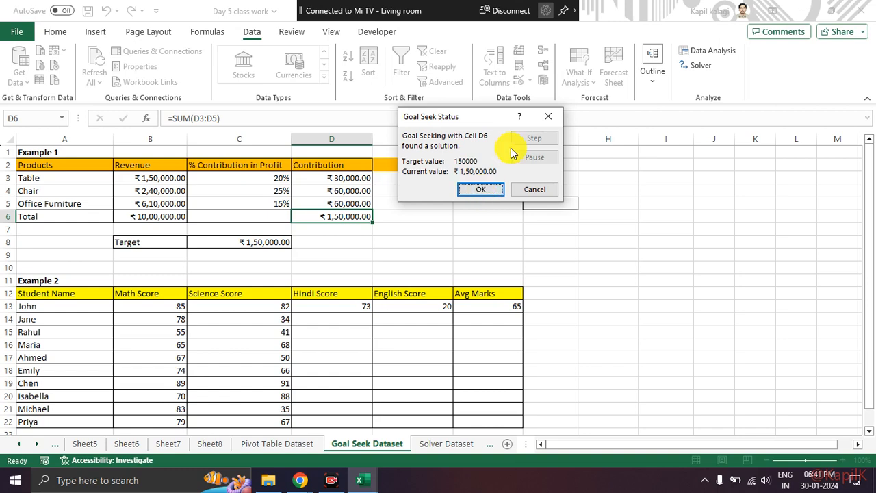
left_click(467, 191)
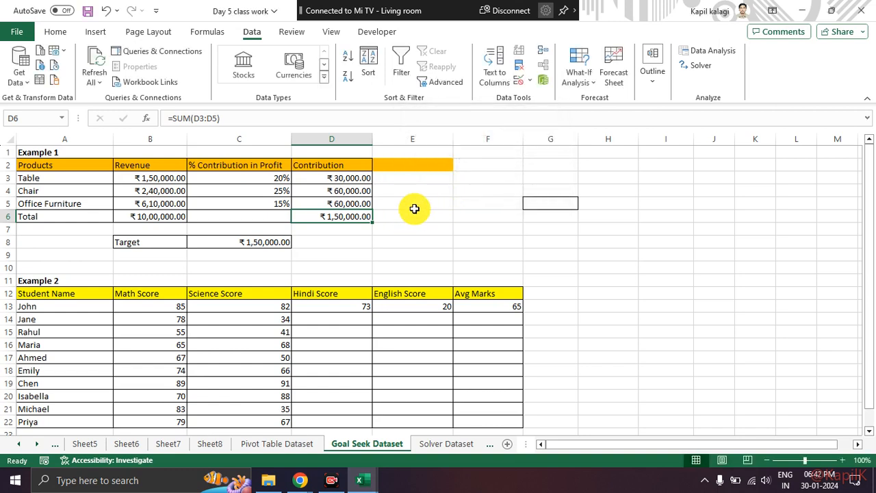
Examine the Example 2 student scores and the first student's average formula in F13.
scroll(413, 206, "down", 1)
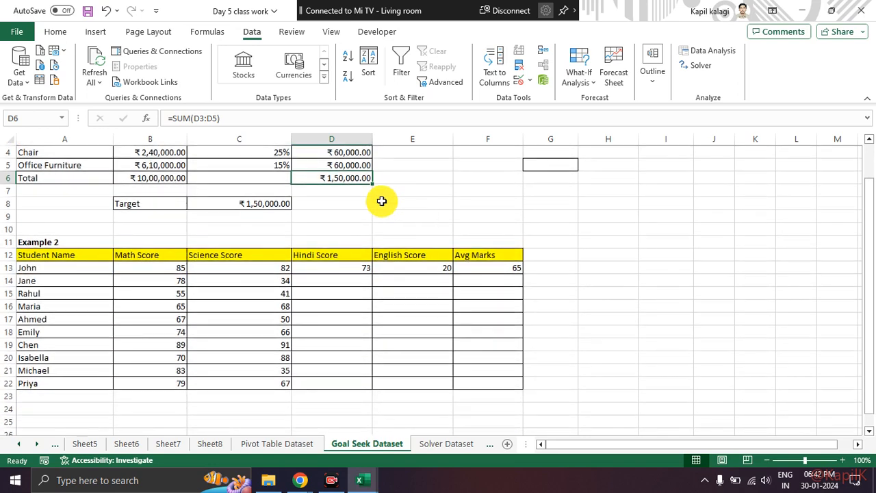
left_click(69, 271)
left_click_drag(68, 271, 465, 378)
left_click(541, 317)
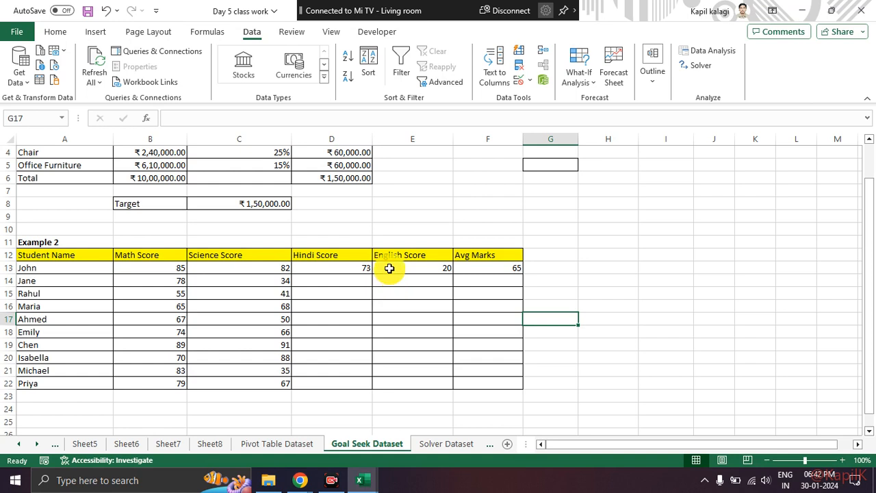
mouse_move(708, 55)
left_mouse_down()
mouse_move(675, 69)
mouse_move(720, 56)
left_mouse_up()
key("Escape")
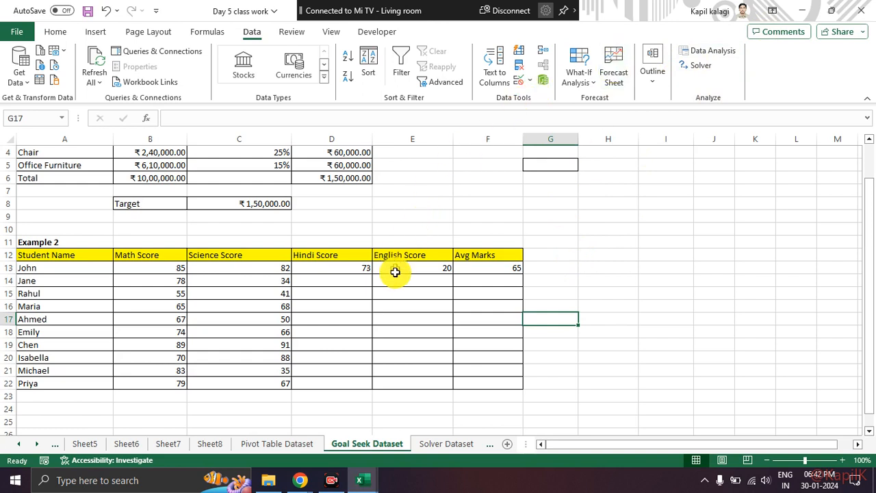
left_click_drag(171, 269, 417, 267)
left_click(485, 259)
left_click(498, 268)
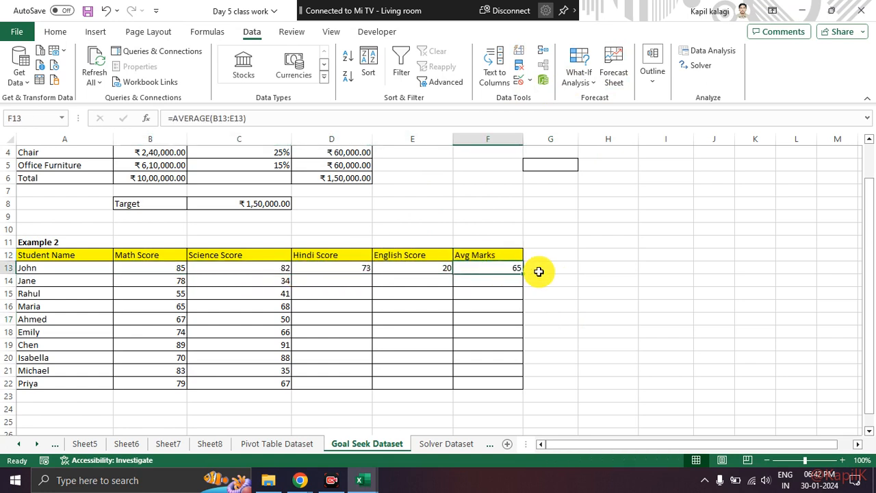
Set the first student's English Score in E13 to 0 and select the average marks in F13.
left_click(442, 269)
type("0")
left_click(654, 339)
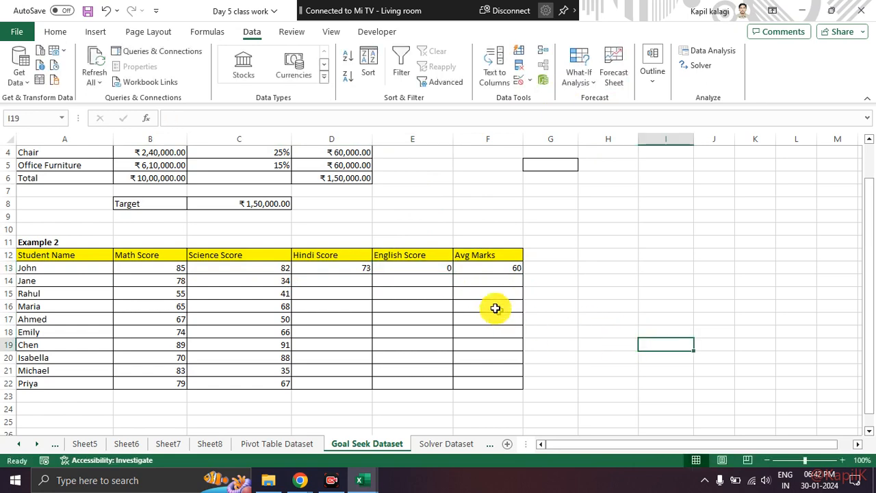
left_click(420, 269)
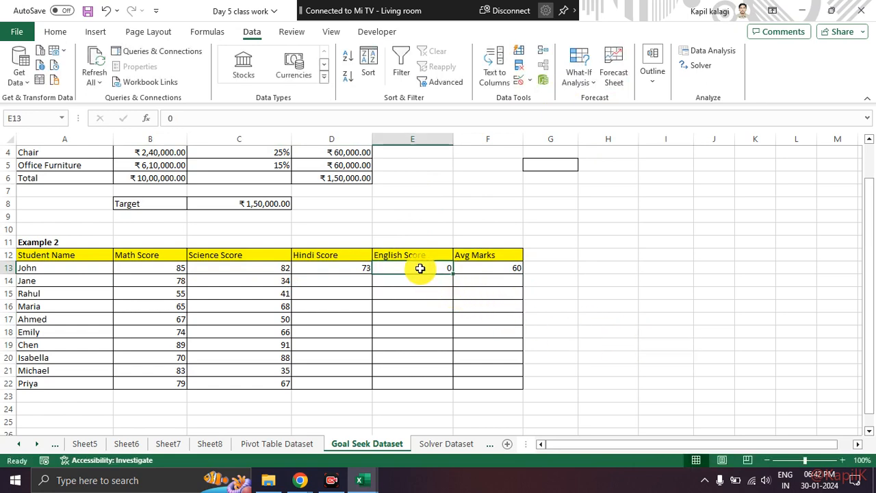
left_click(500, 268)
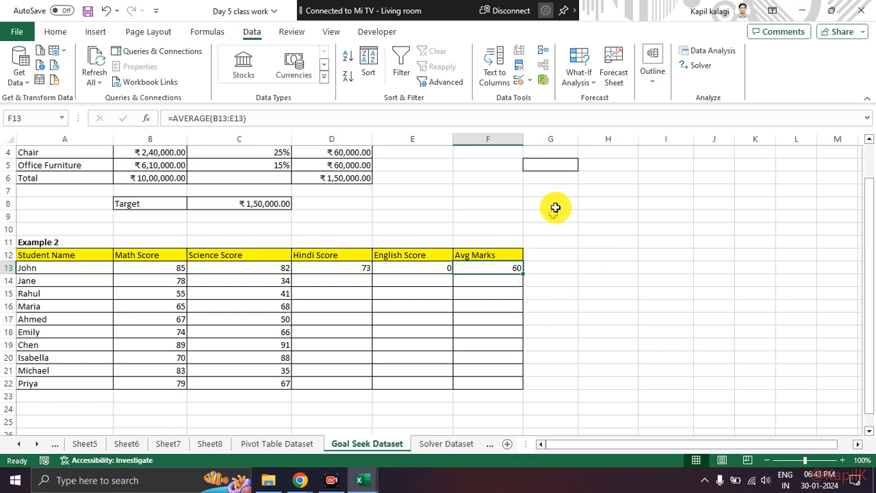
Run Goal Seek to bring the first student's average in F13 to 75 by changing the English Score in E13.
left_click(584, 84)
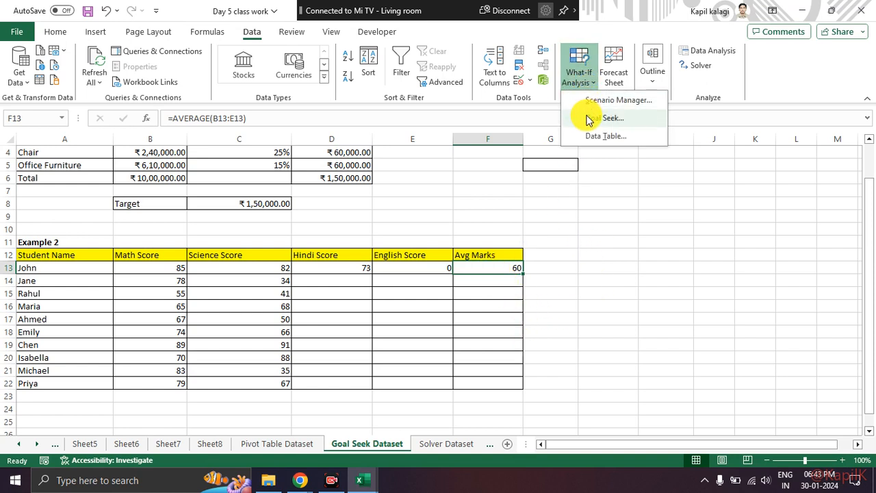
left_click(587, 118)
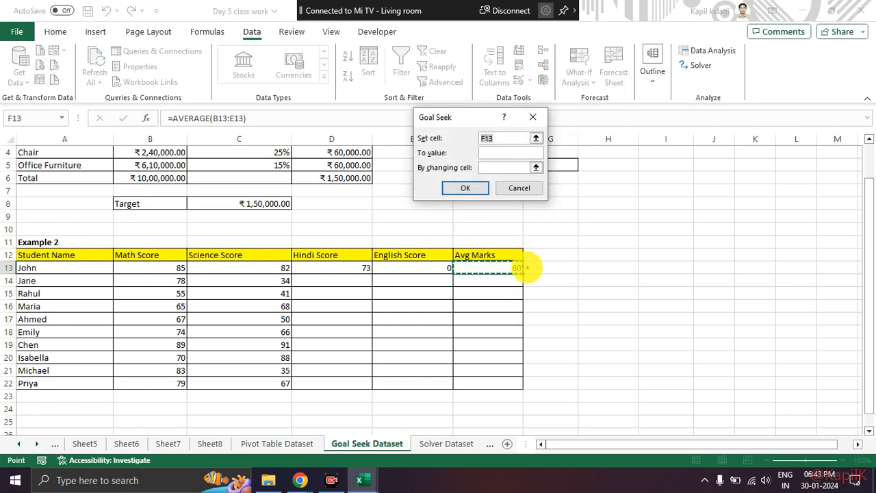
left_click(495, 154)
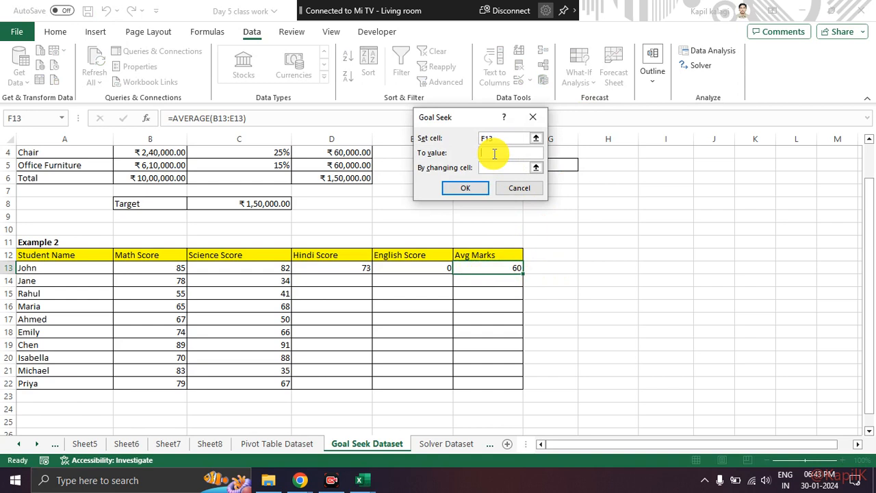
type("75")
left_click(510, 168)
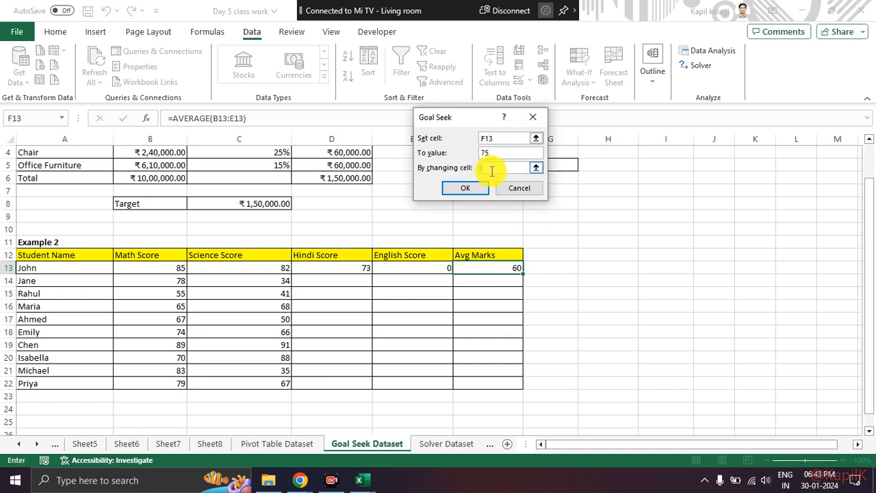
left_click(428, 268)
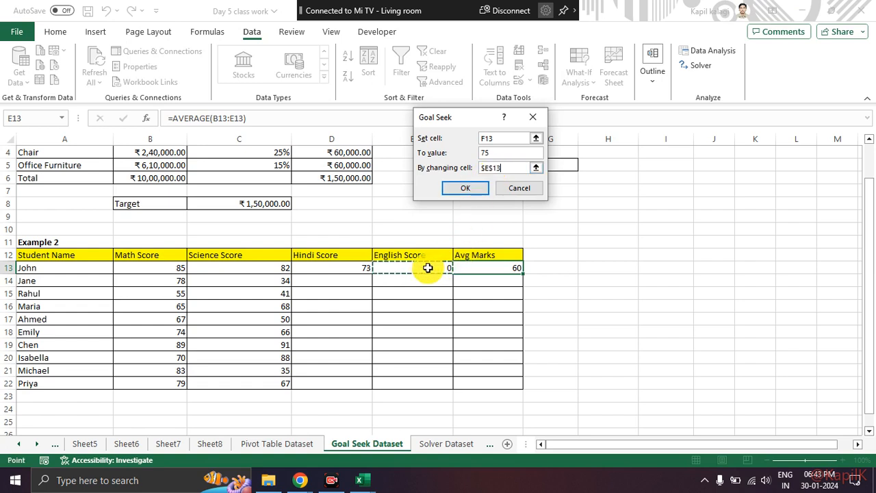
left_click(481, 188)
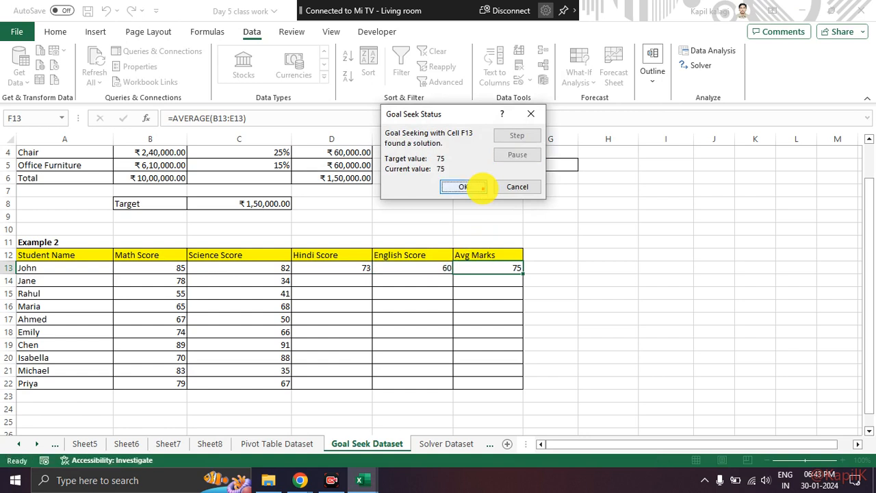
Circle the Goal Seek status, the English Score in E13 and the average in F13, and dismiss the solution without keeping it.
mouse_move(407, 119)
left_mouse_down()
mouse_move(383, 124)
mouse_move(447, 130)
left_mouse_up()
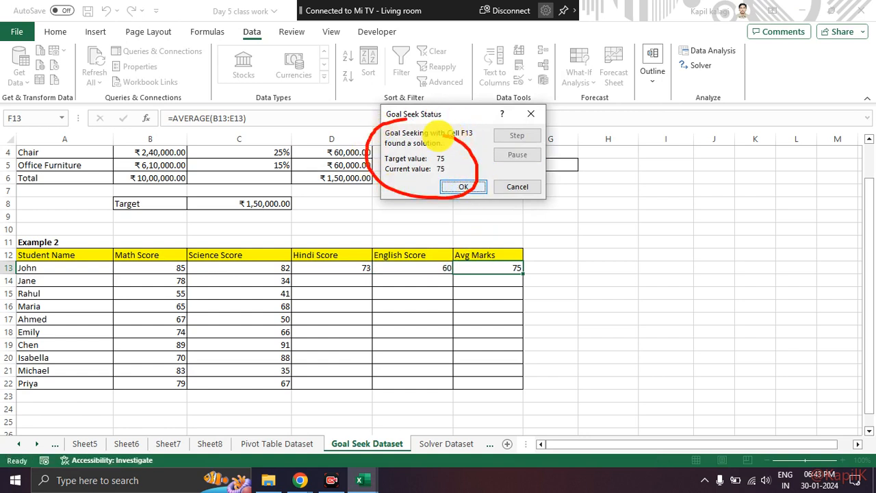
mouse_move(448, 265)
left_mouse_down()
mouse_move(457, 282)
mouse_move(443, 252)
left_mouse_up()
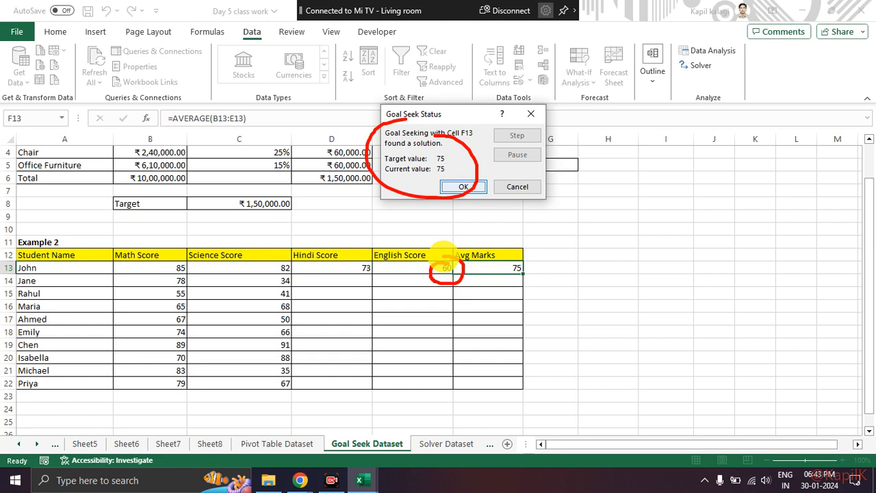
left_click_drag(506, 268, 554, 252)
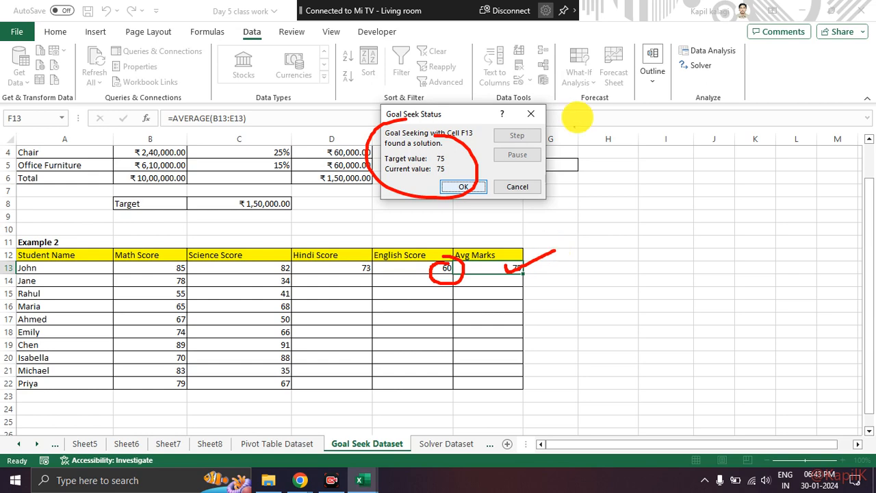
left_click(531, 114)
left_click_drag(346, 282, 489, 380)
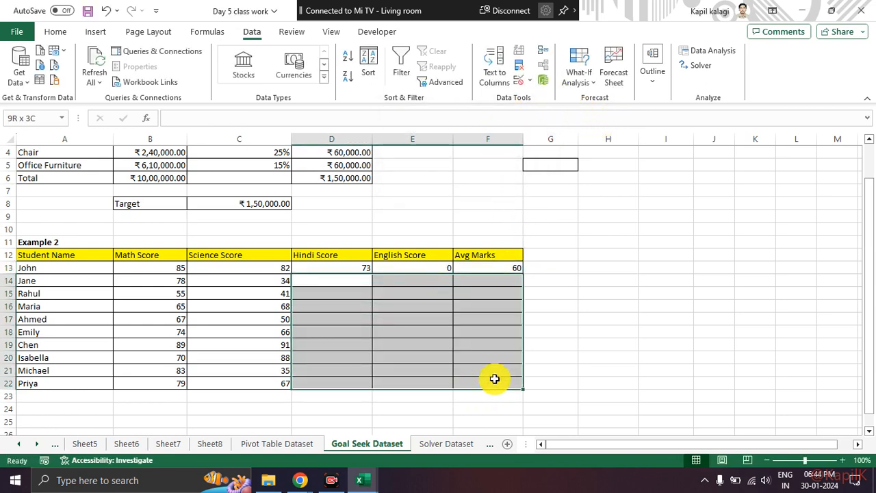
left_click(581, 305)
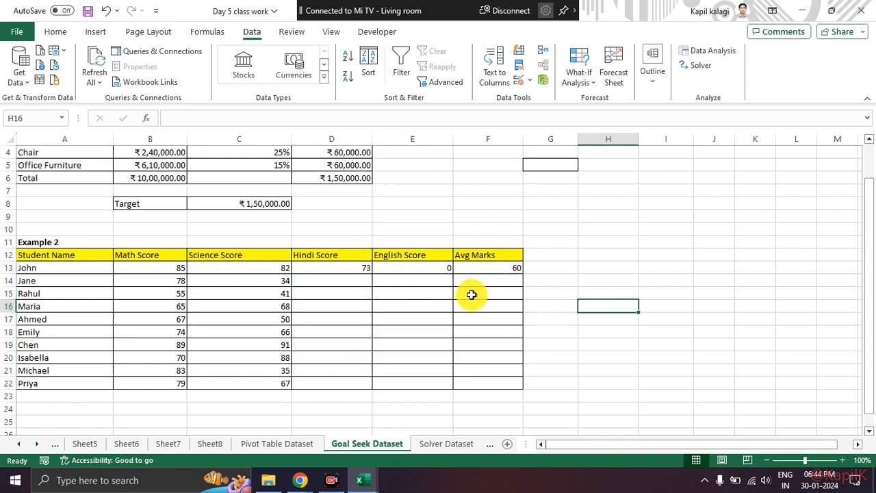
left_click(420, 283)
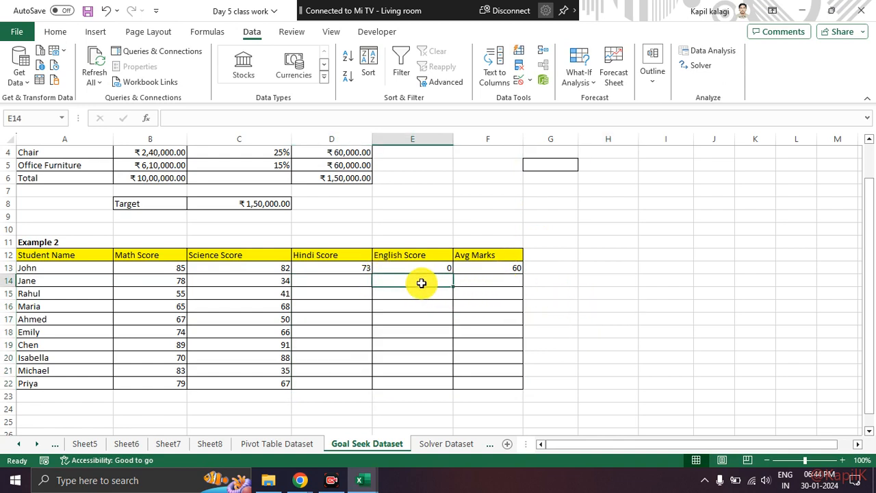
left_click(341, 279)
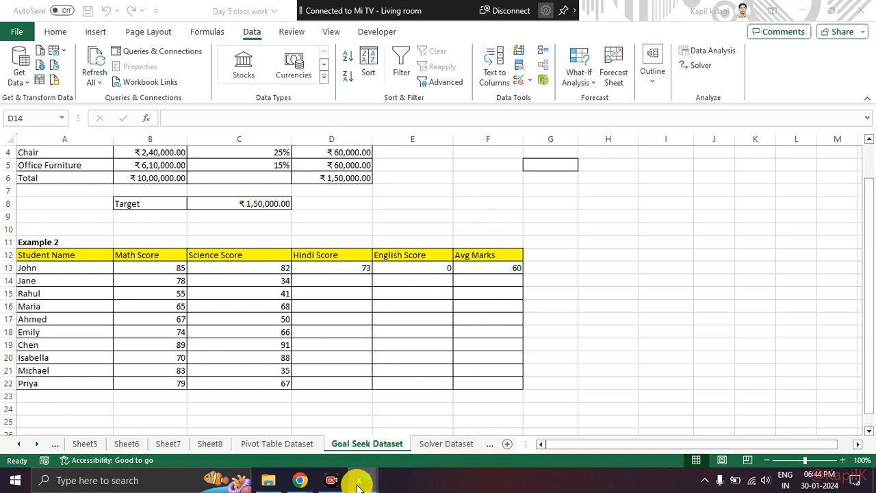
Switch to the Day 6 class work workbook and show its Scanario Manager sheet.
left_click(416, 434)
mouse_move(361, 481)
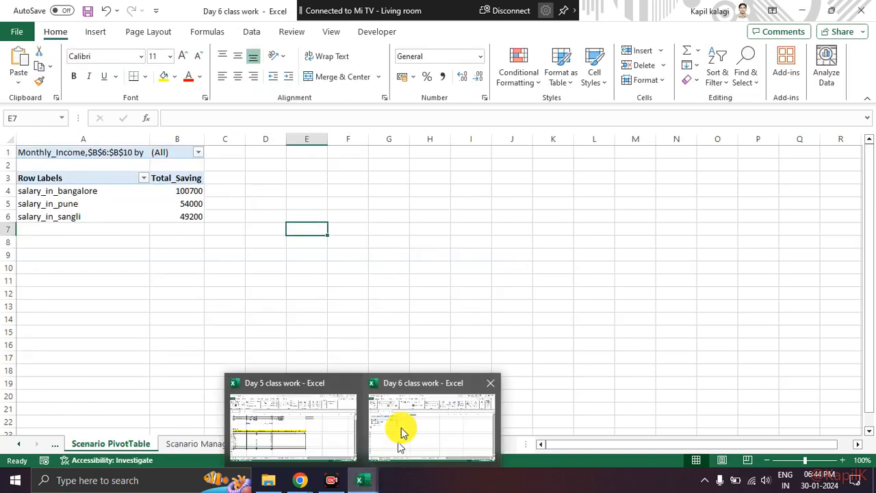
left_click(226, 445)
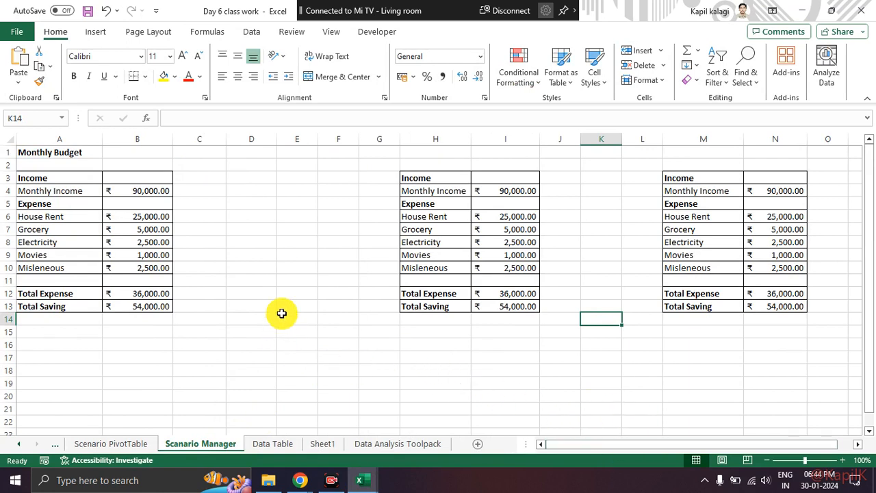
Bring up the What-If Analysis tools for the Monthly Budget sheet.
left_click(260, 38)
left_click(581, 79)
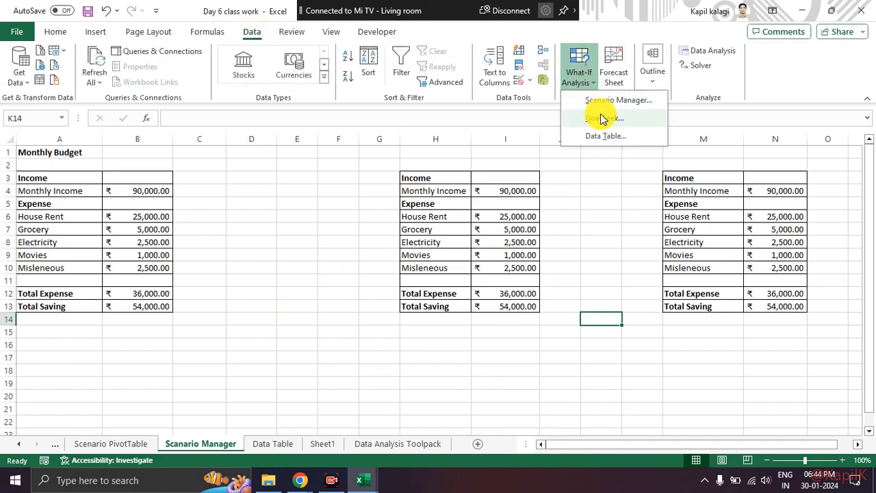
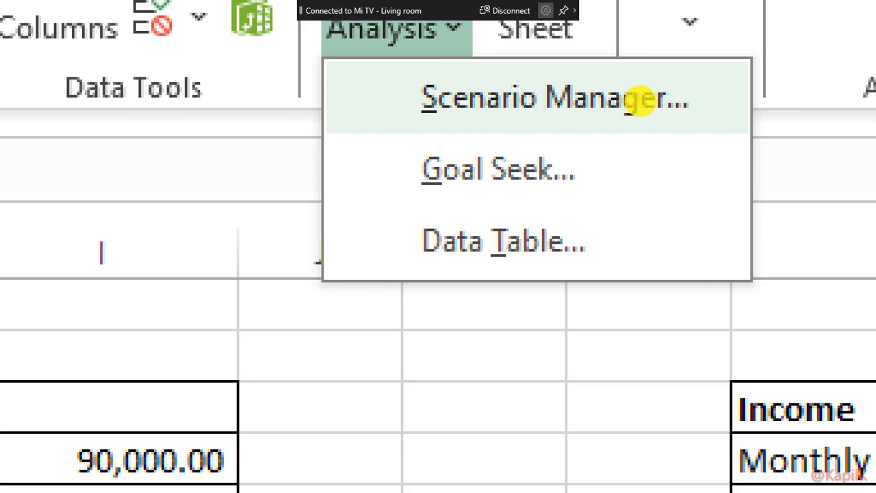
Examine the Monthly Budget table in A3:B13, including the monthly income and house rent entries.
key("Escape")
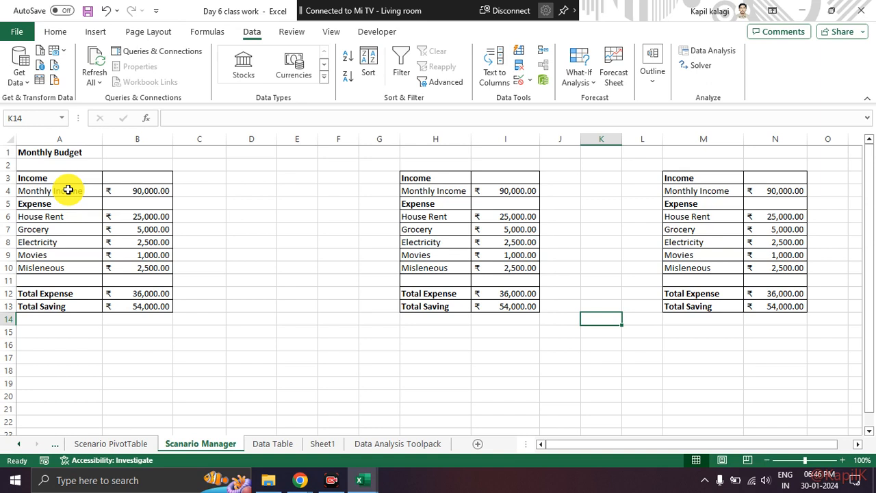
left_click_drag(68, 169, 132, 302)
left_click(141, 251)
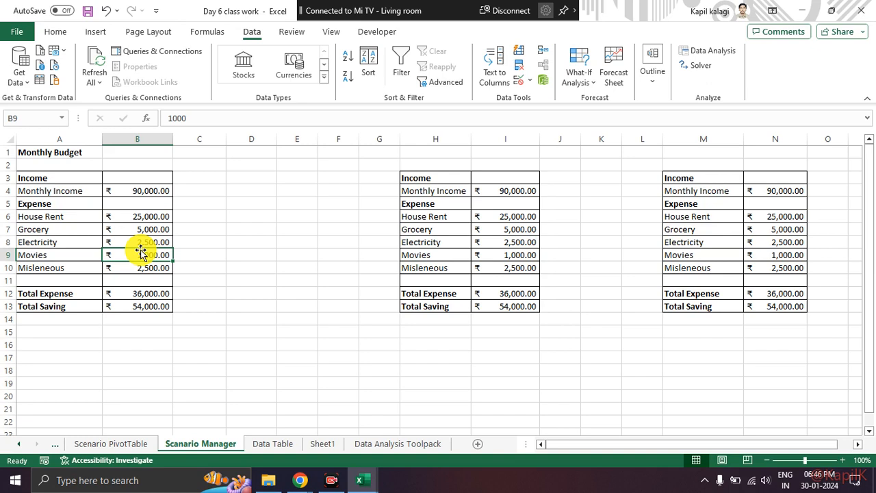
left_click_drag(75, 178, 167, 320)
left_click(227, 283)
left_click(88, 189)
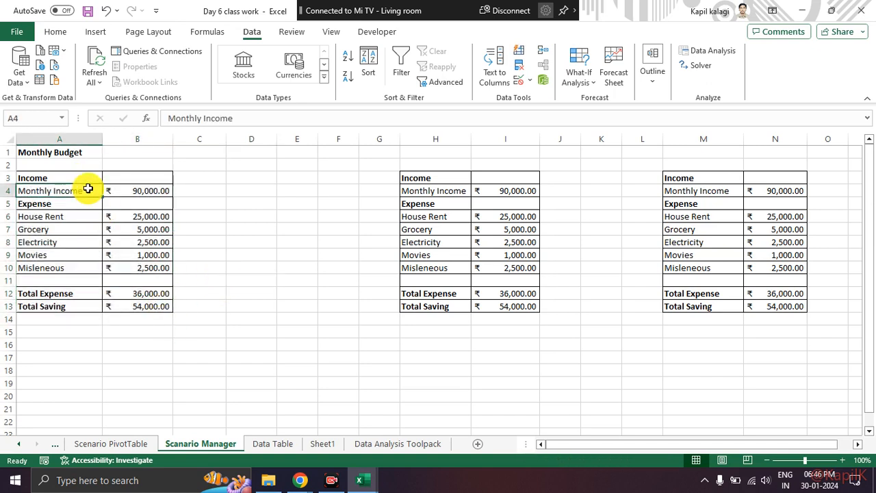
left_click(118, 228)
left_click(95, 193)
left_click(136, 192)
left_click(200, 194)
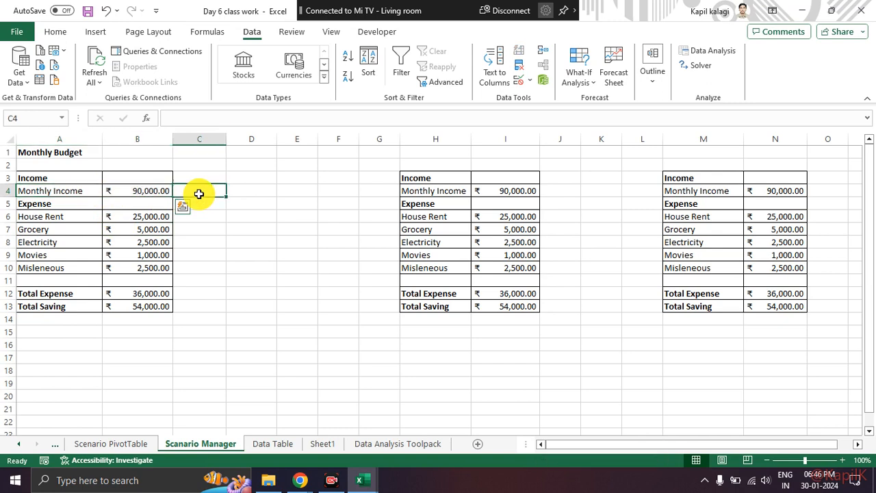
left_click(152, 187)
left_click(69, 219)
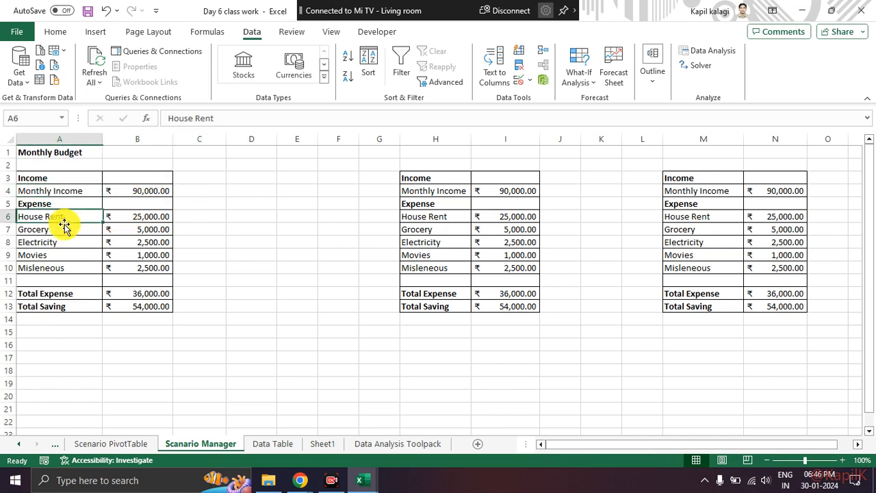
left_click(134, 218)
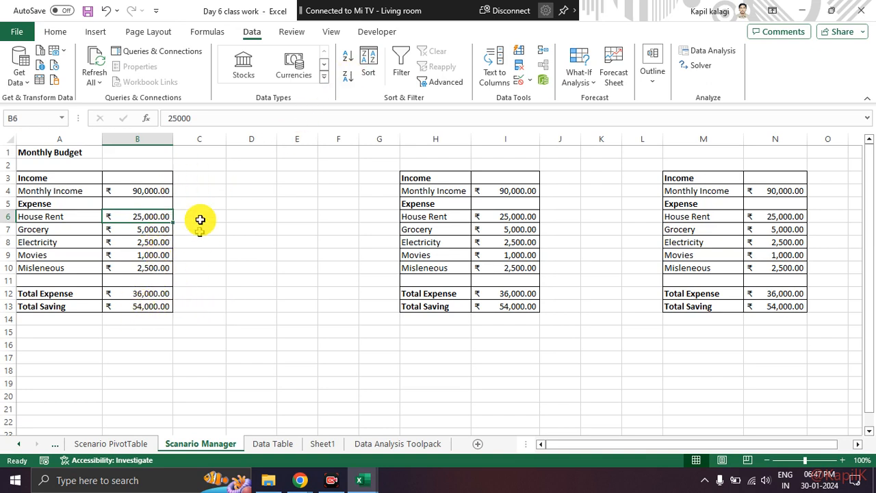
Try a monthly income of 60000 in B4, highlight the expense amounts, and undo the income change.
left_click(151, 189)
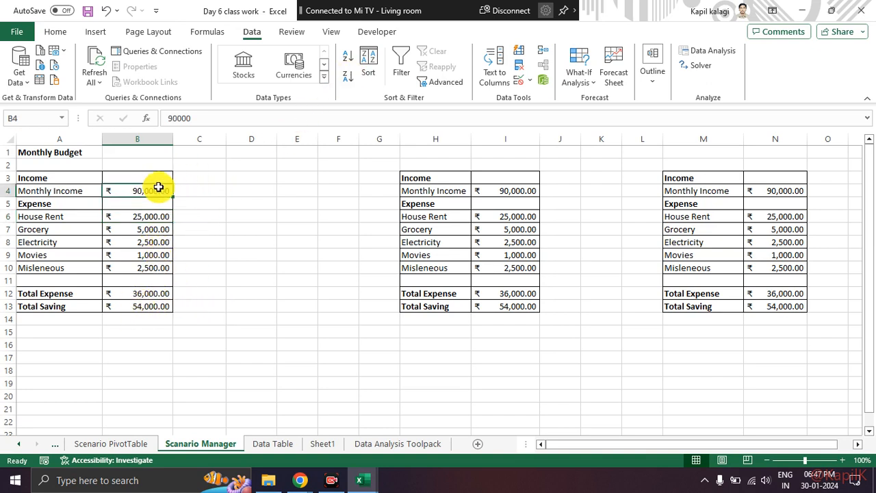
type("60000")
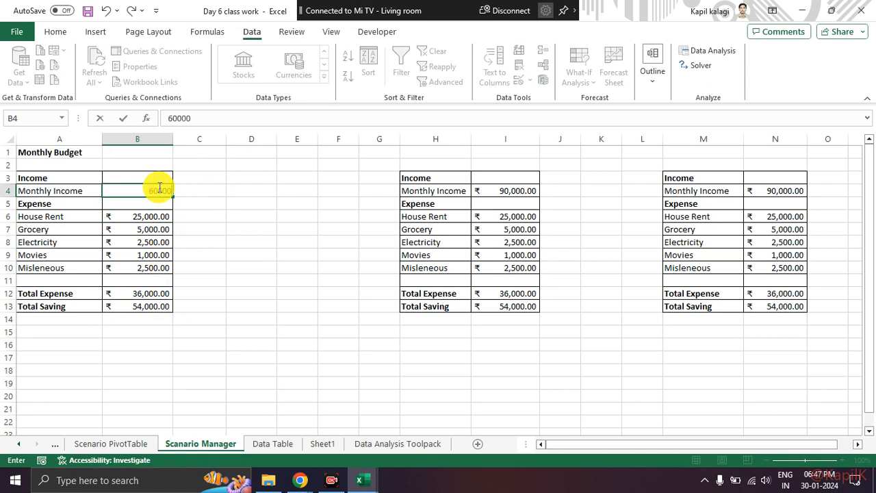
key("Return")
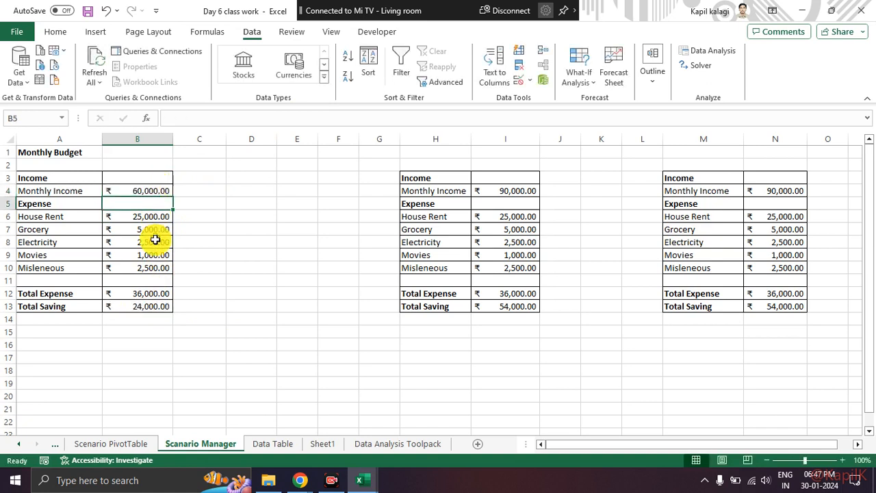
left_click_drag(163, 217, 165, 257)
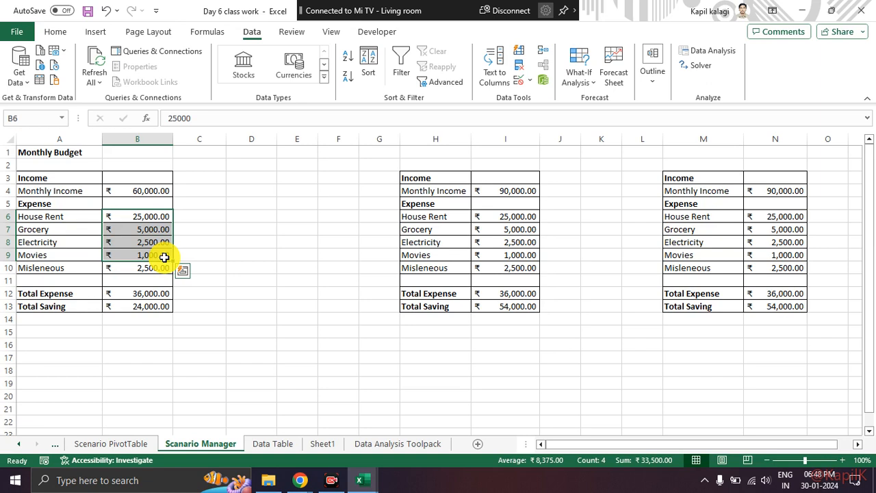
key("ctrl+z")
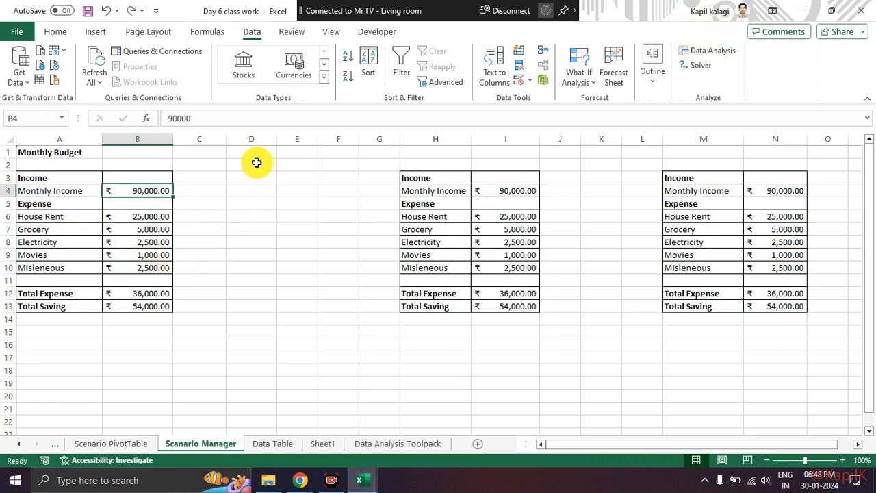
Delete the salary_in_pune, salary_in_bangalore and salary_in_sangli scenarios from the Scenario Manager and close it.
left_click(210, 239)
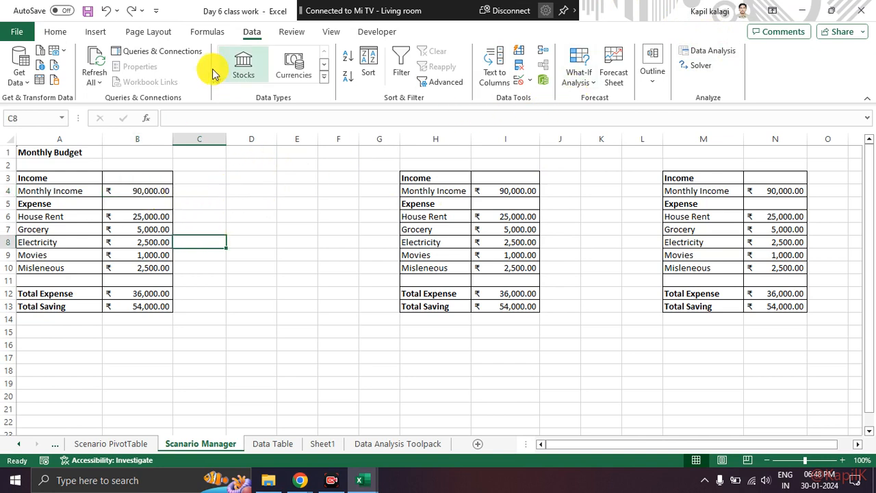
left_click(583, 85)
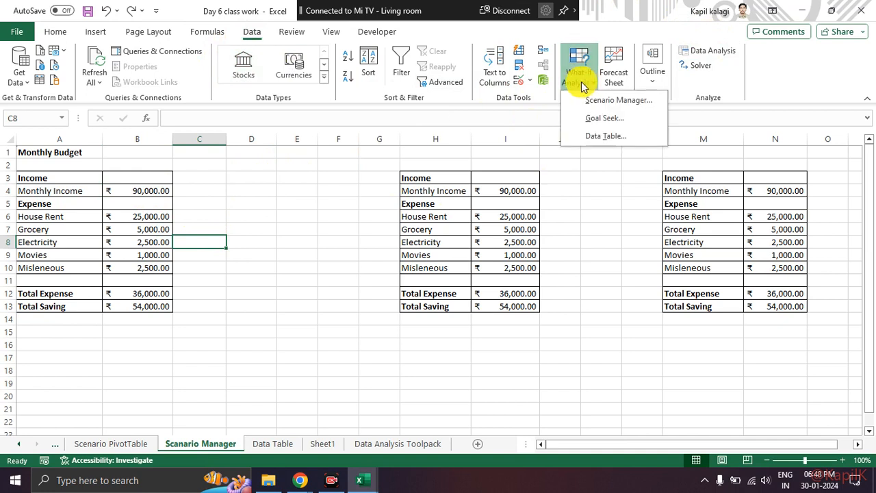
left_click(581, 103)
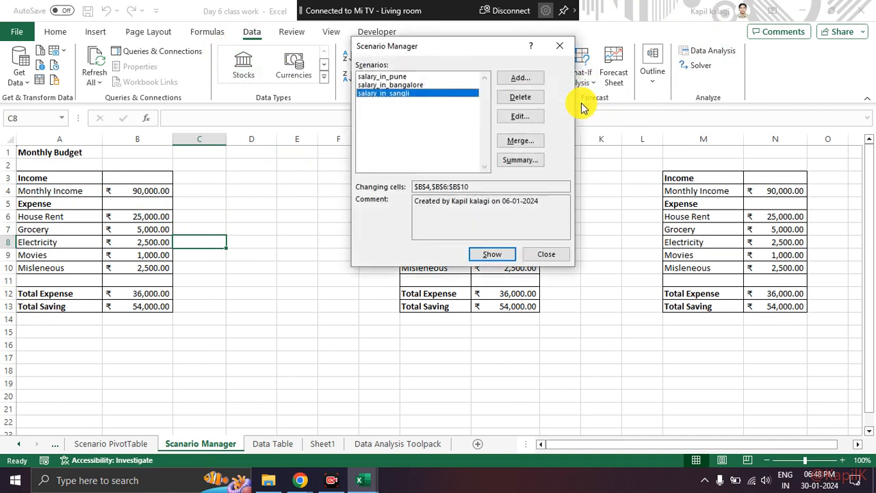
left_click_drag(415, 53, 370, 202)
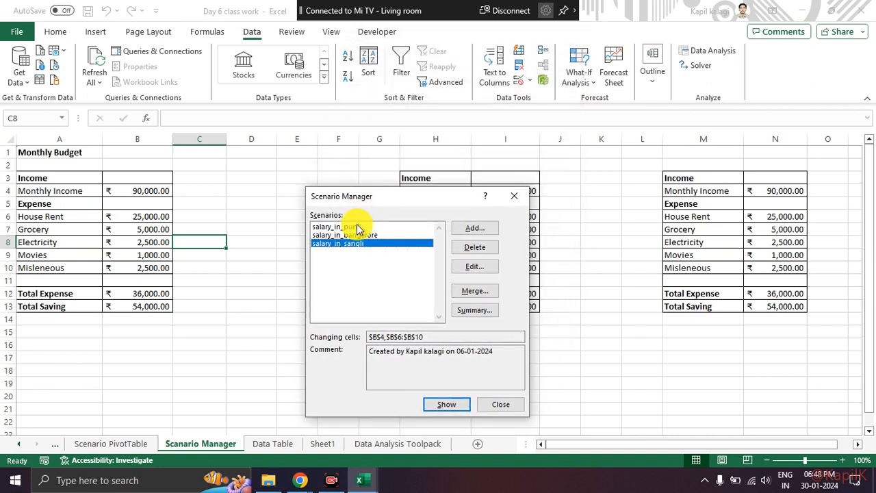
left_click(353, 226)
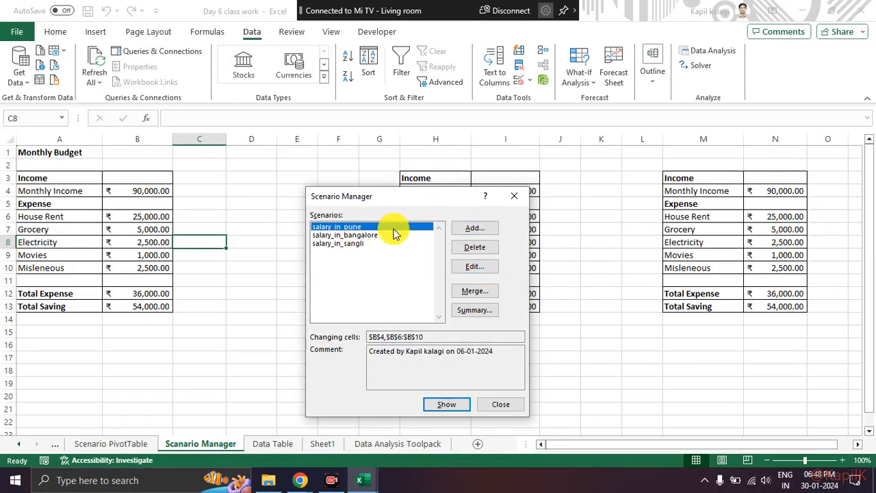
left_click(463, 248)
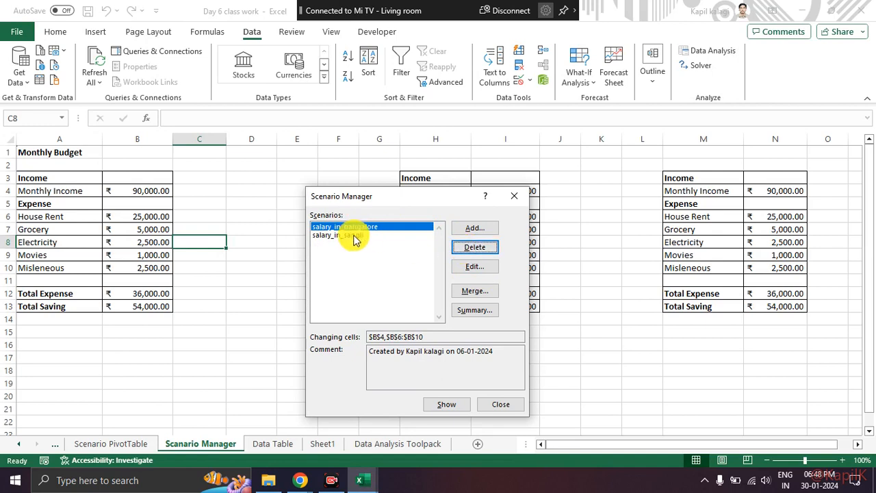
left_click(478, 248)
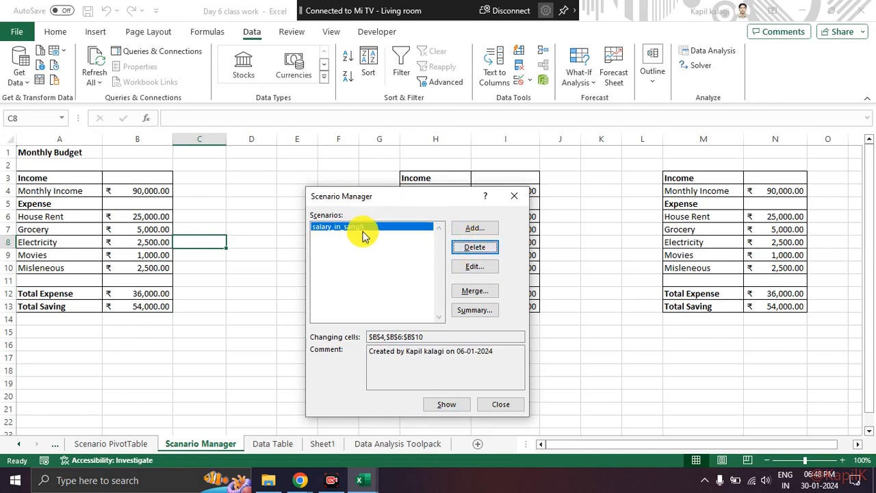
left_click(464, 247)
left_click(514, 195)
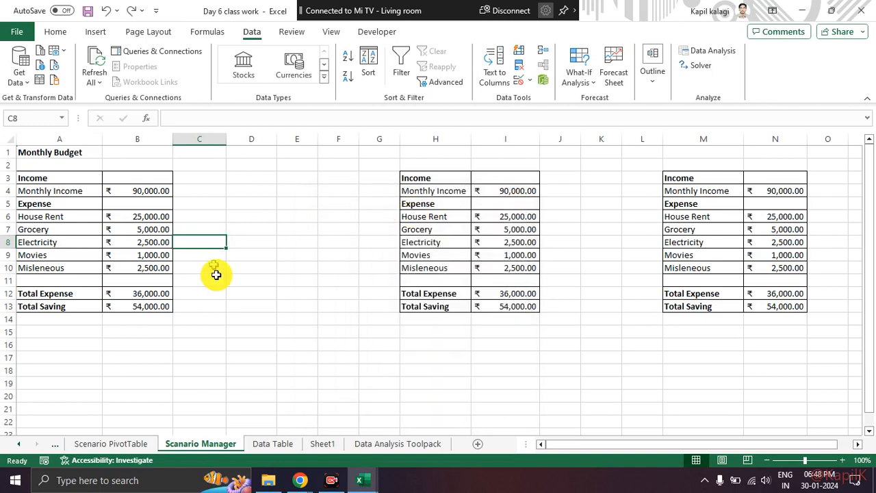
Select the Monthly Income amount in B4 together with the expense amounts in B6:B10.
left_click(199, 306)
left_click(163, 189)
left_click(245, 203)
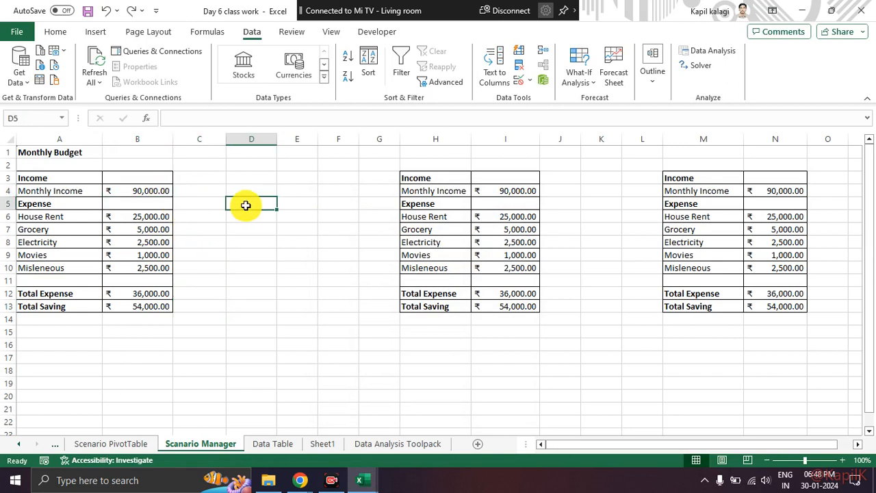
left_click(153, 190)
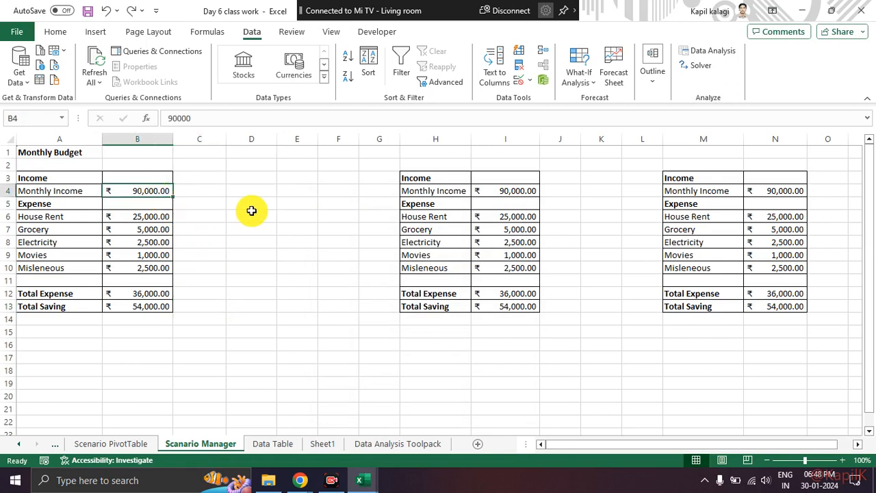
left_click_drag(73, 192, 143, 192)
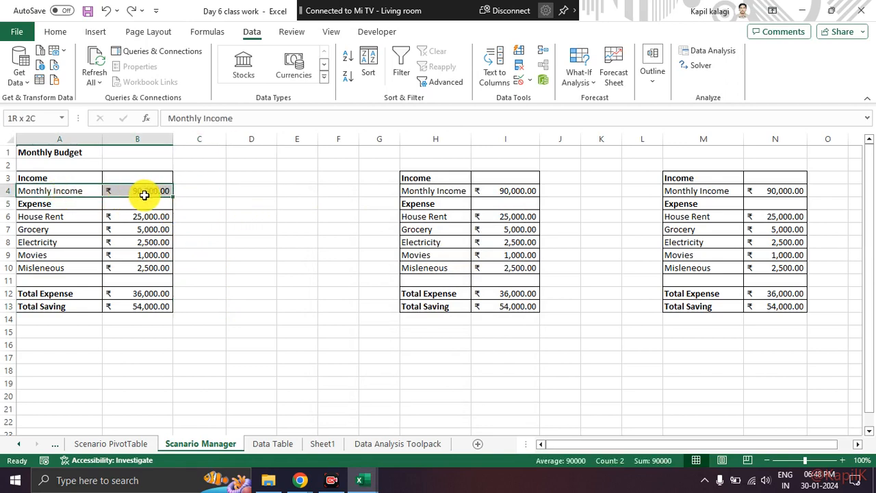
left_click(233, 206)
left_click(164, 190)
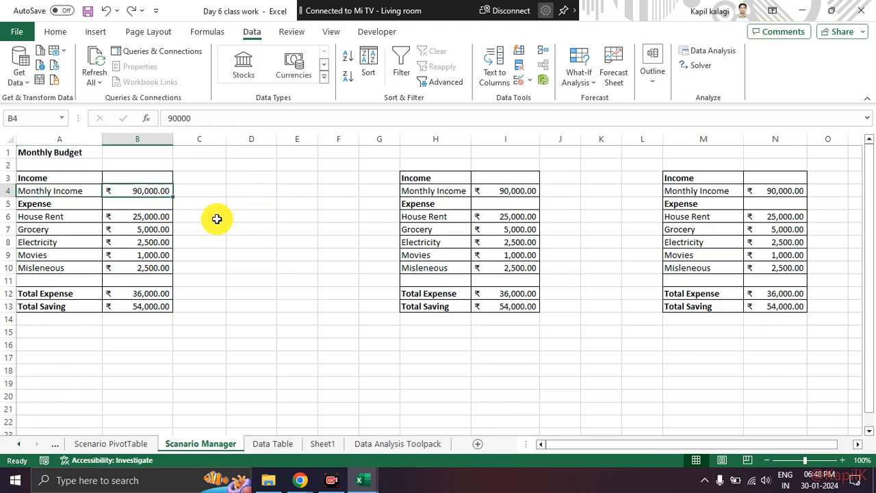
left_click_drag(147, 217, 145, 262, "ctrl")
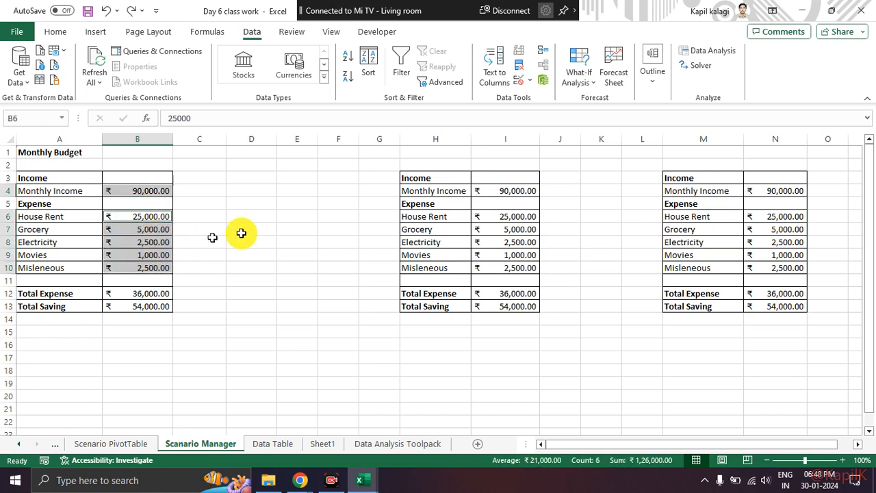
Add a scenario named salary_in_pune in the Scenario Manager with changing cells B4,B6:B10.
left_click(584, 88)
left_click(583, 101)
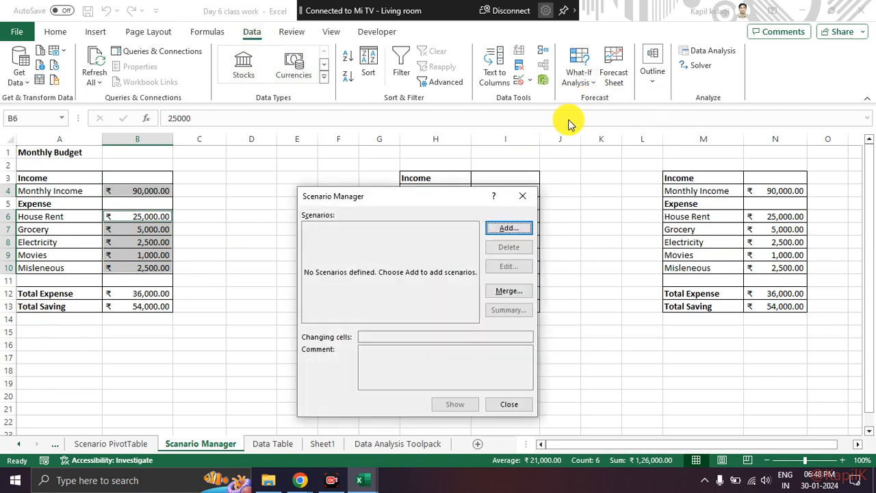
left_click_drag(417, 198, 368, 99)
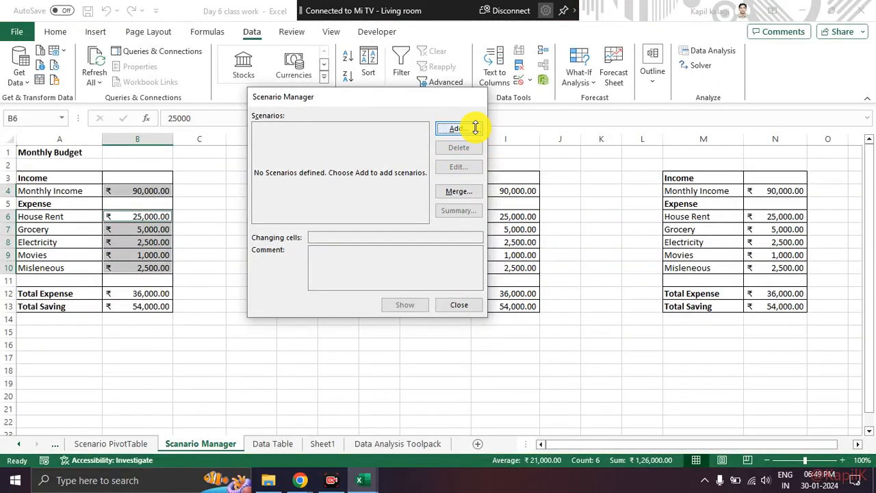
left_click(455, 129)
left_click_drag(336, 108, 428, 105)
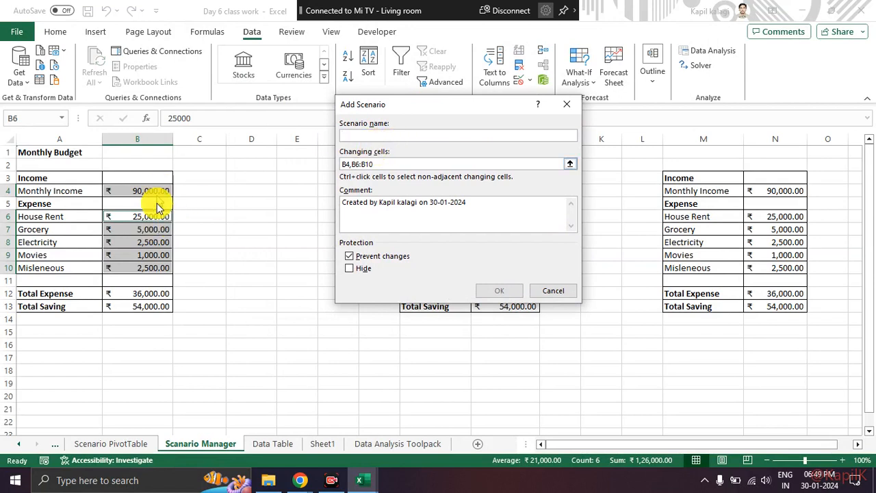
type("salary_in_pune")
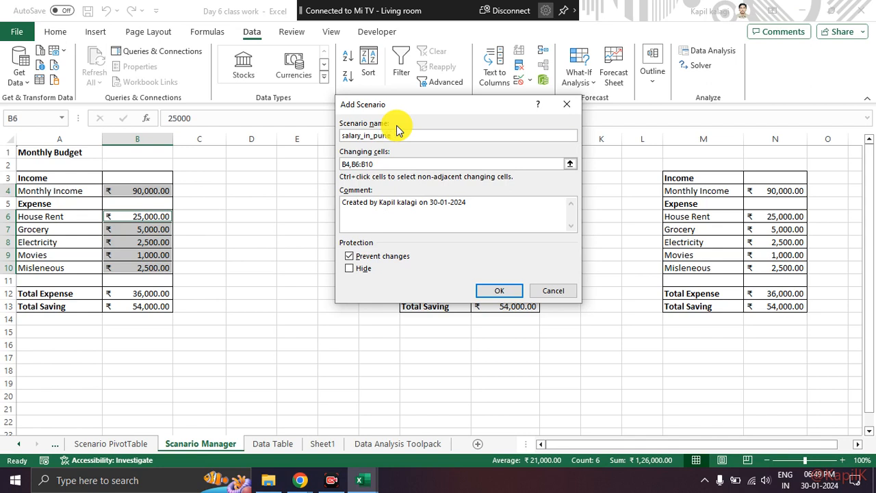
left_click(395, 164)
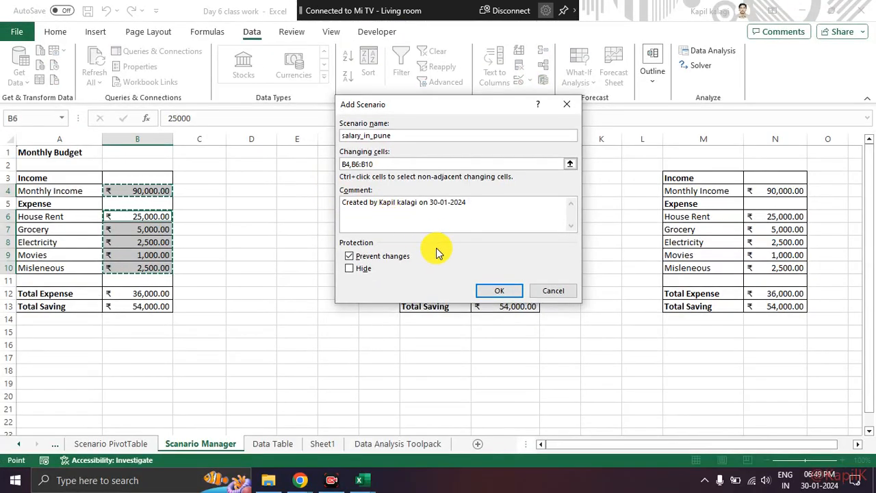
left_click(484, 291)
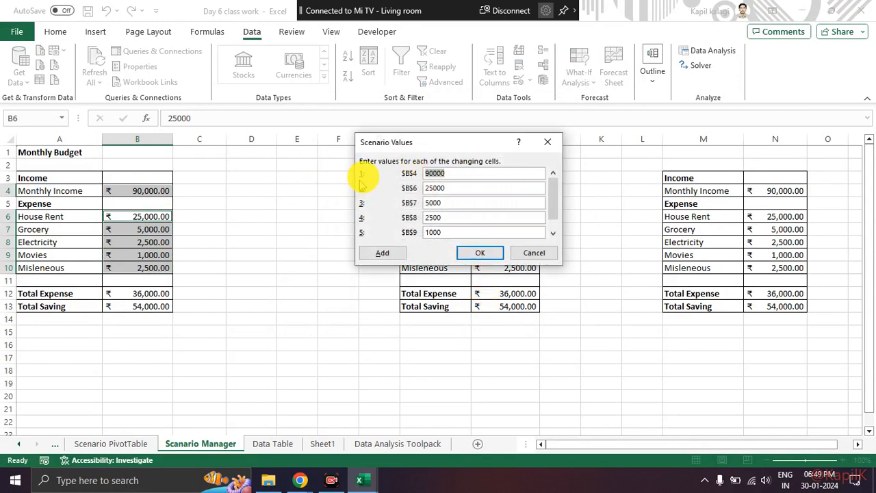
Underline the $B$4 entry and Monthly Income row, review the scenario values, and accept the current budget amounts for salary_in_pune.
left_click_drag(388, 176, 409, 175)
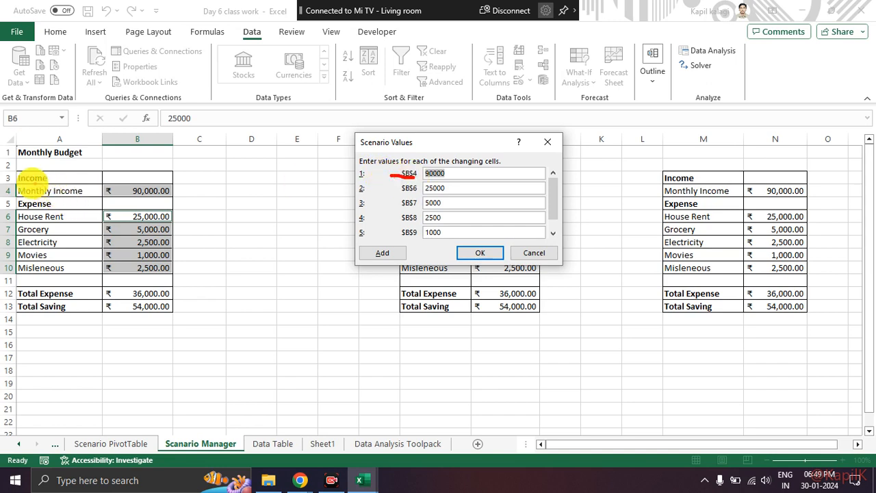
mouse_move(4, 182)
left_mouse_down()
mouse_move(9, 199)
mouse_move(21, 181)
mouse_move(108, 183)
mouse_move(61, 181)
left_mouse_up()
key("Escape")
left_click(462, 174)
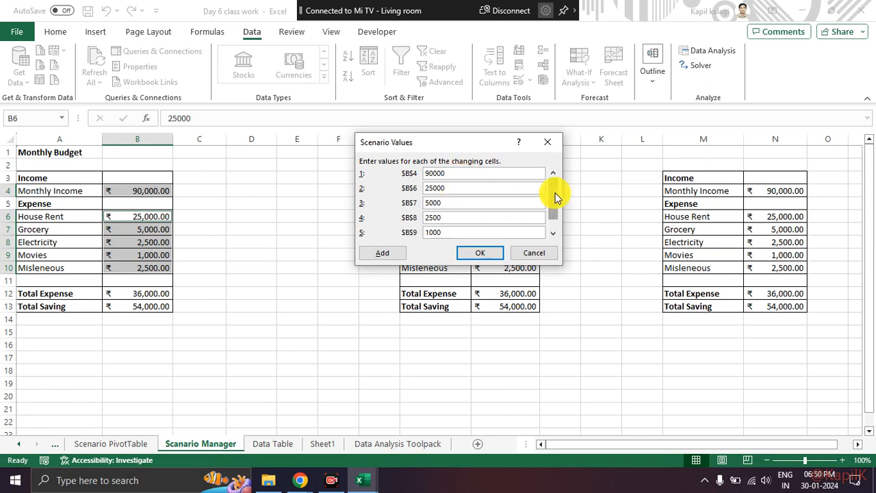
scroll(412, 232, "down", 1)
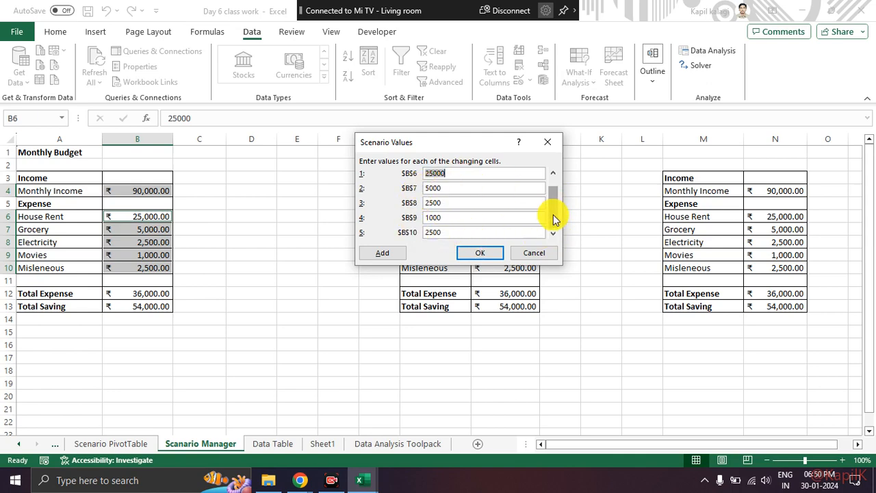
scroll(506, 220, "up", 1)
left_click(478, 253)
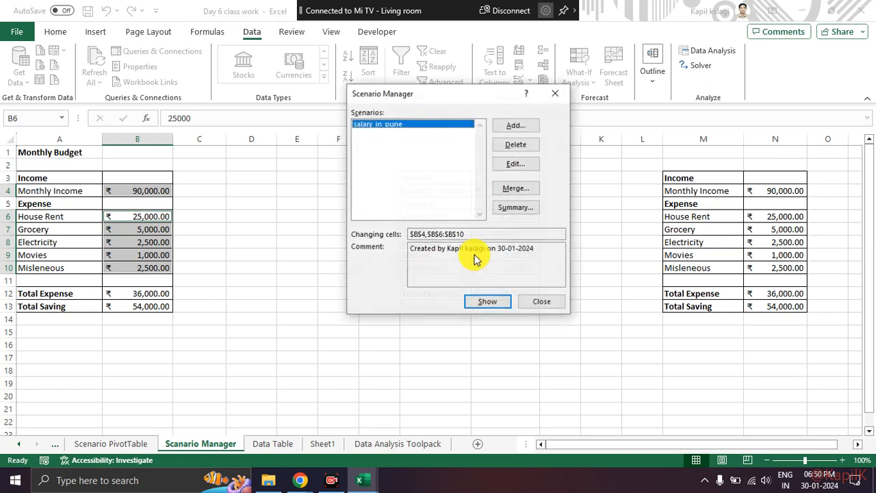
left_click(526, 126)
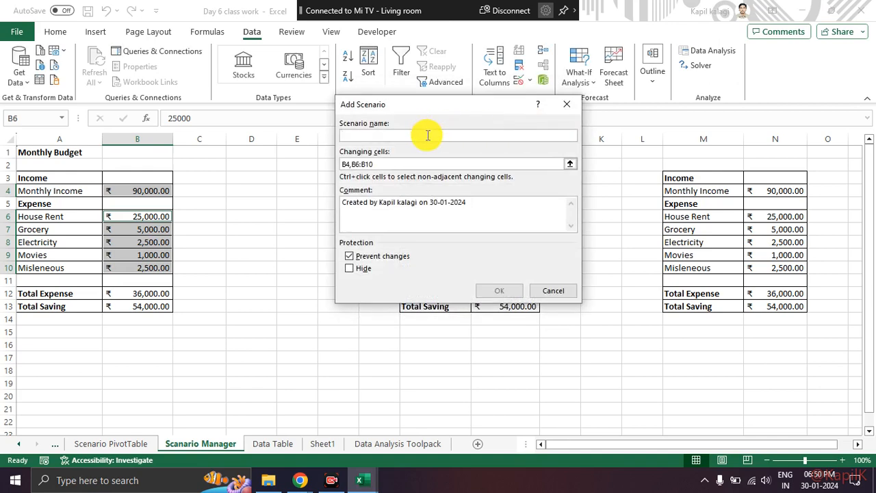
type("sla")
key("BackSpace")
type("salary_in_sangli")
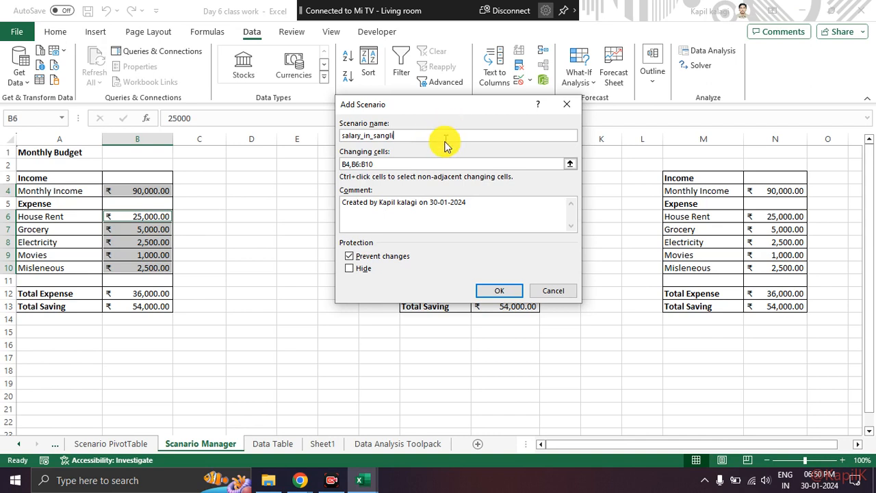
left_click(487, 293)
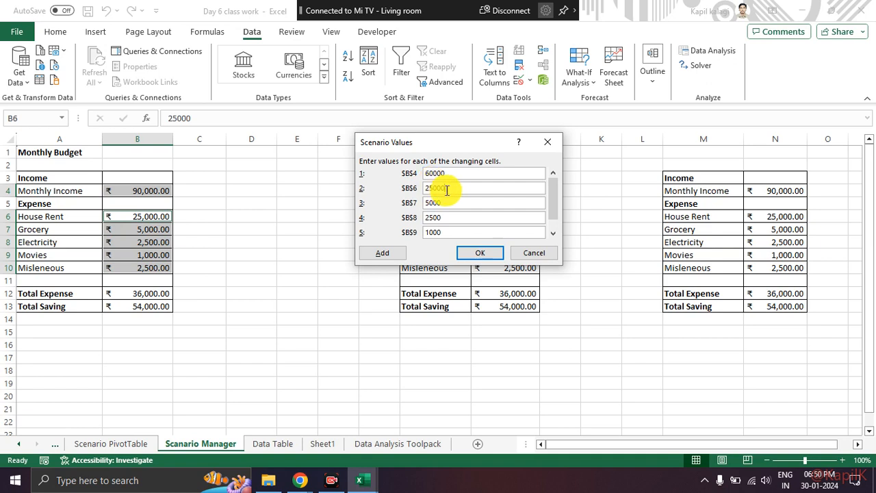
left_click_drag(446, 190, 401, 189)
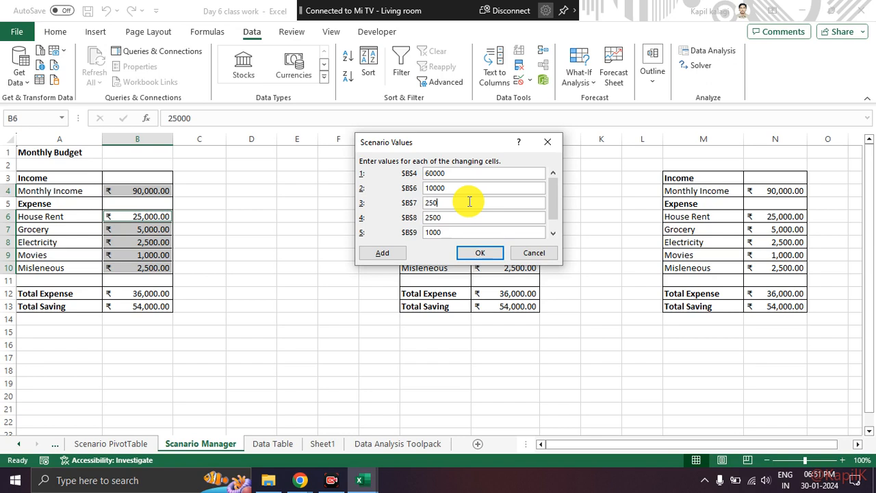
left_click(455, 218)
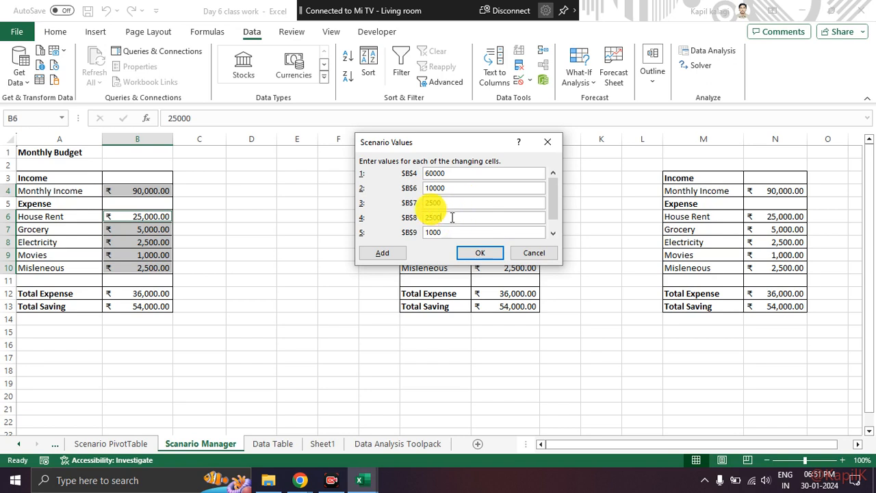
mouse_move(411, 164)
left_mouse_down()
mouse_move(394, 206)
mouse_move(407, 220)
mouse_move(411, 171)
left_mouse_up()
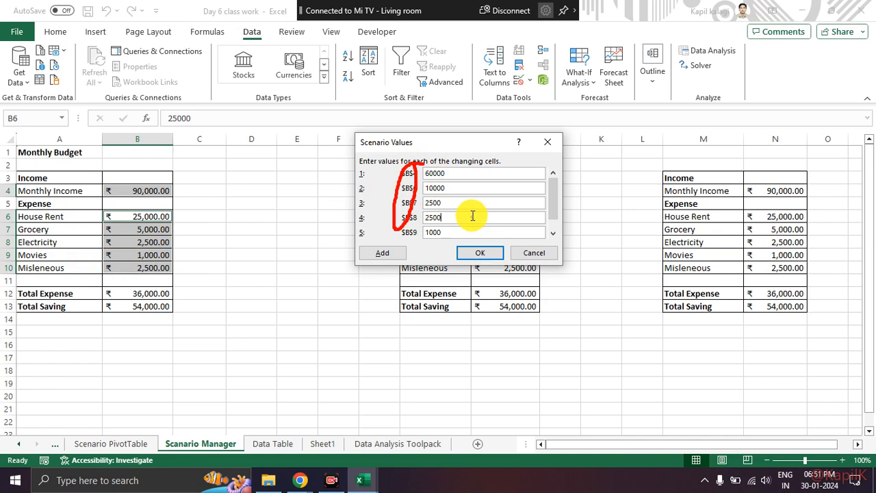
key("Escape")
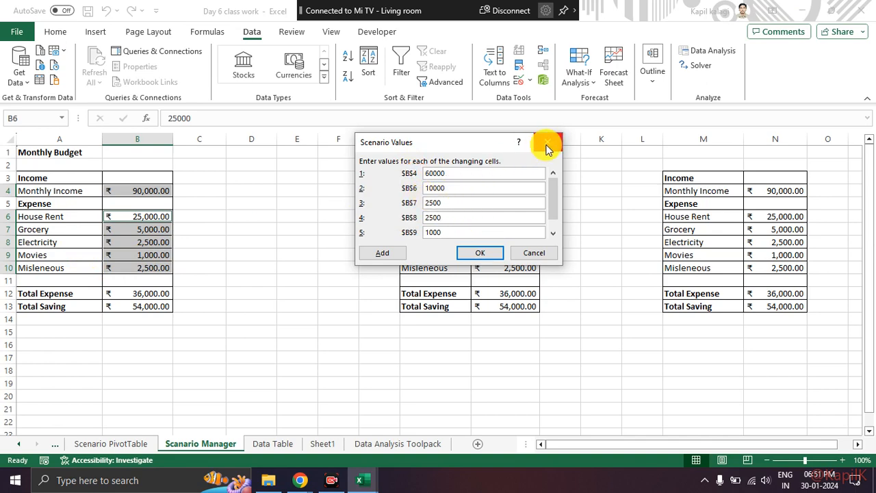
left_click(546, 253)
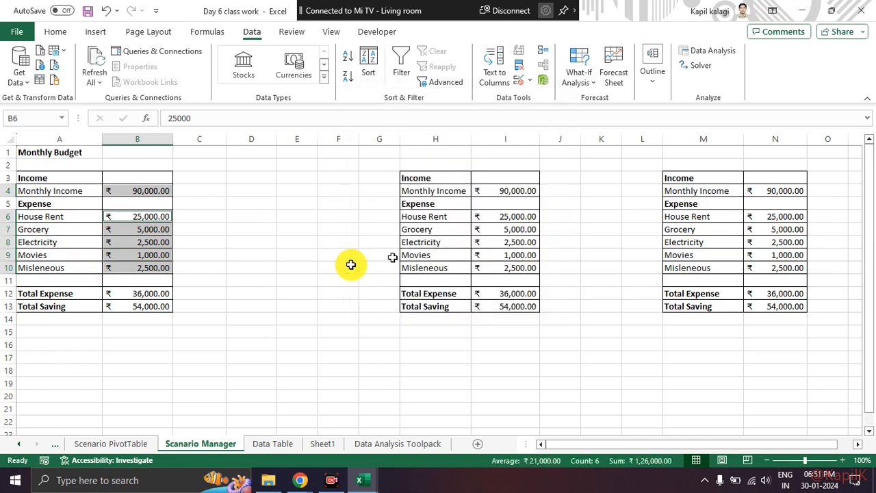
Point out the Monthly Income and expense rows, and select the amounts in B4 and B6:B10 together.
left_click(260, 278)
left_click(87, 197)
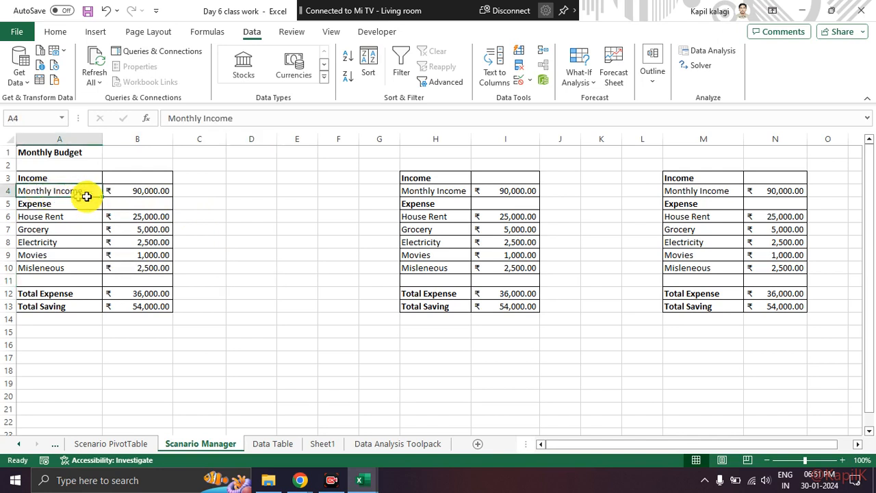
left_click_drag(87, 197, 117, 194)
left_click_drag(71, 217, 130, 266)
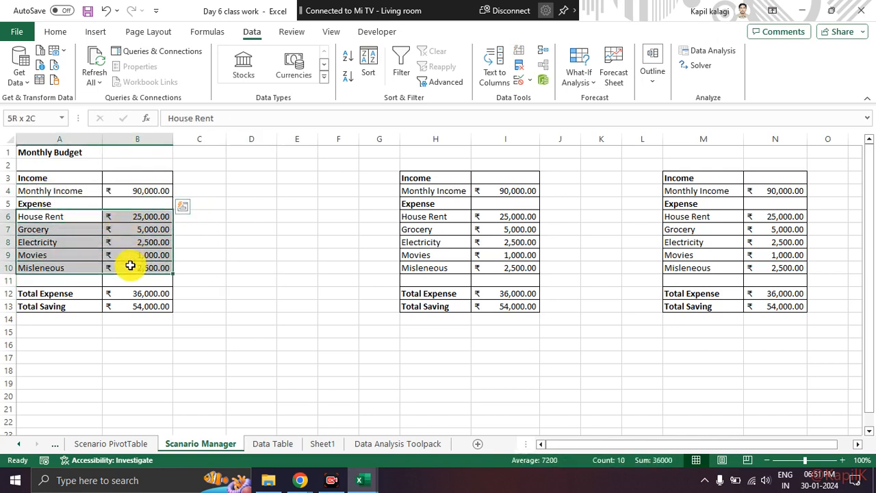
left_click(218, 244)
left_click(157, 190)
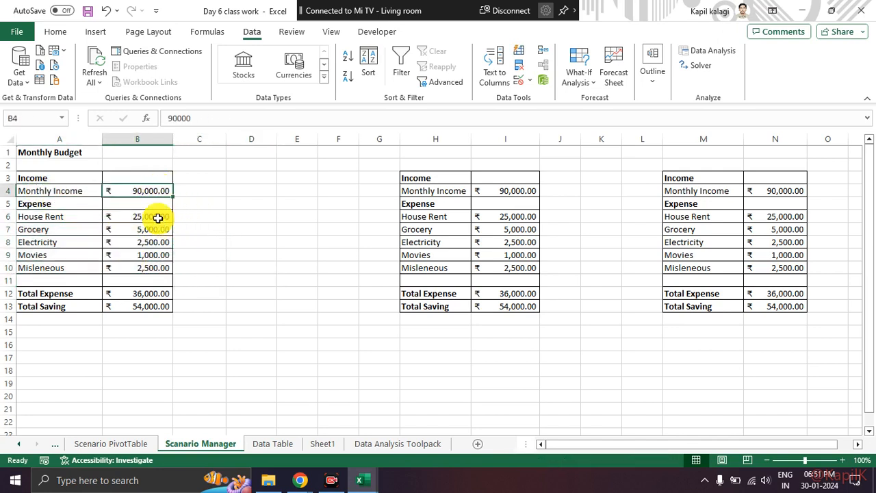
left_click_drag(158, 218, 153, 272)
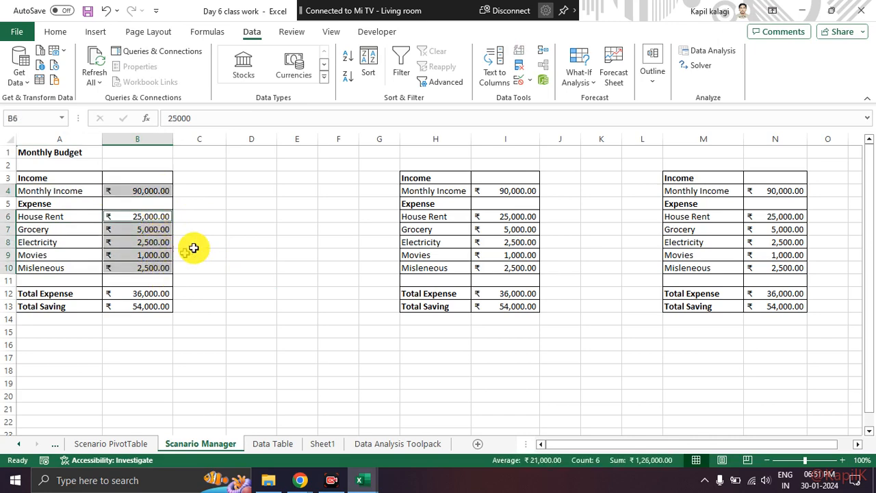
Circle the Defined Names commands, underline Create from Selection, and clear the markings.
left_click(204, 32)
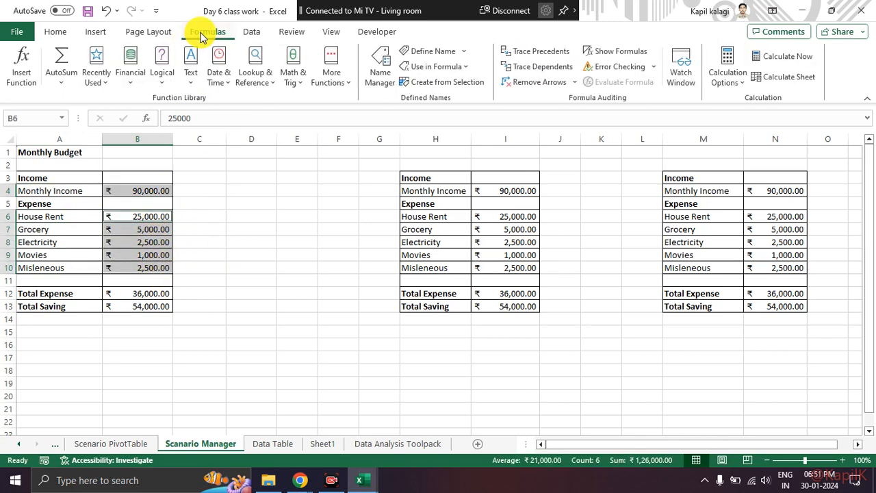
mouse_move(209, 15)
left_mouse_down()
mouse_move(160, 30)
mouse_move(229, 44)
mouse_move(214, 22)
mouse_move(239, 54)
mouse_move(226, 44)
mouse_move(356, 70)
mouse_move(363, 101)
mouse_move(494, 91)
mouse_move(492, 46)
mouse_move(396, 33)
left_mouse_up()
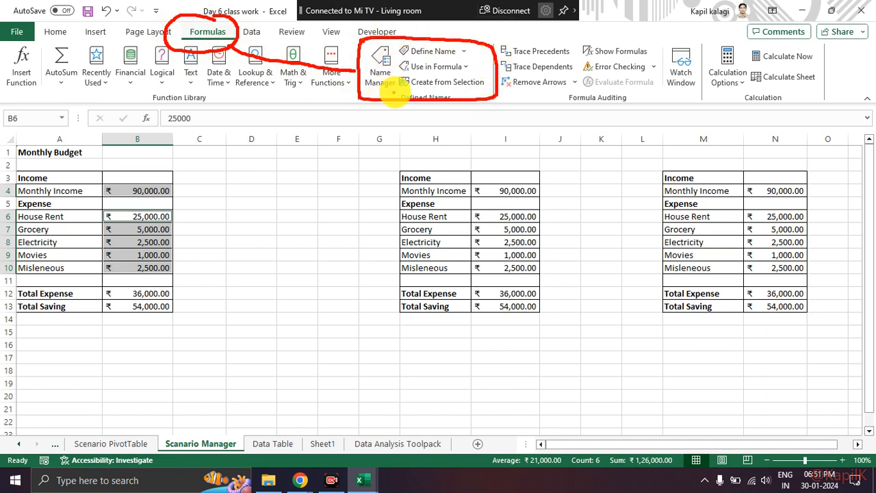
left_click_drag(387, 89, 485, 88)
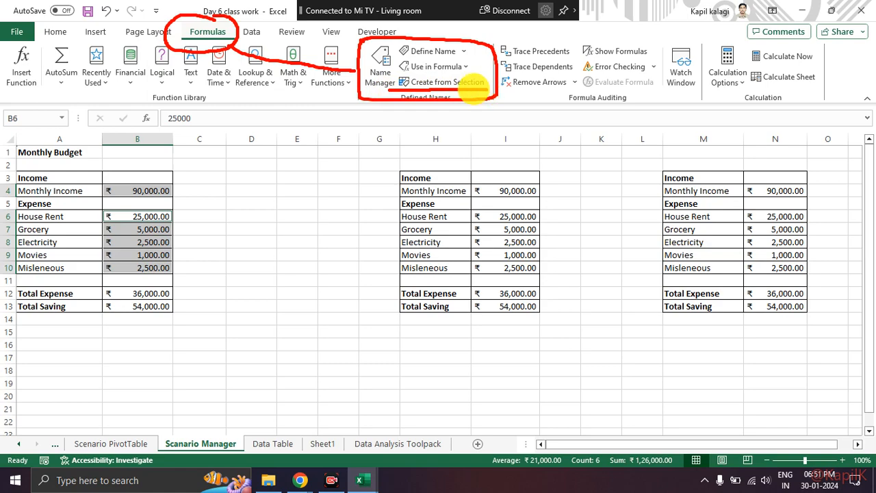
key("Escape")
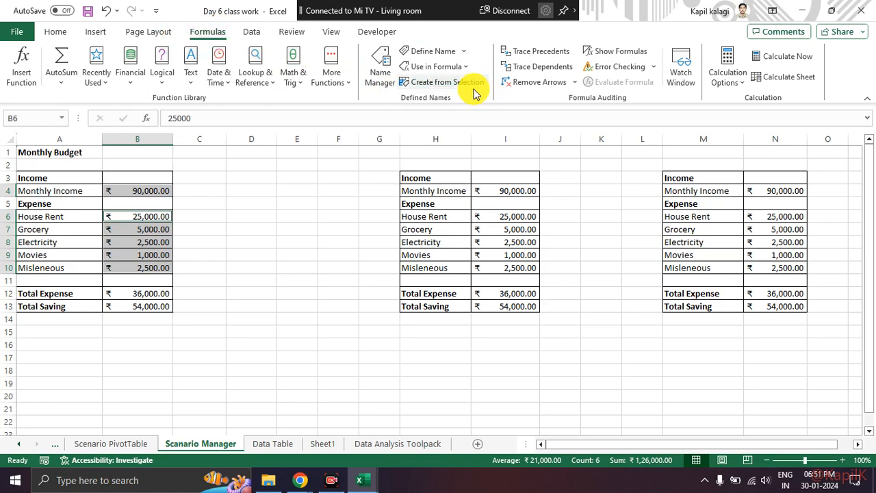
key("ctrl+1")
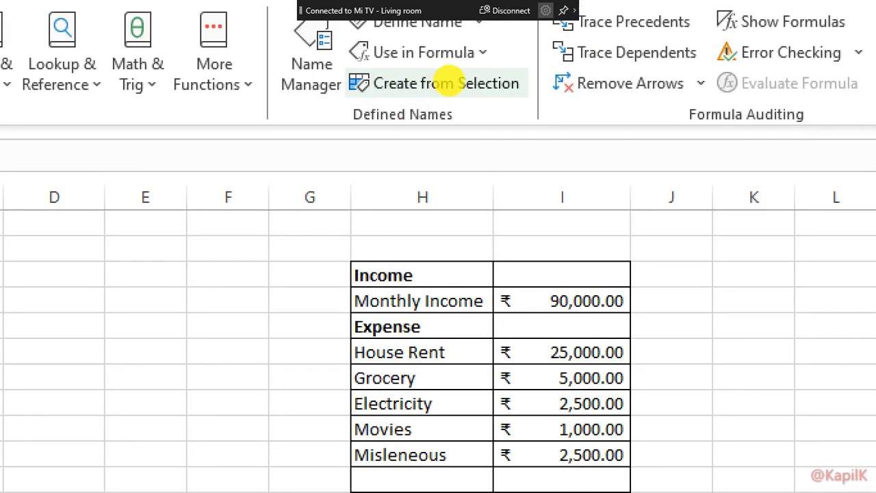
key("Escape")
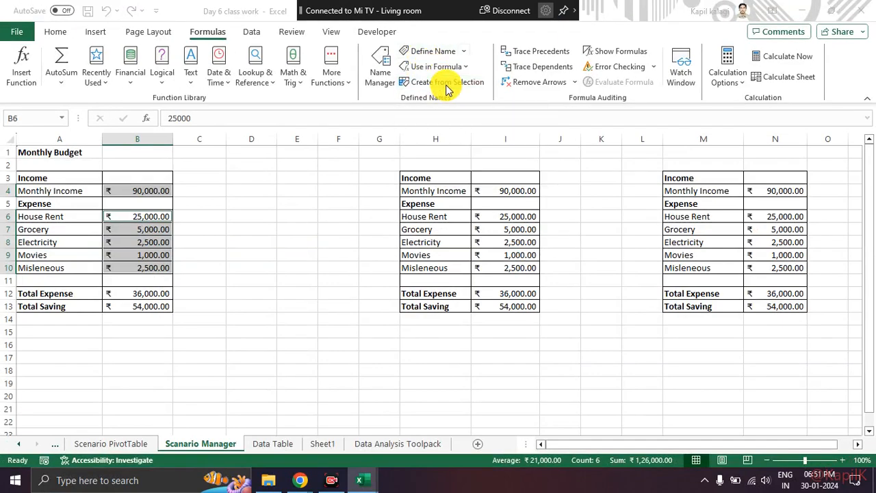
Try to create names from the left column for the selected amounts in B4 and B6:B10.
left_click(446, 83)
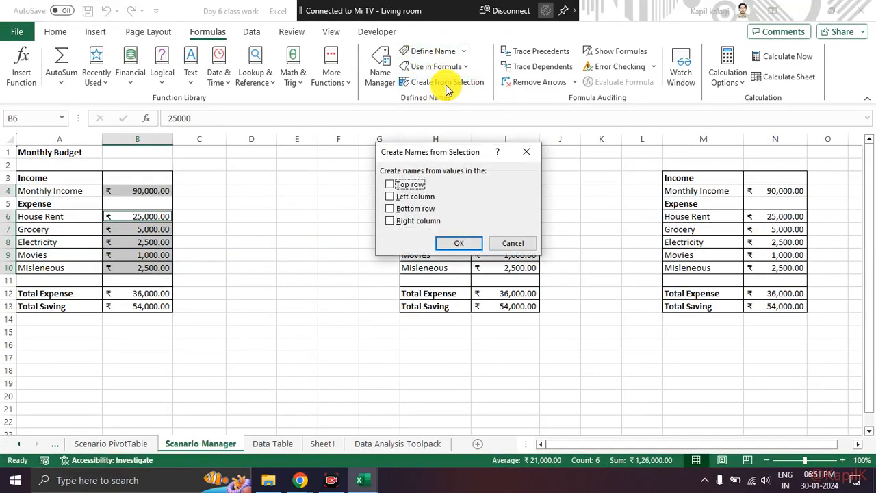
left_click(390, 197)
left_click(458, 243)
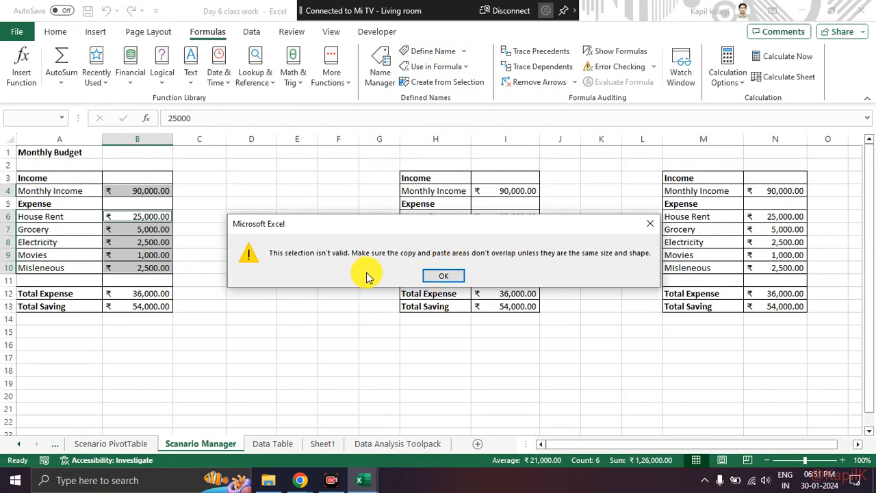
left_click(445, 275)
left_click(251, 231)
Try to create a name from the selection for only the Monthly Income amount in B4.
left_click(146, 188)
left_click(454, 82)
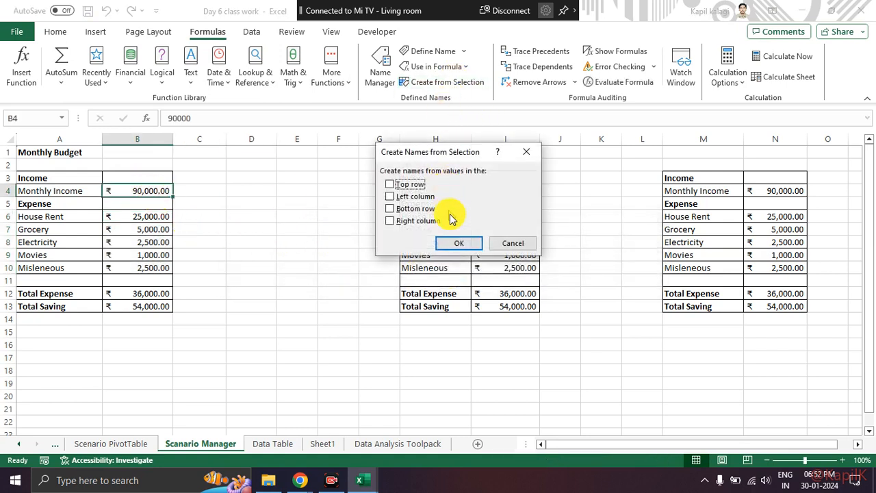
left_click(453, 241)
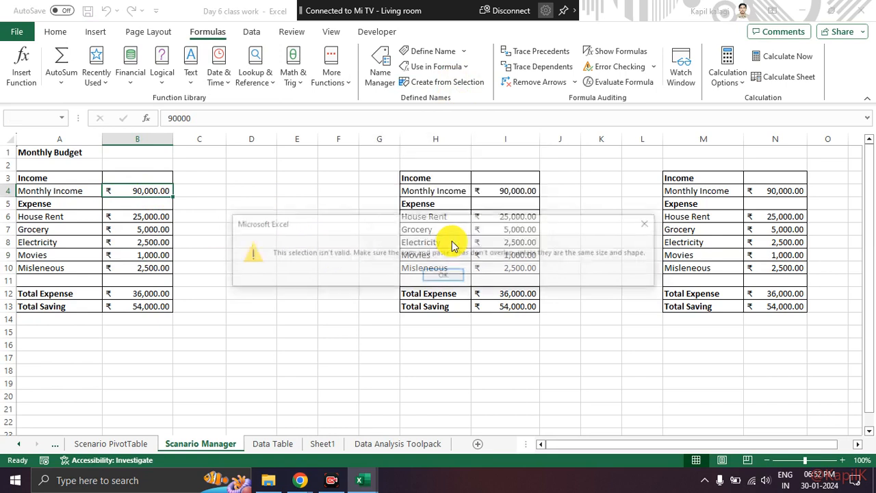
left_click(447, 277)
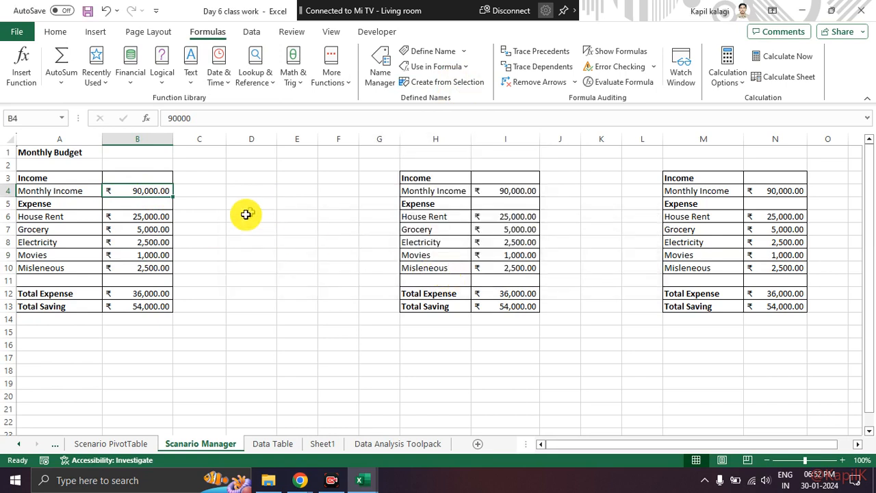
Check the Monthly Income amount in I4 for a defined name and compare it with the original budget table.
left_click(195, 230)
left_click_drag(130, 218, 133, 264)
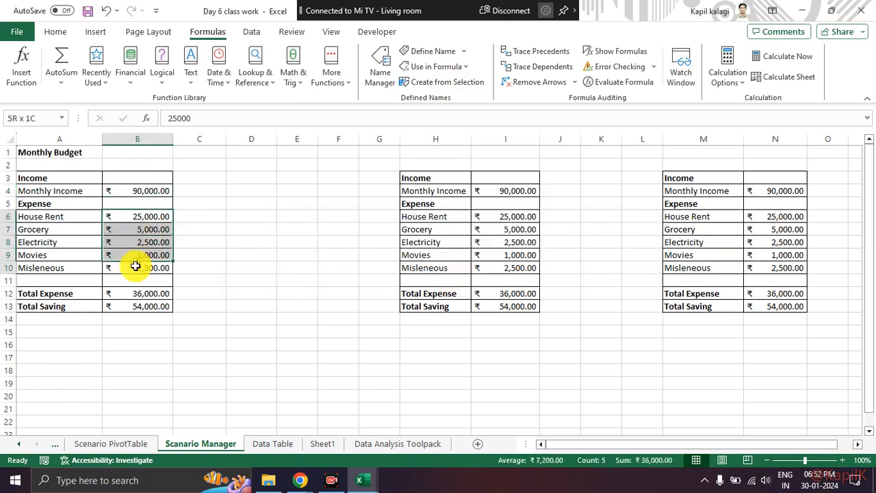
left_click(255, 230)
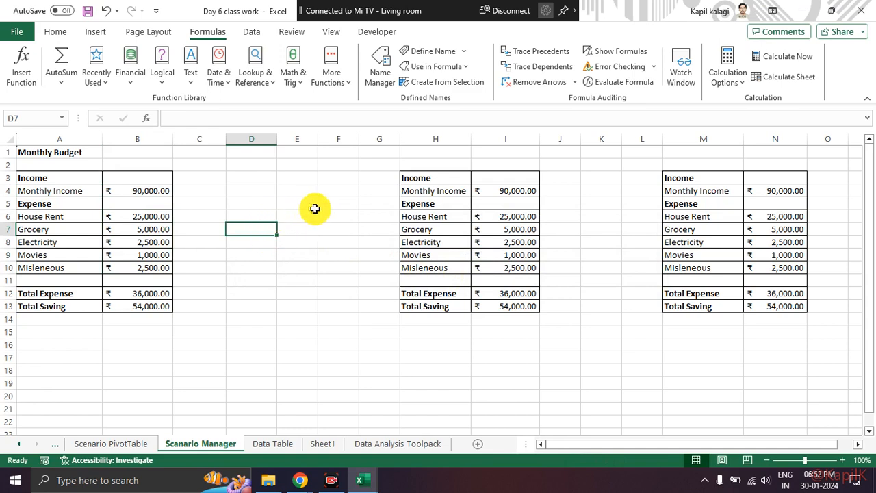
left_click(489, 228)
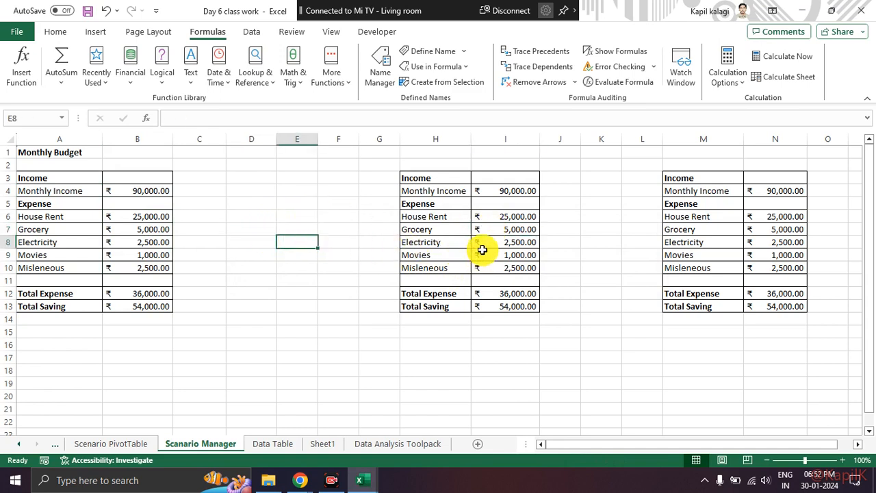
left_click(512, 192)
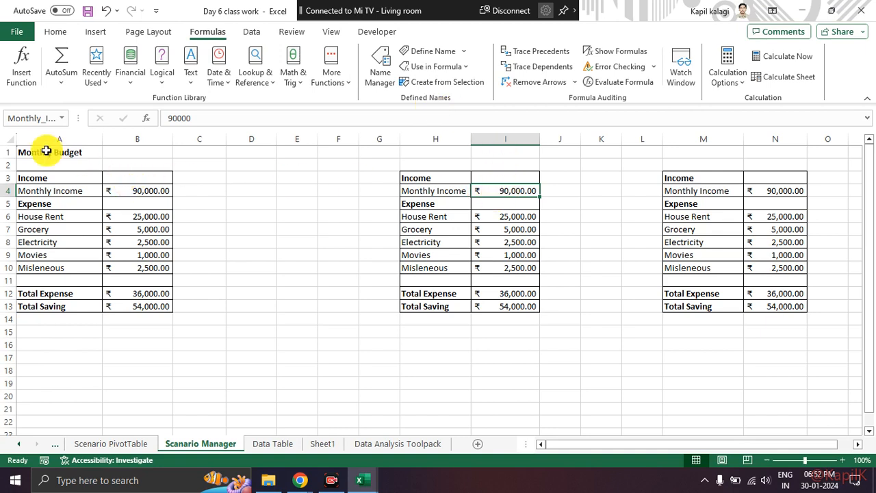
left_click_drag(55, 182, 140, 333)
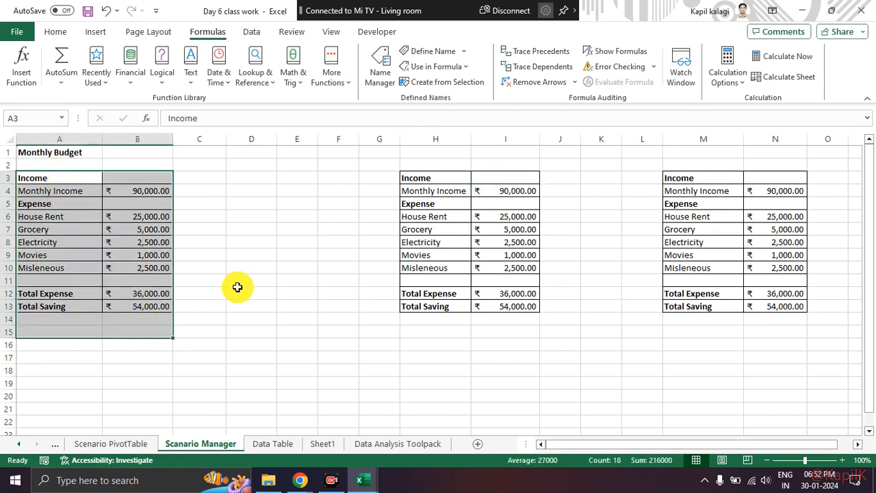
left_click(237, 278)
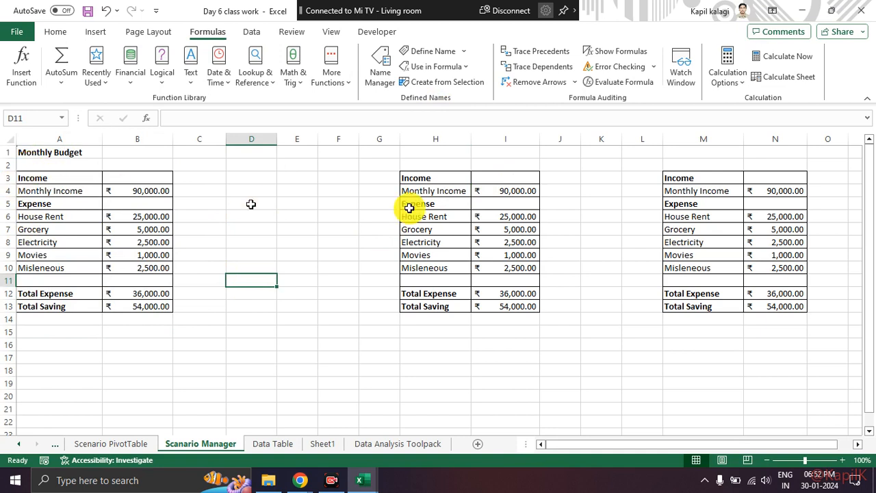
Widen columns H and I of the second budget table.
left_click_drag(446, 168, 537, 310)
left_click_drag(471, 139, 484, 139)
left_click_drag(555, 139, 574, 140)
left_click(624, 316)
Try to create a name from the left column for the Monthly Income amount in I4.
left_click(525, 193)
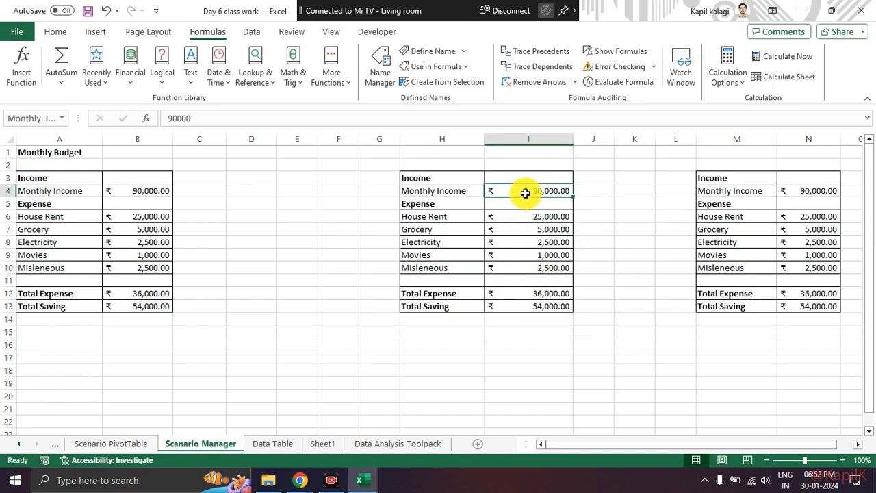
left_click(435, 84)
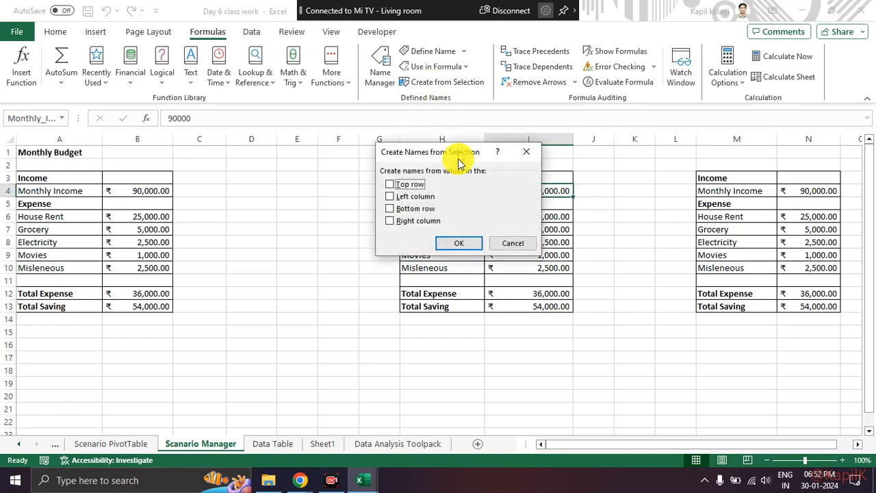
left_click(457, 245)
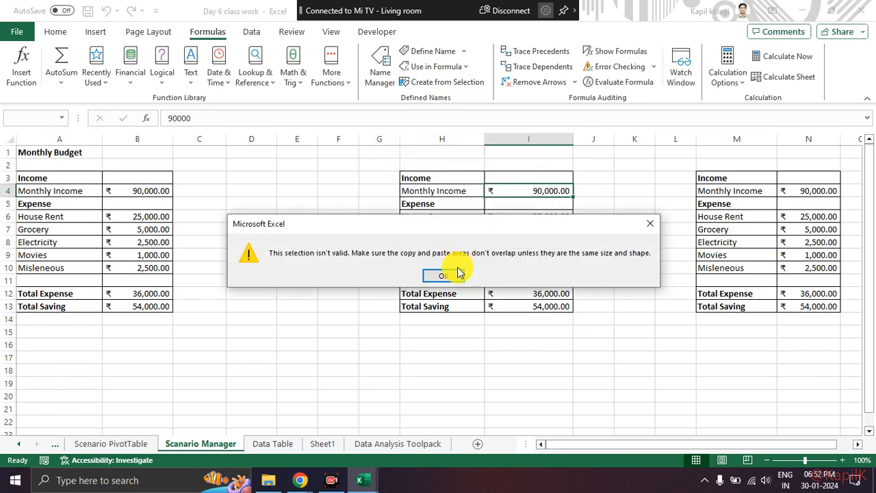
left_click(444, 277)
left_click(364, 239)
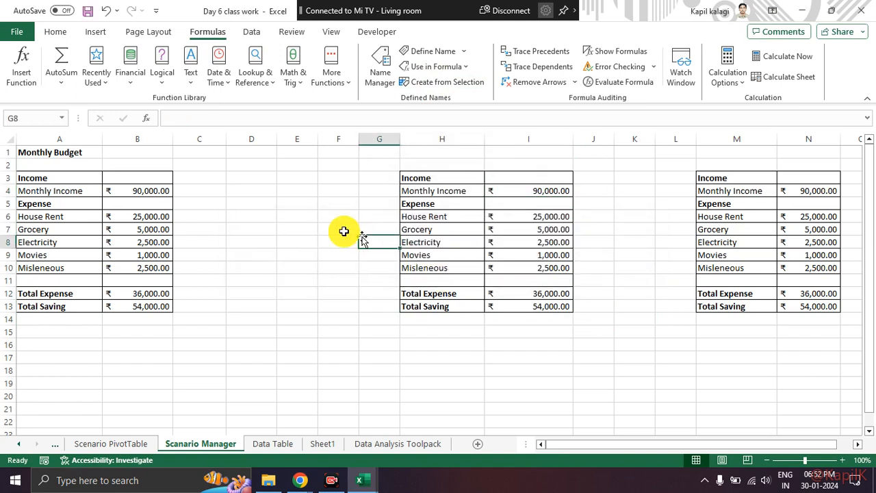
Copy the budget table A3:B13 and paste it at H17.
left_click(44, 183)
left_click_drag(45, 183, 125, 302)
key("ctrl+c")
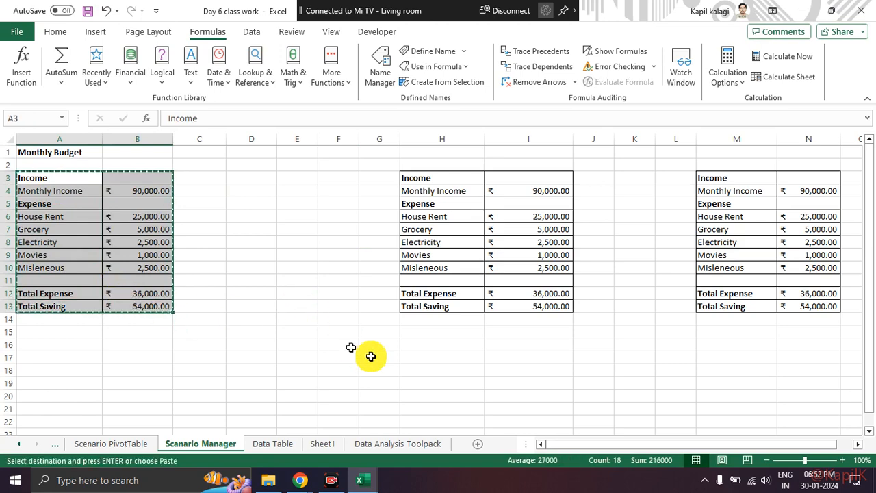
left_click(454, 357)
key("ctrl+v")
scroll(449, 329, "down", 1)
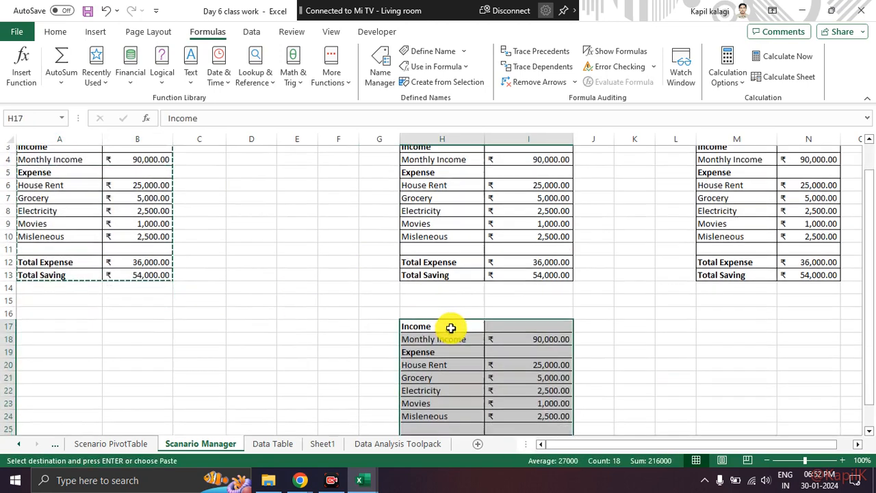
End copy mode and check the Monthly Income amount in I18 and the House Rent amount in I6 for defined names.
left_click(454, 338)
key("Escape")
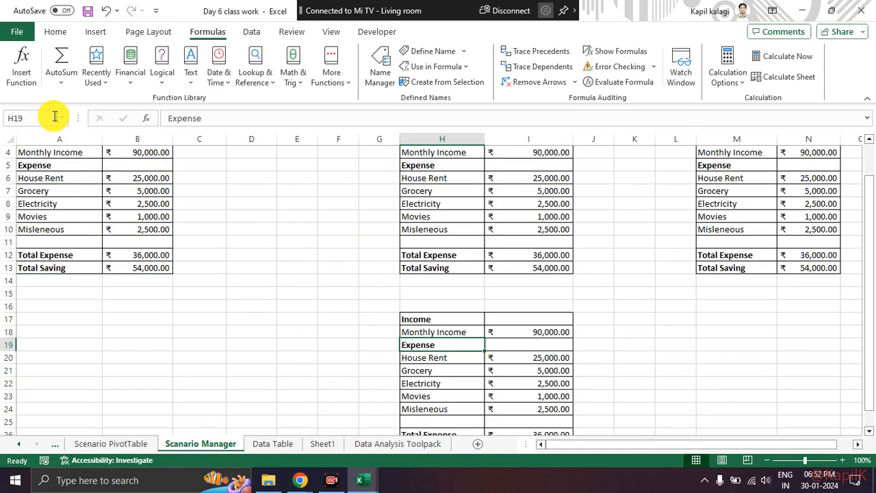
left_click(544, 333)
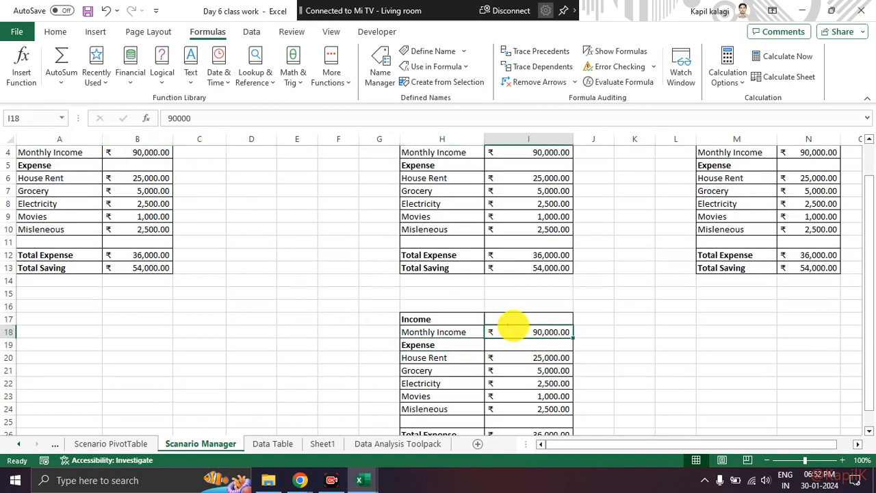
mouse_move(522, 318)
left_mouse_down()
mouse_move(583, 350)
mouse_move(527, 317)
left_mouse_up()
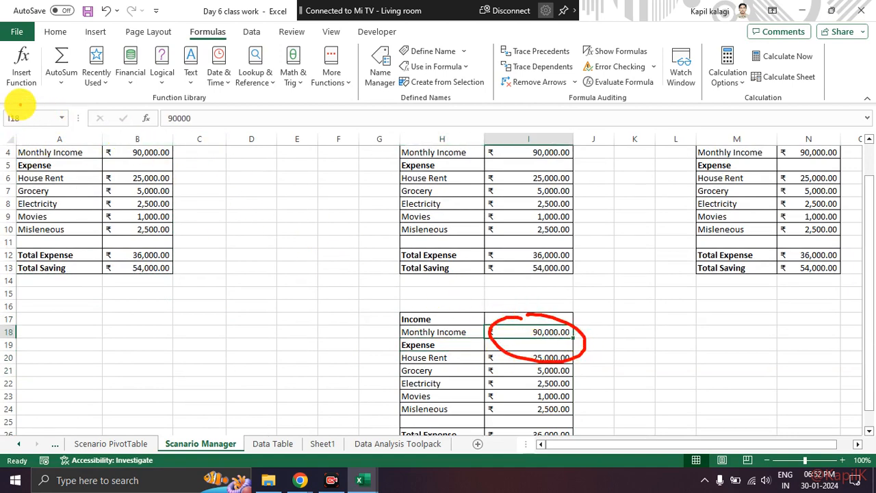
left_click_drag(31, 143, 13, 107)
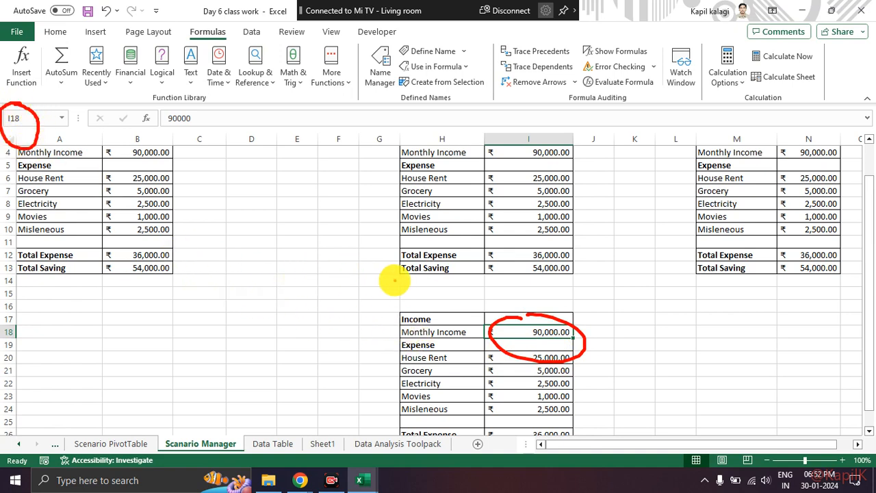
key("Escape")
left_click(568, 176)
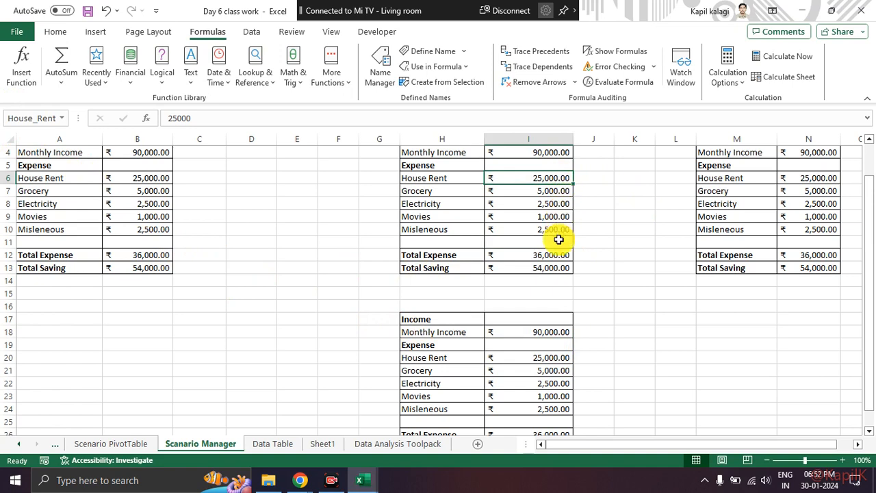
Try to create a name from the left column with only the Monthly Income amount in I18 selected.
left_click(560, 330)
scroll(632, 299, "down", 2)
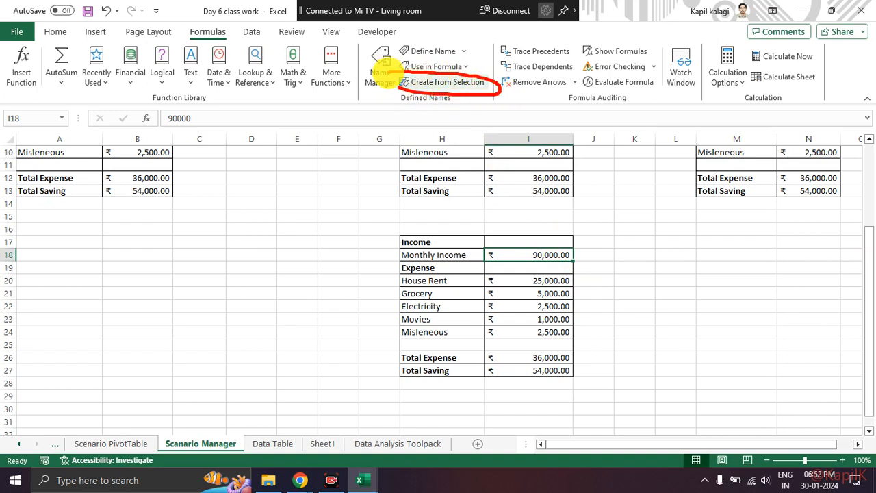
left_click(435, 84)
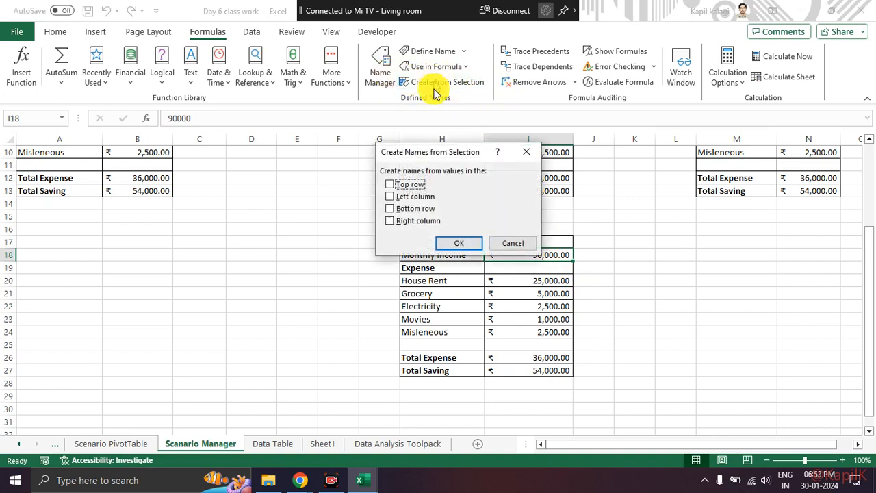
left_click(388, 197)
left_click(460, 243)
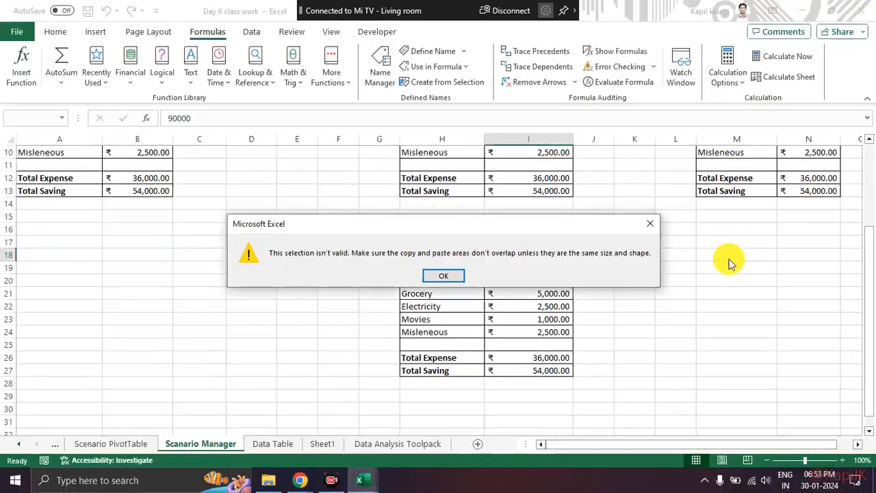
key("Return")
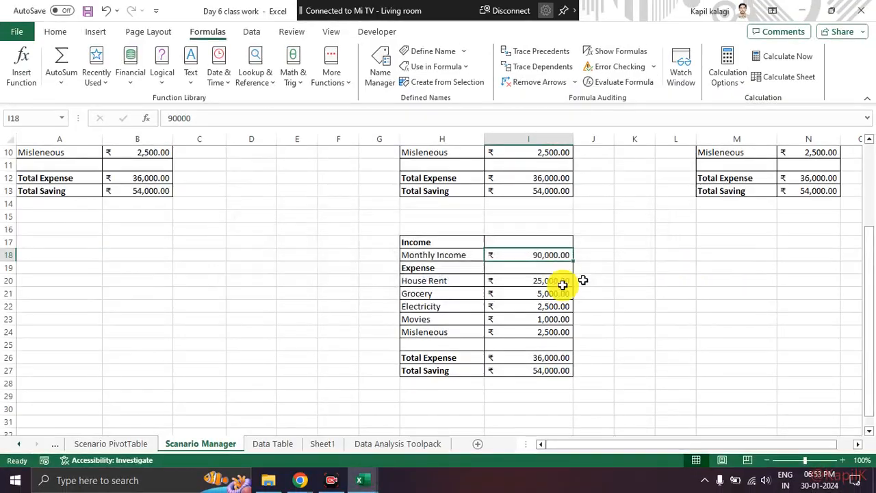
Try to create a name from the left column for H18:I18, cancelling the replacement of the Monthly_Income definition.
left_click_drag(671, 446, 684, 442)
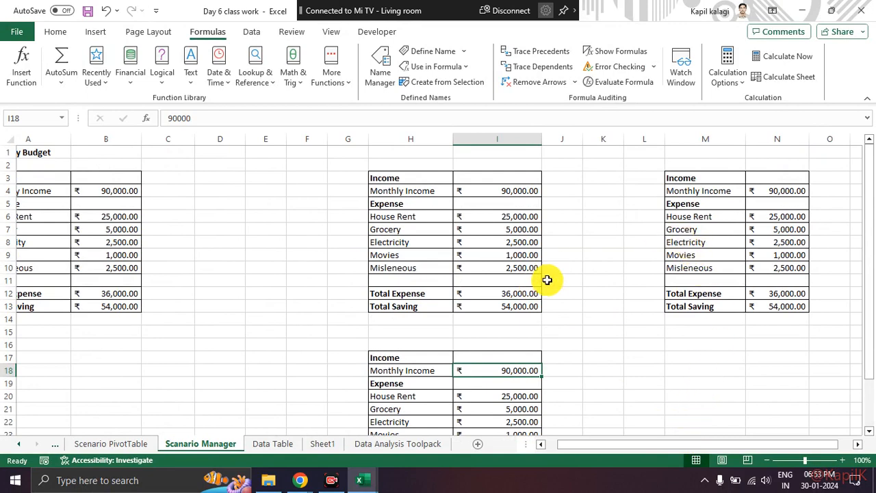
scroll(616, 329, "down", 2)
left_click(626, 346)
left_click_drag(450, 293, 510, 293)
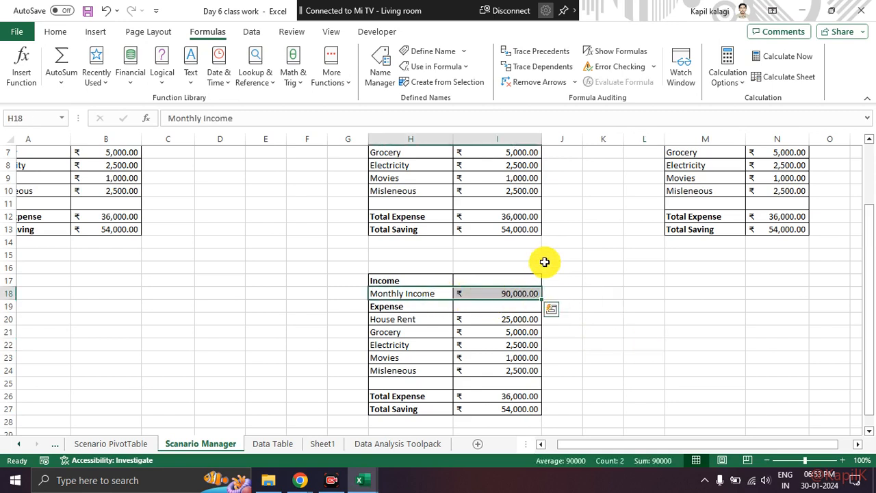
left_click(445, 82)
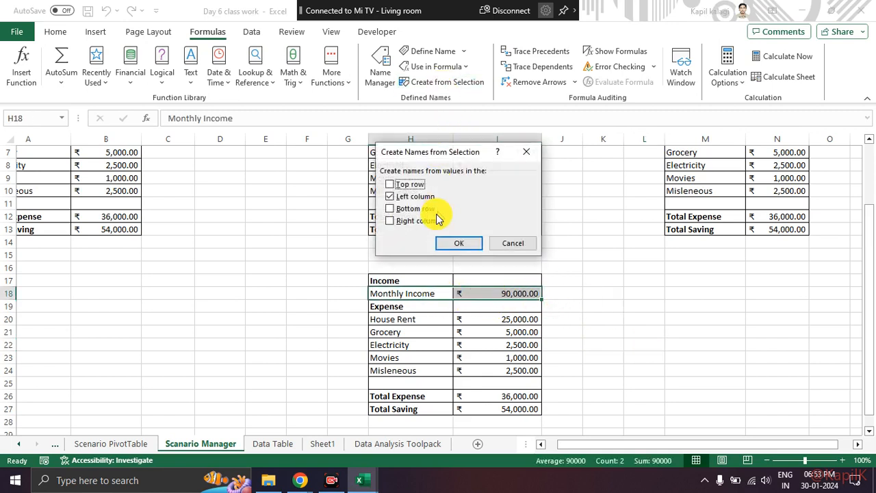
left_click(456, 244)
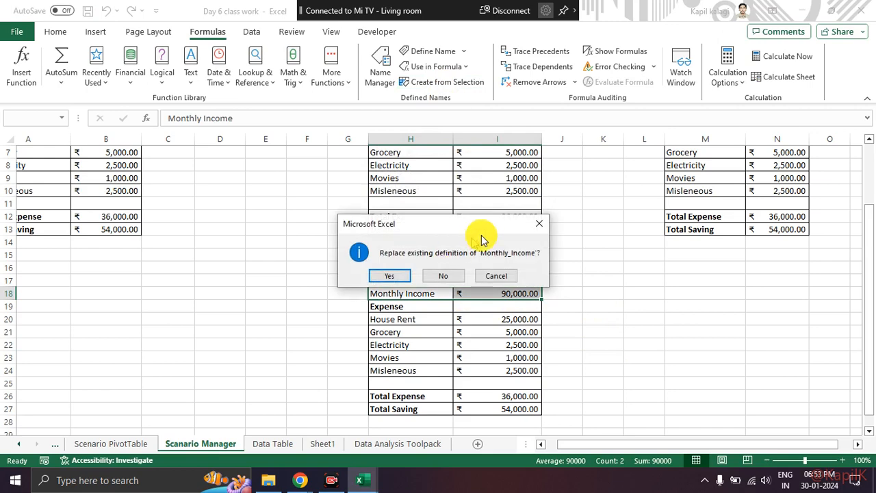
left_click(537, 224)
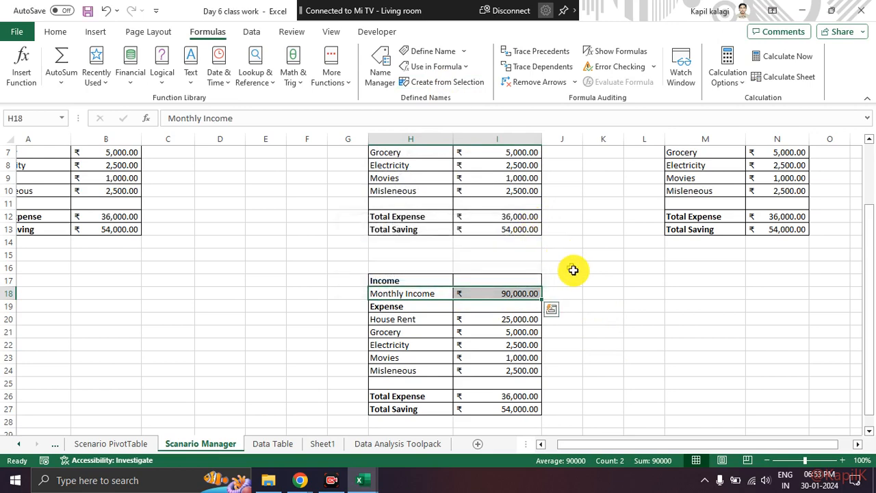
left_click(567, 266)
scroll(428, 255, "up", 2)
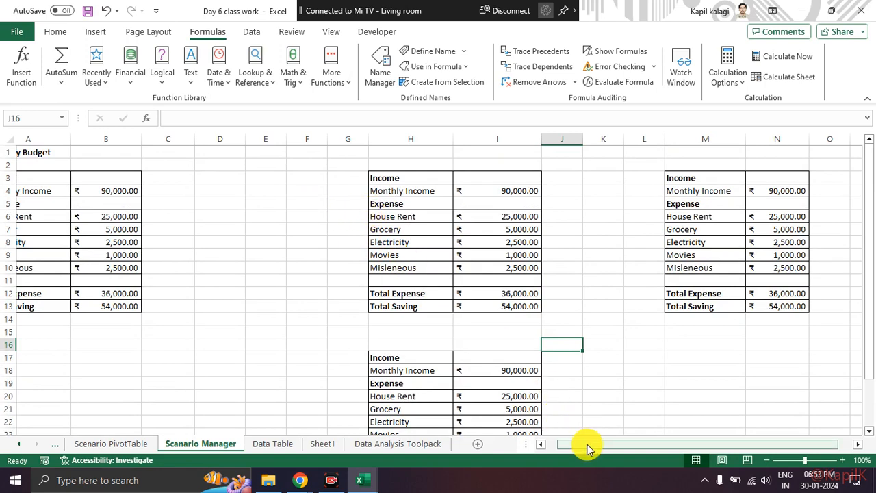
left_click_drag(583, 445, 539, 446)
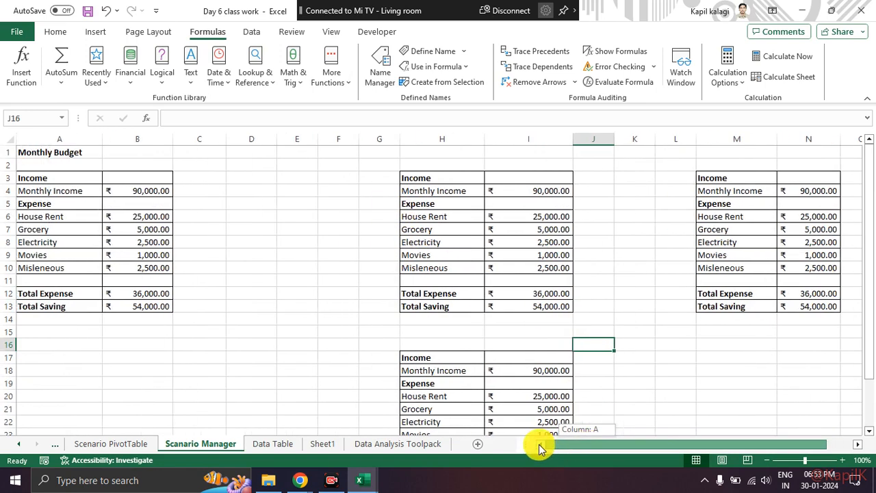
left_click(141, 217)
left_click(239, 229)
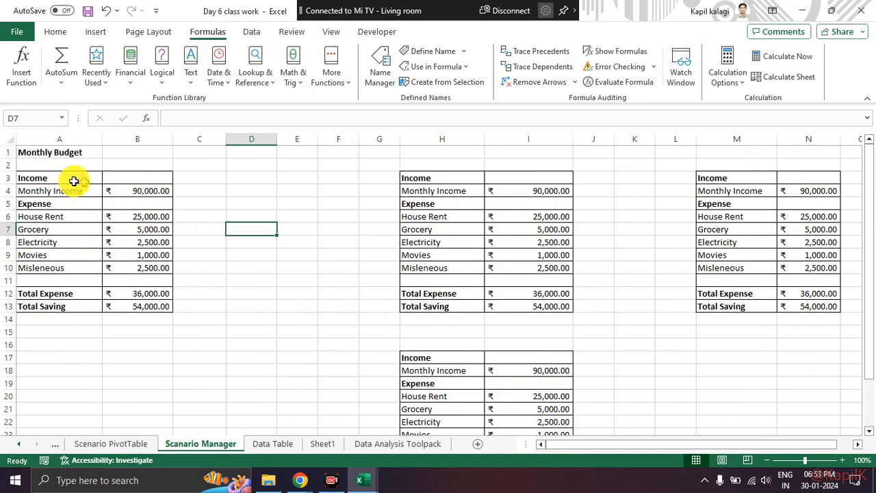
left_click_drag(67, 192, 143, 268)
left_click(222, 256)
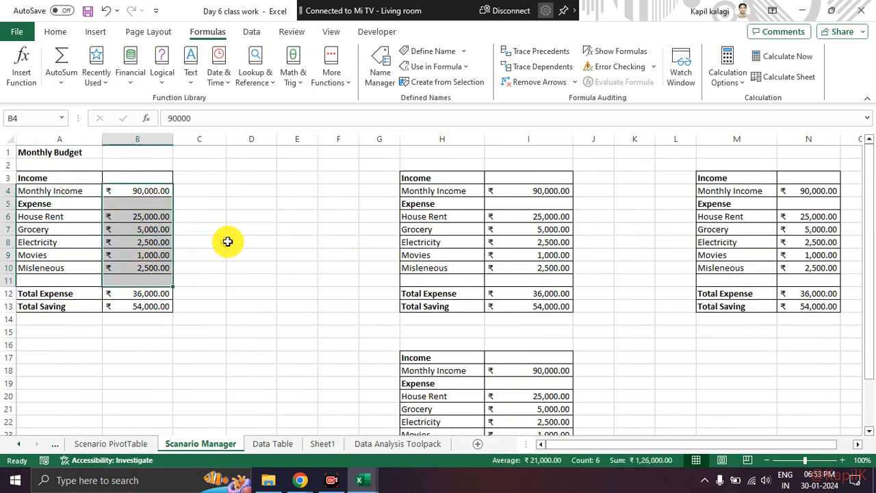
left_click(233, 241)
Create a name from the left column for A4:B4 in the original budget table, replacing the existing Monthly_Income definition.
left_click_drag(62, 191, 133, 193)
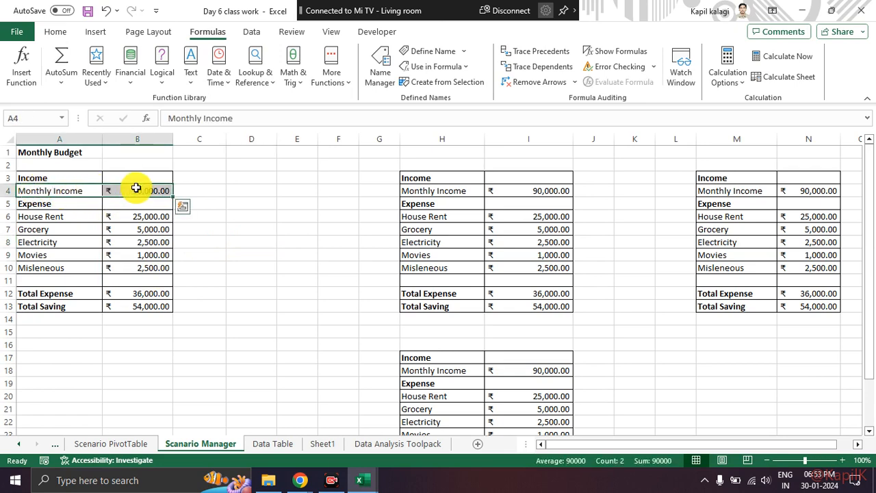
left_click(432, 82)
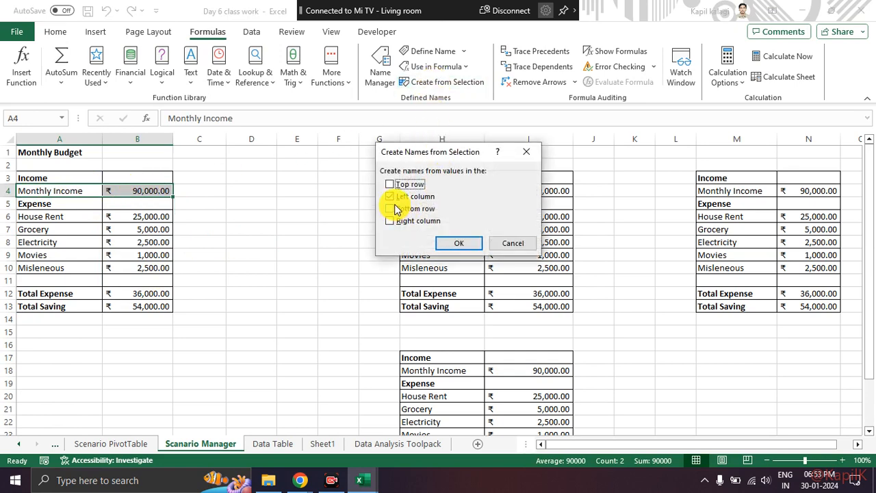
left_click_drag(430, 187, 384, 190)
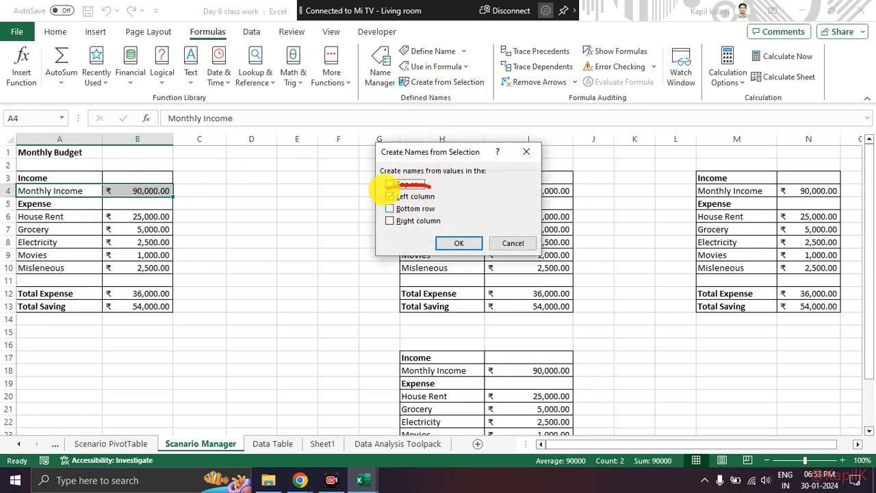
left_click(461, 246)
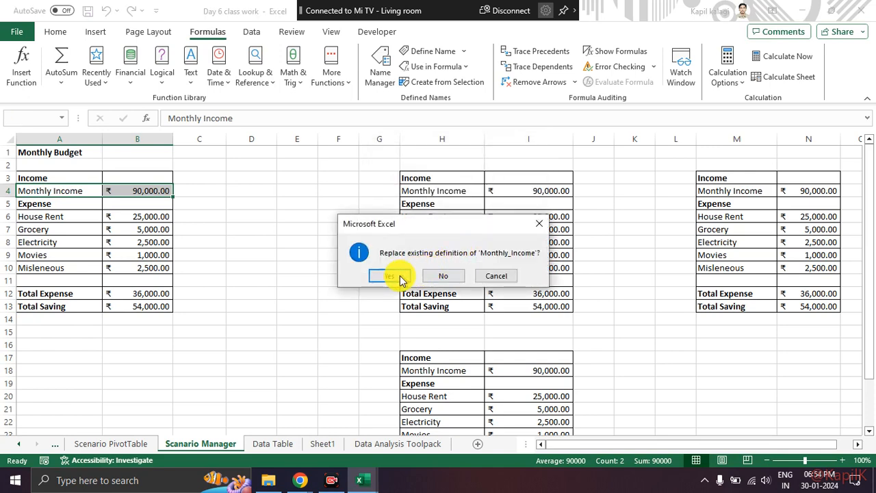
left_click(398, 276)
left_click(229, 271)
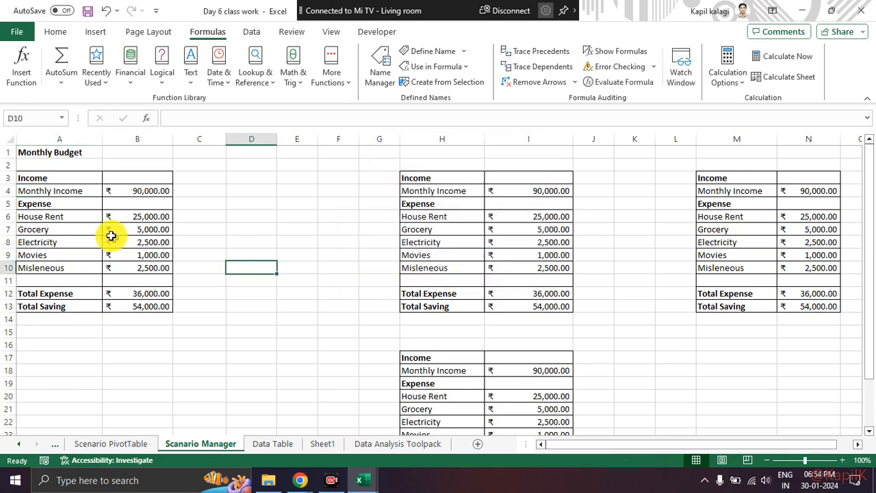
left_click_drag(68, 218, 170, 251)
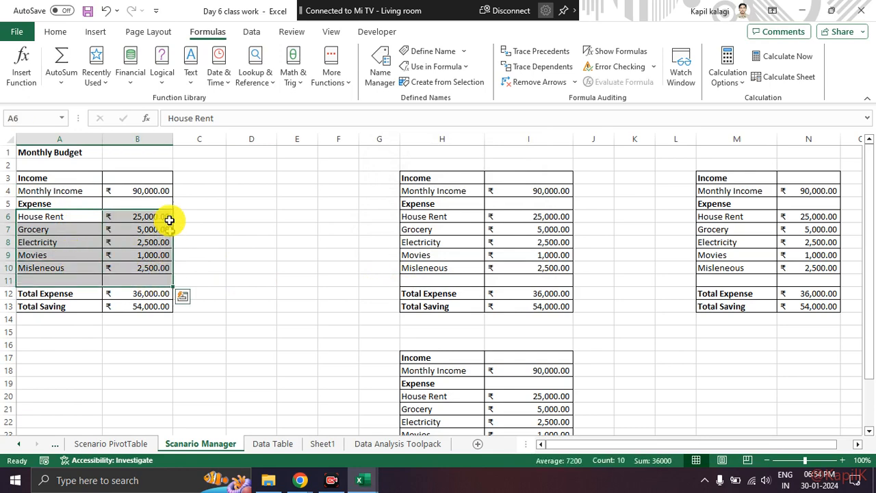
left_click(147, 204)
left_click_drag(65, 204, 144, 217)
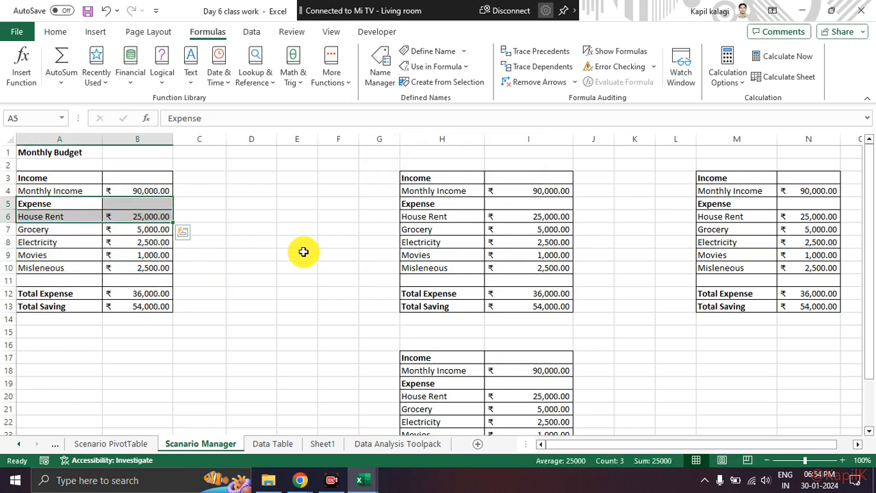
left_click(304, 252)
Create names from the left column for the expense rows A6:B10, replacing the existing definition of each one.
left_click_drag(80, 218, 124, 272)
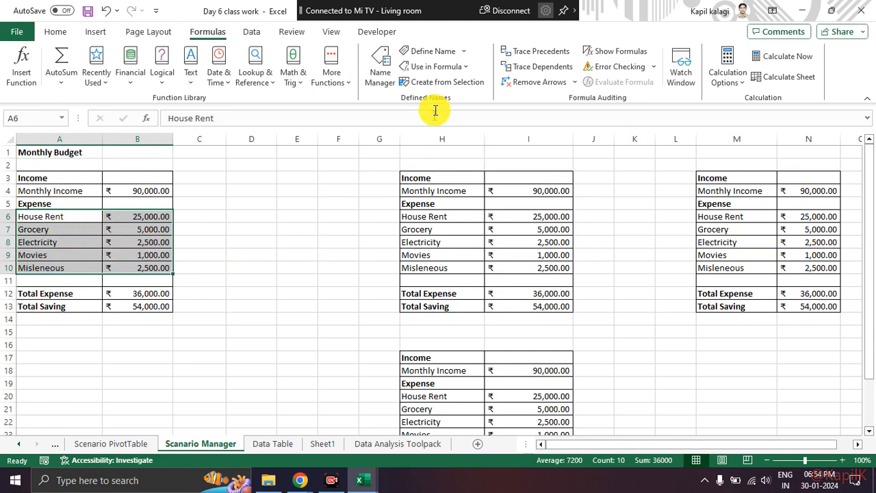
left_click(440, 85)
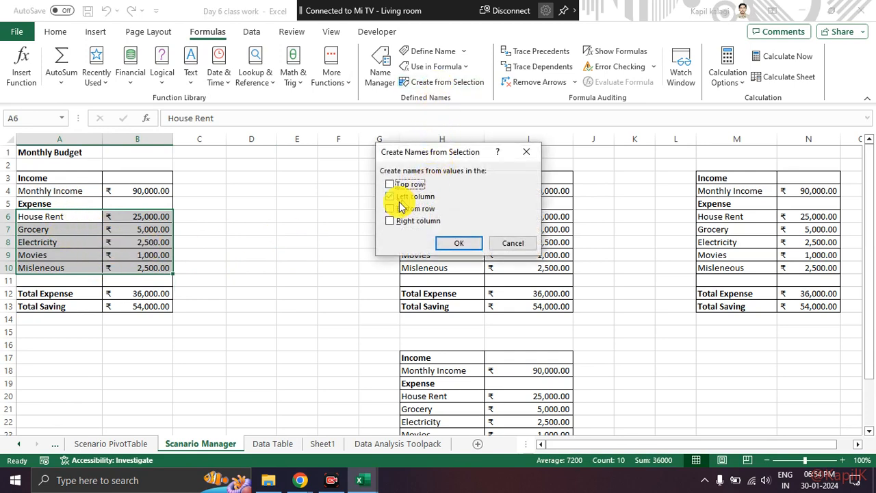
left_click_drag(385, 203, 441, 205)
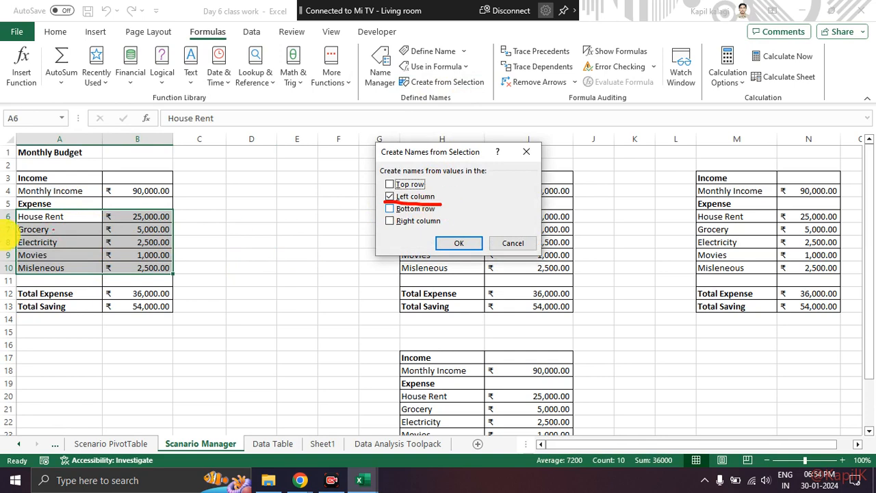
mouse_move(60, 218)
left_mouse_down()
mouse_move(123, 192)
mouse_move(121, 203)
left_mouse_up()
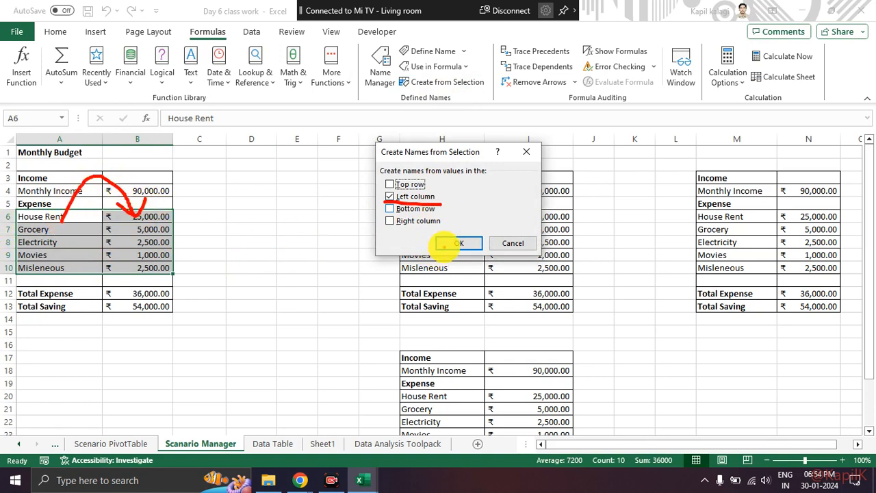
left_click(449, 245)
left_click(385, 279)
left_click(394, 279)
left_click(400, 280)
left_click(397, 280)
left_click(384, 279)
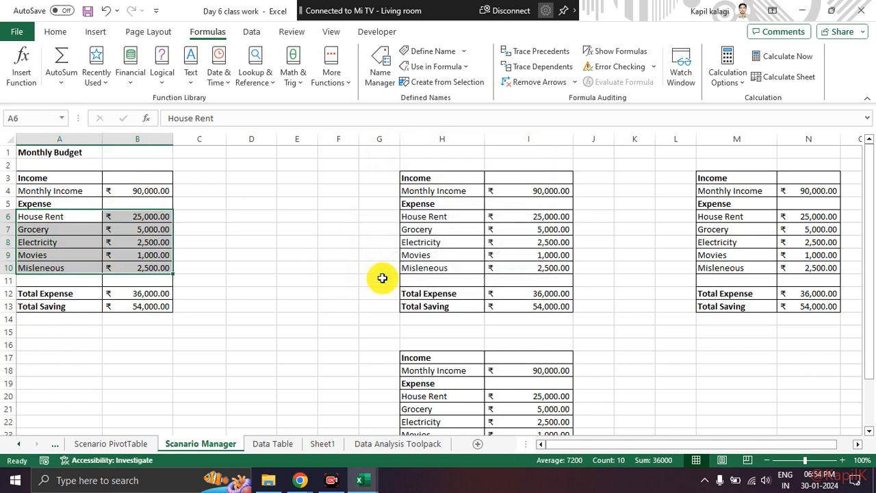
left_click(338, 278)
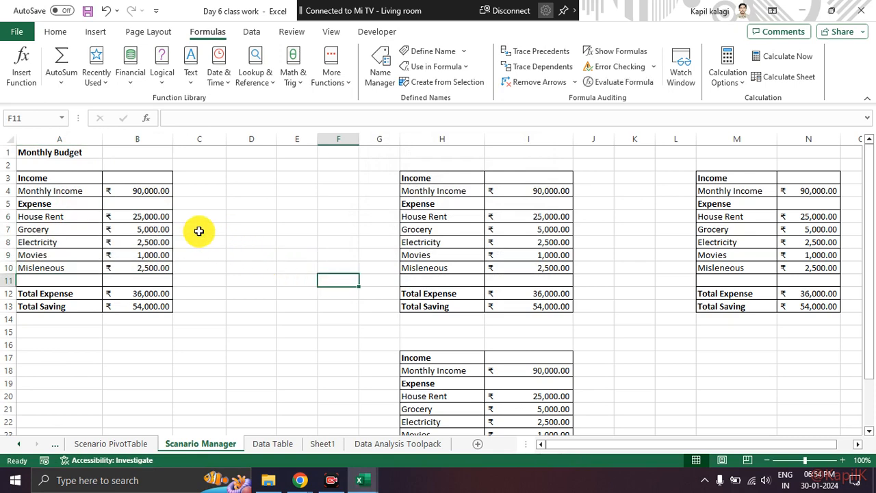
Compare the cell names of the House Rent label in A6 and its amount in B6.
left_click(152, 214)
left_click(200, 253)
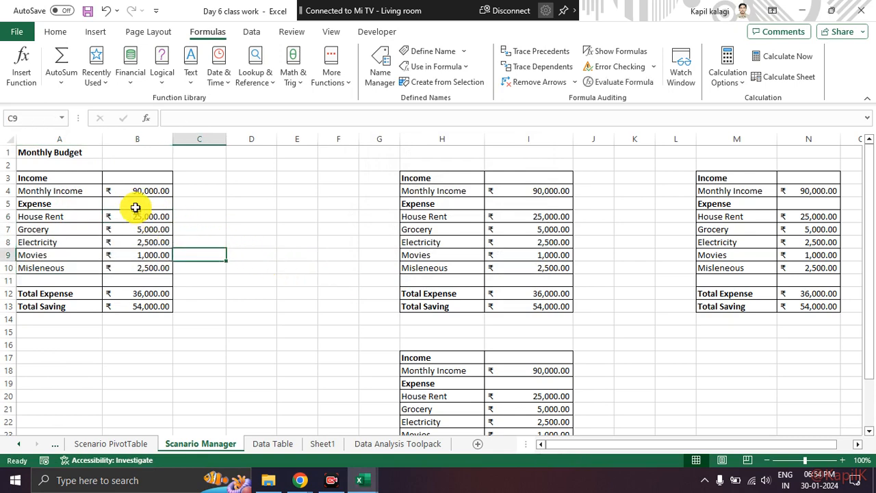
left_click(74, 217)
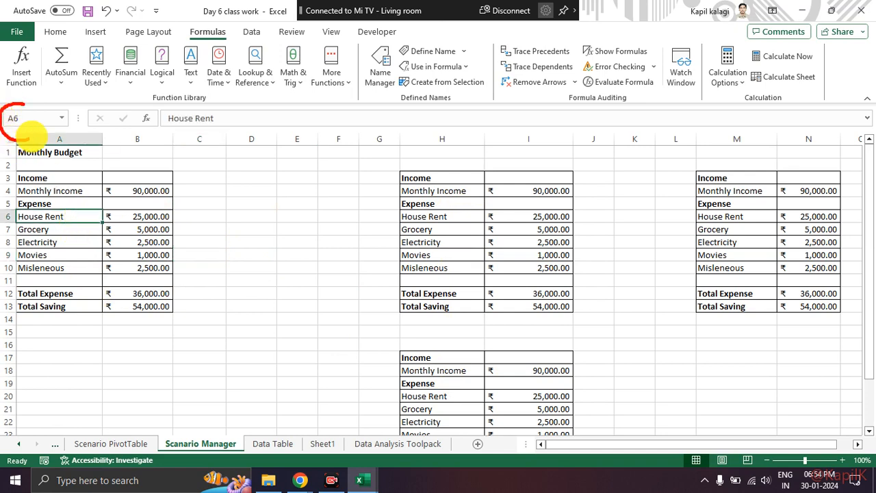
left_click(137, 216)
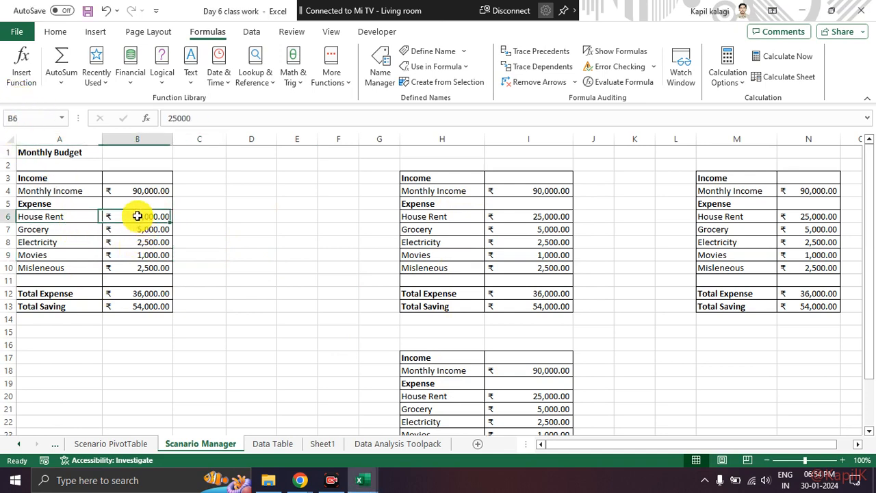
left_click_drag(4, 107, 74, 115)
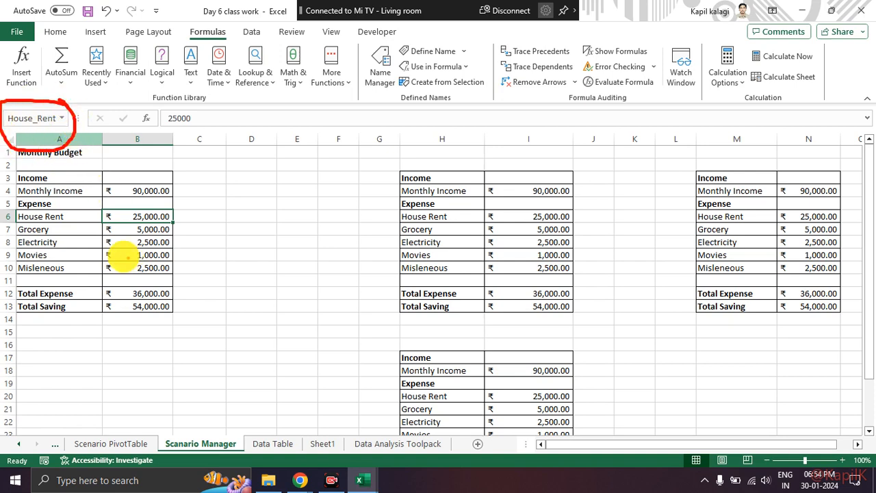
left_click_drag(85, 219, 113, 218)
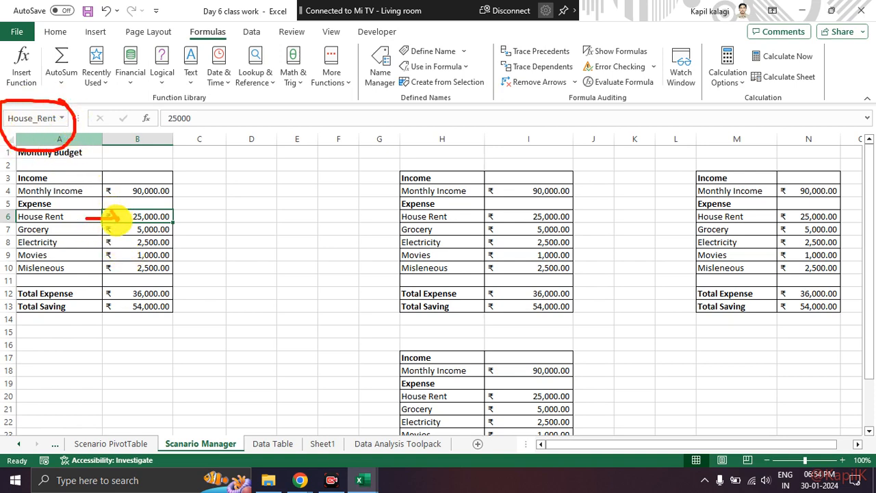
key("Escape")
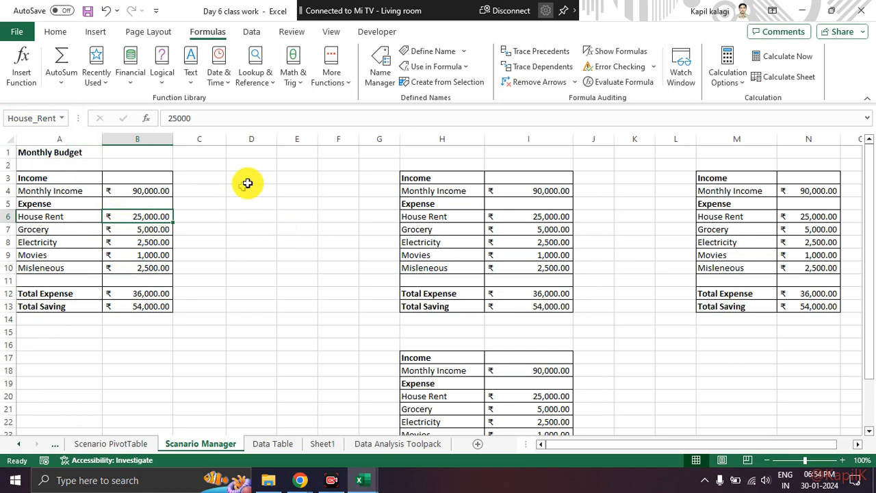
left_click(252, 31)
left_click(580, 73)
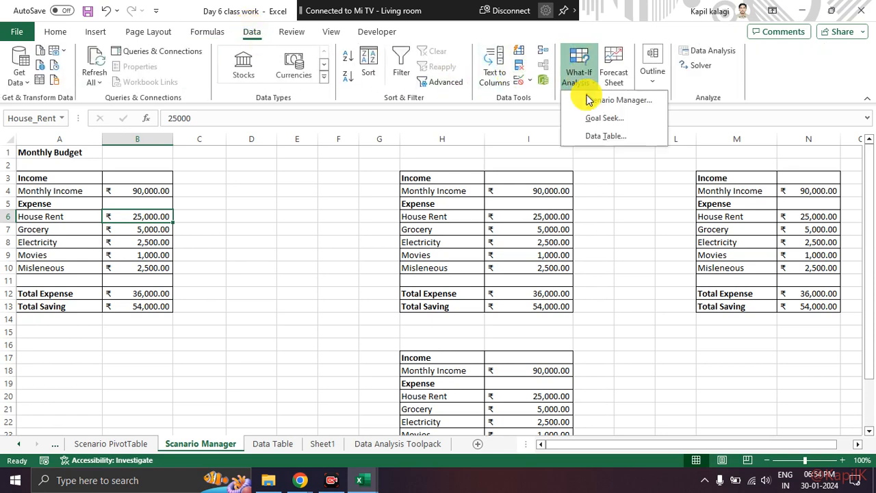
left_click(592, 101)
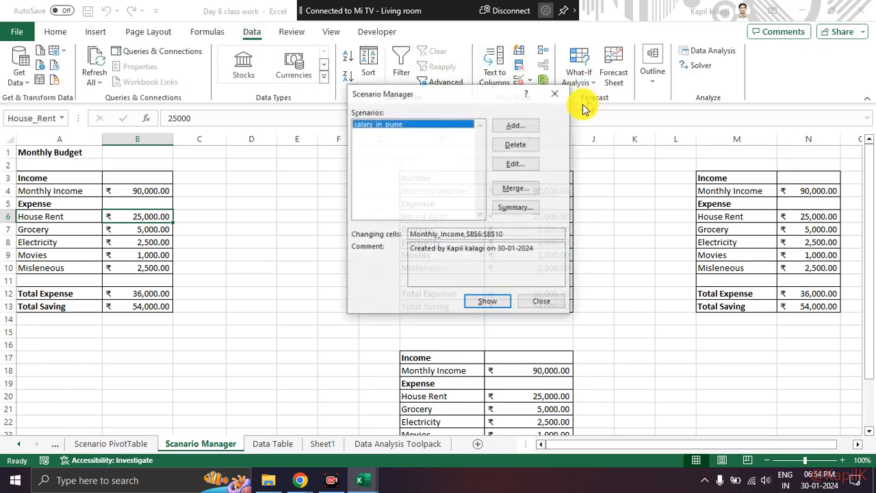
left_click(514, 126)
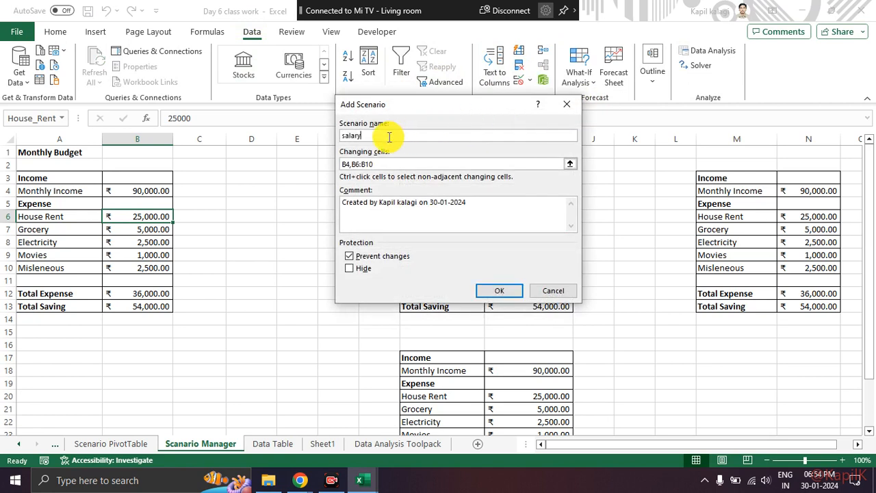
type("salary_in_sangli")
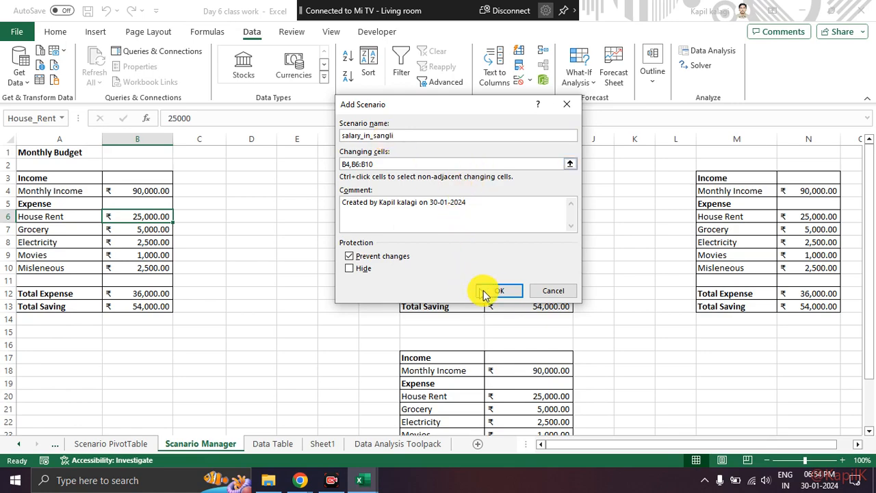
left_click(385, 164)
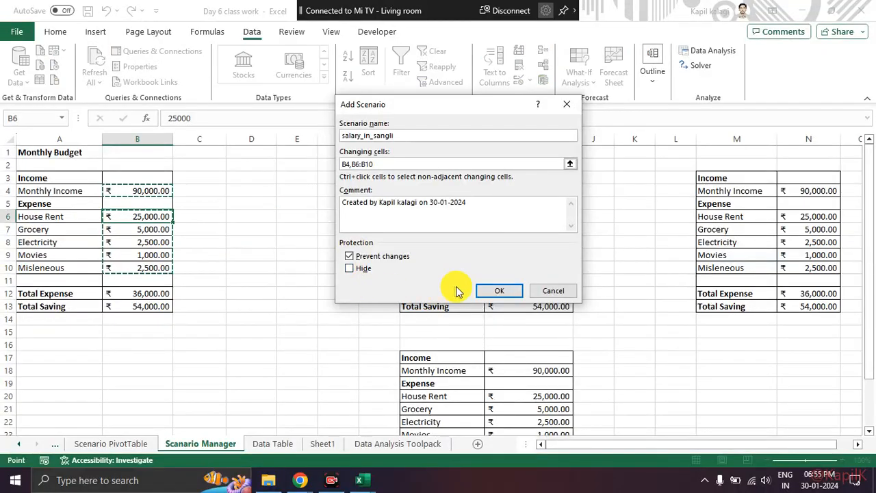
left_click(488, 290)
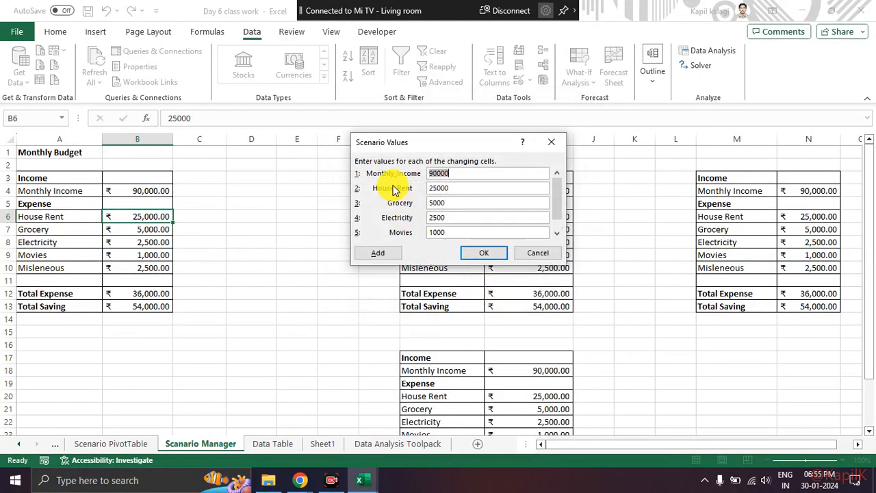
mouse_move(411, 165)
left_mouse_down()
mouse_move(372, 171)
mouse_move(401, 228)
mouse_move(414, 143)
left_mouse_up()
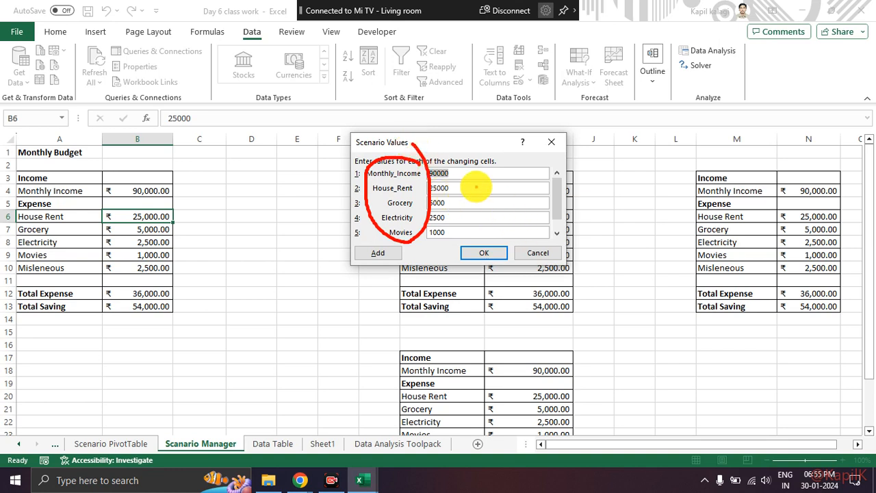
key("Escape")
key("Escape")
left_click(593, 86)
left_click(593, 115)
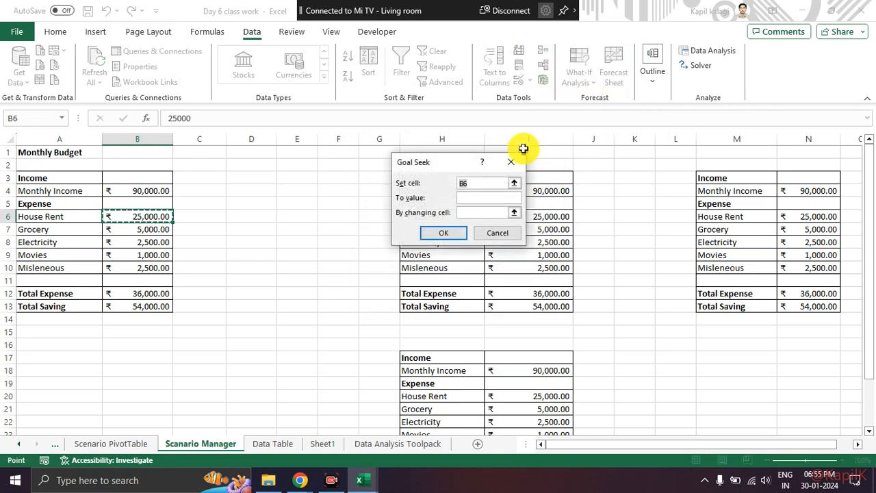
left_click(511, 161)
Add a scenario named salary_in_sanlgi in Scenario Manager with B4,B6:B10 as the changing cells.
left_click(579, 75)
left_click(581, 102)
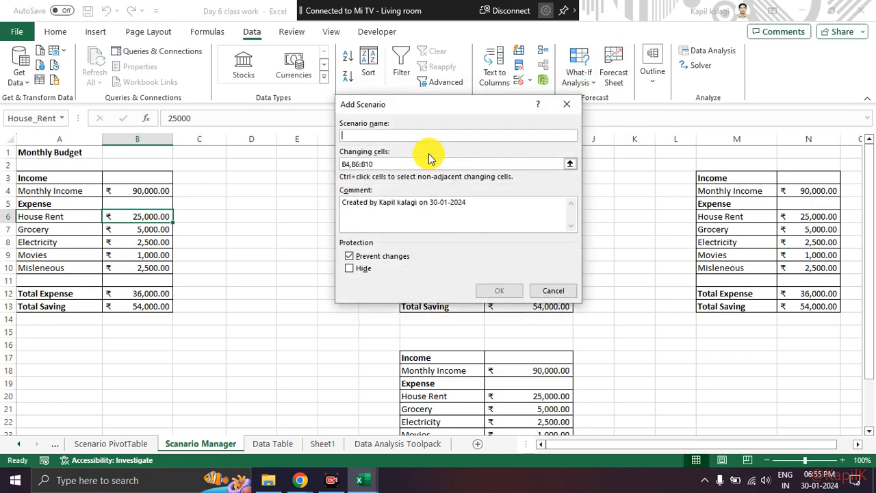
type("salary_in_sanlgi")
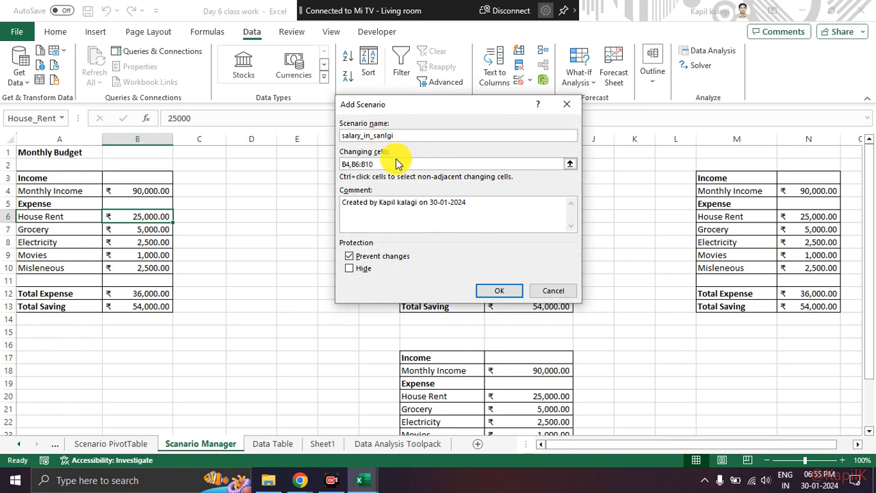
left_click(505, 290)
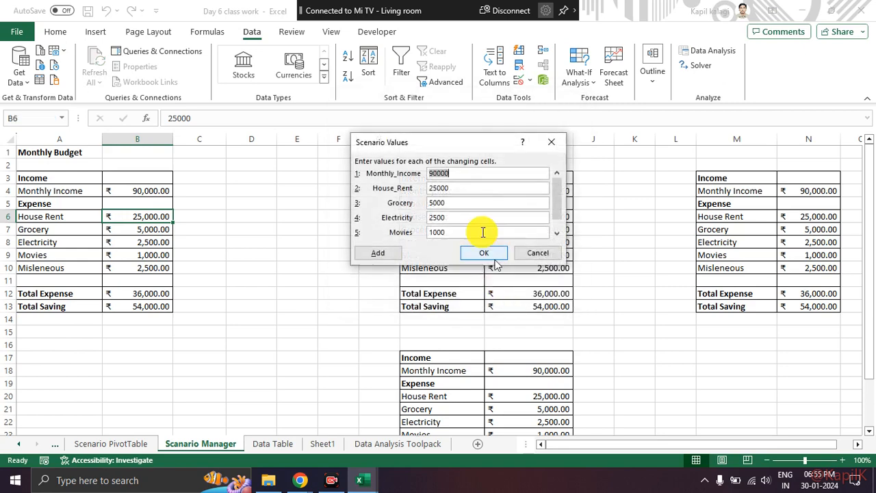
Set the new scenario's Monthly_Income to 60000, House_Rent to 10000 and Grocery to 2500.
left_click(456, 174)
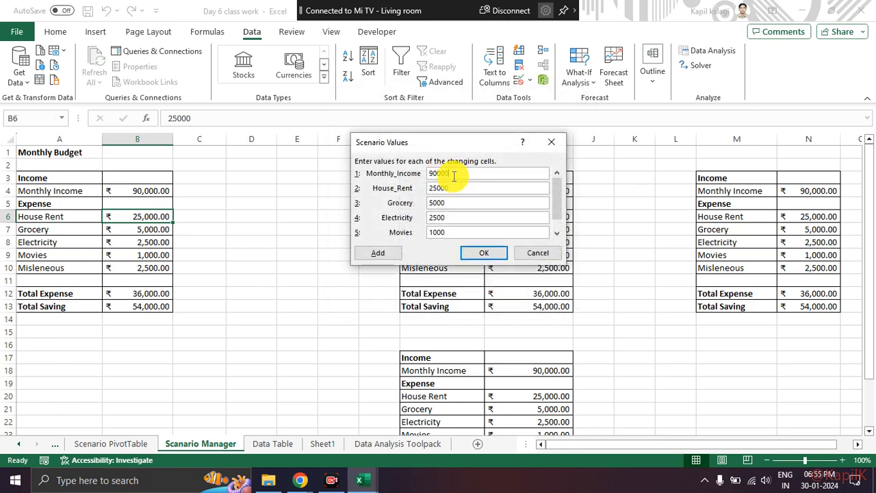
left_click_drag(450, 173, 403, 173)
type("6000")
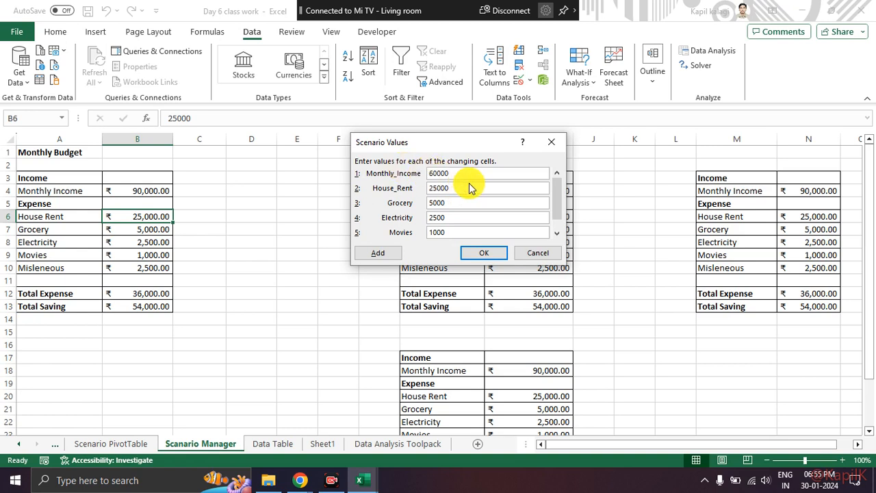
left_click_drag(469, 184, 375, 183)
type("10")
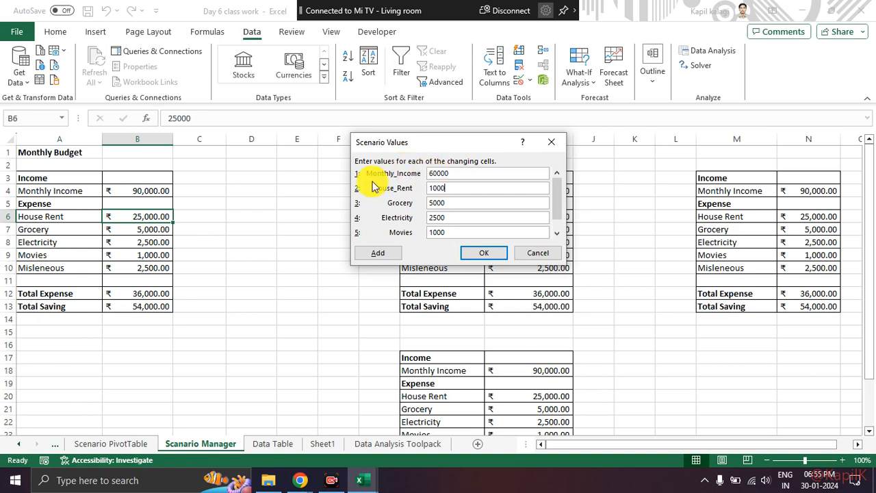
left_click_drag(456, 202, 382, 205)
type("25")
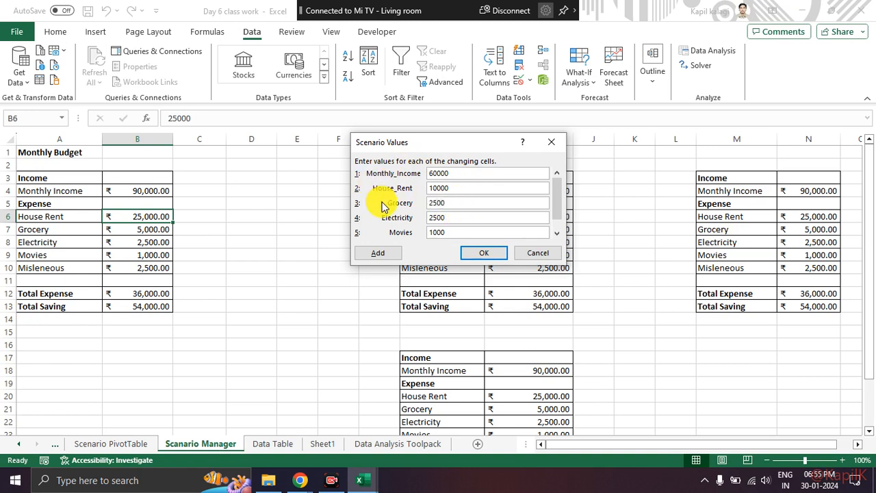
Set the scenario's Electricity to 500, Movies to 200 and Misleneous to 1200, and save the scenario.
left_click_drag(470, 218, 369, 219)
type("50")
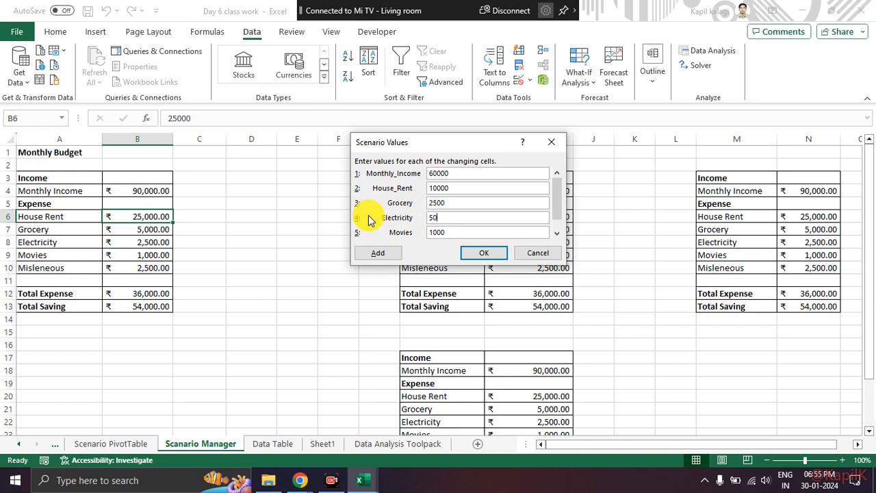
left_click_drag(456, 232, 357, 235)
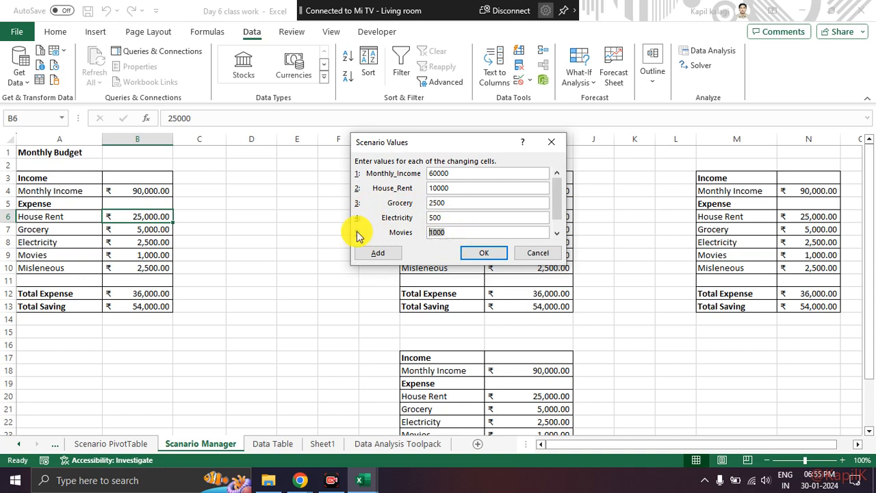
type("200")
key("Tab")
left_click(469, 229)
left_click_drag(468, 229, 391, 231)
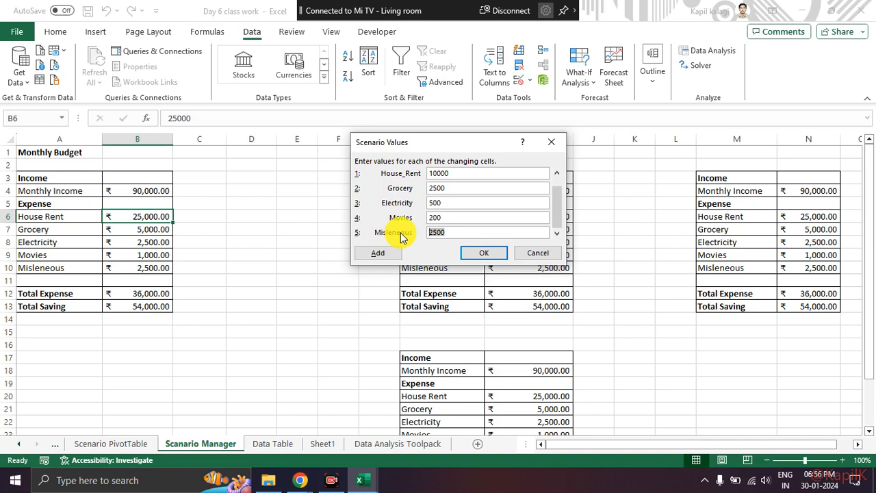
type("1200")
left_click(492, 255)
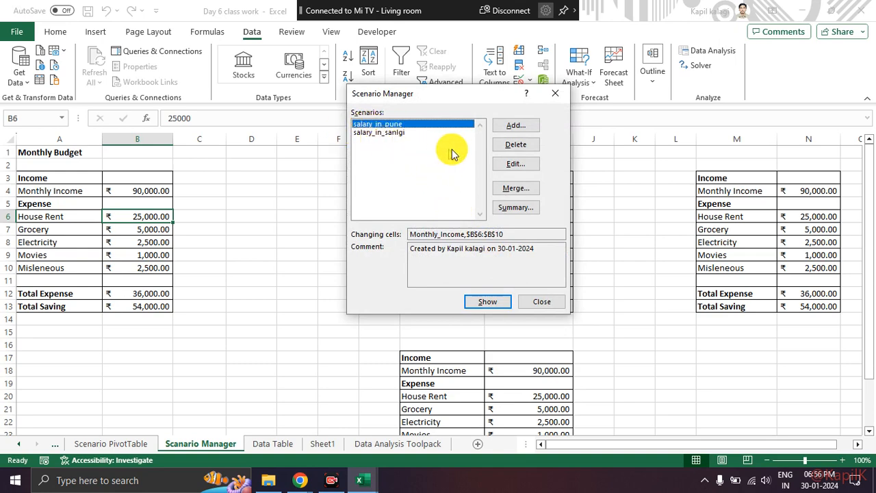
Add another scenario named salary_in_Mumbai with B4,B6:B10 as the changing cells.
left_click(500, 130)
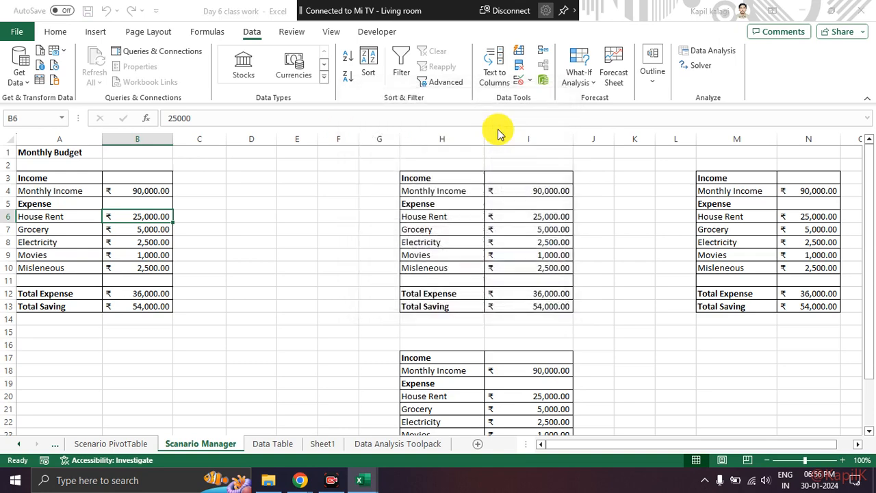
type("salary")
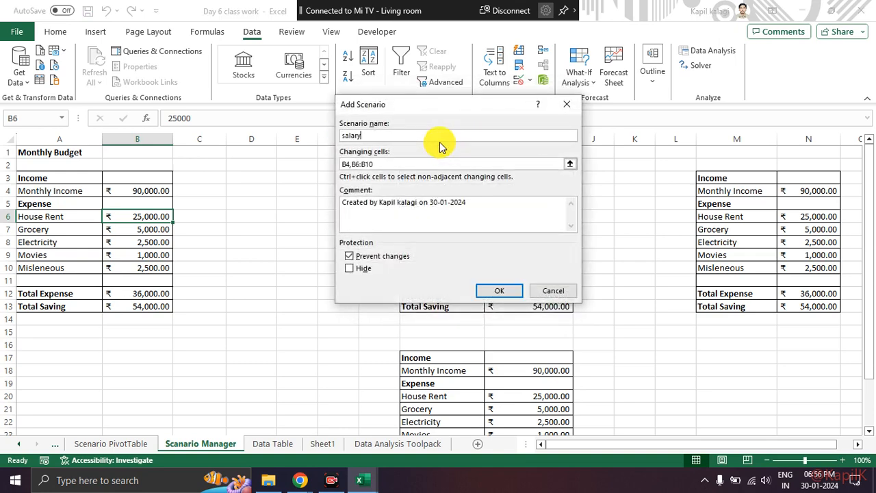
type("_in_Mumbai")
left_click(371, 165)
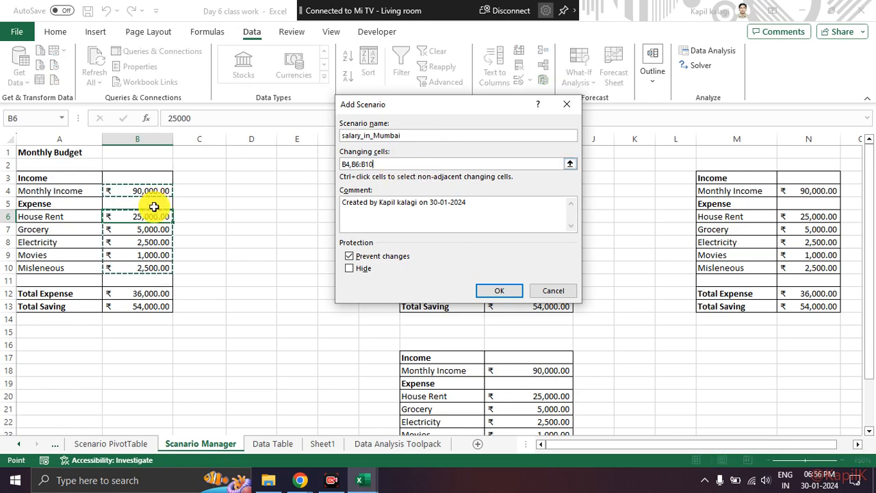
left_click(510, 291)
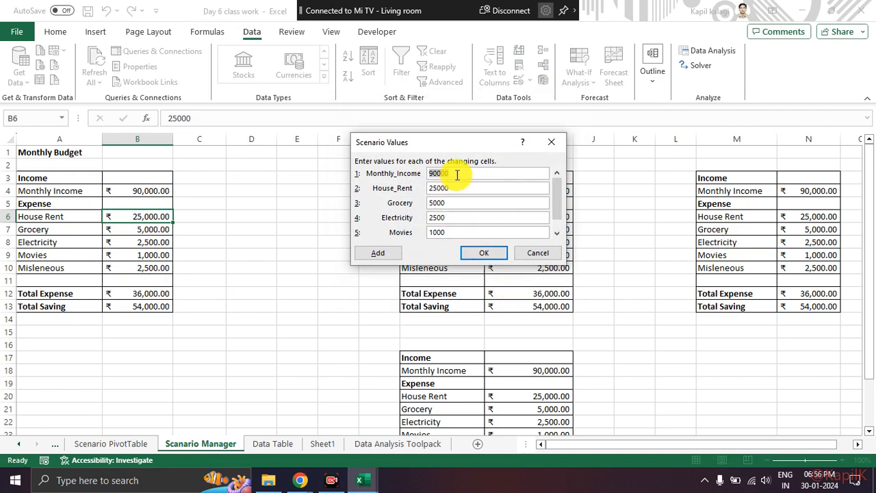
Set the Mumbai scenario's Monthly_Income to 120000, House_Rent to 35000, Grocery to 6000 and Electricity to 2800.
type("12")
key("Tab")
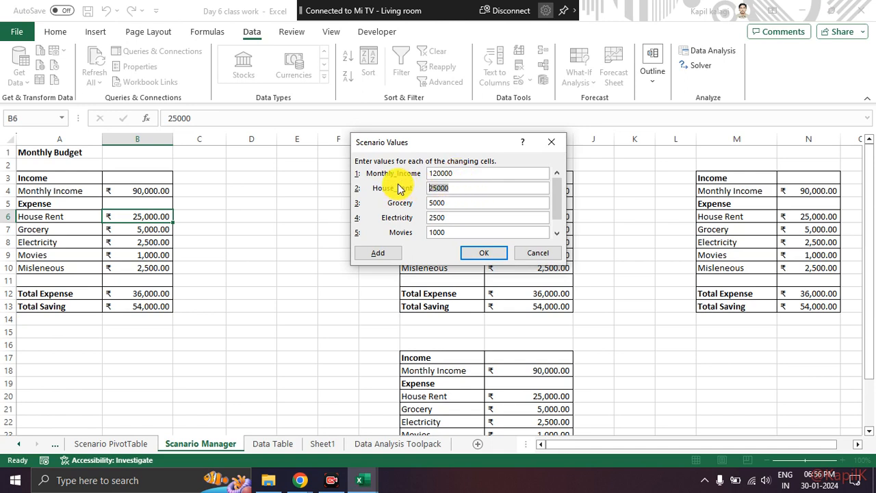
type("35")
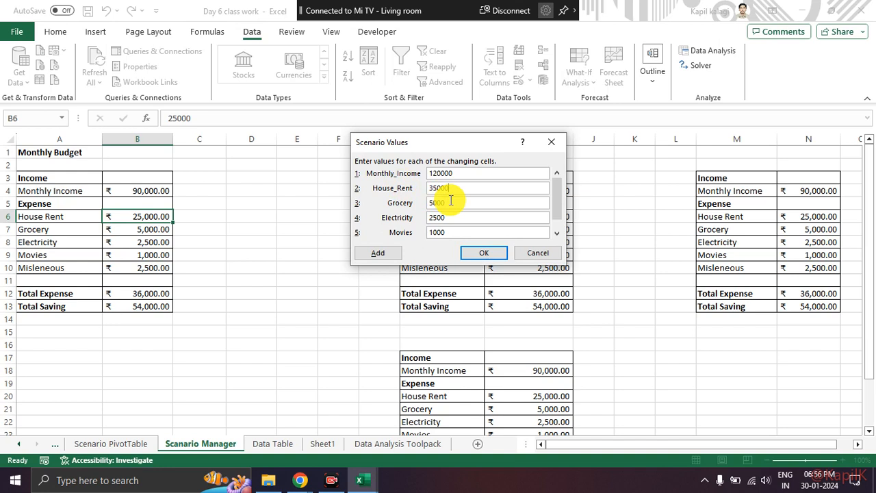
key("Tab")
type("6000")
key("Tab")
type("2800")
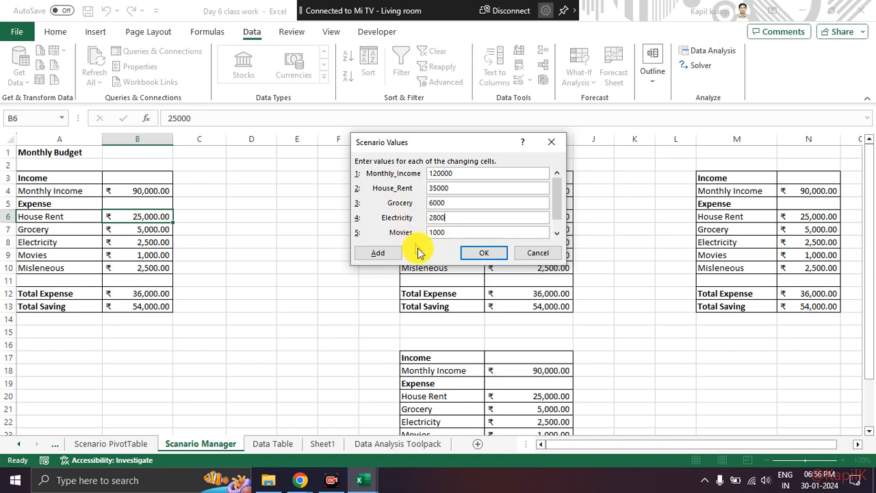
Set the Mumbai scenario's Movies to 2500, enter a new Misleneous value and save the scenario.
key("Tab")
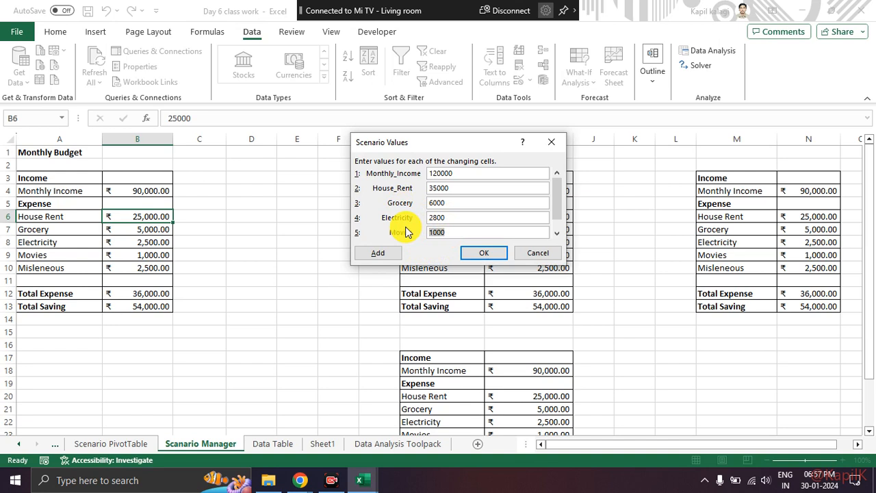
type("18")
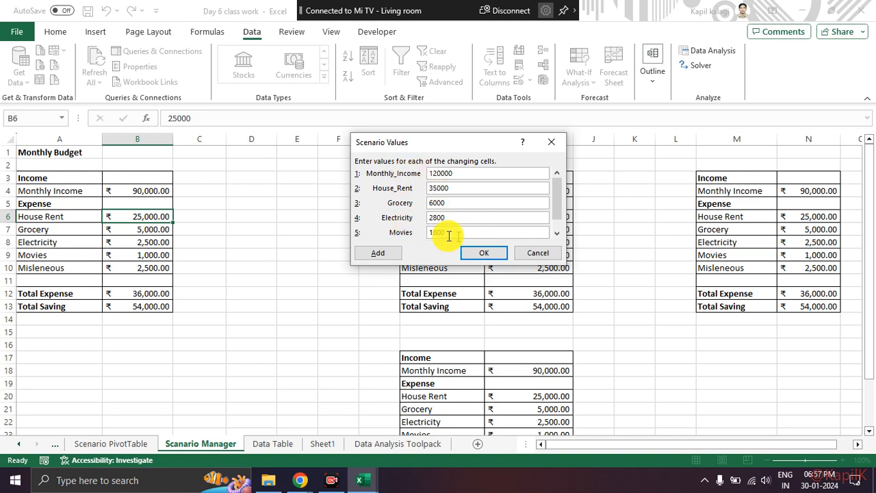
left_click_drag(446, 233, 394, 240)
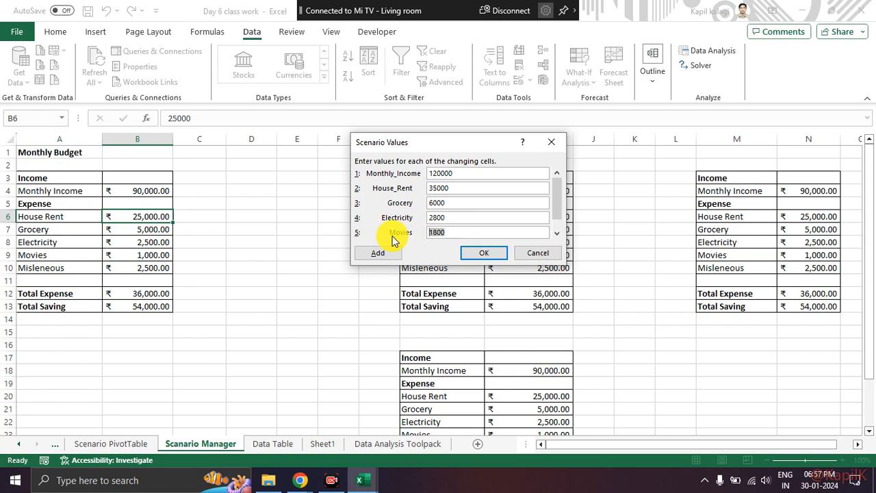
type("2500")
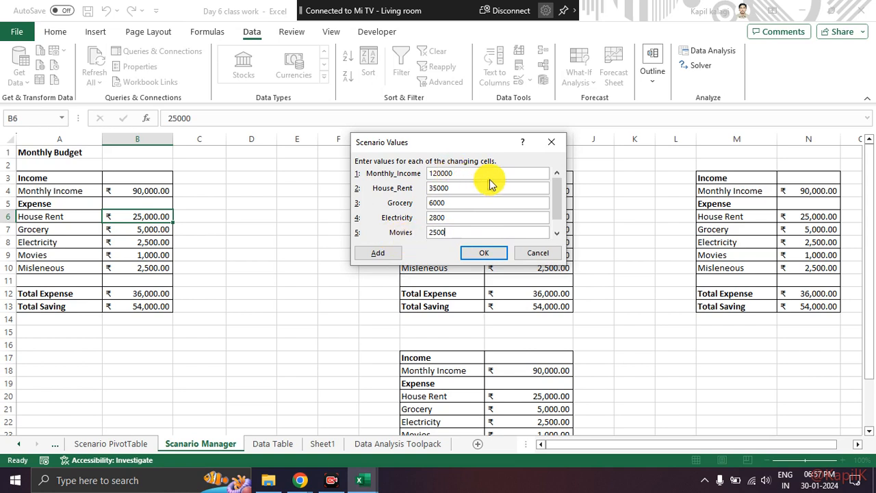
left_click(557, 233)
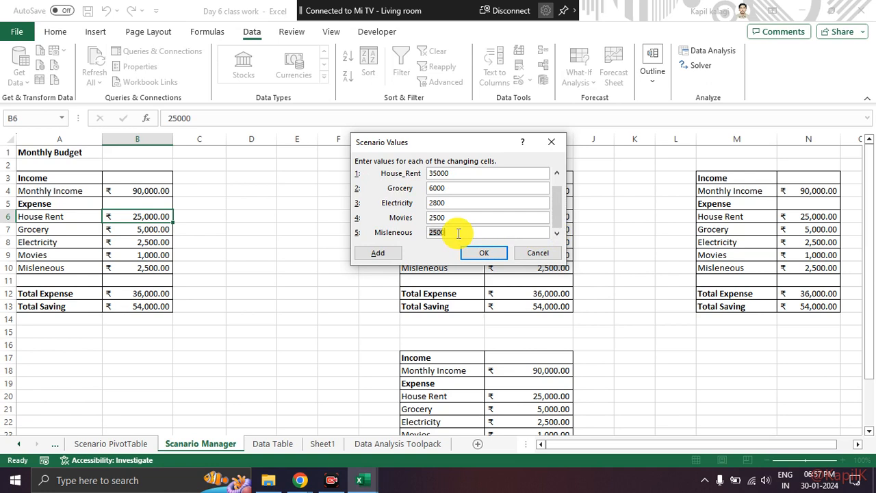
type("60")
left_click(482, 255)
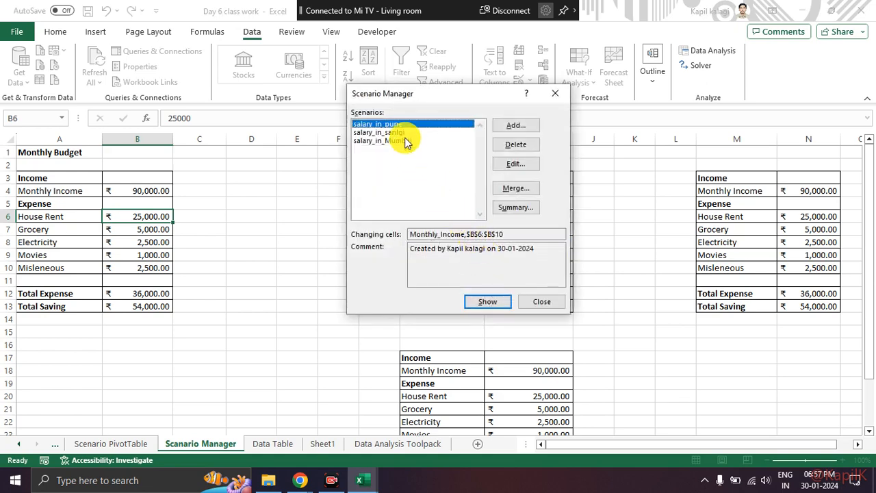
left_click_drag(402, 95, 302, 93)
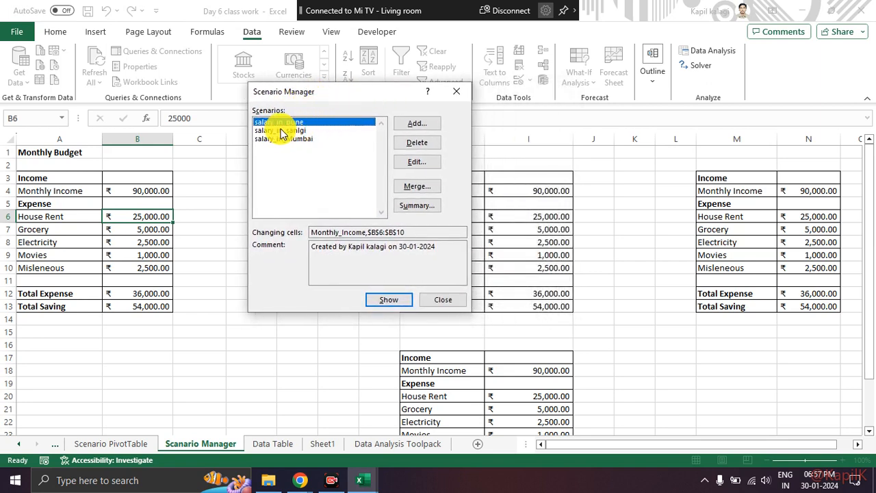
Show the salary_in_Mumbai scenario in the Monthly Budget and examine its income, expenses, Total Expense and Total Saving.
left_click(280, 140)
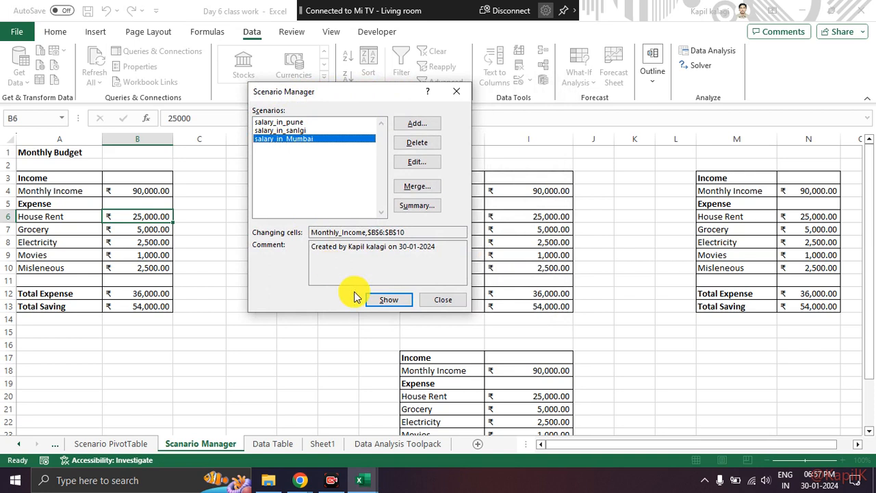
mouse_move(414, 273)
left_mouse_down()
mouse_move(359, 311)
mouse_move(373, 291)
left_mouse_up()
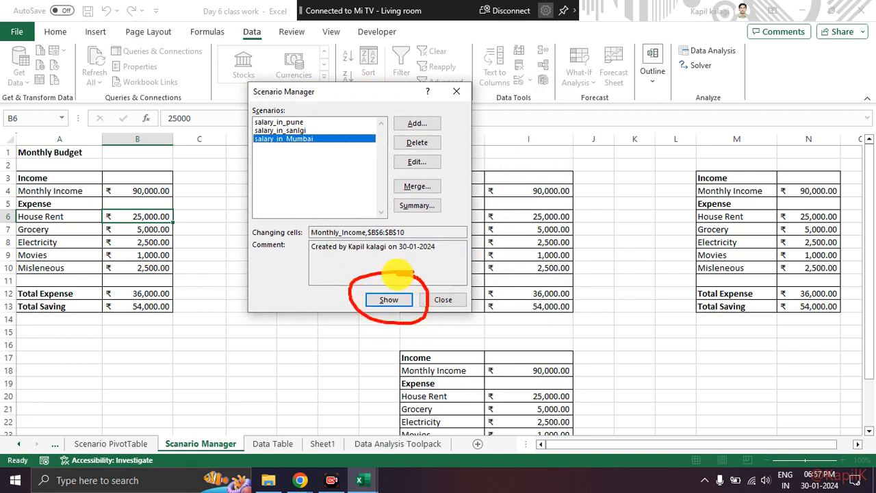
left_click(389, 299)
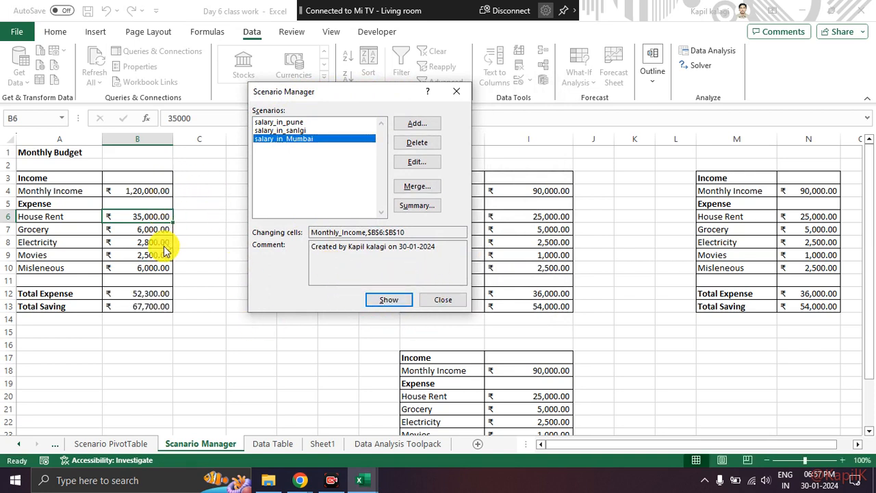
mouse_move(190, 284)
left_mouse_down()
mouse_move(110, 287)
mouse_move(196, 305)
mouse_move(189, 270)
left_mouse_up()
mouse_move(185, 191)
left_mouse_down()
mouse_move(107, 182)
mouse_move(154, 180)
left_mouse_up()
left_click_drag(182, 221, 196, 274)
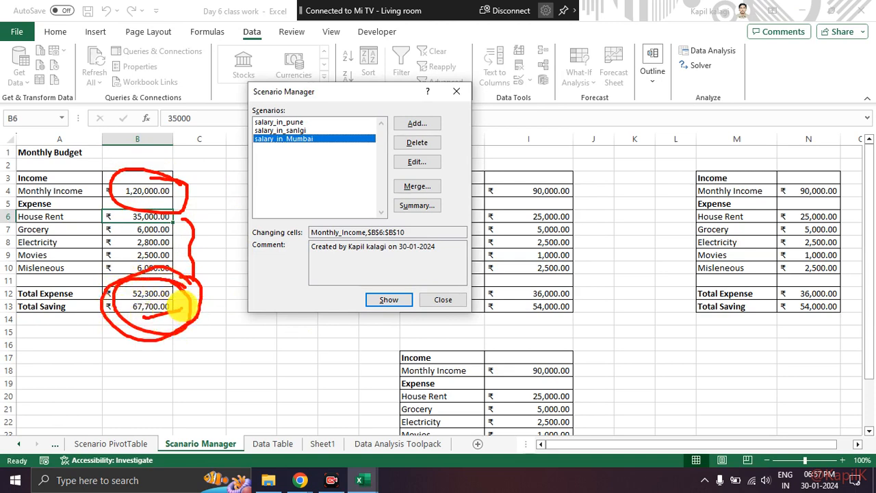
key("Escape")
Show the salary_in_sanlgi scenario in the Monthly Budget, followed by the salary_in_pune scenario.
left_click(294, 130)
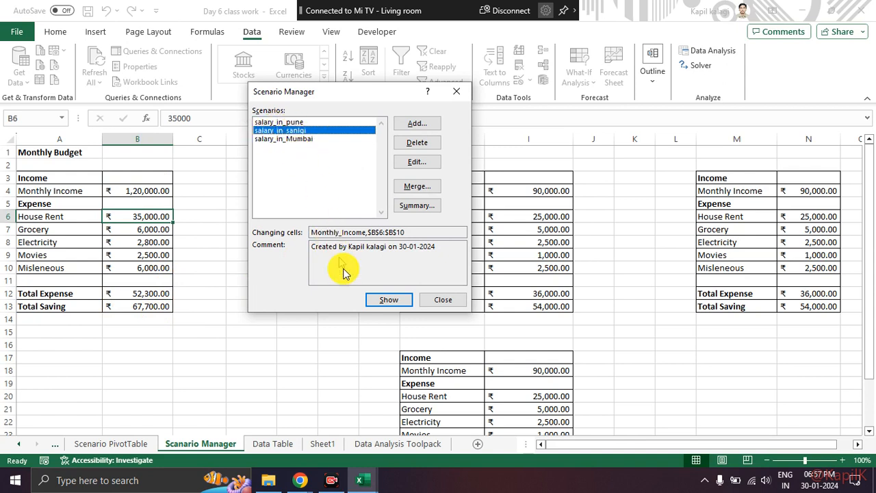
left_click(376, 302)
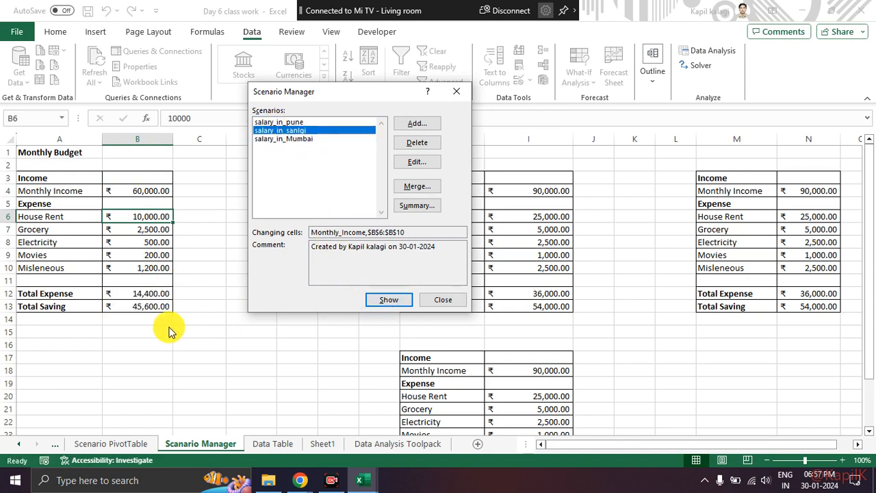
left_click(294, 122)
left_click(384, 301)
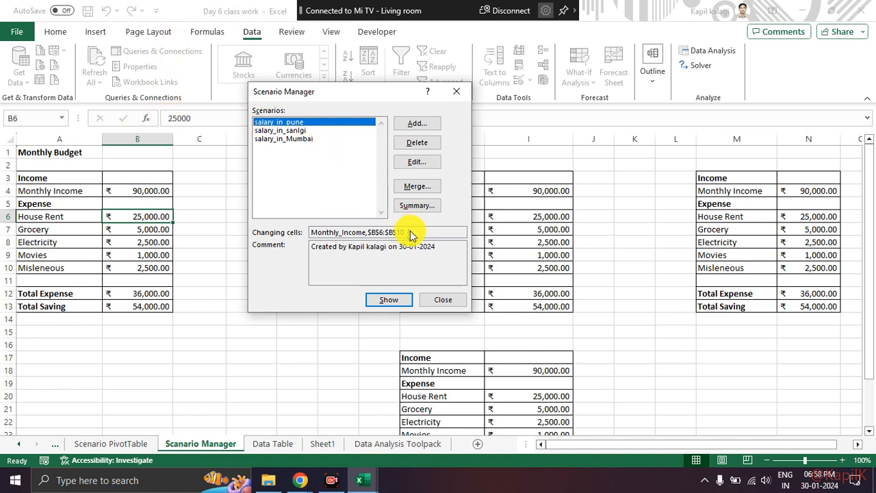
Generate a Scenario summary report of the three salary scenarios with the empty cell I36 as the result cell.
mouse_move(444, 194)
left_mouse_down()
mouse_move(396, 197)
mouse_move(392, 216)
mouse_move(438, 189)
left_mouse_up()
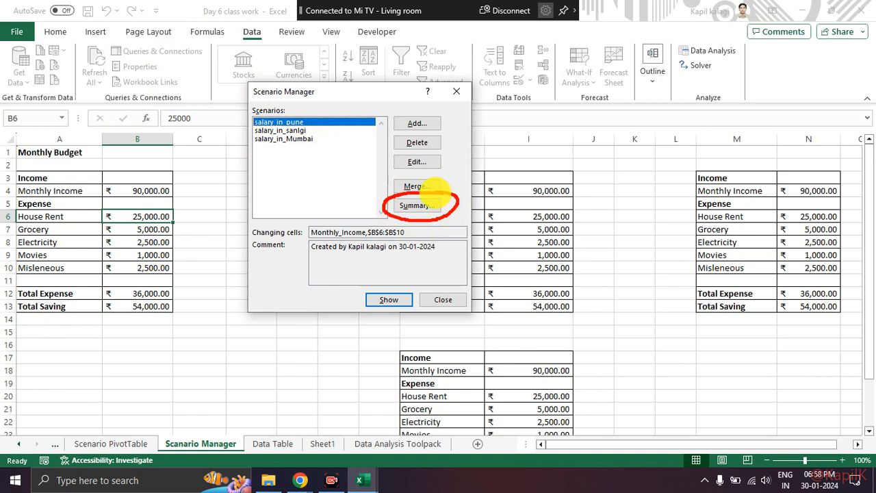
left_click(415, 205)
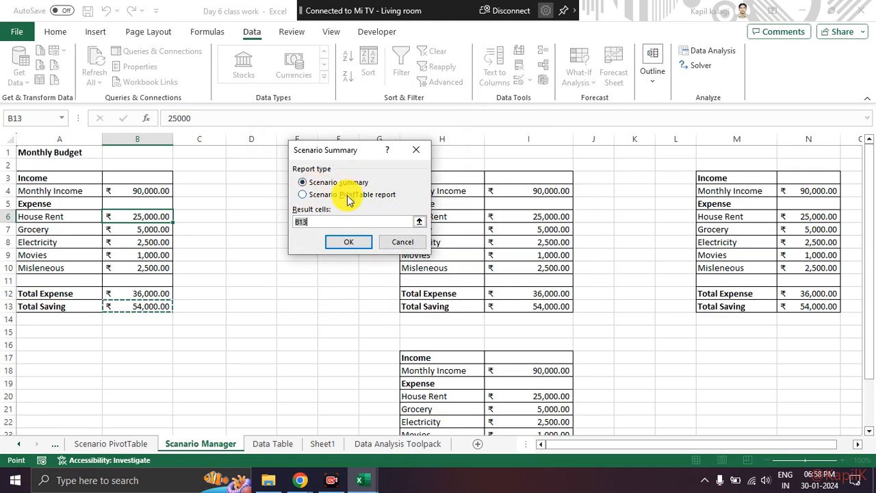
left_click(308, 221)
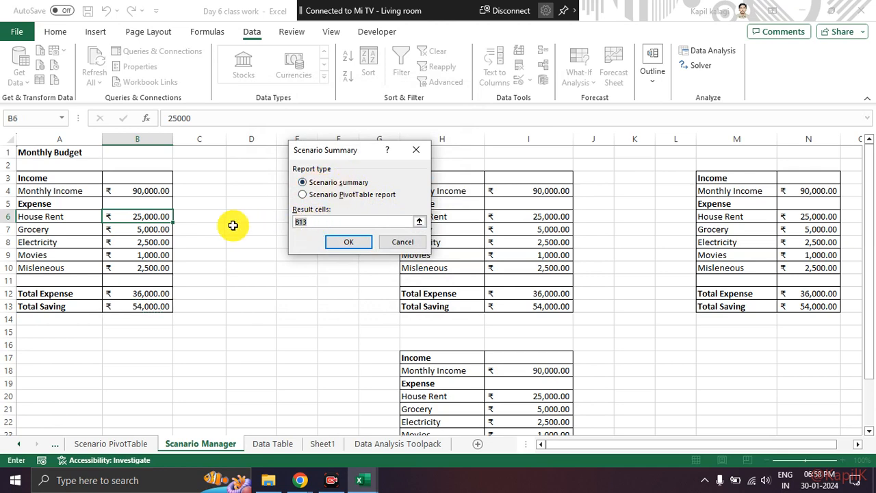
key("BackSpace")
scroll(315, 287, "down", 8)
left_click(510, 293)
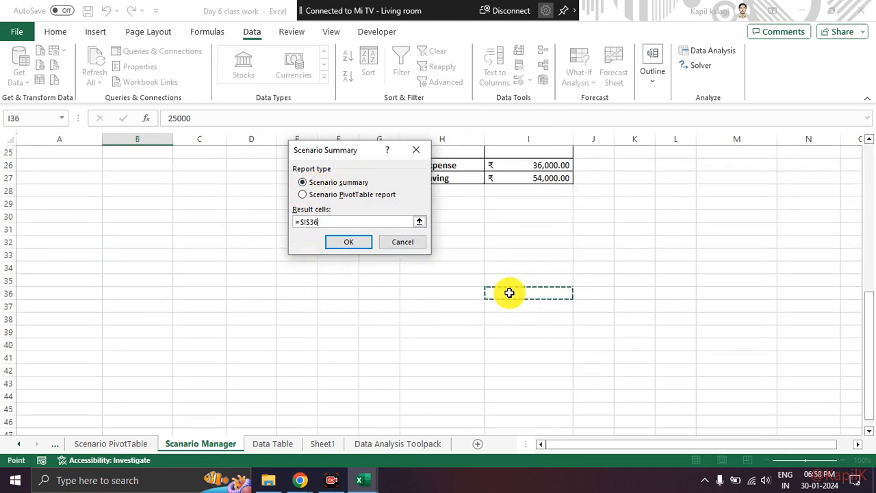
left_click(360, 246)
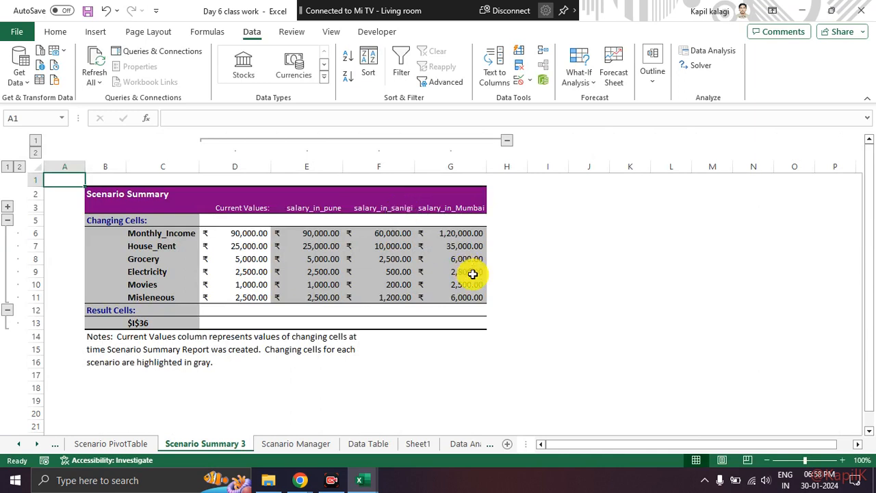
Look over the summary report's changing cells and its Pune, Sangli and Mumbai scenario columns at 120% zoom.
left_click(558, 322)
left_click_drag(122, 221, 145, 320)
left_click(265, 313)
left_click_drag(291, 207, 455, 209)
left_click(507, 310)
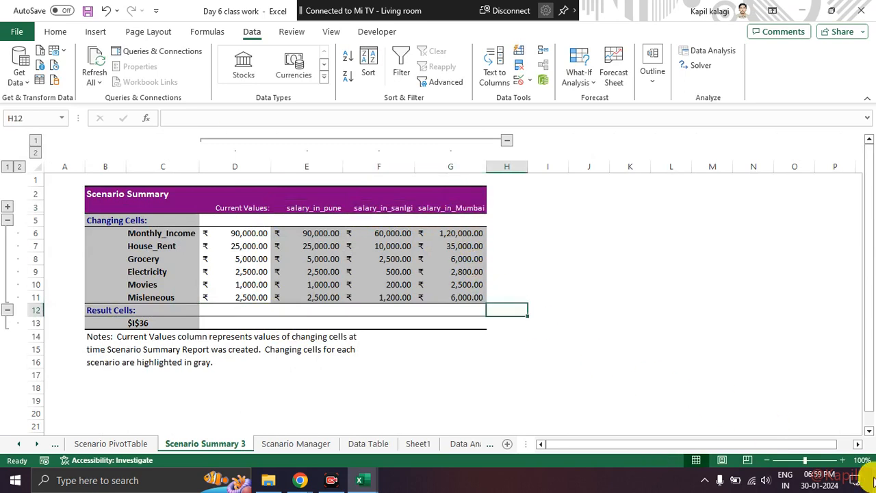
left_click(843, 461)
left_click(843, 460)
left_click(352, 217)
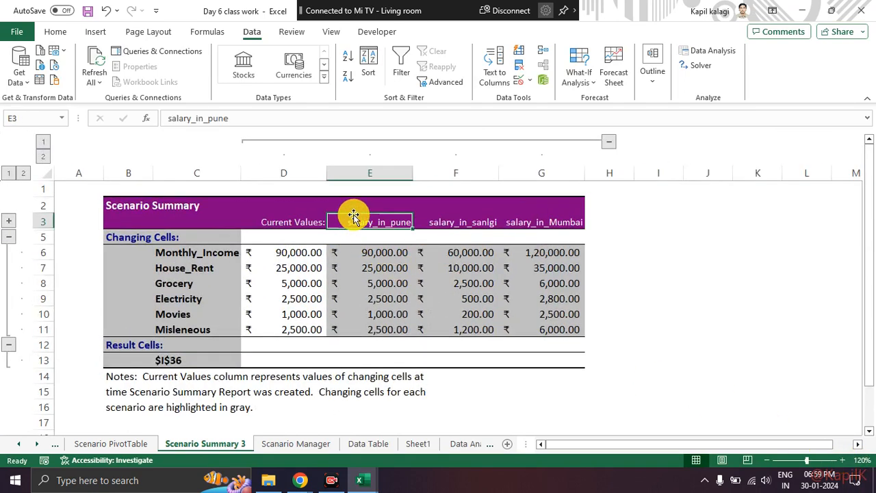
left_click(484, 227)
left_click(575, 222)
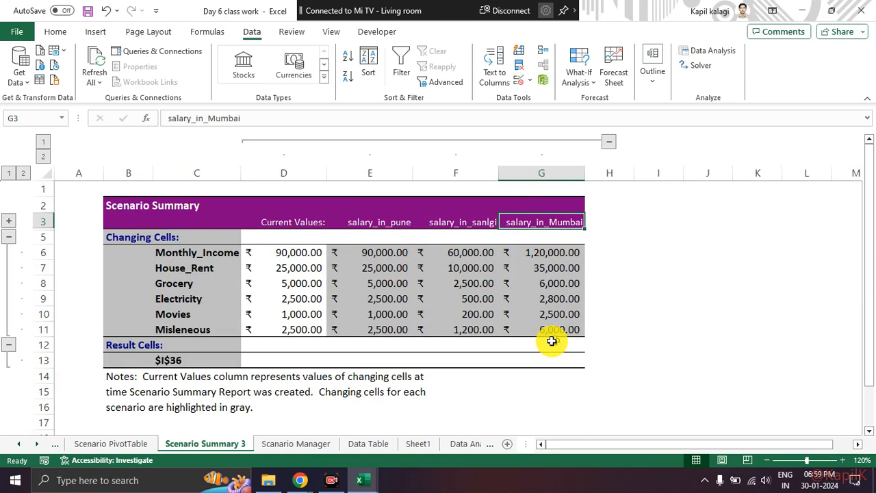
left_click(540, 376)
left_click_drag(375, 251, 385, 310)
left_click(431, 259)
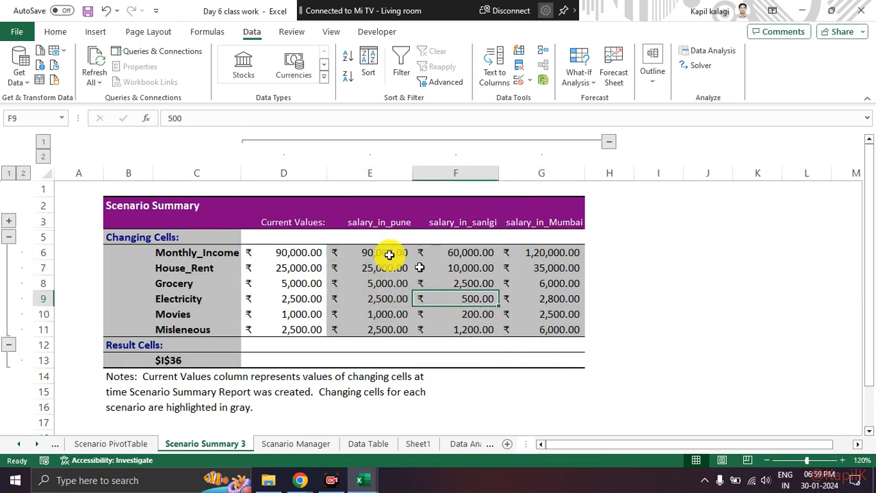
Compare the income and expense rows across the scenarios in the summary report, and check its Result Cells row.
left_click_drag(210, 252, 549, 255)
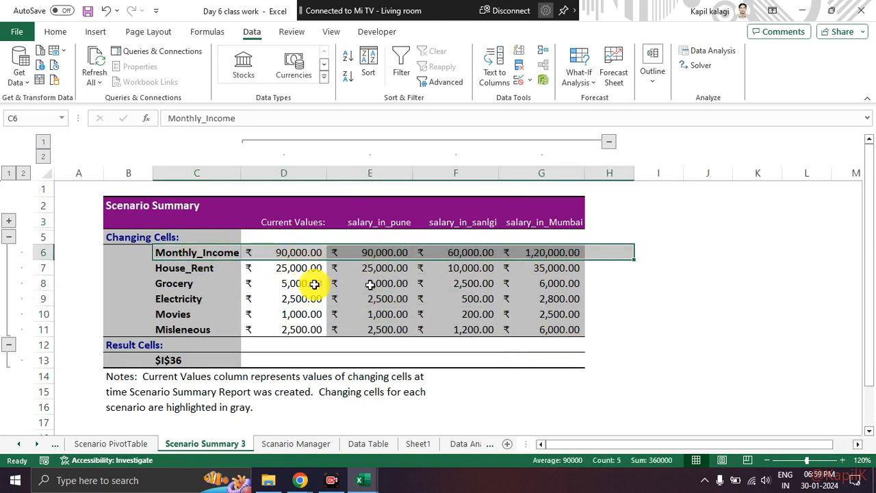
left_click_drag(190, 267, 571, 276)
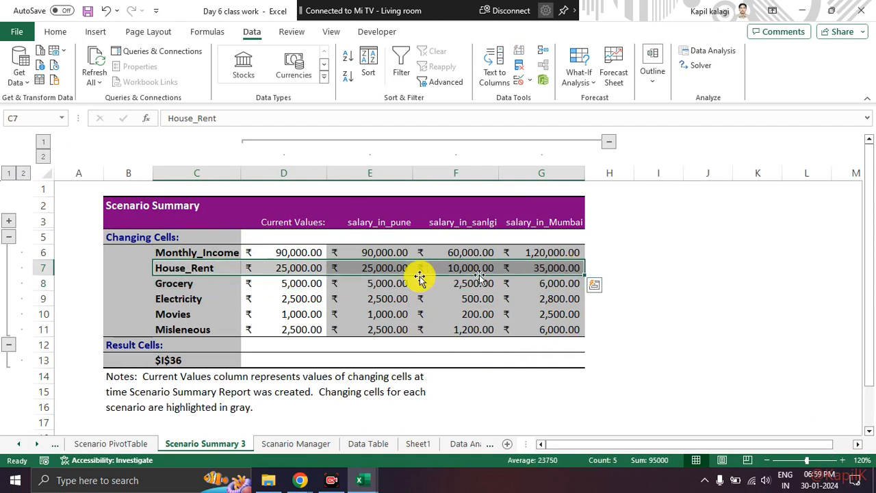
left_click_drag(192, 284, 568, 282)
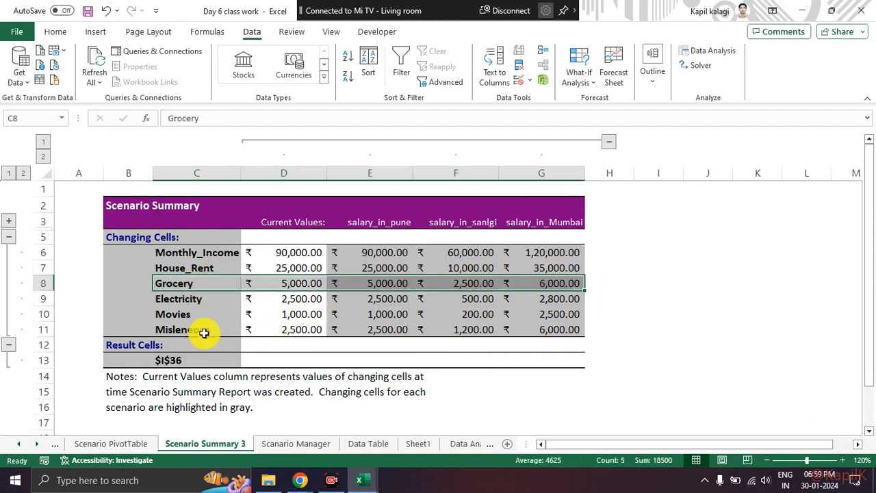
left_click_drag(195, 329, 549, 314)
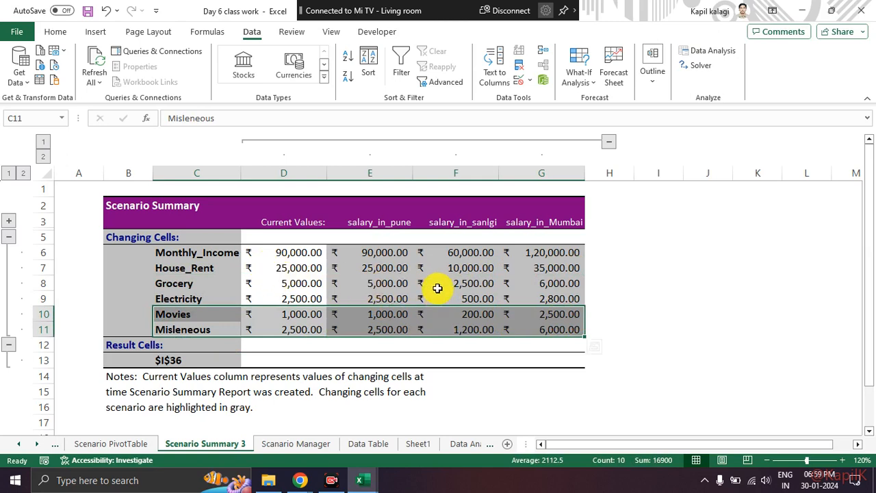
left_click(422, 270)
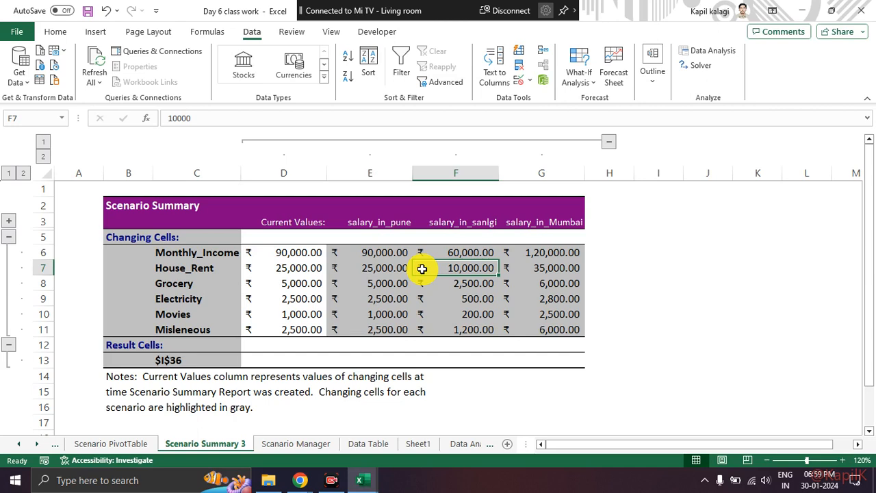
left_click(178, 361)
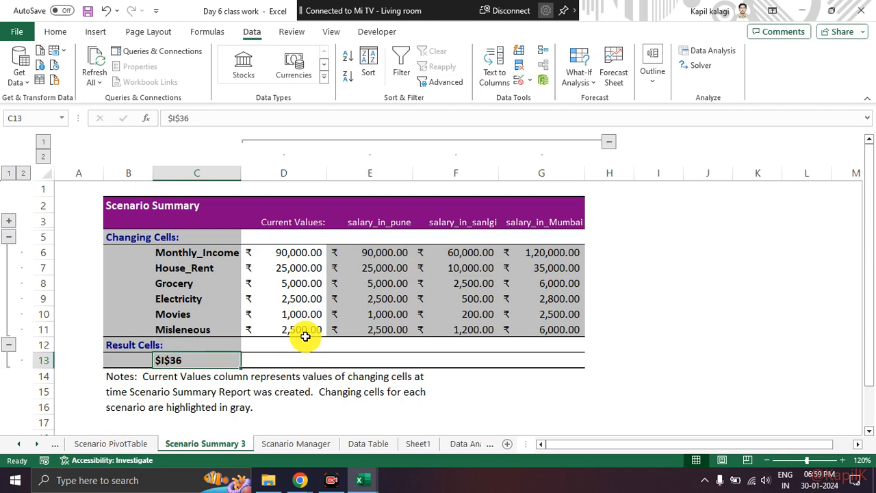
left_click_drag(225, 363, 557, 361)
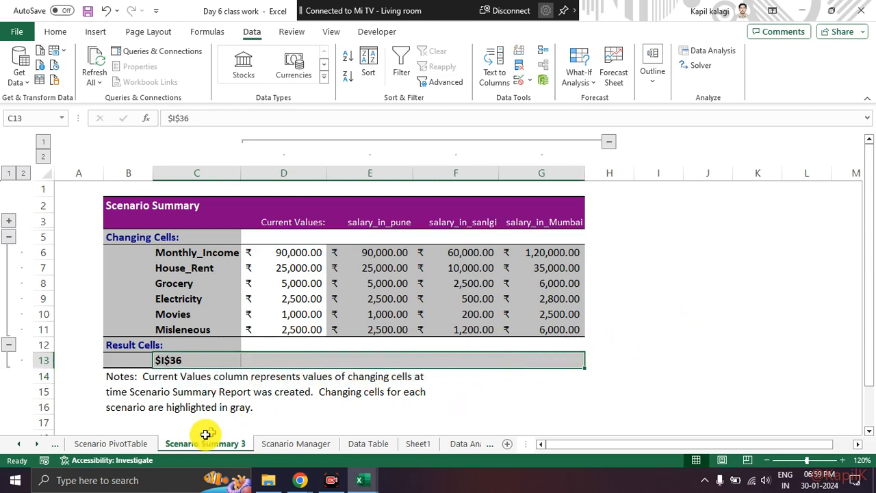
Generate a Scenario PivotTable report from the Scanario Manager sheet's scenarios with the Total Saving cell B13 as the result cell.
left_click(96, 446)
left_click(290, 445)
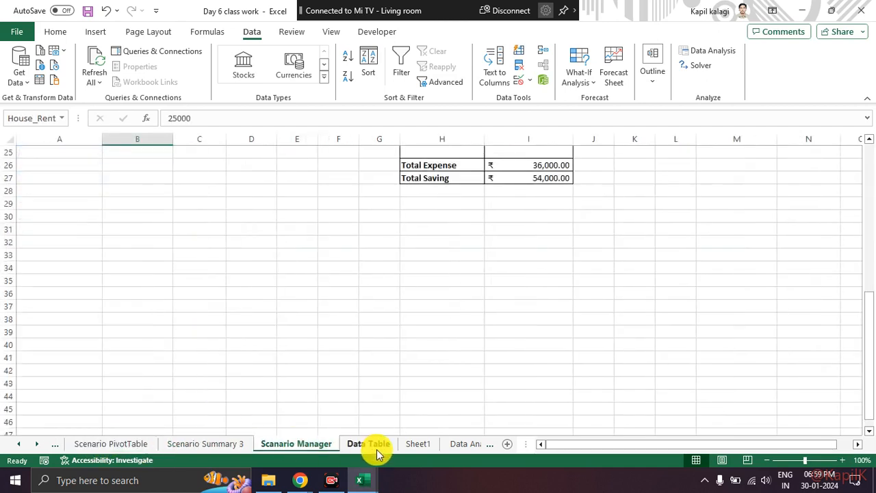
scroll(338, 350, "up", 8)
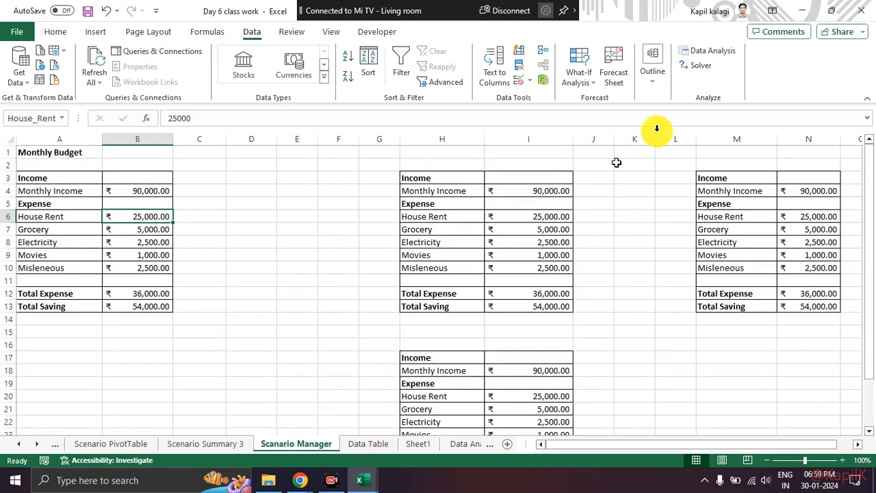
left_click(585, 87)
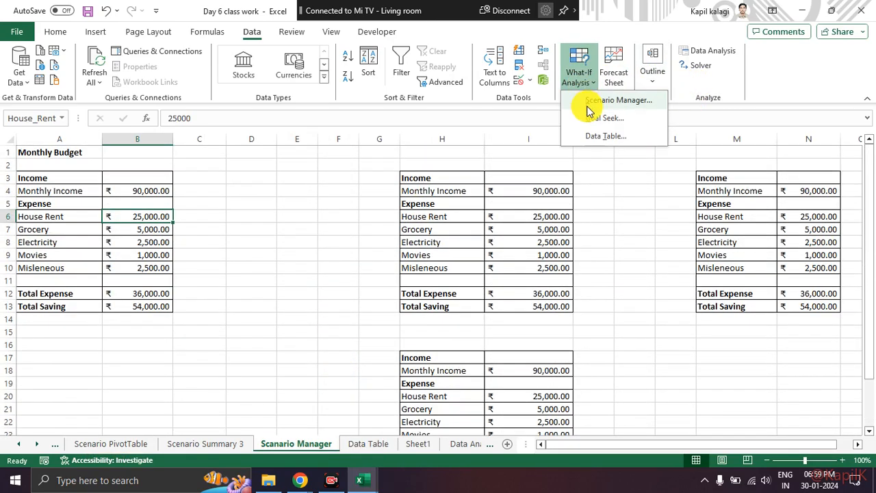
left_click(585, 102)
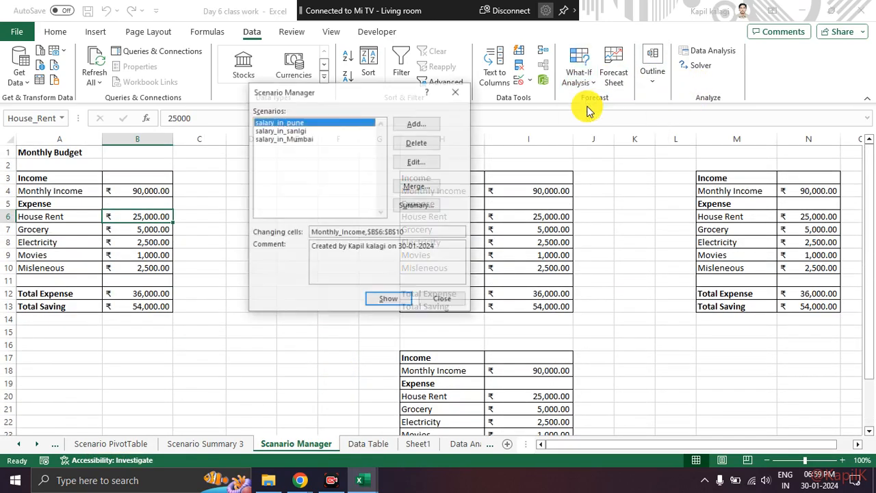
left_click(411, 206)
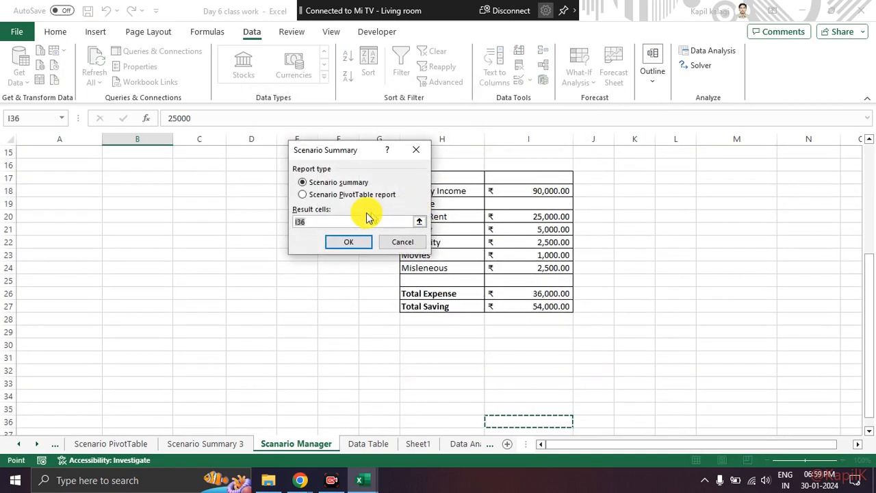
scroll(185, 259, "up", 3)
left_click(163, 241)
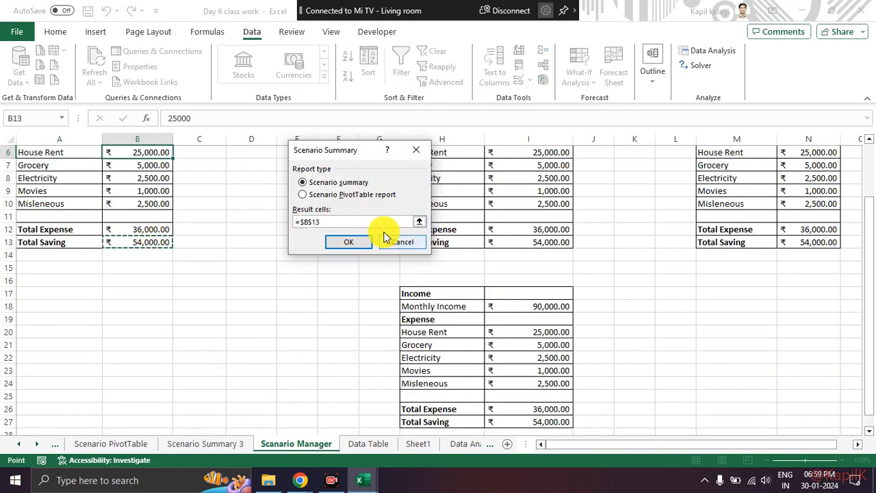
left_click(304, 194)
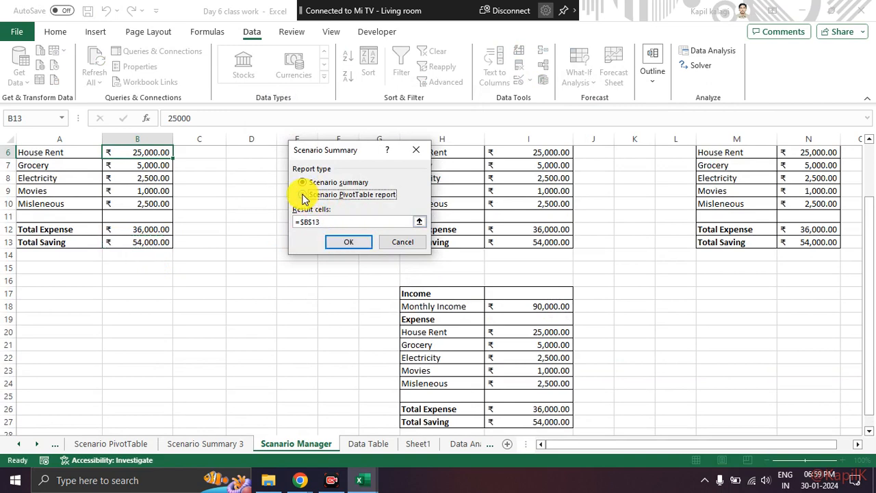
left_click(349, 241)
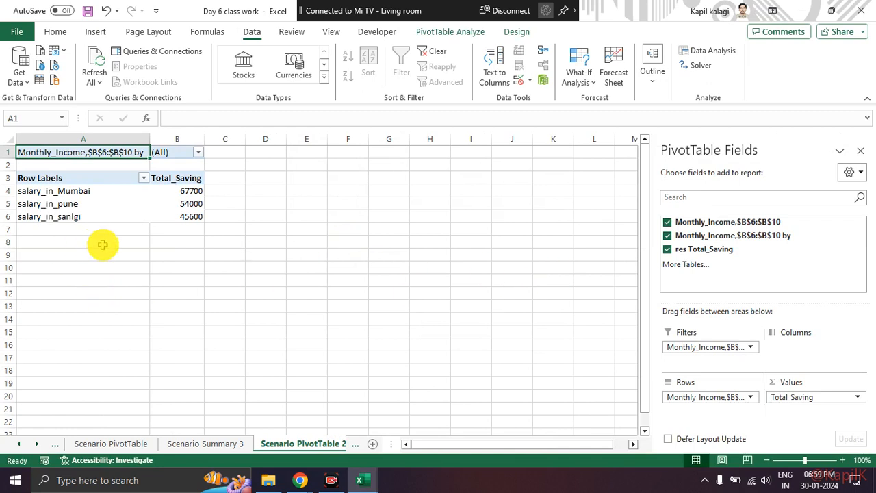
Compare the Total_Saving values of the Mumbai, Pune and Sangli salary scenarios in the Scenario PivotTable 2 report.
mouse_move(182, 172)
left_mouse_down()
mouse_move(121, 157)
mouse_move(202, 239)
mouse_move(184, 167)
left_mouse_up()
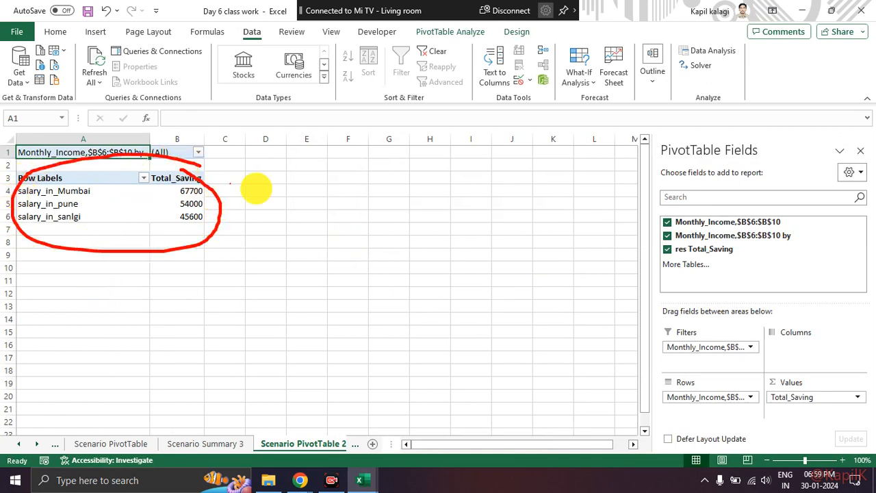
mouse_move(786, 136)
left_mouse_down()
mouse_move(709, 126)
mouse_move(788, 391)
mouse_move(785, 171)
mouse_move(733, 159)
left_mouse_up()
key("Escape")
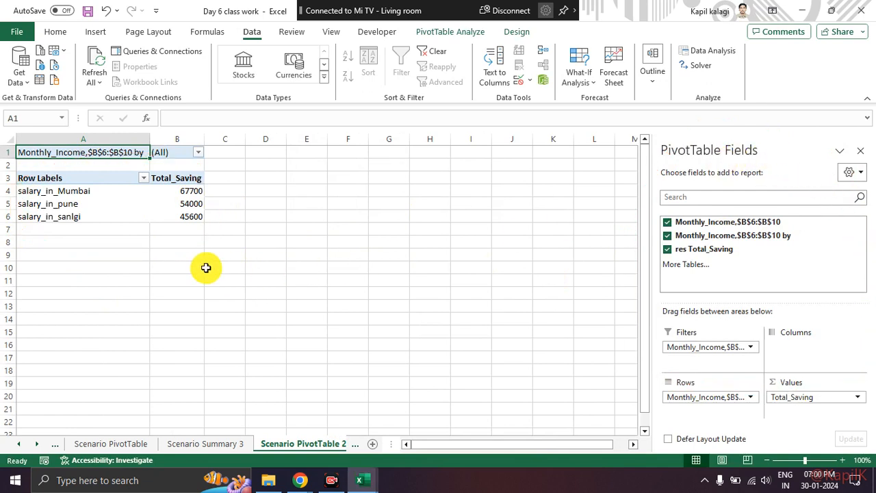
left_click(88, 184)
left_click(244, 242)
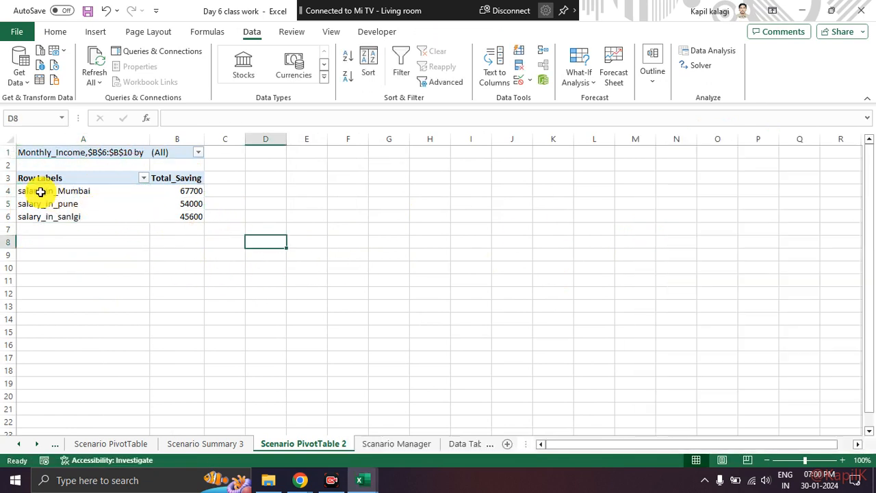
left_click(58, 191)
left_click(168, 190)
left_click(84, 200)
left_click(190, 202)
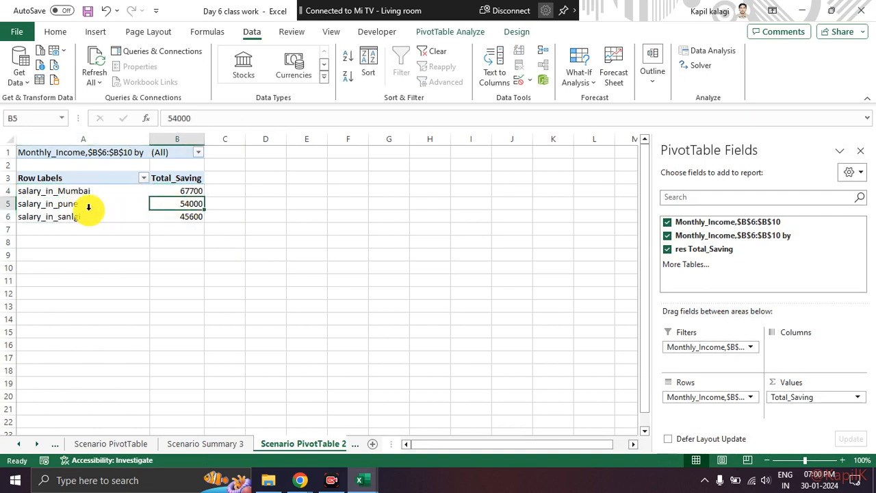
left_click(208, 215)
left_click(195, 192)
left_click_drag(194, 193, 196, 218)
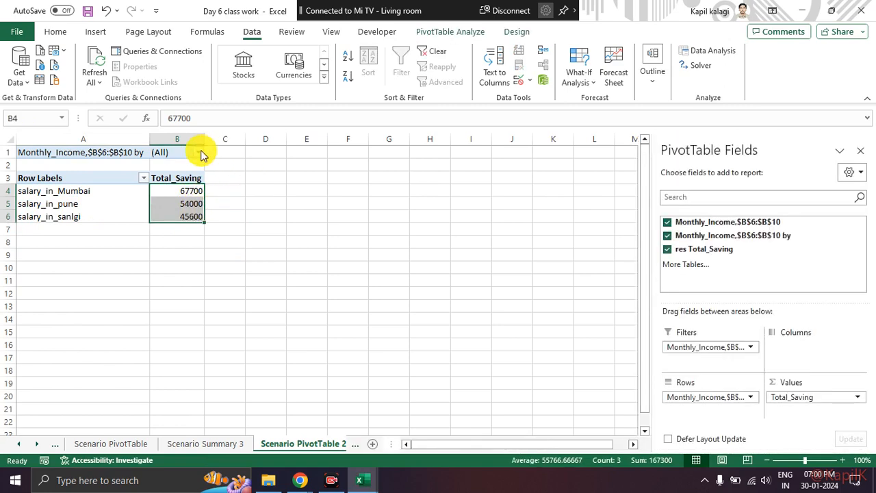
left_click(248, 215)
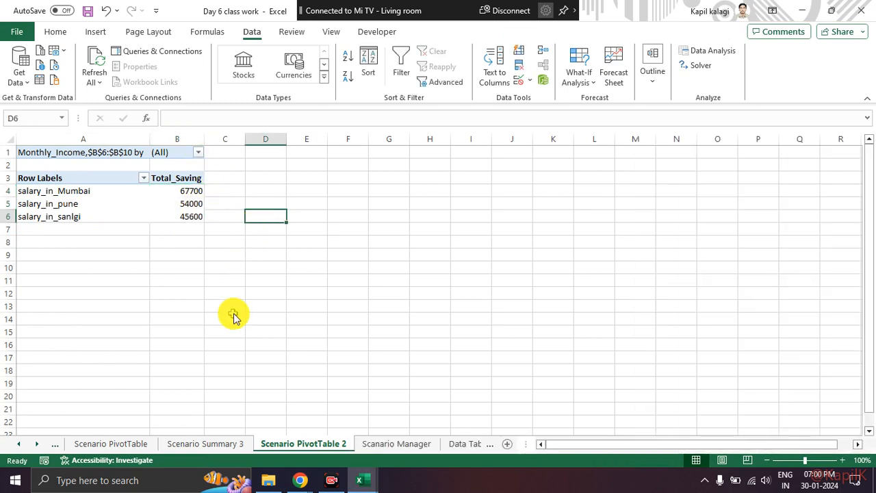
Switch to the Day 5 class work workbook and look at its Pivot Table Dataset sheet.
key("alt+Tab")
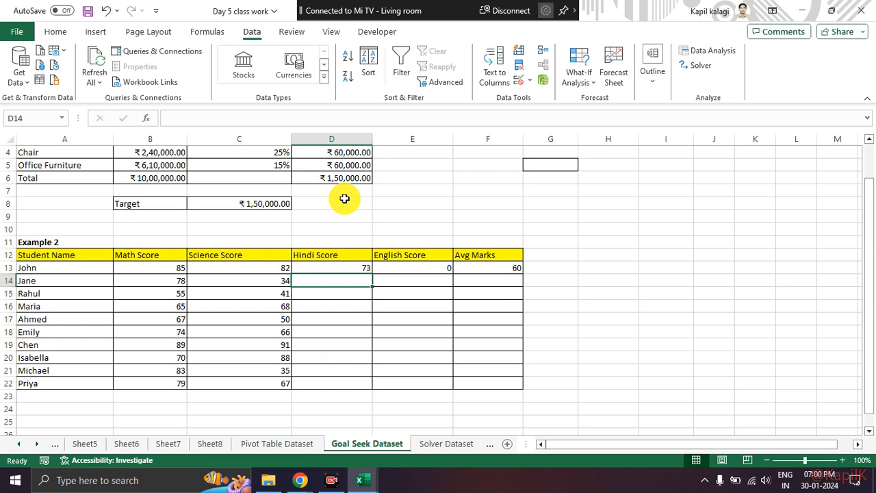
key("alt+Tab")
key("alt+Tab")
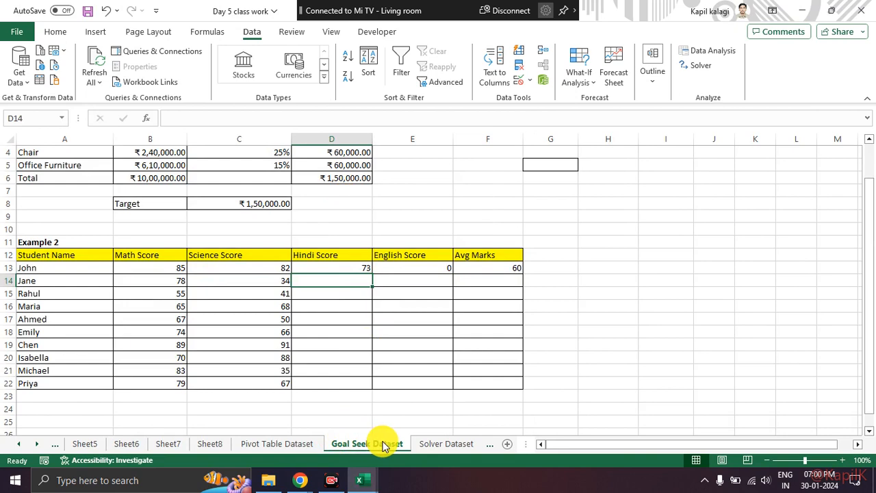
left_click(316, 452)
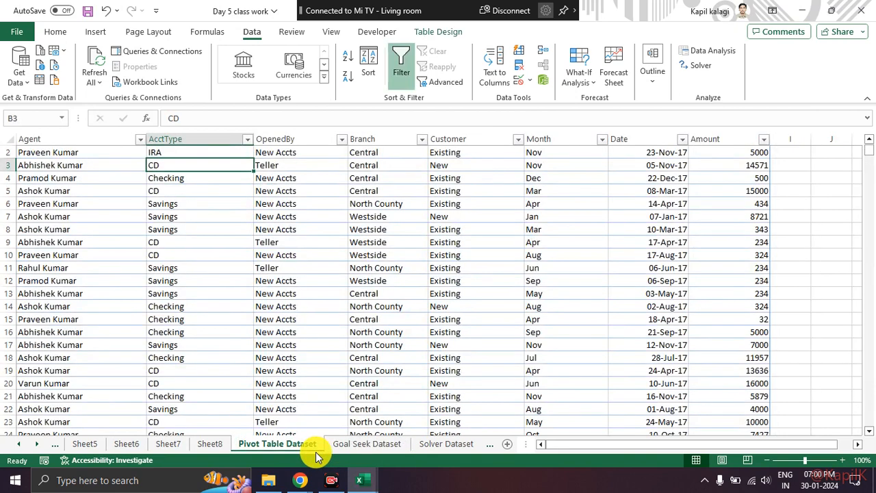
scroll(303, 358, "up", 1)
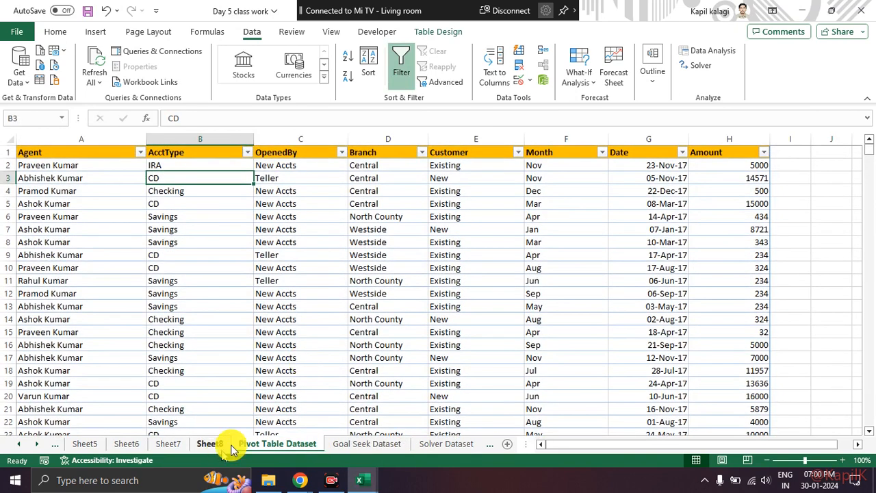
left_click(373, 481)
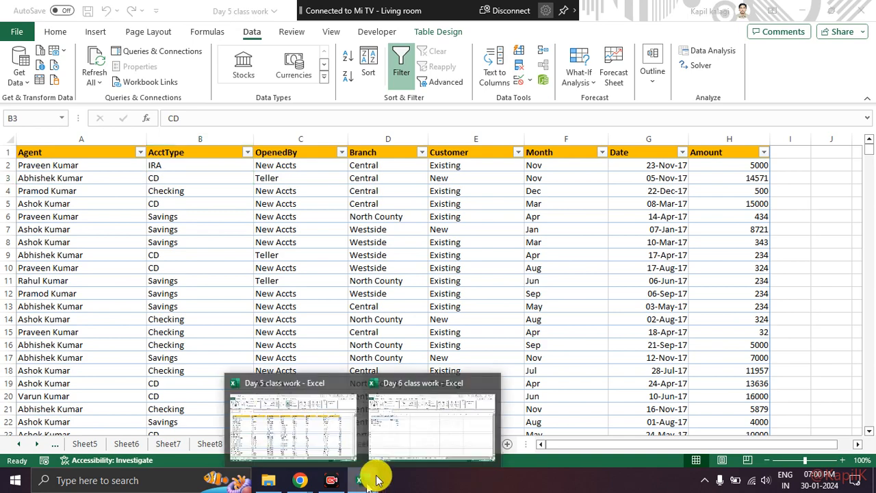
left_click(417, 432)
left_click(362, 480)
left_click(307, 415)
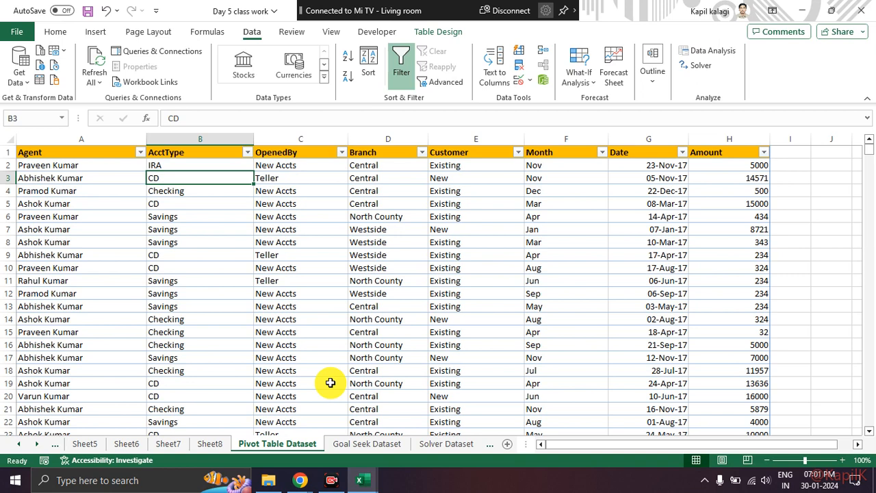
Switch to the Google Meet call in Chrome and look through the participant list.
key("alt+Tab")
key("alt+Tab")
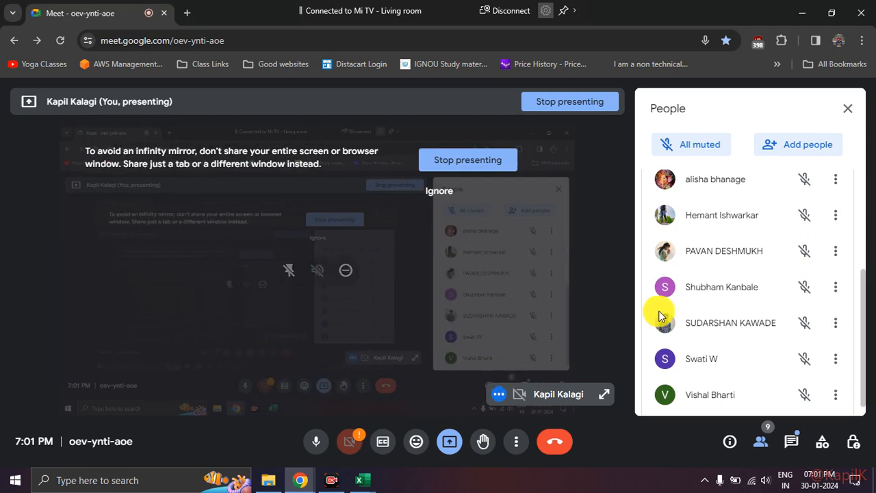
scroll(695, 303, "up", 5)
scroll(696, 303, "down", 5)
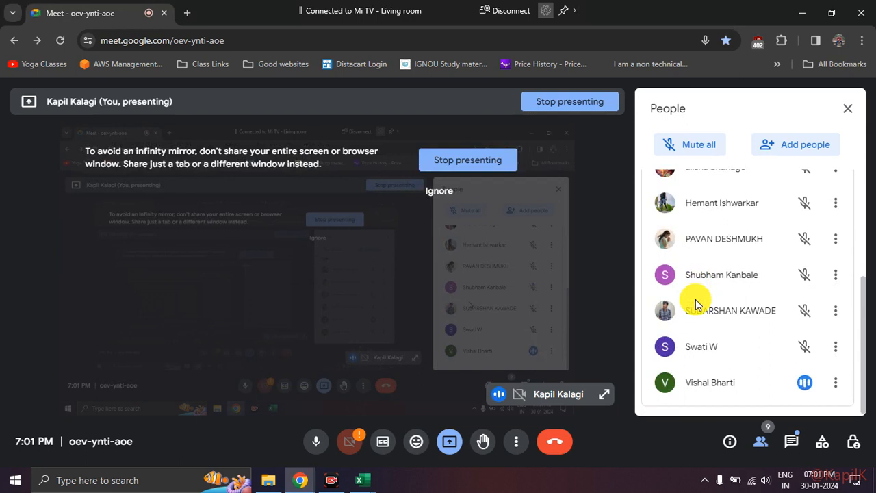
scroll(695, 303, "up", 2)
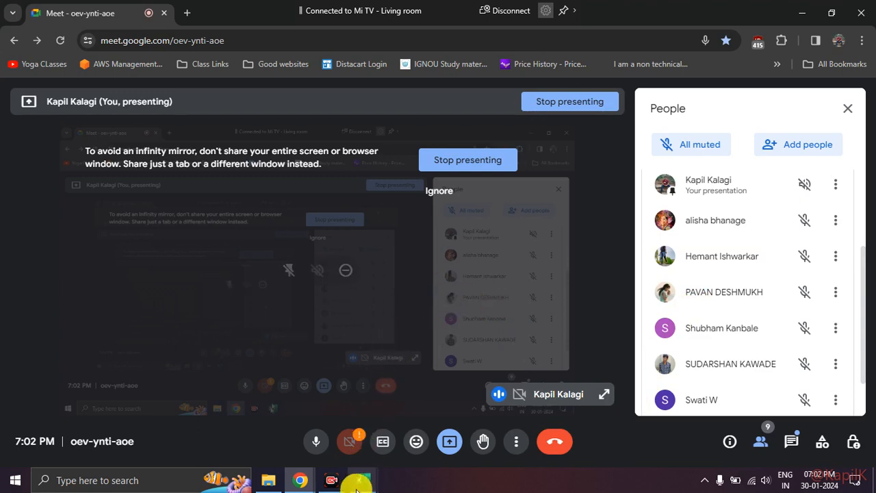
Return to the Day 5 class work workbook and review the What-If Analysis options and the Solver and Goal Seek Dataset sheets.
left_click(274, 481)
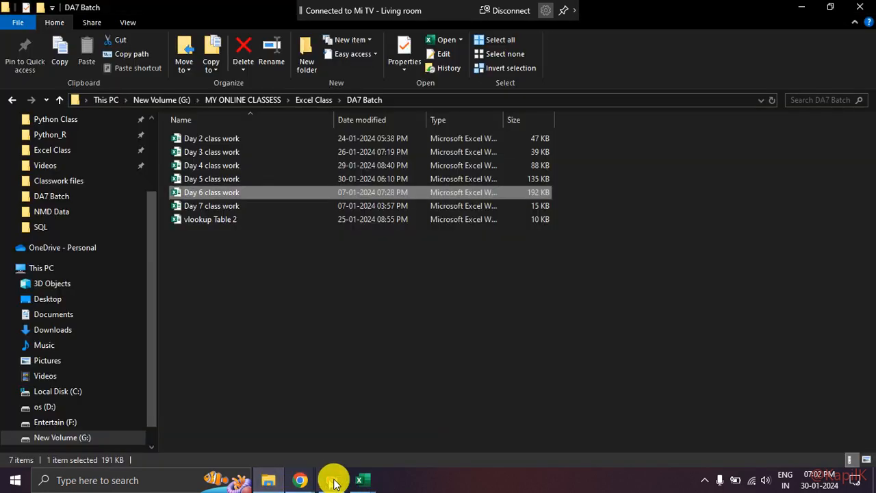
mouse_move(361, 484)
left_click(328, 447)
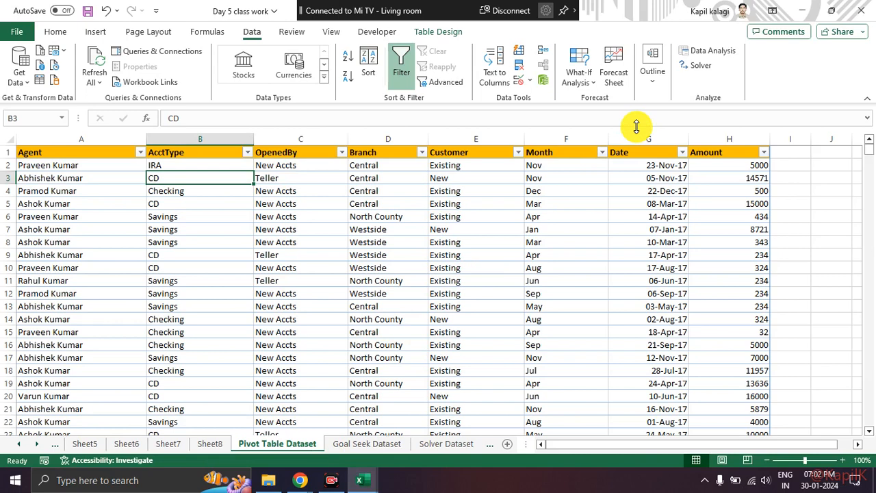
left_click(577, 76)
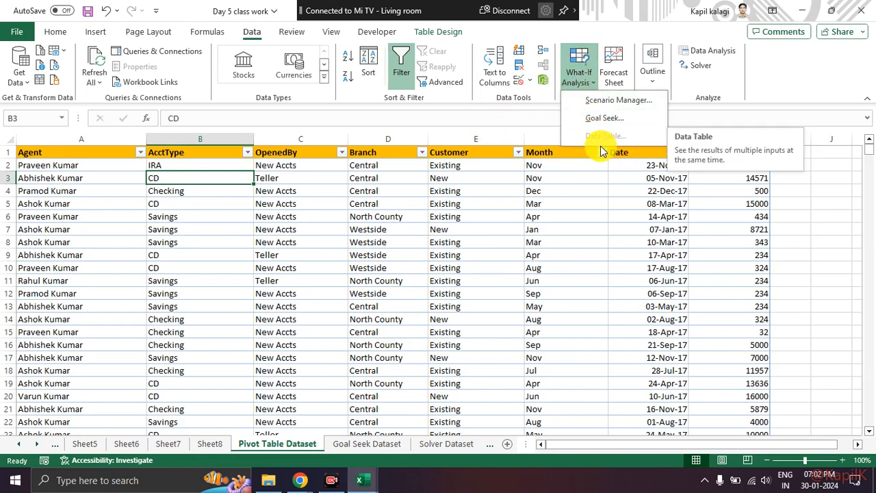
left_click(517, 216)
left_click(450, 446)
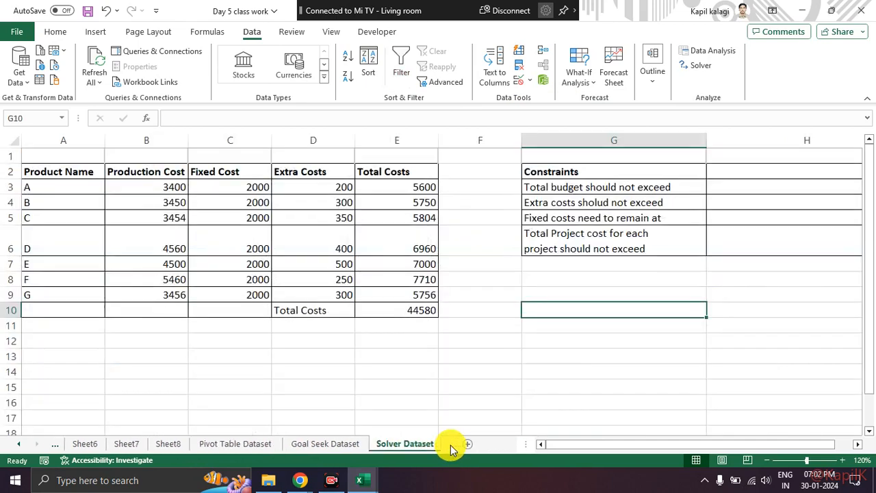
left_click(341, 448)
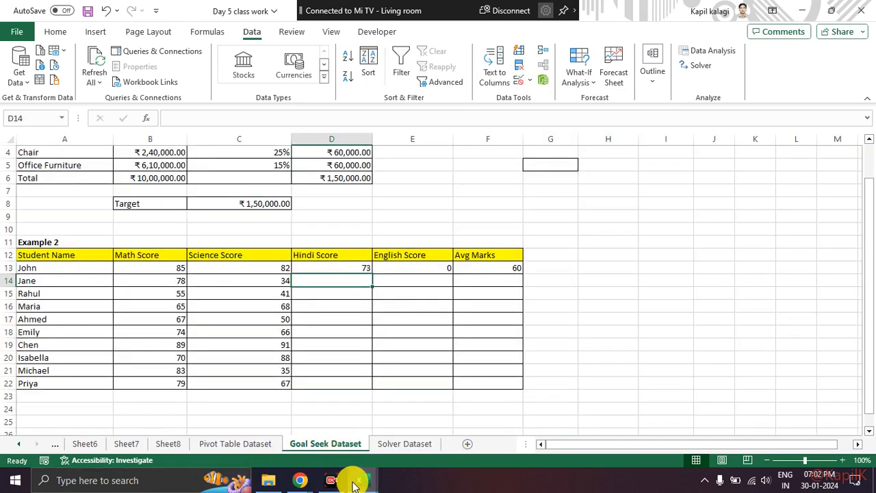
Switch to the Day 6 class work workbook and open its Data Table sheet.
left_click(359, 480)
left_click(407, 444)
left_click(397, 446)
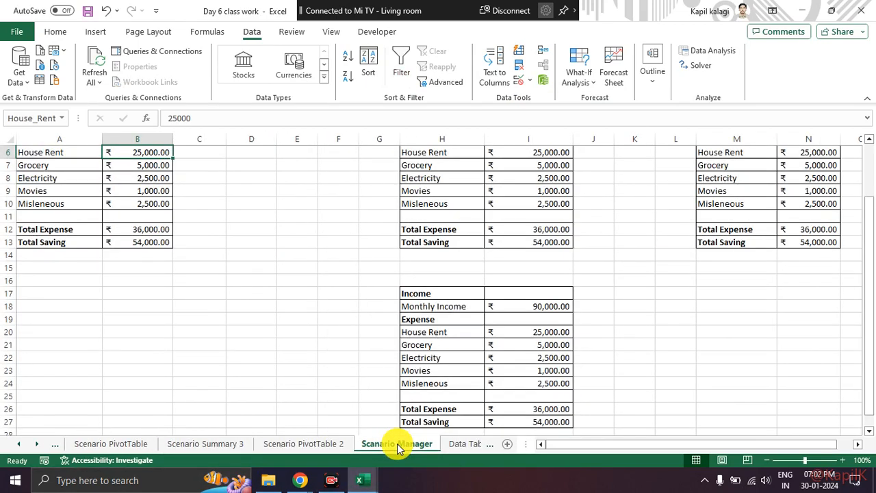
left_click(454, 445)
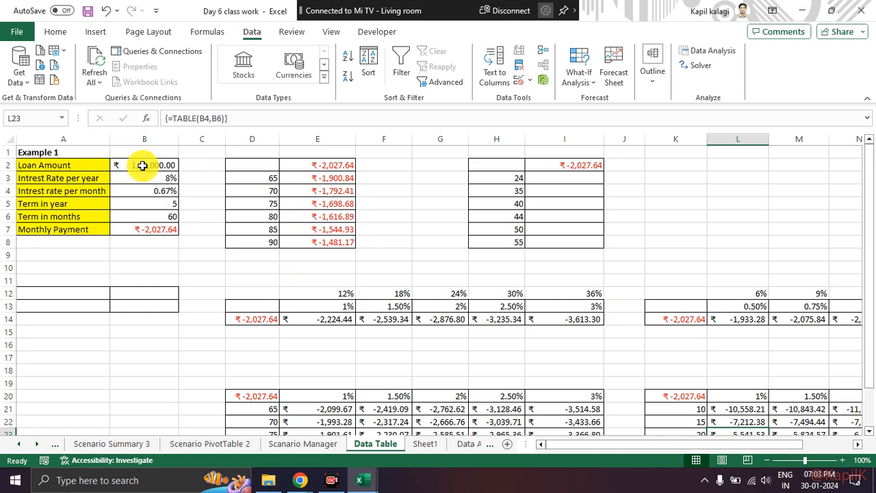
key("alt+Tab")
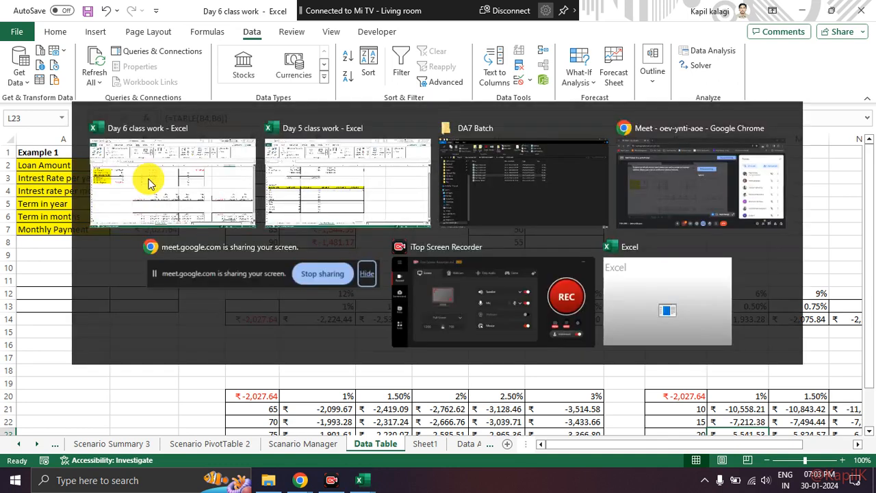
key("alt+Tab")
key("alt+Tab")
key("alt+Tab")
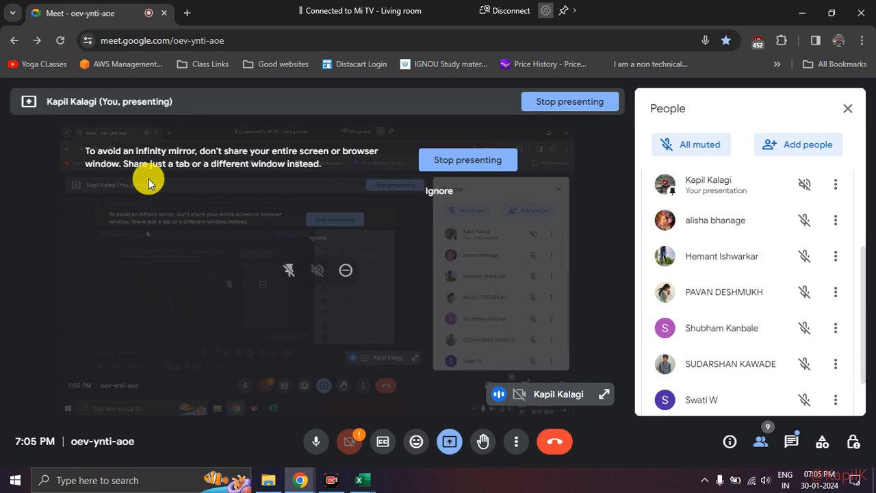
key("alt+Tab")
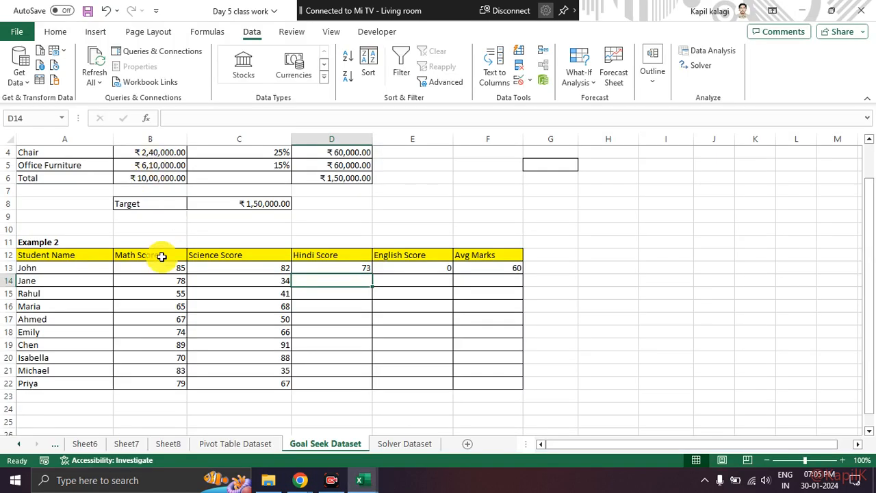
scroll(164, 256, "up", 1)
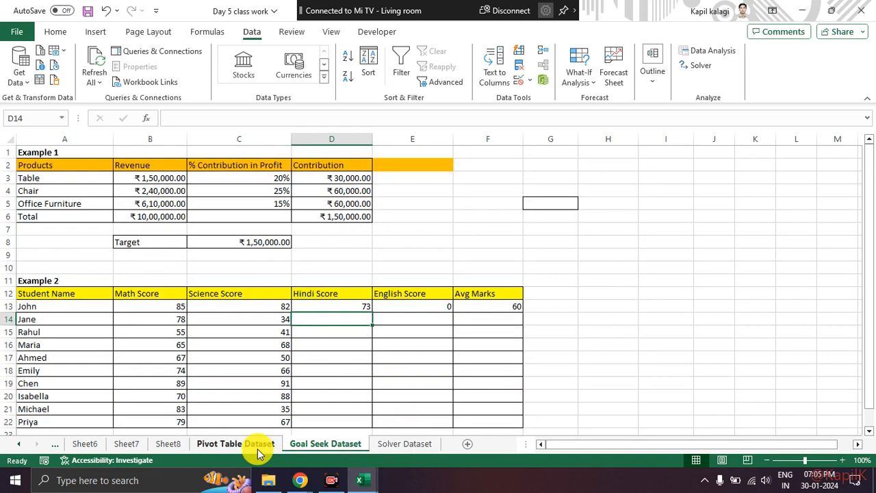
left_click(373, 483)
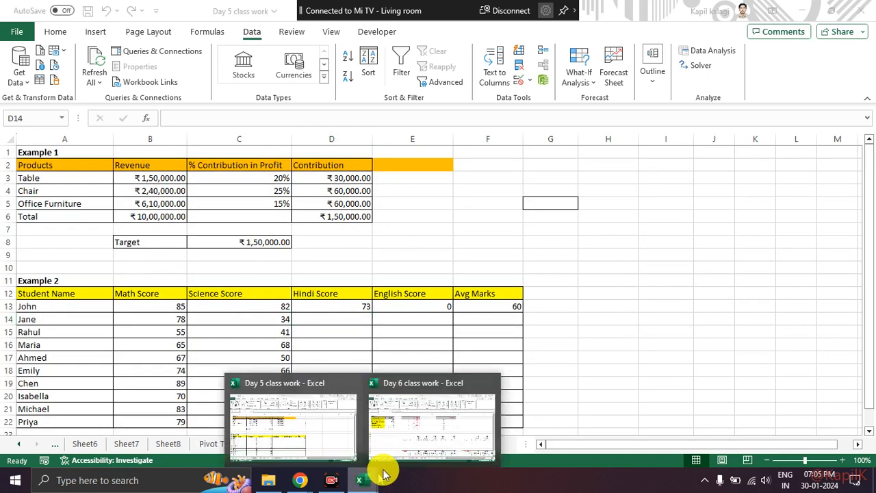
left_click(401, 441)
Examine the loan amount, the yearly interest rate and the formula behind the monthly interest rate in Example 1.
left_click(74, 165)
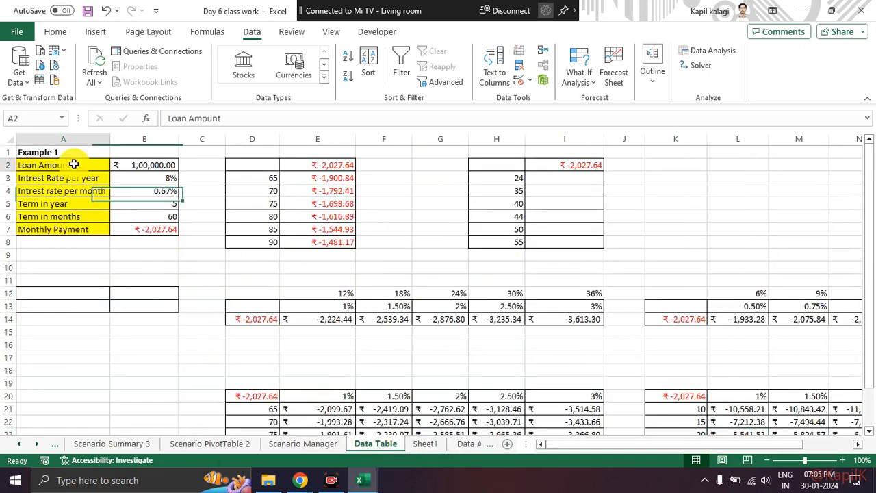
left_click(145, 165)
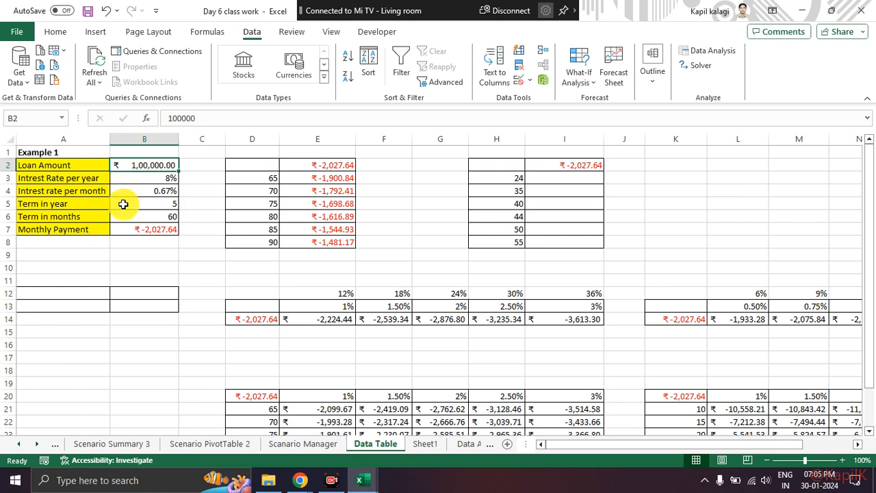
left_click(138, 177)
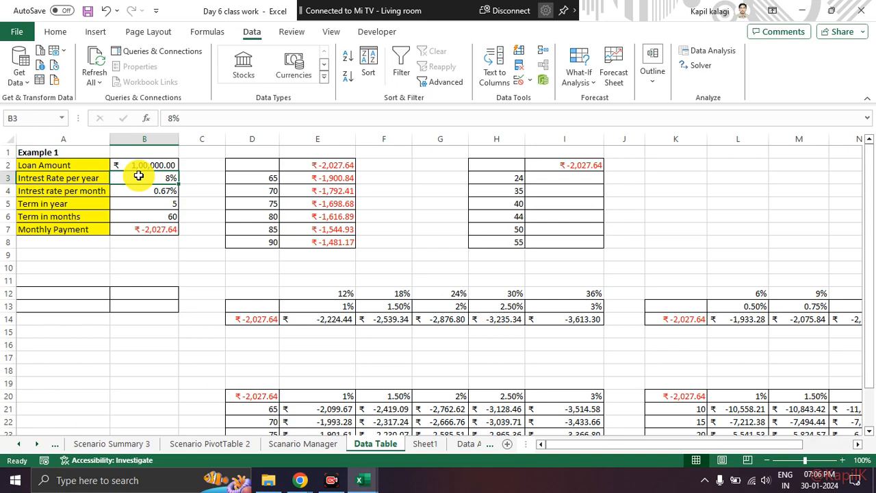
left_click(144, 192)
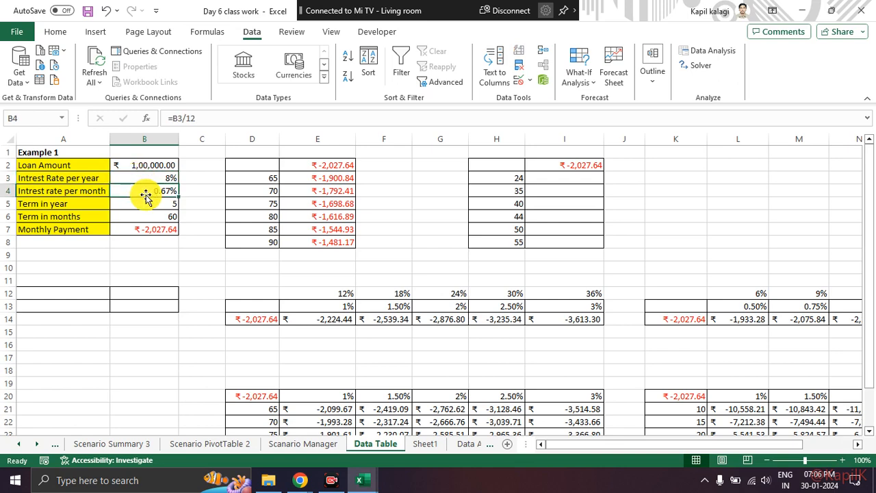
left_click(204, 120)
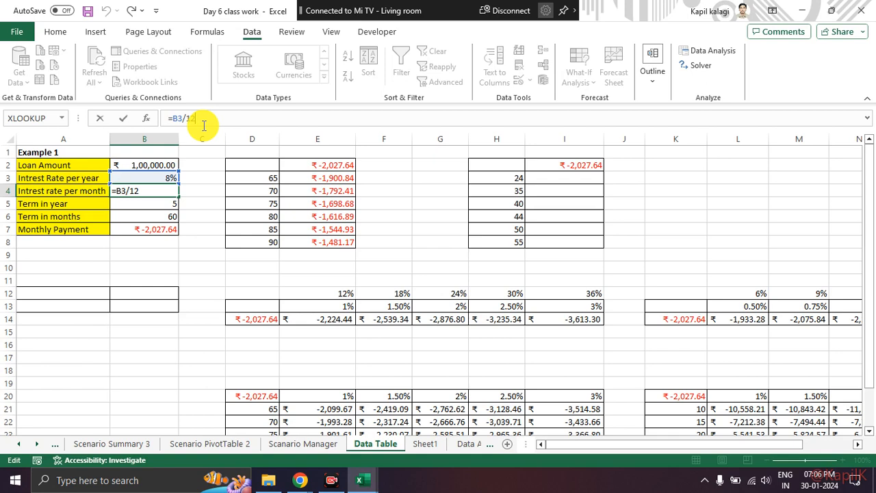
key("ctrl+Return")
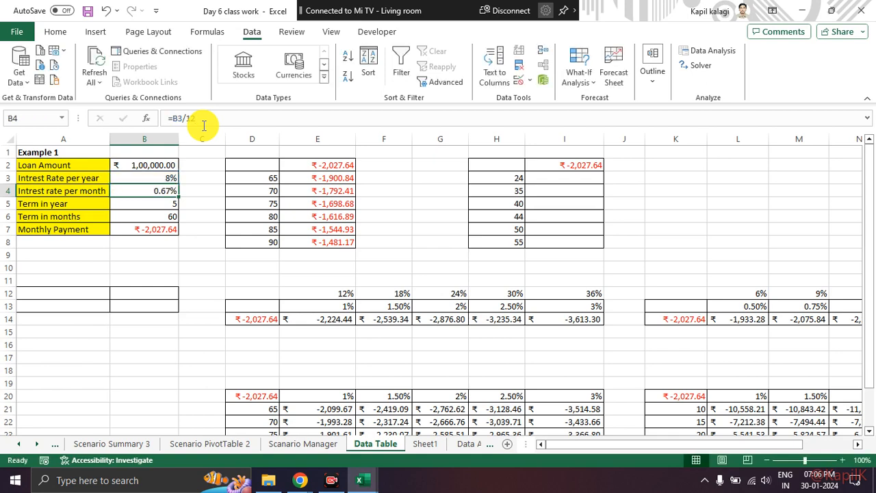
Examine the loan term in years, the term-in-months formula and the Monthly Payment formula in cells B5 to B7.
left_click(151, 200)
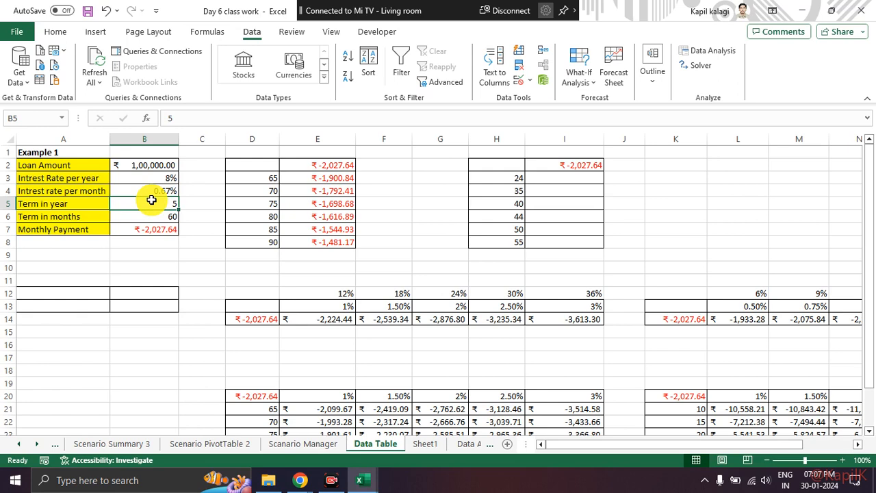
key("Down")
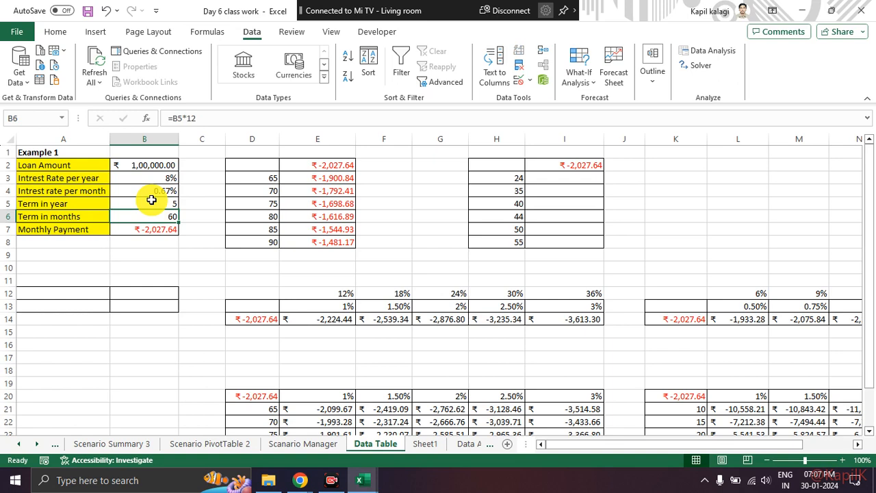
left_click(159, 201)
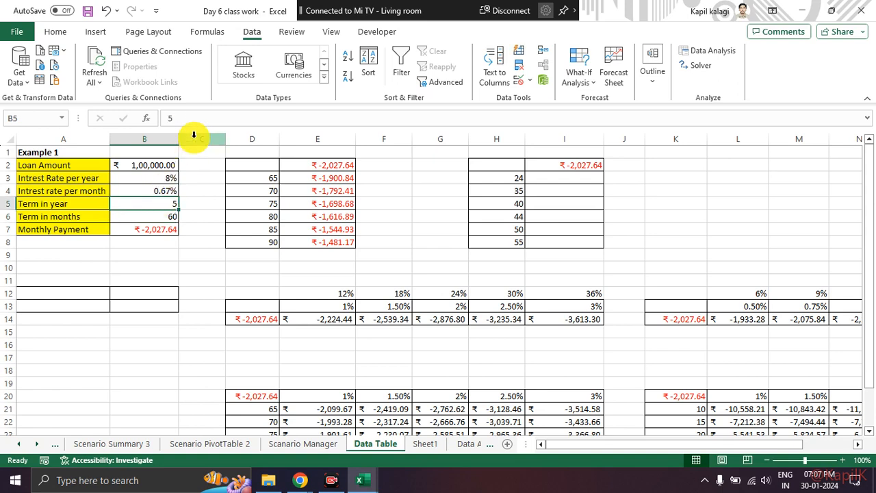
left_click(169, 214)
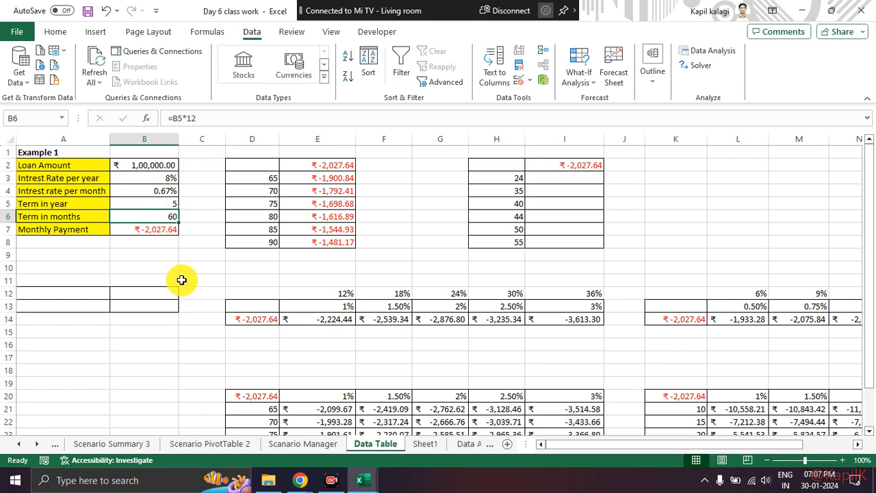
left_click(159, 232)
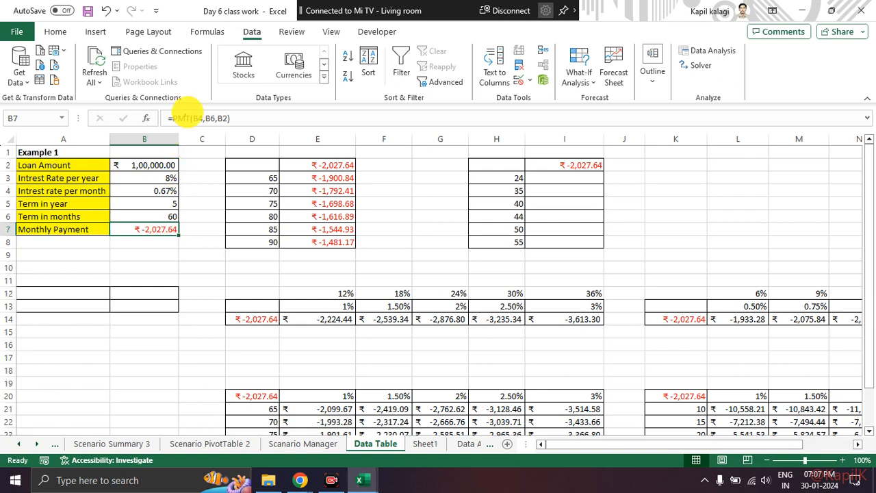
mouse_move(172, 112)
left_mouse_down()
mouse_move(194, 121)
mouse_move(186, 103)
left_mouse_up()
key("Escape")
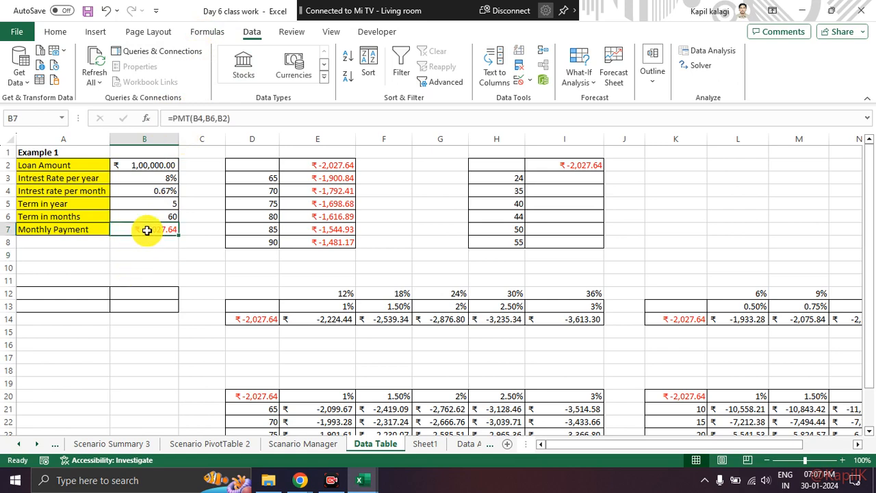
Clear the Monthly Payment cell B7 and look up the description of PMT among the financial functions.
key("Delete")
left_click(205, 32)
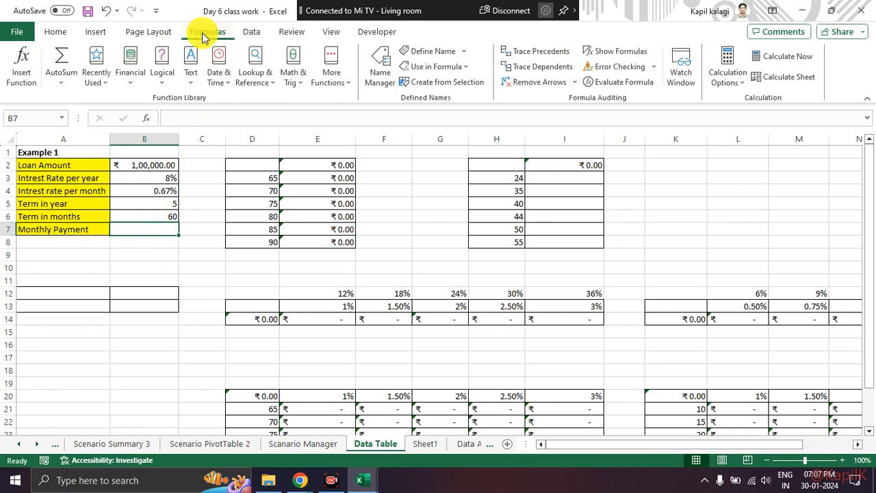
key("ctrl+2")
mouse_move(148, 48)
left_mouse_down()
mouse_move(115, 72)
mouse_move(141, 48)
left_mouse_up()
mouse_move(43, 49)
left_mouse_down()
mouse_move(8, 81)
mouse_move(43, 76)
left_mouse_up()
key("Escape")
left_click(132, 77)
scroll(166, 284, "down", 8)
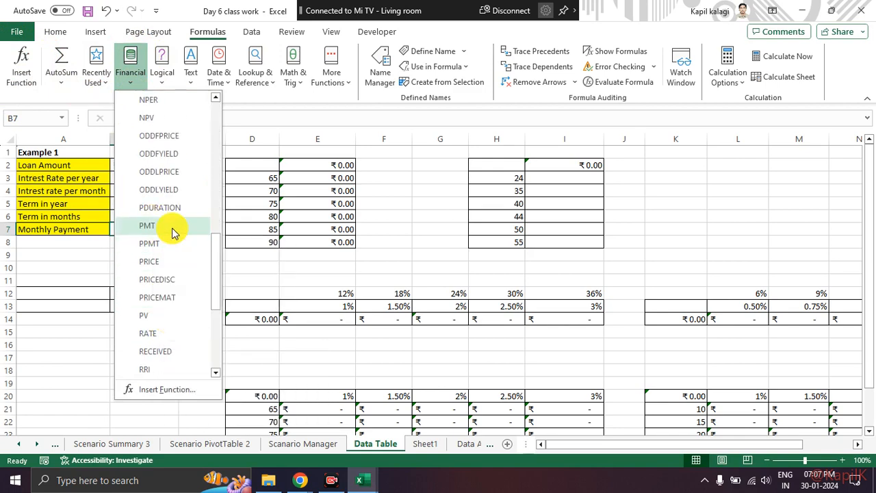
mouse_move(172, 230)
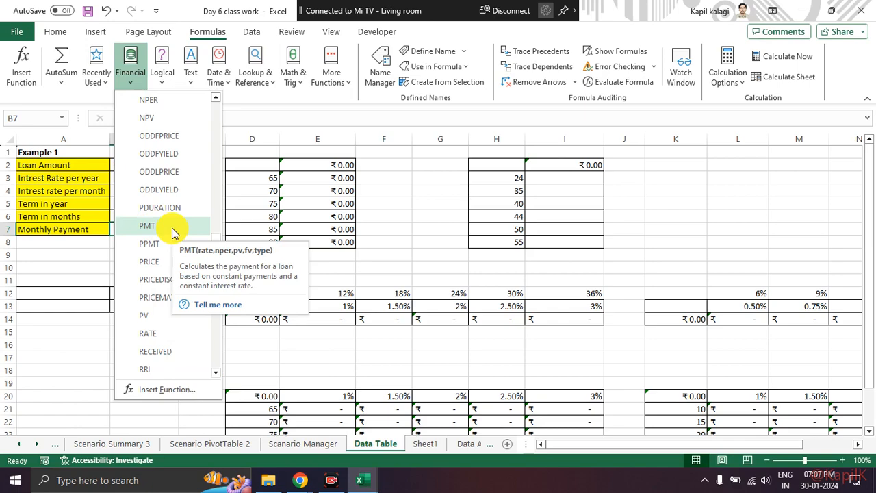
key("ctrl+1")
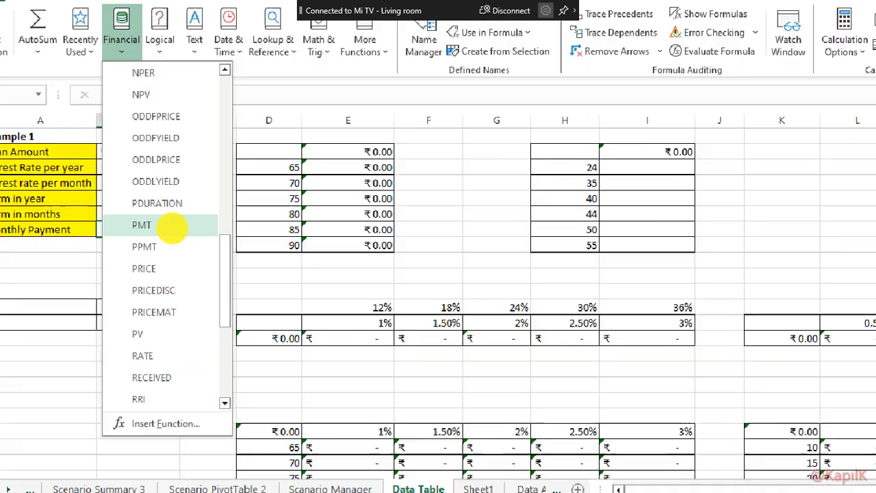
key("Escape")
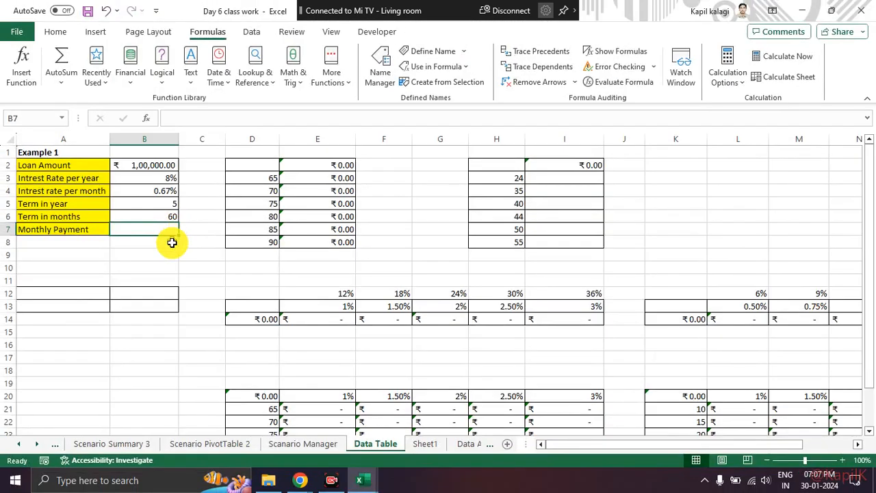
Browse the financial functions again to show where PMT is located, without inserting it.
left_click(127, 77)
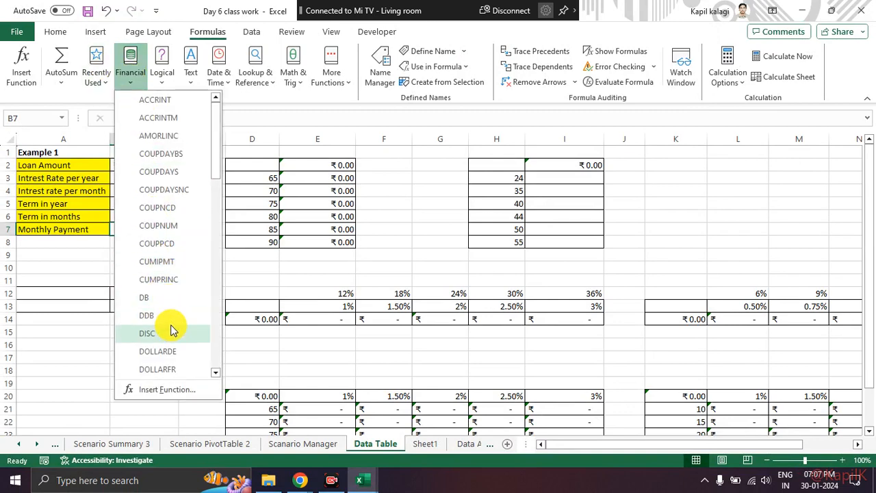
scroll(172, 333, "down", 3)
scroll(166, 288, "down", 2)
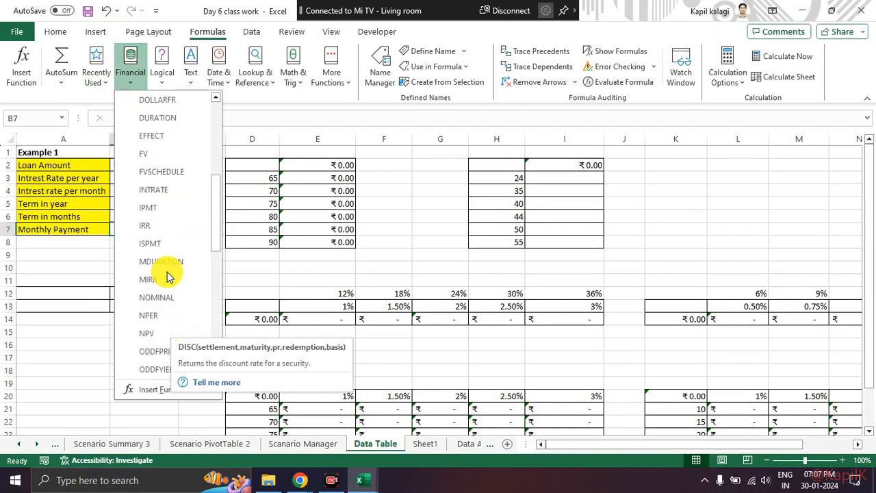
scroll(172, 336, "down", 3)
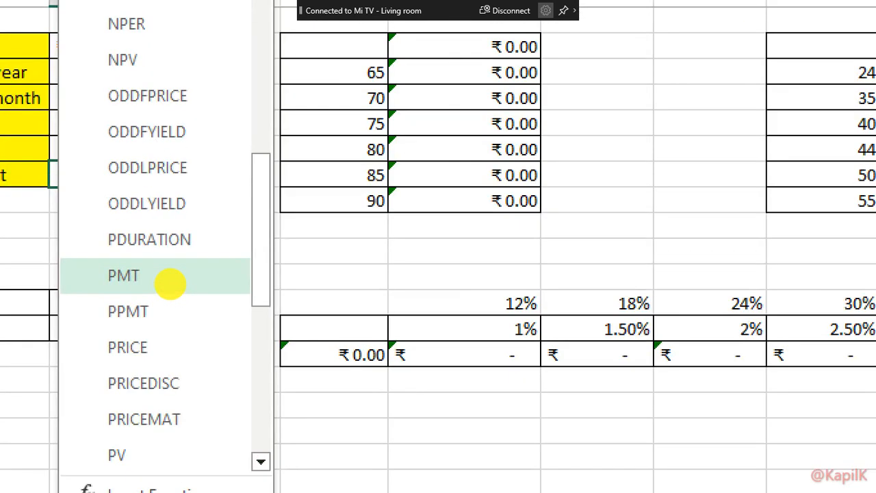
key("Escape")
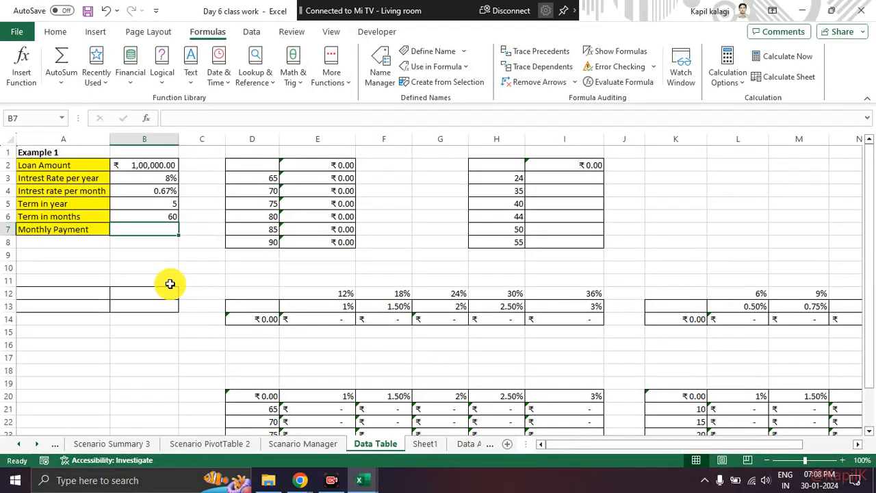
left_click(131, 62)
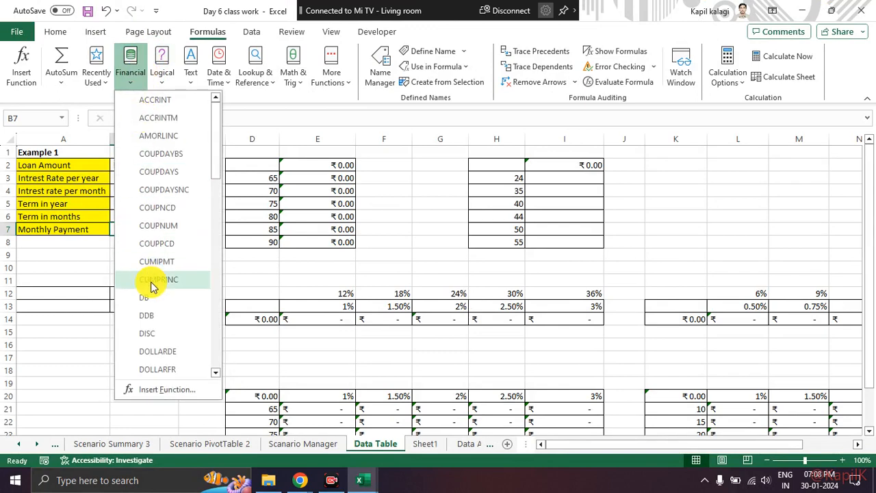
scroll(152, 287, "down", 6)
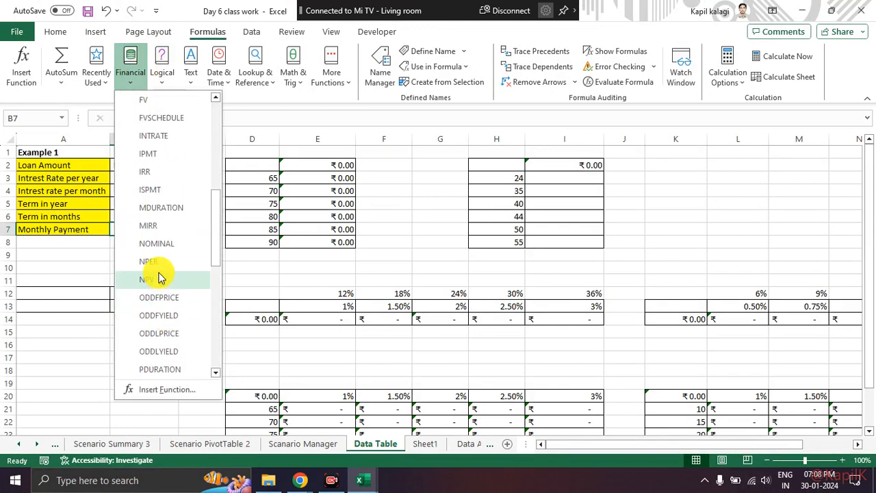
scroll(161, 240, "down", 2)
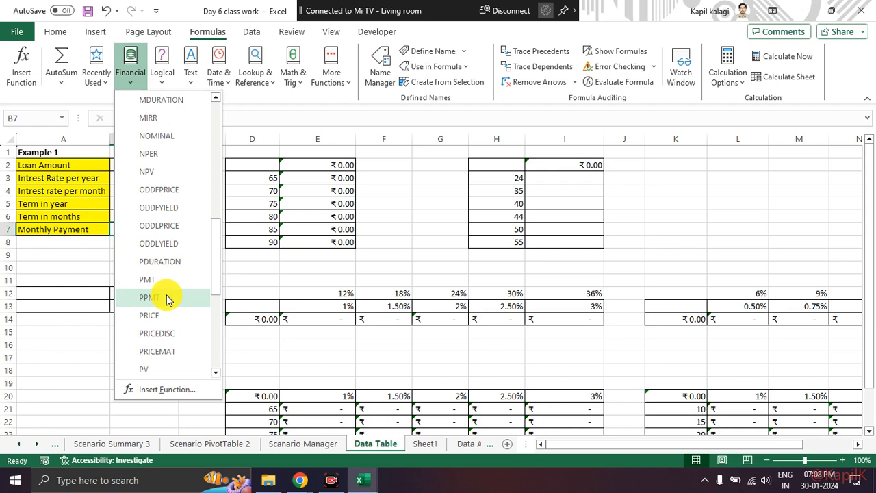
key("Escape")
left_click(166, 267)
left_click(156, 231)
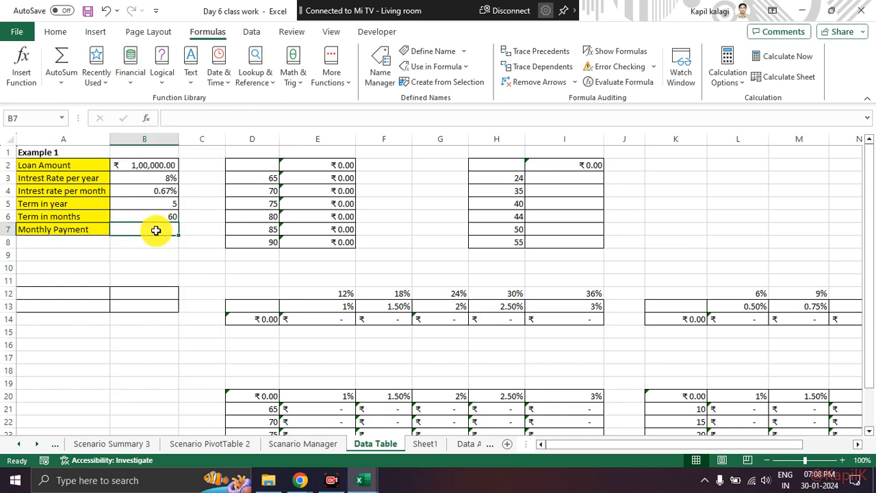
left_click(149, 254)
left_click(158, 229)
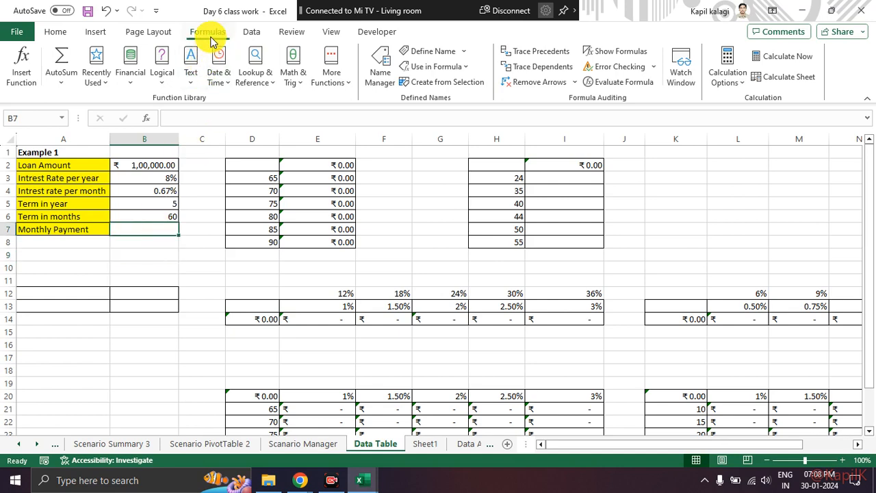
left_click(21, 70)
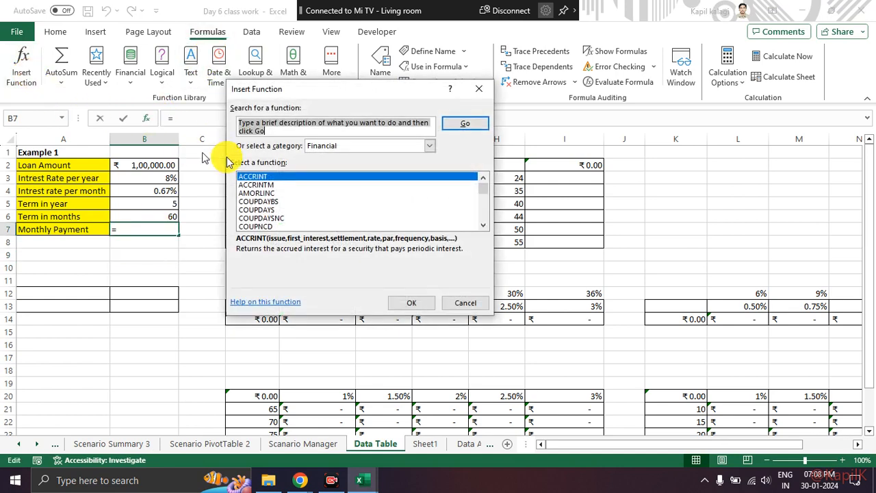
type("pmt")
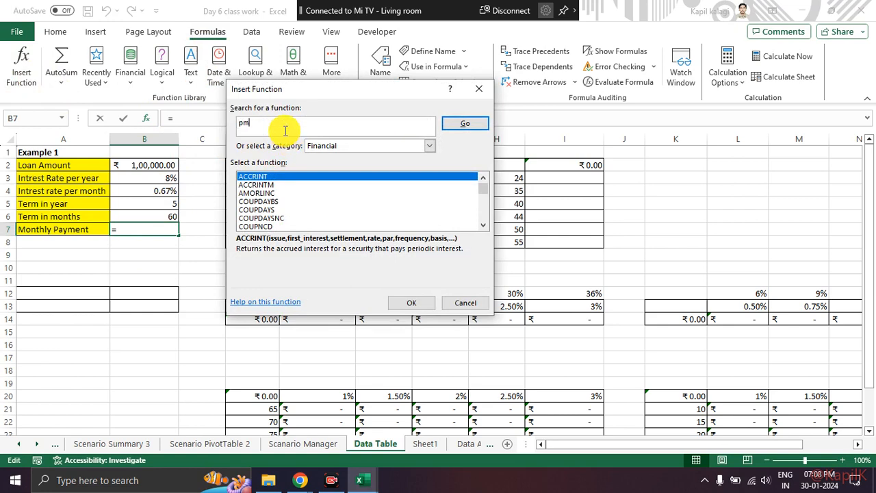
key("Escape")
Find the PMT function by searching for "pmt" and insert it into the Monthly Payment cell B7, keeping the loan values in view.
left_click(843, 460)
left_click(843, 460)
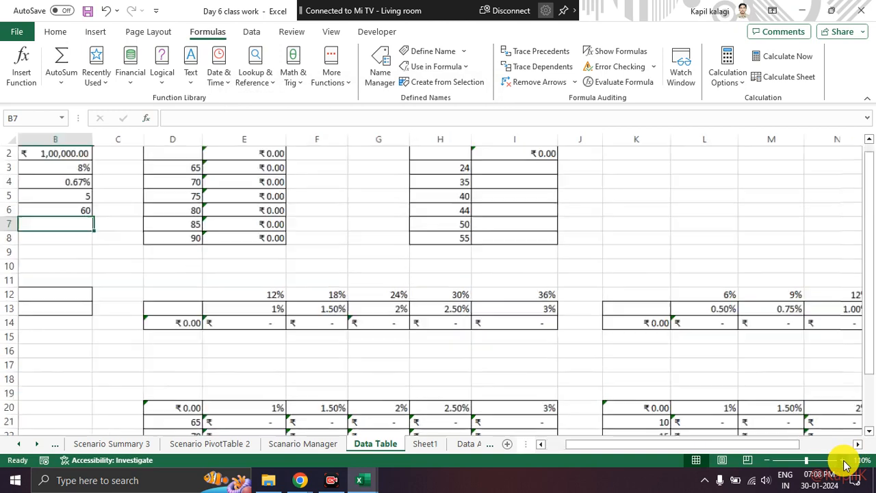
left_click(843, 460)
left_click_drag(726, 452, 532, 449)
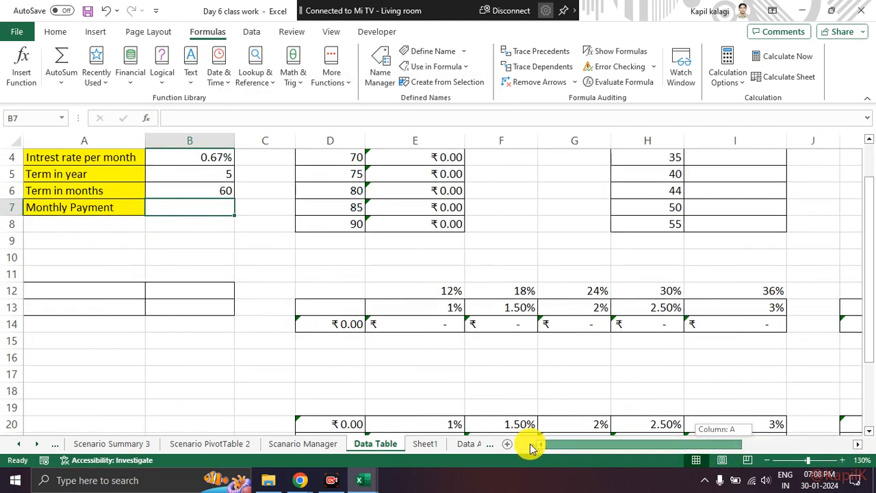
scroll(301, 299, "up", 1)
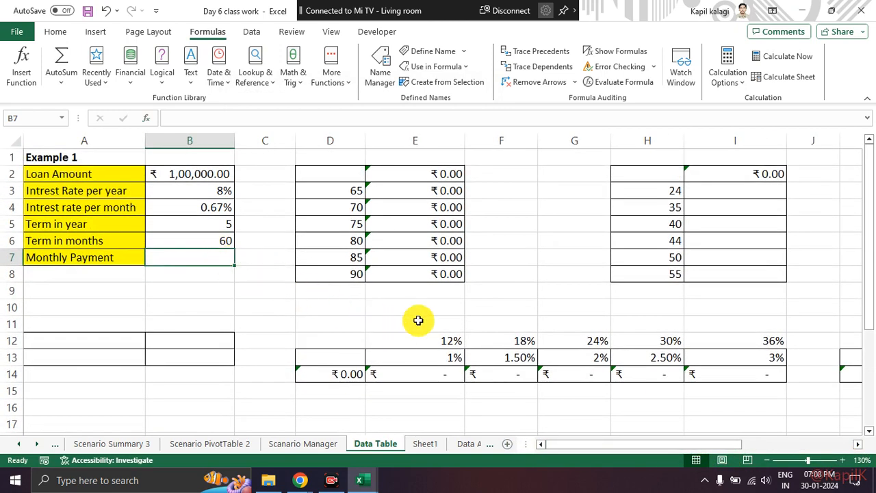
left_click(843, 460)
left_click(842, 460)
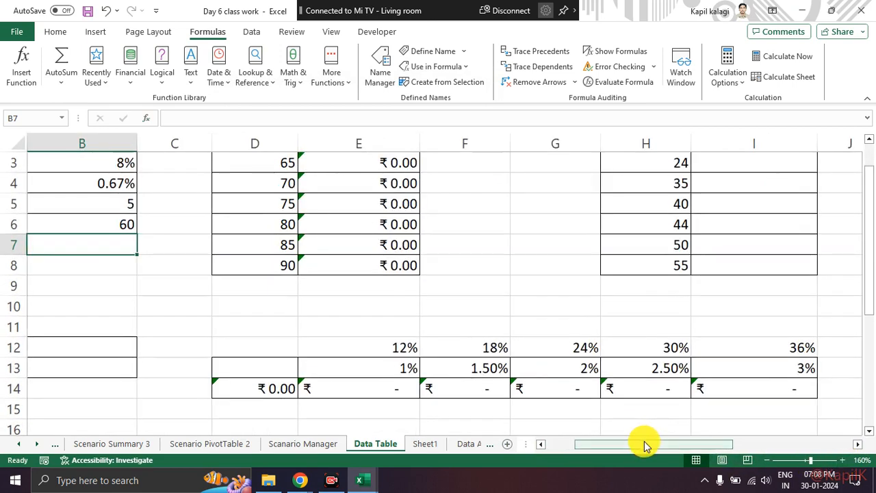
scroll(642, 445, "left", 1)
scroll(246, 299, "up", 1)
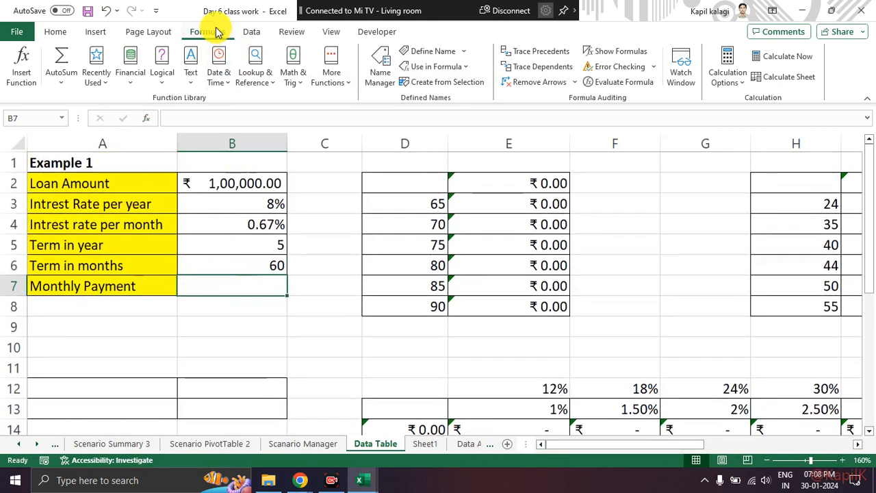
left_click(17, 68)
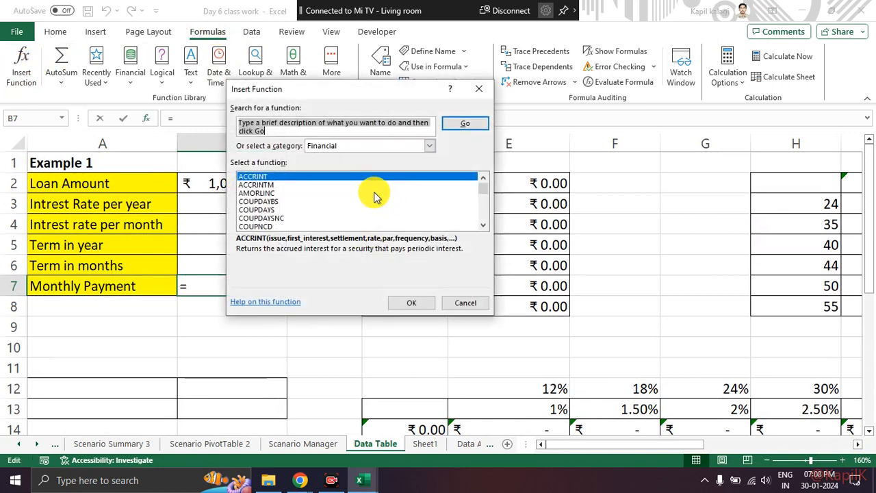
type("pmt")
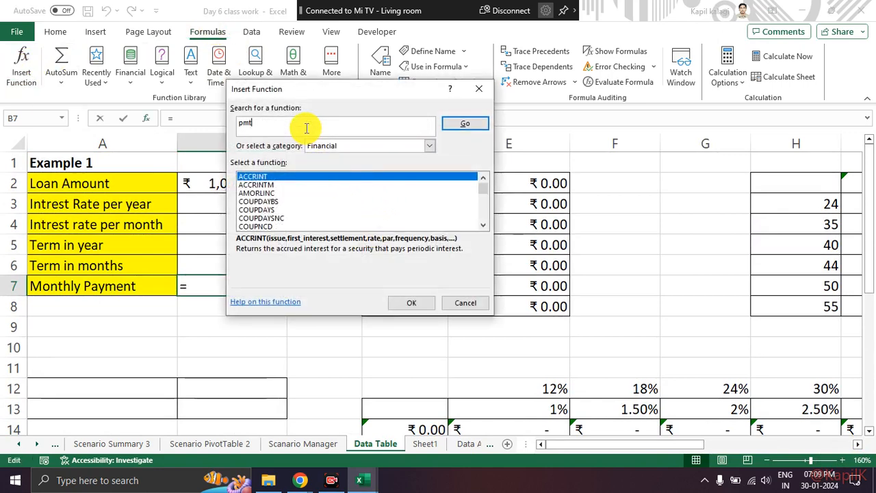
key("Return")
left_click(419, 302)
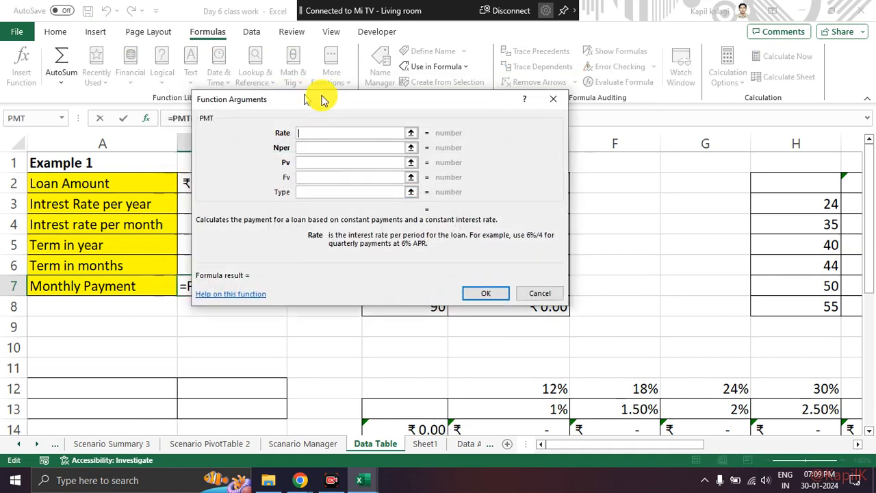
left_click_drag(294, 97, 480, 100)
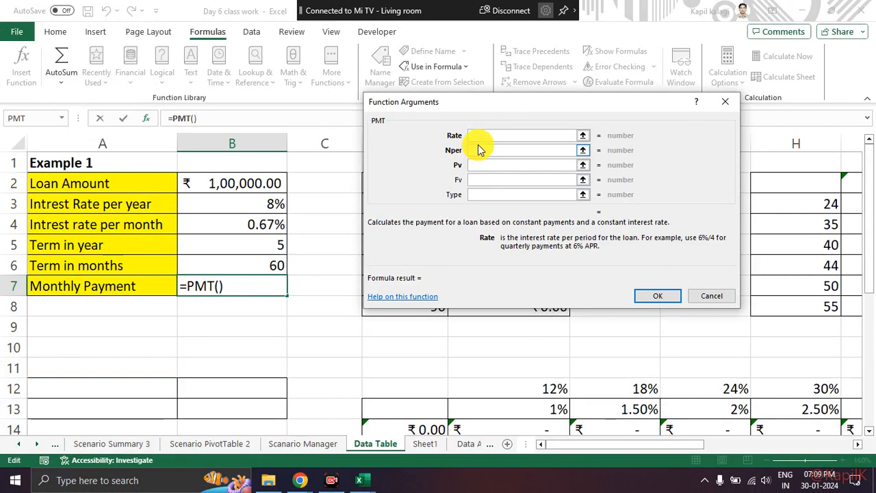
Complete the PMT function with B4 as Rate, B6 as Nper and the loan amount in B2 as Pv.
left_click(259, 219)
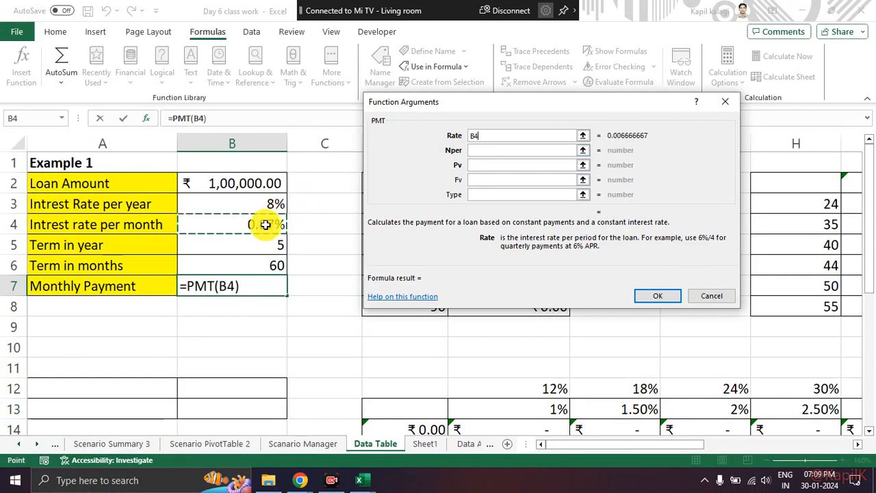
left_click(480, 149)
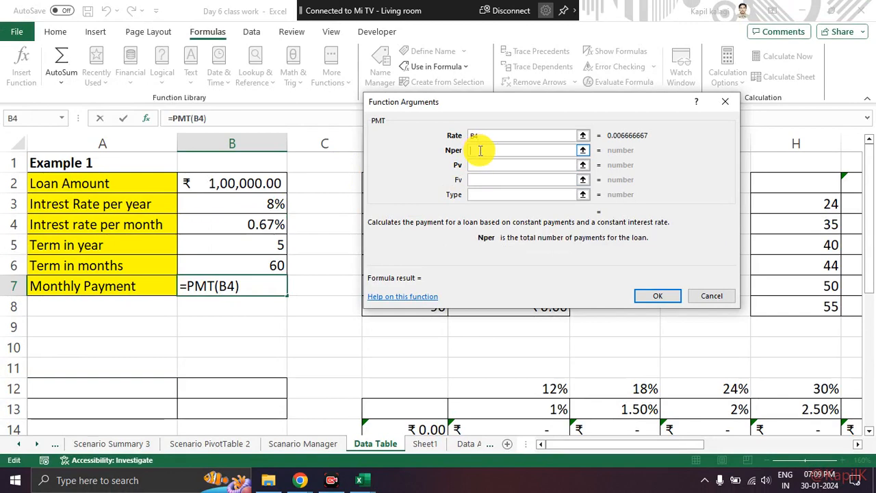
left_click(274, 264)
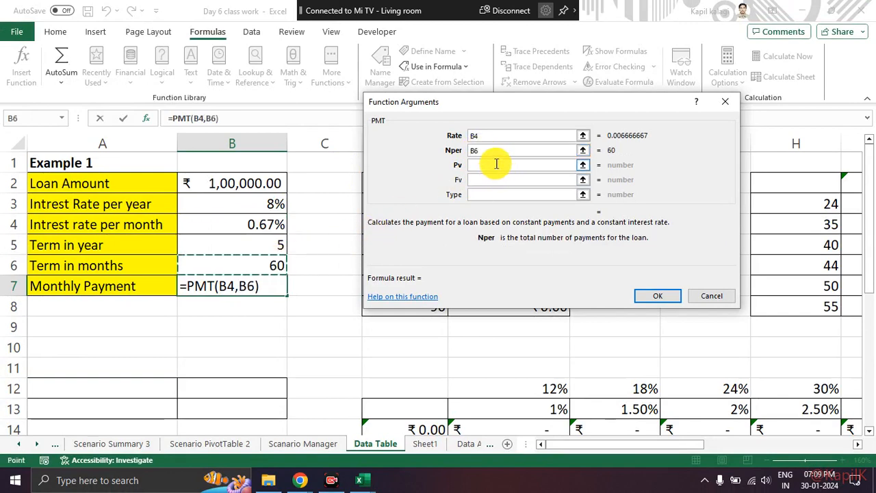
left_click(494, 165)
left_click(260, 184)
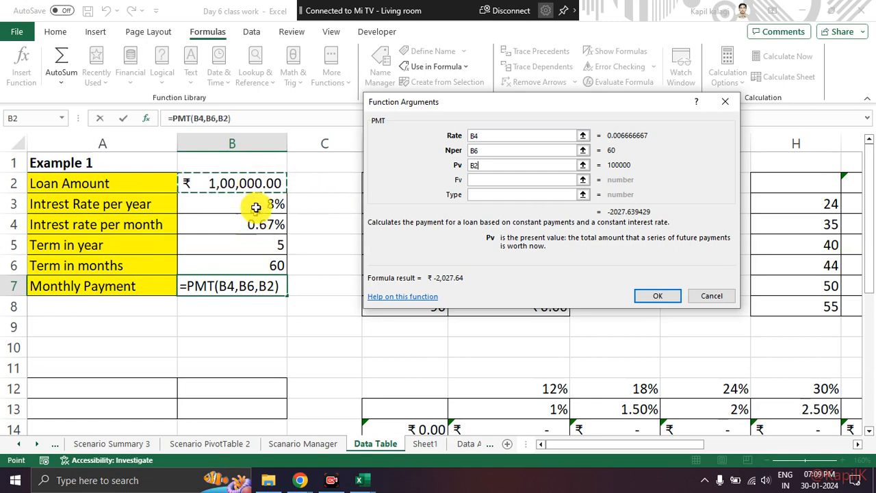
left_click(644, 295)
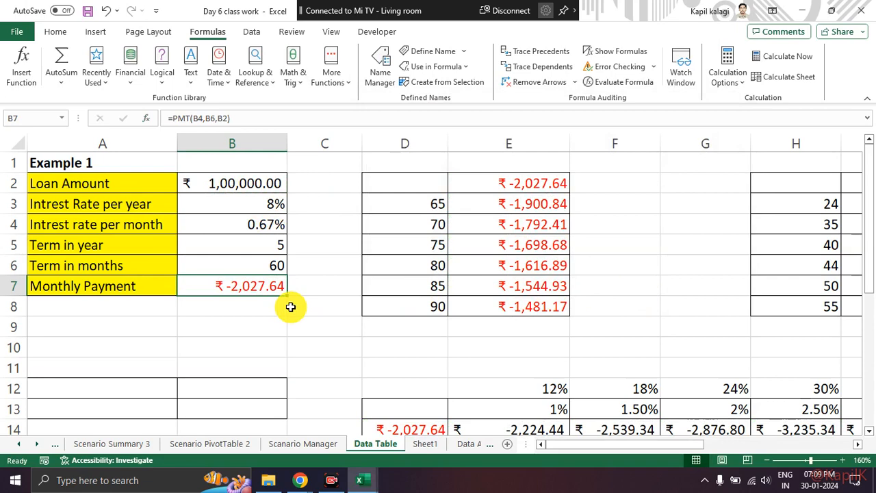
Review the loan inputs in B2 to B6 and the Monthly Payment result in B7, checking the Google Meet window in between.
mouse_move(291, 276)
left_mouse_down()
mouse_move(280, 272)
mouse_move(229, 295)
mouse_move(287, 277)
left_mouse_up()
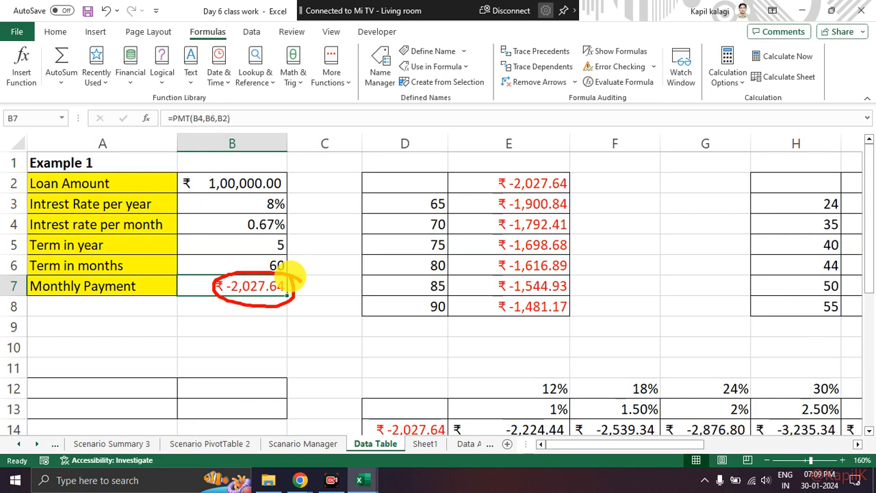
key("alt+Tab")
key("alt+Tab")
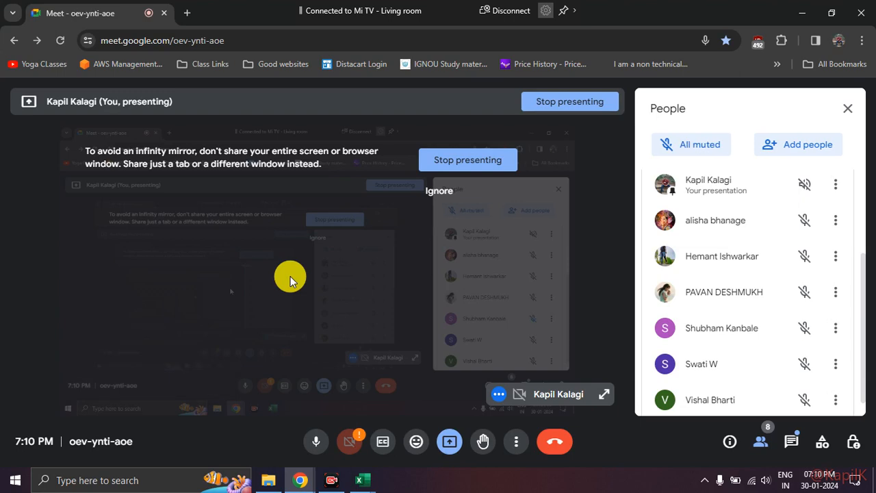
key("alt+Tab")
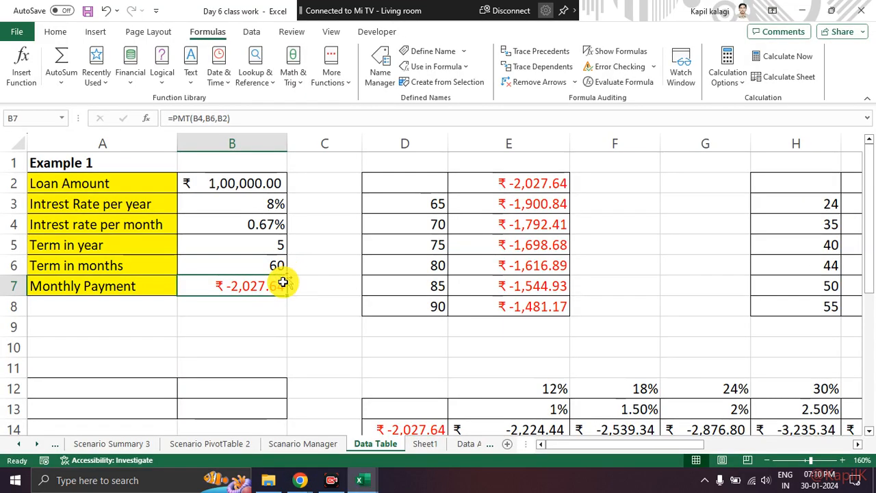
left_click(276, 308)
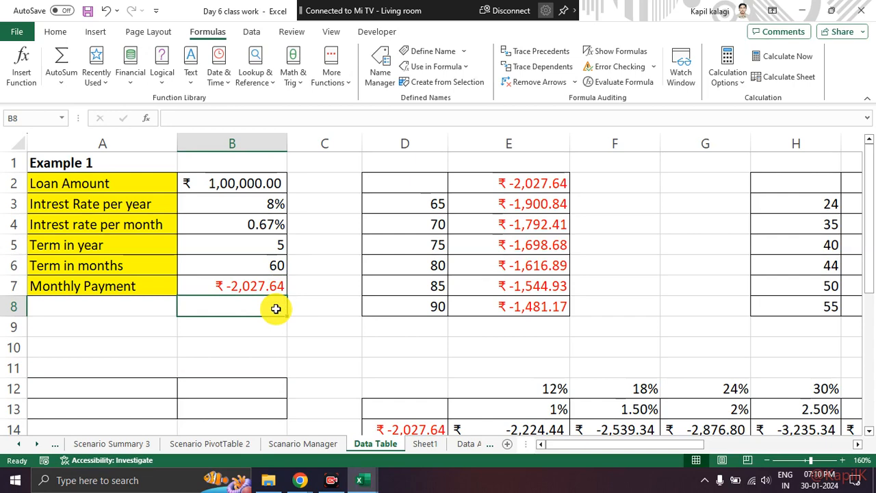
left_click_drag(254, 191, 272, 271)
left_click(271, 286)
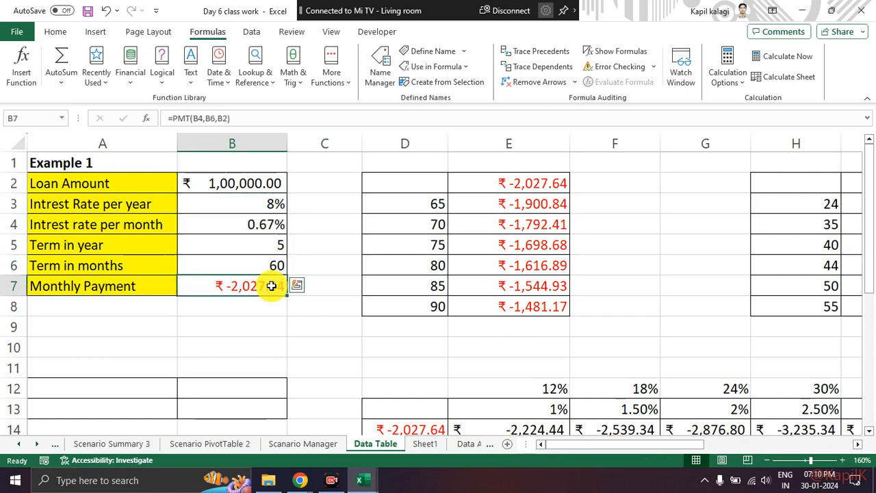
key("alt+Tab")
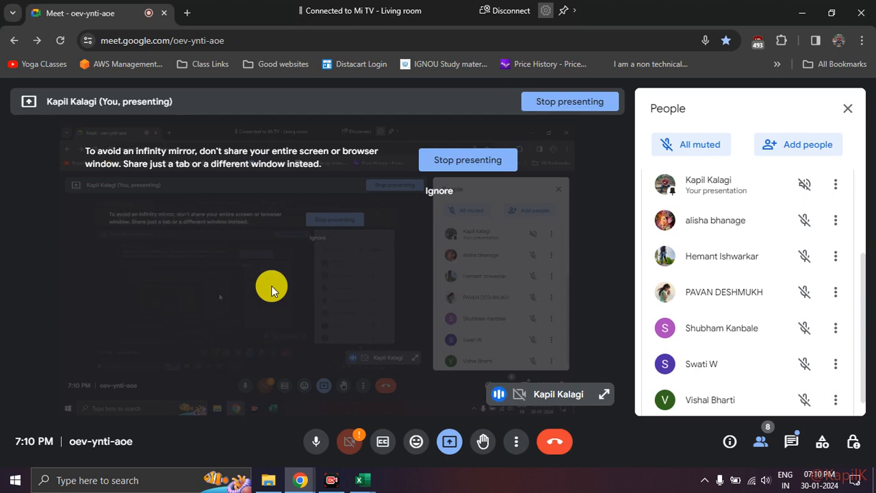
key("alt+Tab")
left_click(223, 308)
left_click(241, 286)
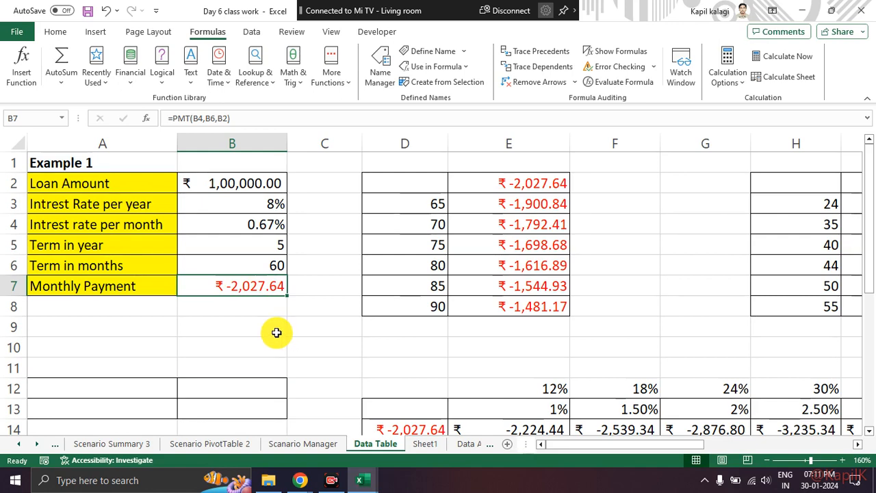
left_click_drag(142, 288, 202, 292)
left_click(186, 309)
left_click(185, 321)
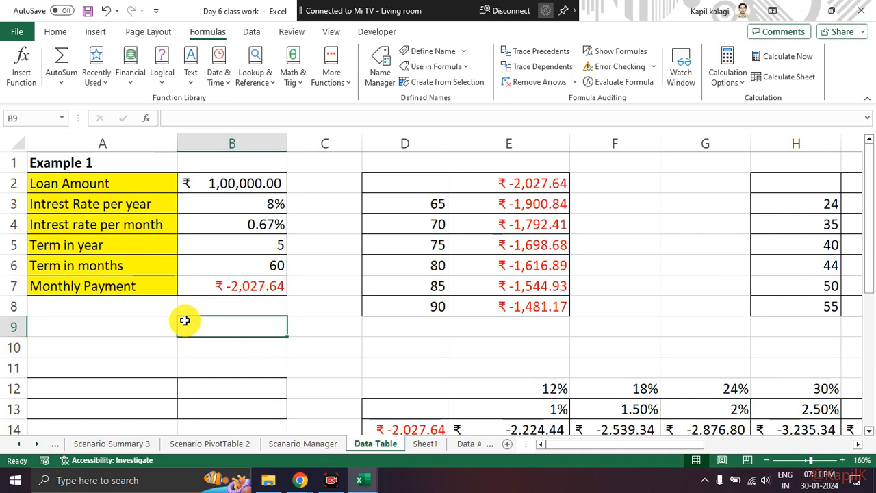
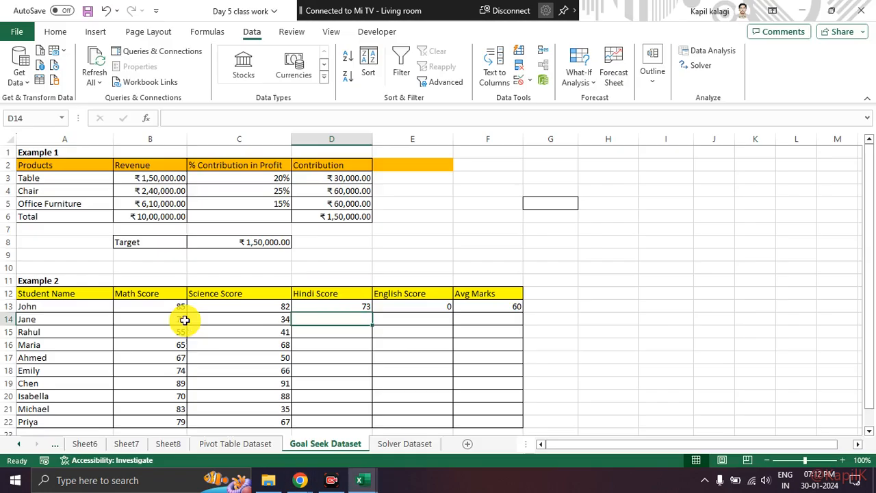
Check the Google Meet window and return to the Monthly Payment formula in B7 of the Day 6 class work workbook.
key("alt+Tab")
key("alt+Tab")
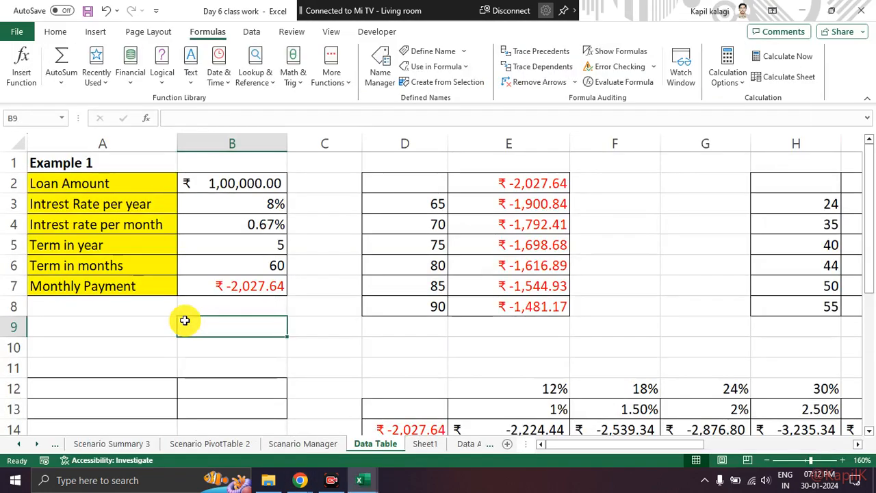
key("alt+Tab")
key("alt+Tab")
key("alt+Tab")
key("alt+Tab")
key("alt+Tab")
key("alt+Tab")
key("alt+Tab")
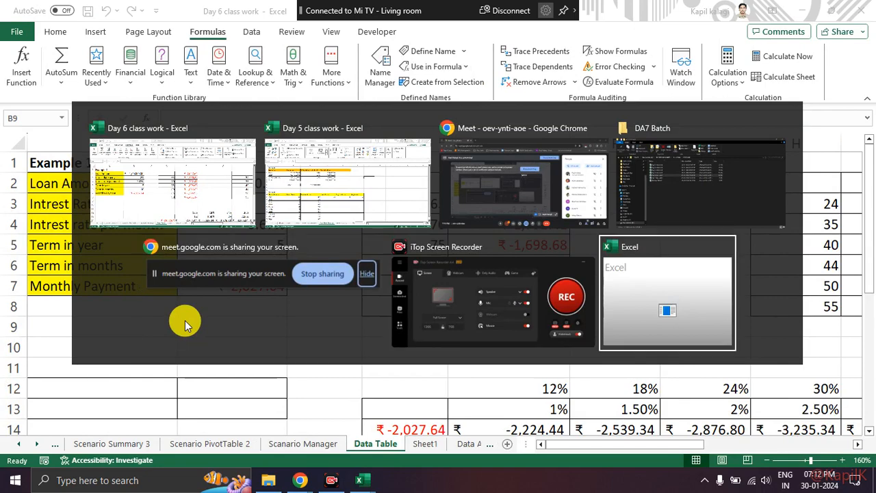
key("alt+Tab")
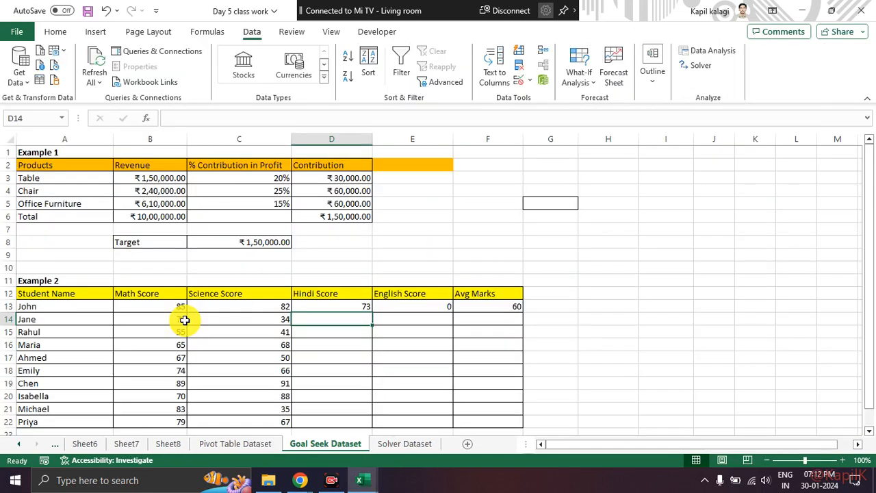
key("alt+Tab")
key("alt+Tab")
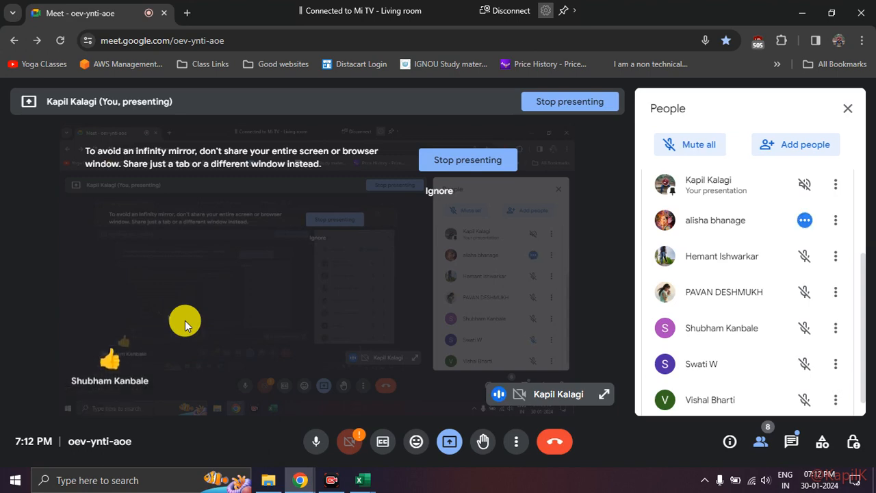
key("alt+Tab")
key("alt+Tab")
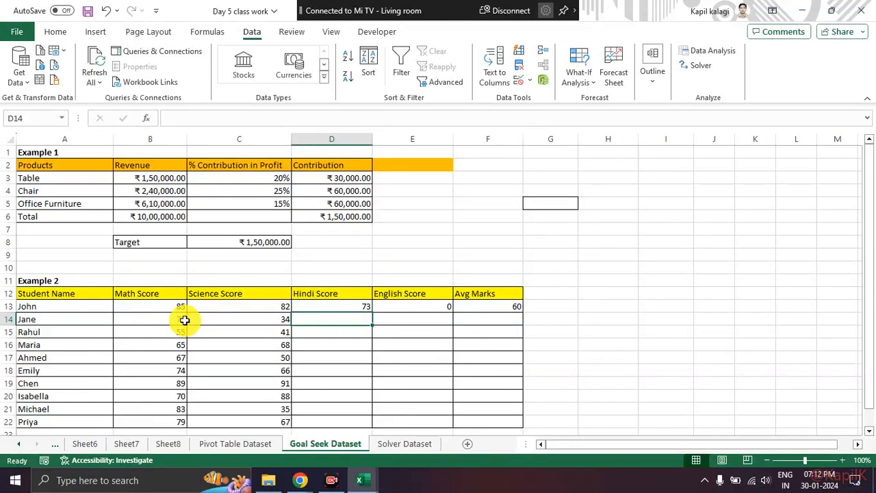
key("alt+Tab")
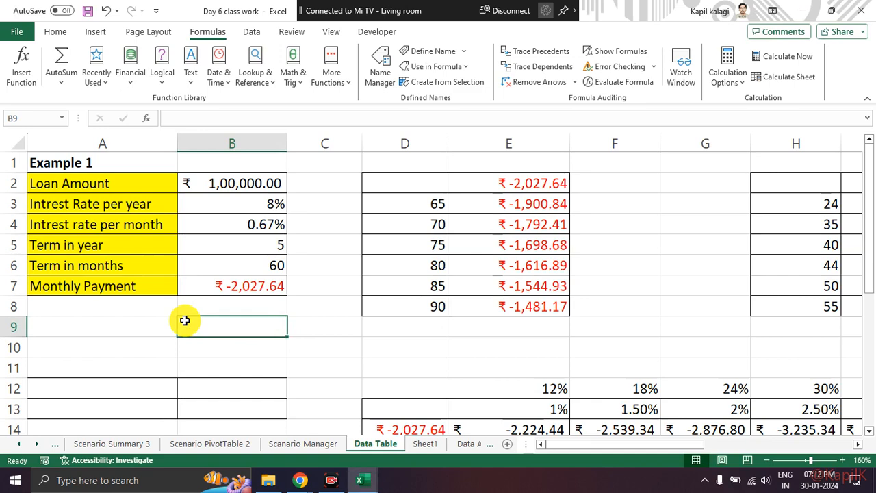
left_click(245, 286)
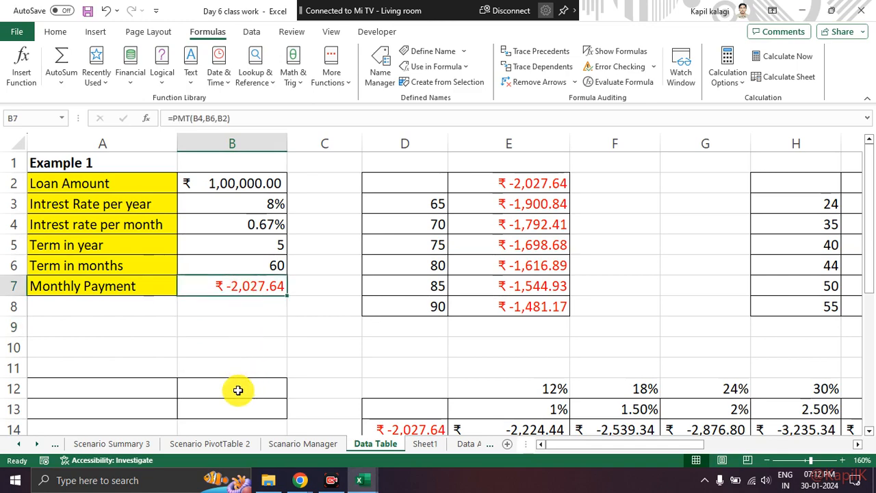
key("alt+Tab")
key("alt+Tab")
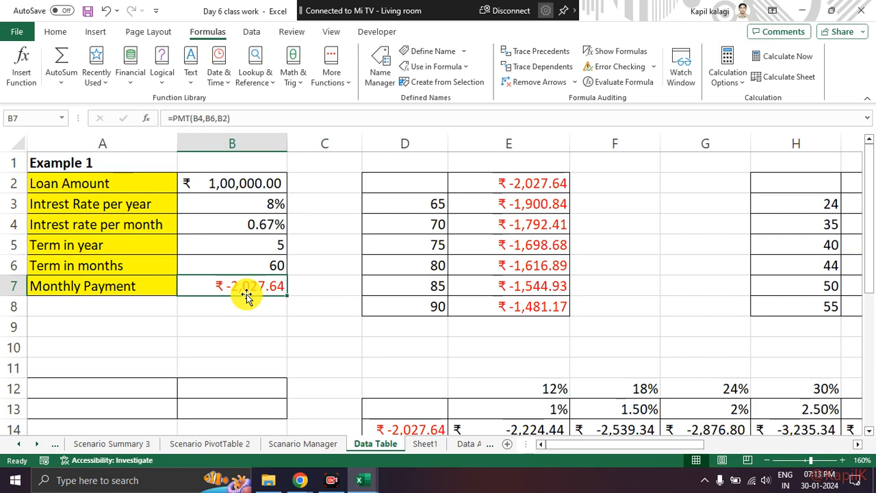
Try loan terms of 6, 8 and 7 years in cell B5 to compare the resulting monthly payments.
left_click(277, 245)
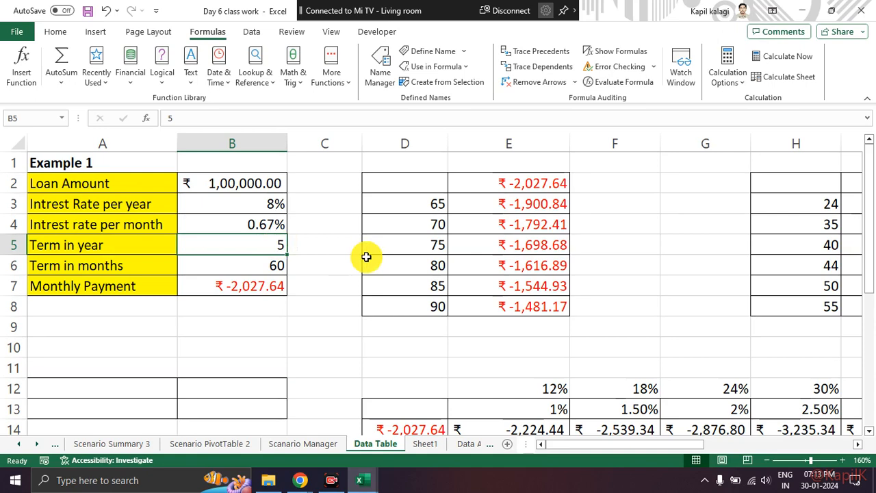
type("6")
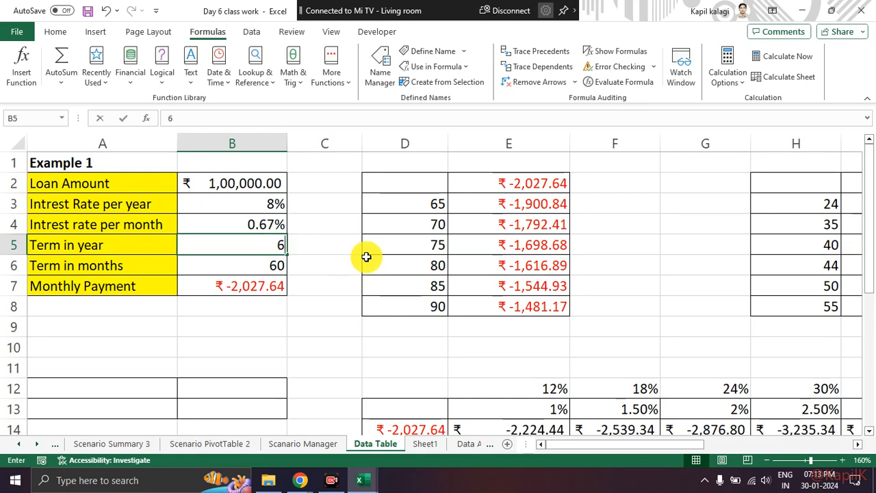
key("Return")
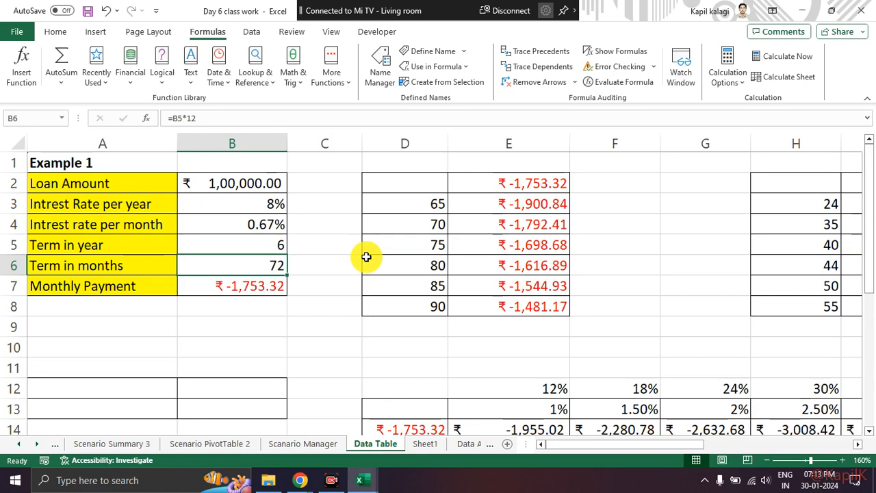
key("Up")
type("8")
key("Return")
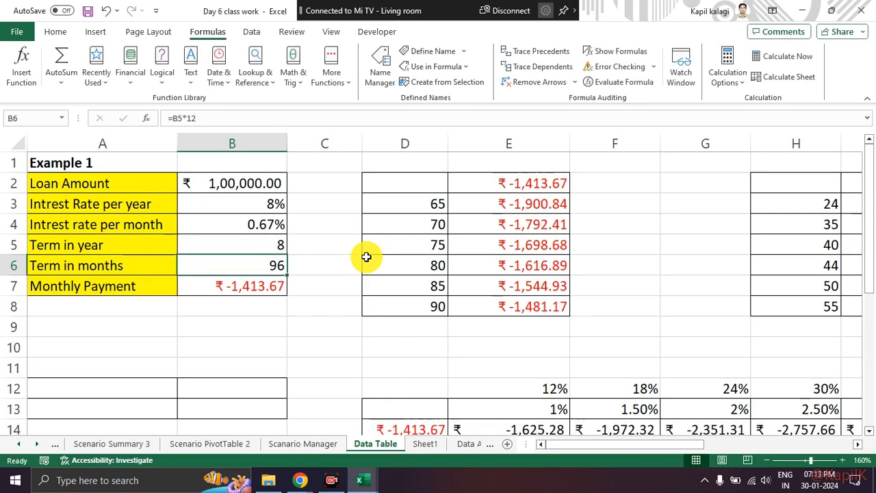
key("Up")
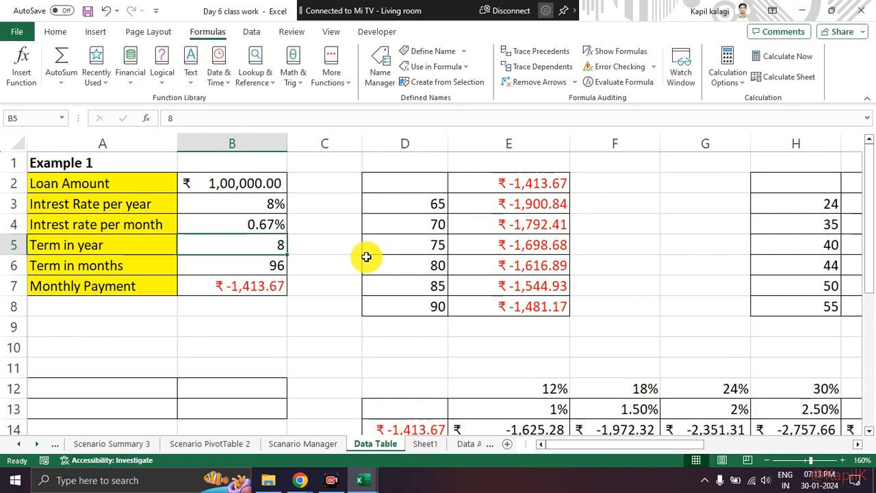
type("7")
key("Return")
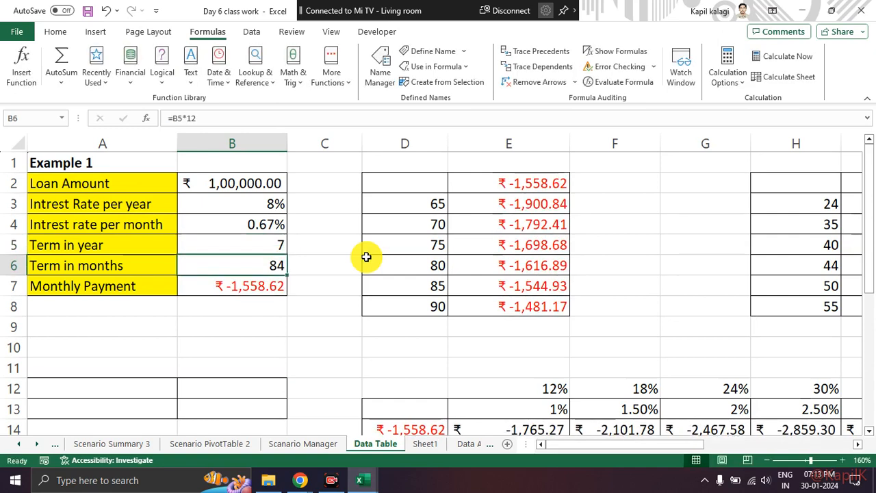
Restore the Term in year in B5 to 5.
key("Up")
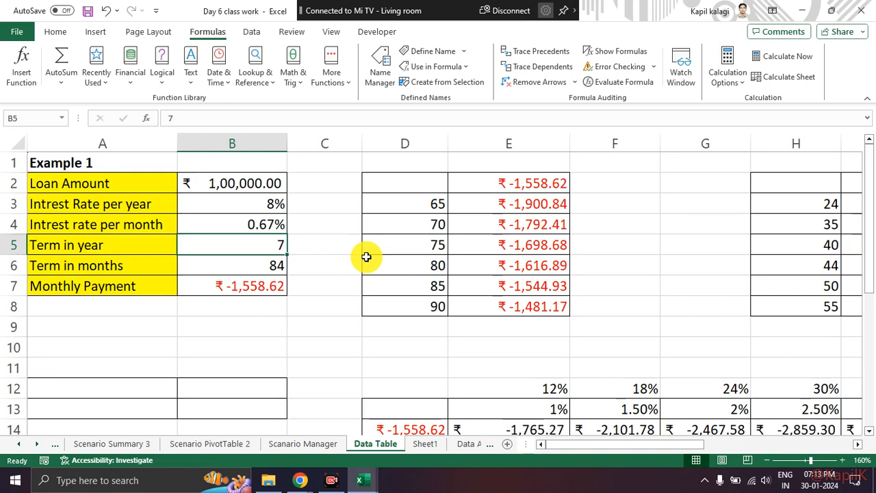
type("5")
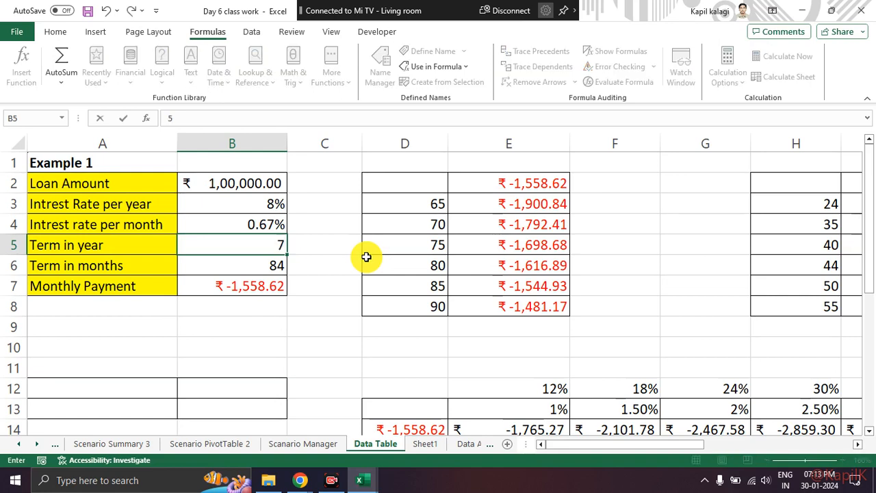
key("Return")
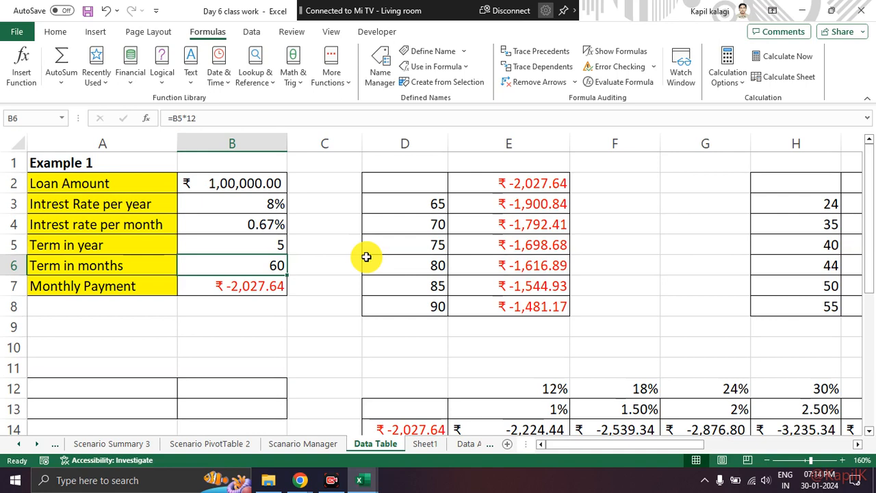
Clear the old data table results from cells E2:E9.
left_click_drag(534, 183, 541, 327)
key("Delete")
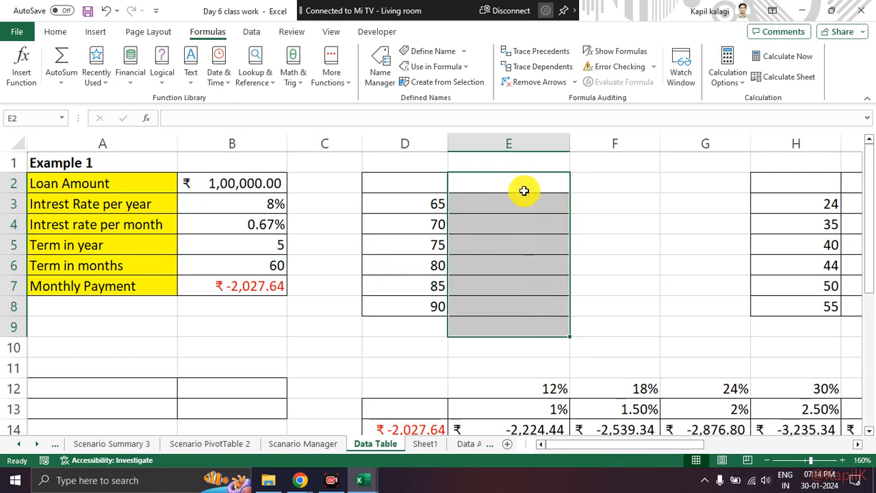
left_click(524, 188)
left_click(446, 185)
left_click(479, 183)
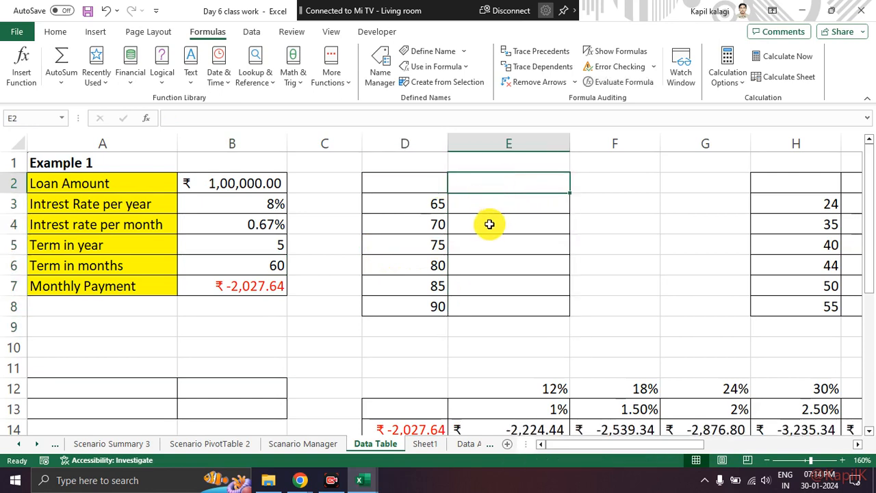
Examine the one-variable table layout in D2:E8 and how its column D values relate to Term in months in B6.
mouse_move(441, 184)
left_mouse_down()
mouse_move(458, 189)
mouse_move(528, 301)
mouse_move(555, 281)
left_mouse_up()
left_click(606, 250)
left_click_drag(417, 202, 500, 312)
left_click(415, 190)
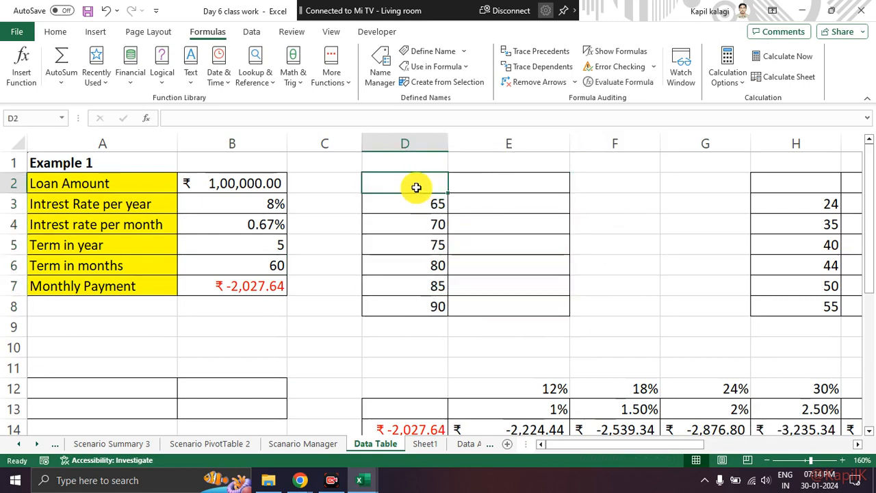
left_click(251, 266)
left_click_drag(140, 262, 240, 270)
mouse_move(383, 202)
left_mouse_down()
mouse_move(415, 198)
mouse_move(421, 246)
left_mouse_up()
key("Escape")
Change the term value in cell D7 to 87.
left_click(435, 289)
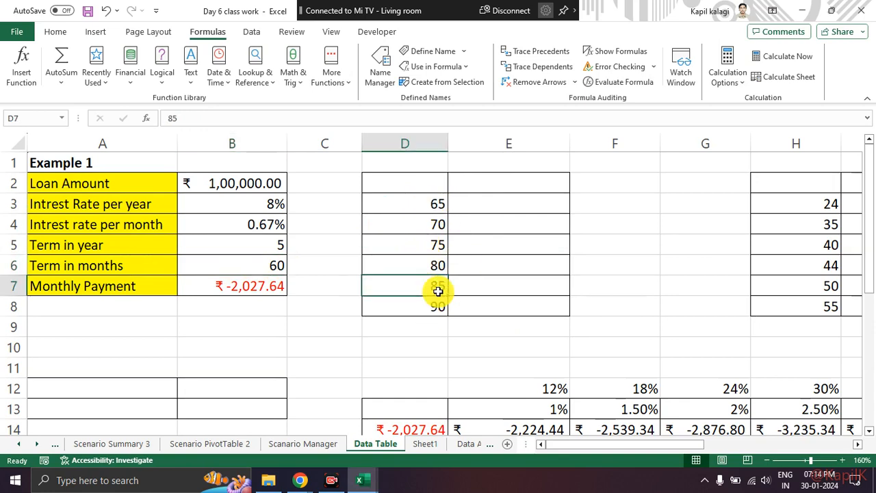
type("87")
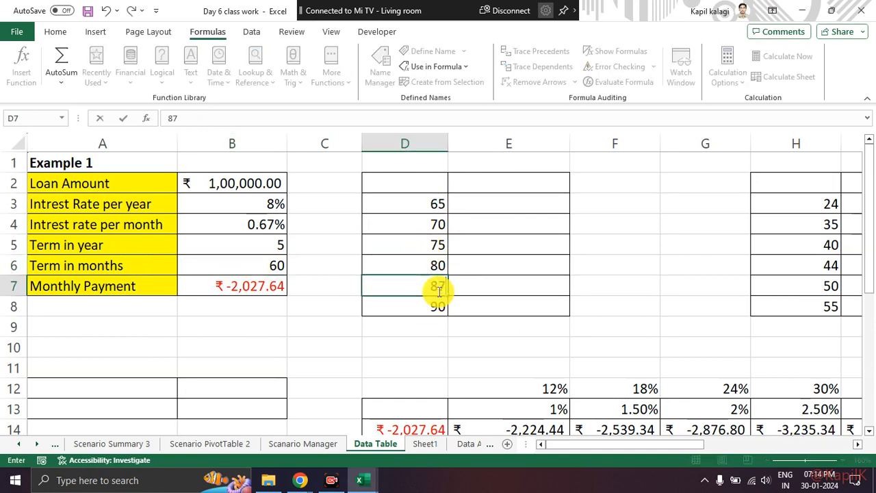
key("Return")
Review each term value in D3:D8 and the empty result cells E2:E8 beside them.
left_click(427, 206)
left_click(420, 227)
left_click(417, 248)
left_click(417, 266)
left_click(414, 285)
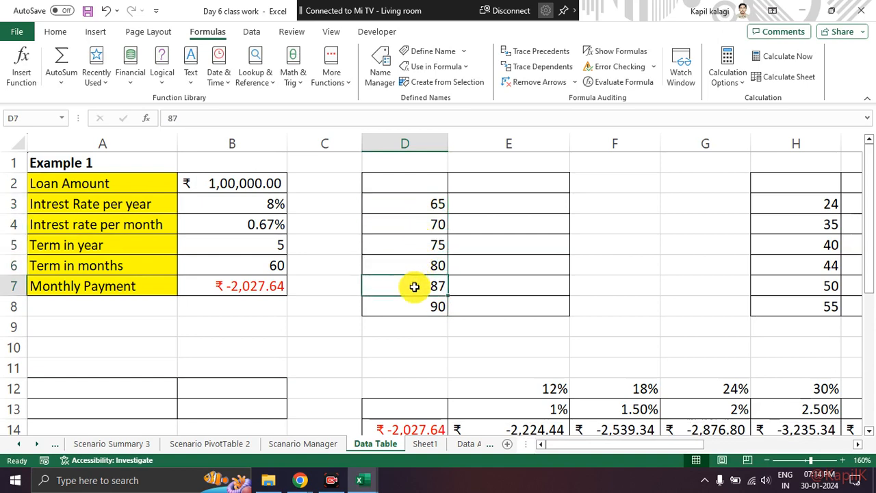
left_click(411, 306)
left_click_drag(432, 207, 427, 308)
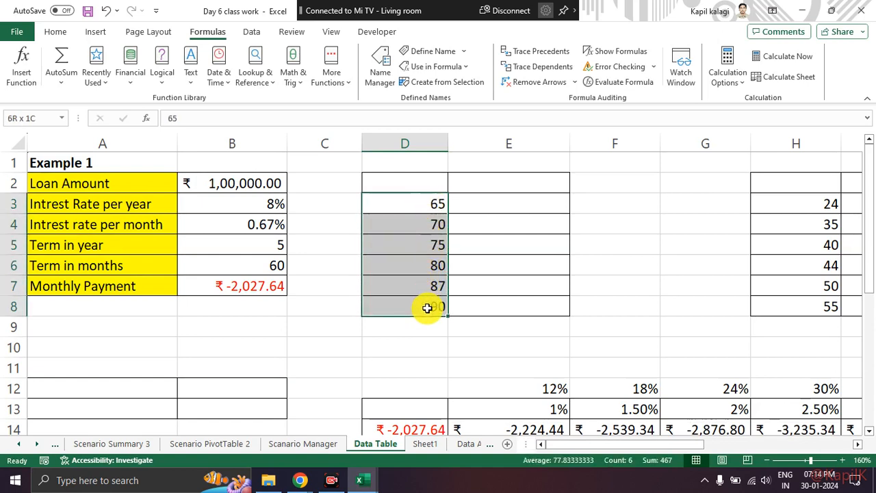
left_click(405, 343)
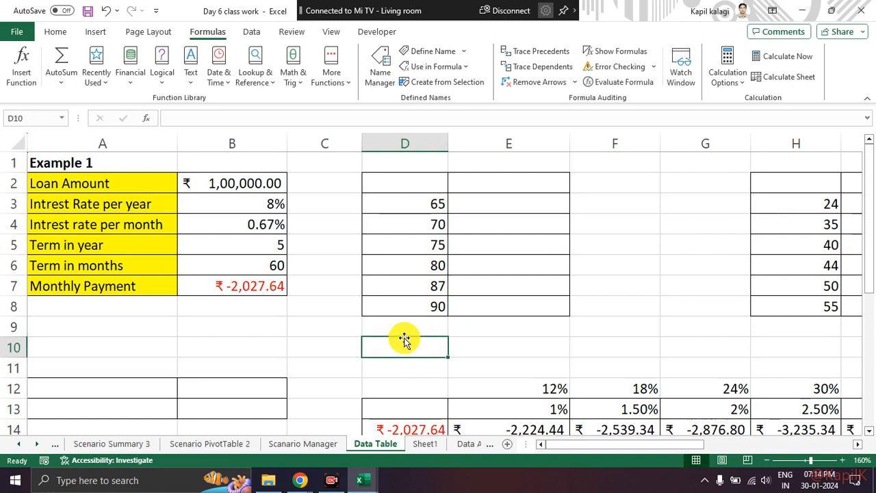
left_click_drag(416, 181, 503, 312)
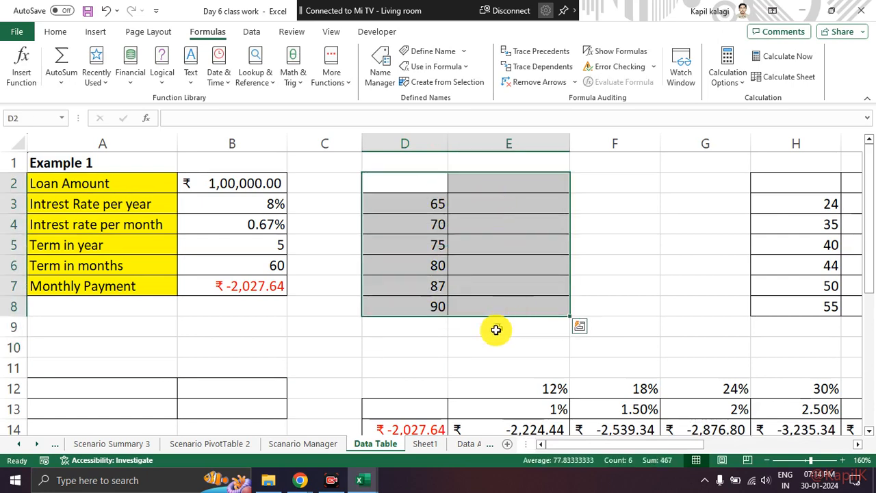
left_click(496, 330)
left_click_drag(505, 189, 518, 313)
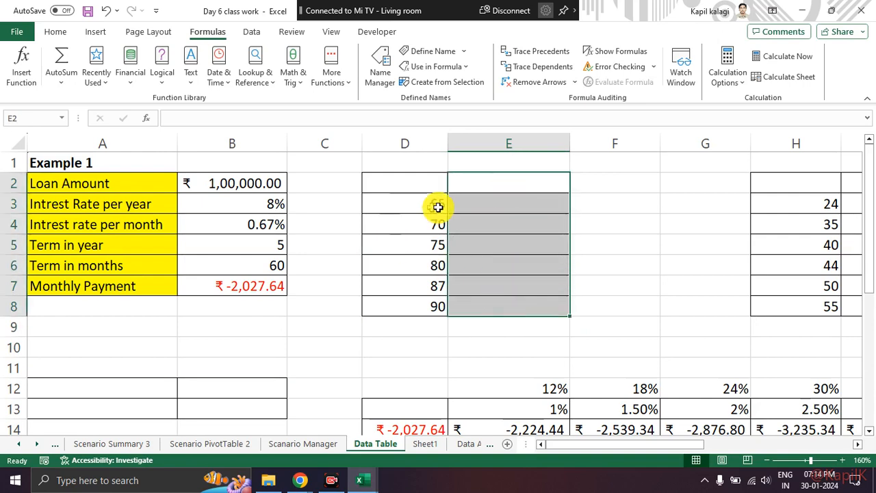
left_click(495, 247)
Apply All Borders to the table range D2:E8.
left_click_drag(418, 188, 514, 303)
left_click_drag(419, 183, 521, 303)
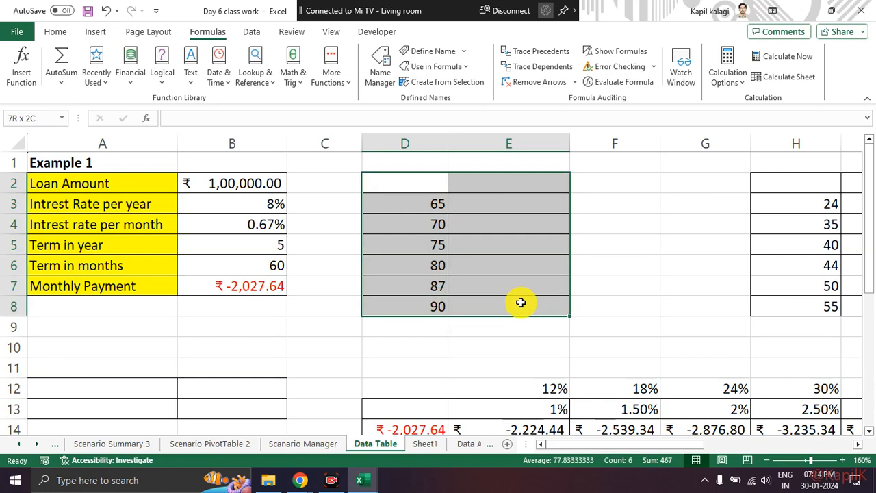
left_click(55, 31)
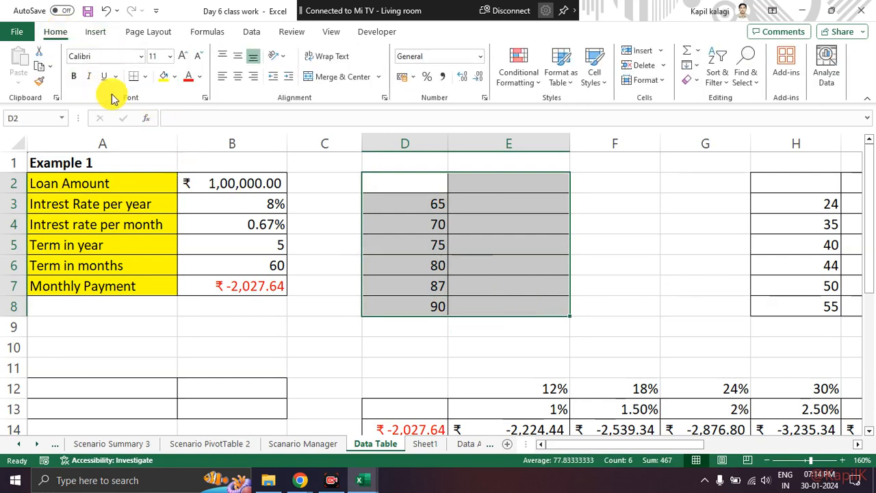
left_click(144, 76)
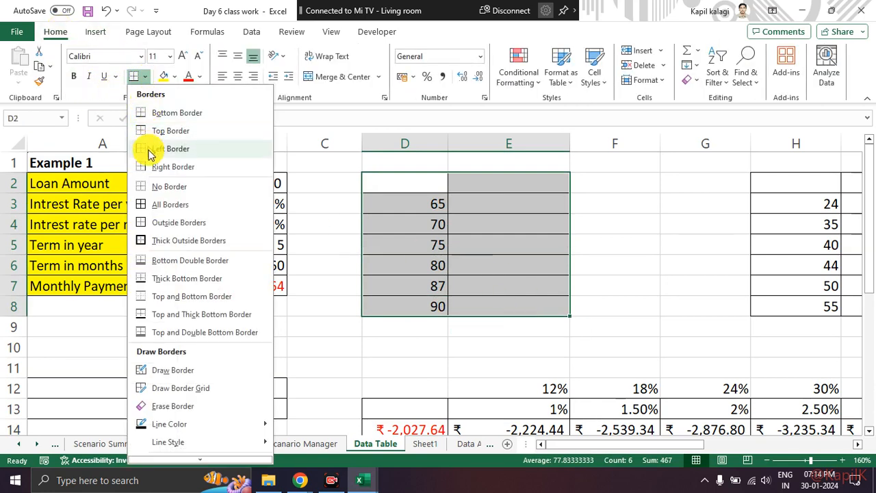
left_click(167, 204)
left_click(634, 260)
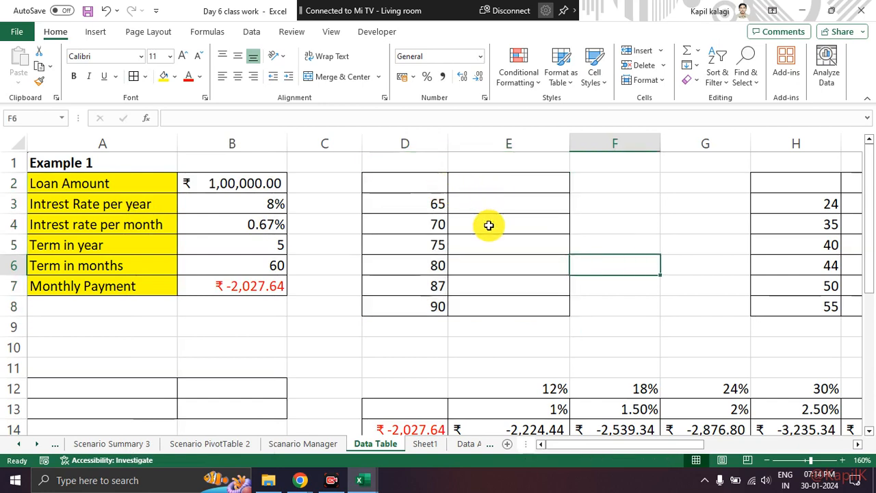
Link cell E2 of the data table to the Monthly Payment cell with the formula =B7.
left_click(470, 187)
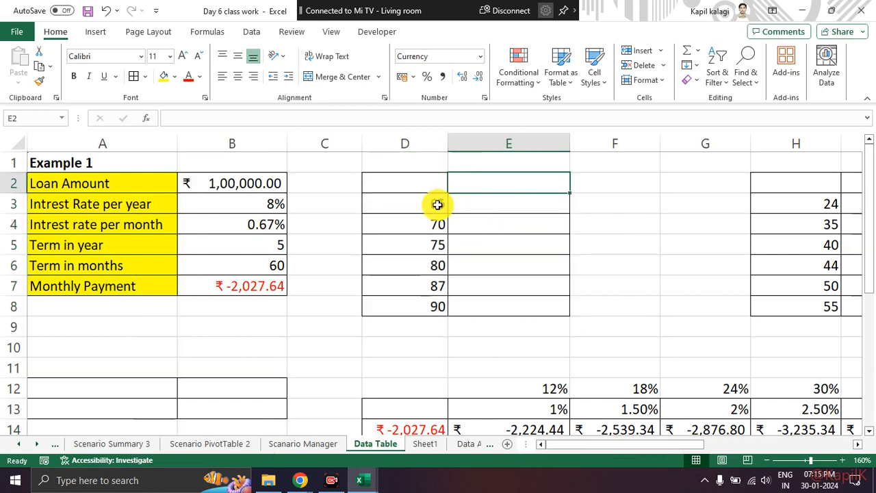
mouse_move(420, 203)
left_mouse_down()
mouse_move(477, 186)
mouse_move(487, 194)
left_mouse_up()
key("Escape")
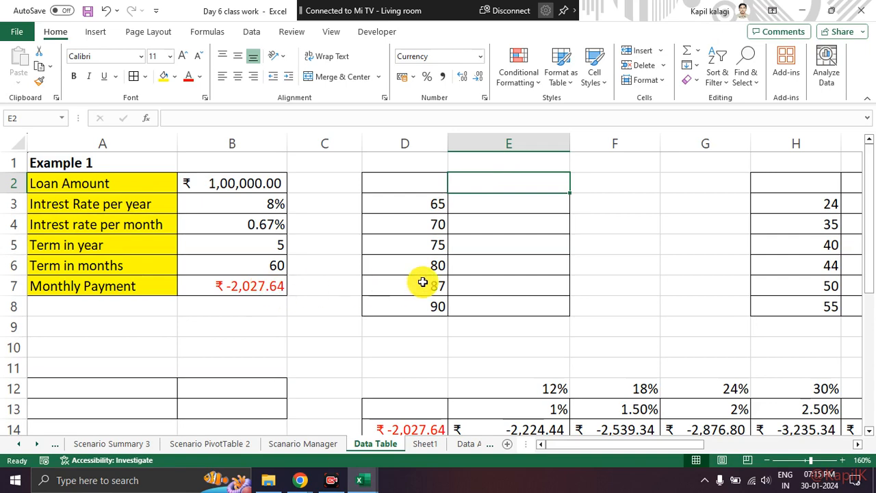
type("=pmt")
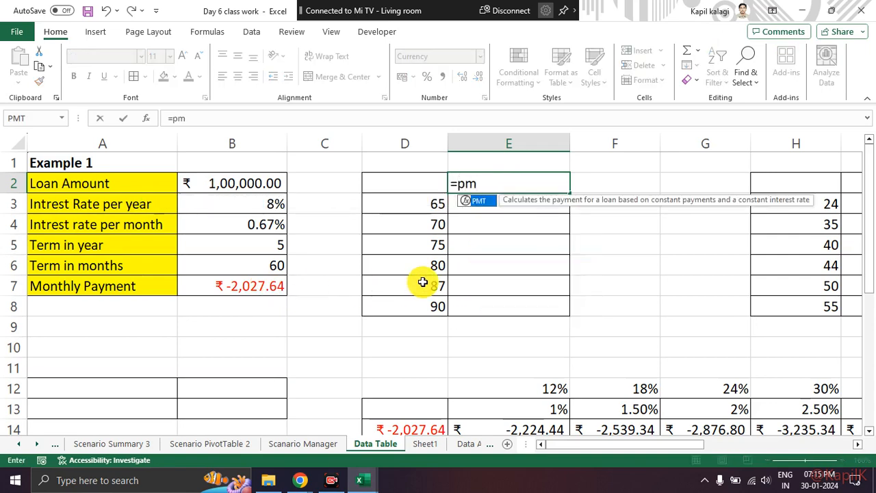
key("BackSpace")
key("BackSpace")
key("BackSpace")
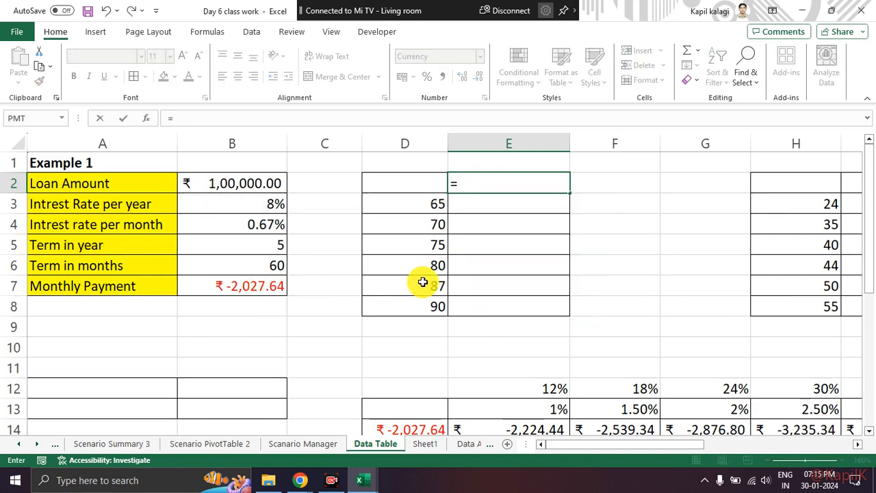
left_click(270, 289)
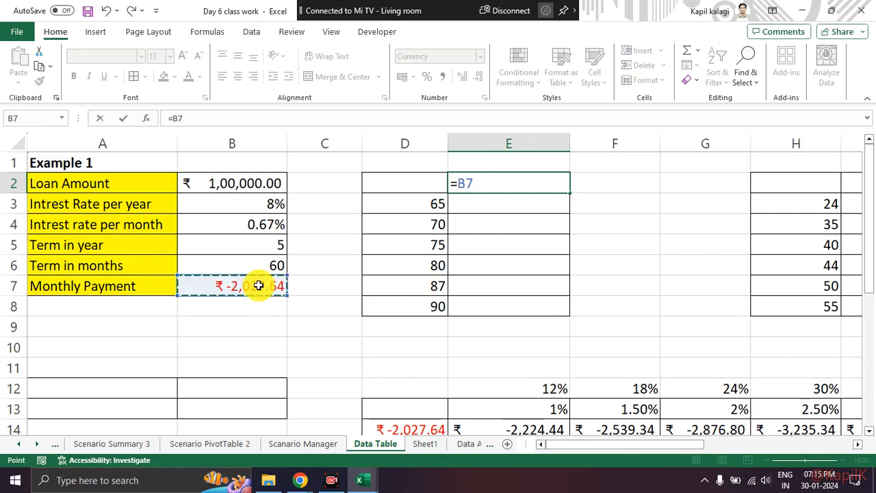
key("Return")
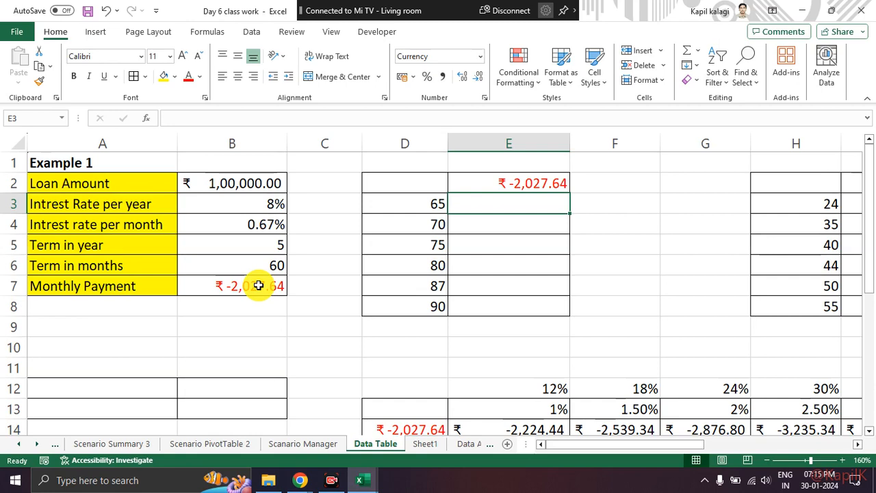
Review the formula in E2, the term values in D3:D8 and the blank corner cell D2 of the table.
left_click(507, 181)
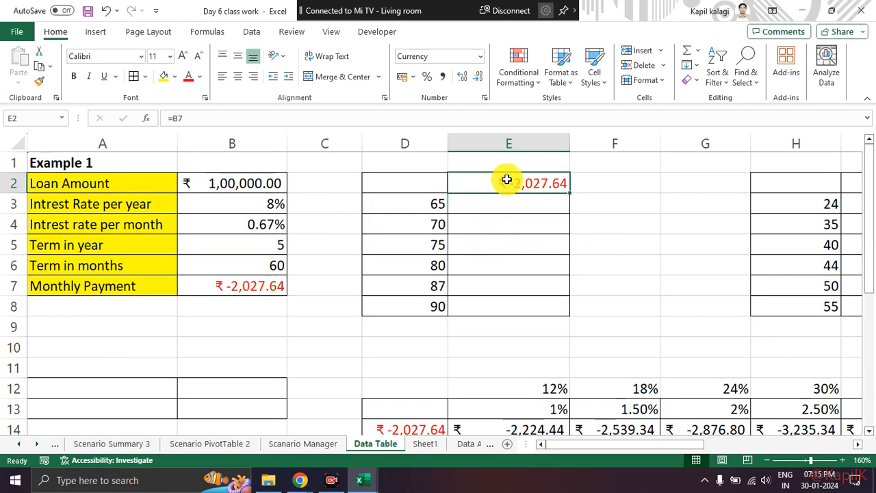
left_click_drag(421, 184, 509, 306)
left_click_drag(428, 204, 423, 302)
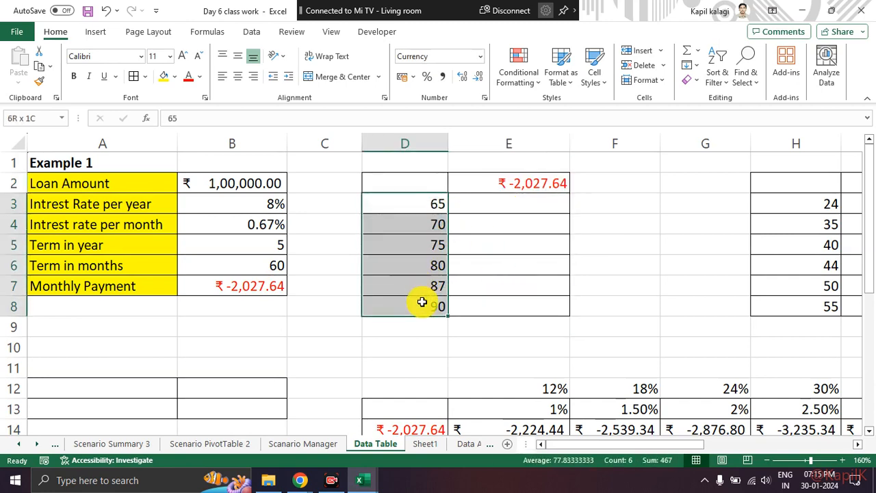
left_click_drag(487, 190, 489, 308)
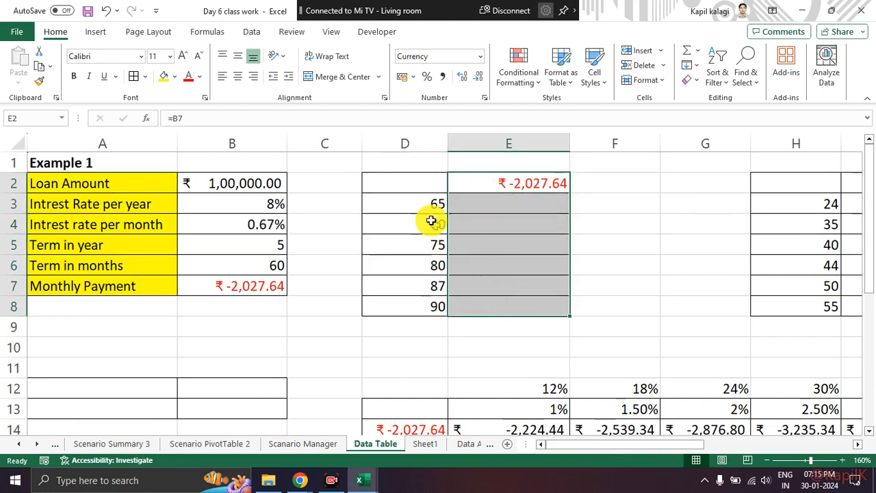
left_click(411, 181)
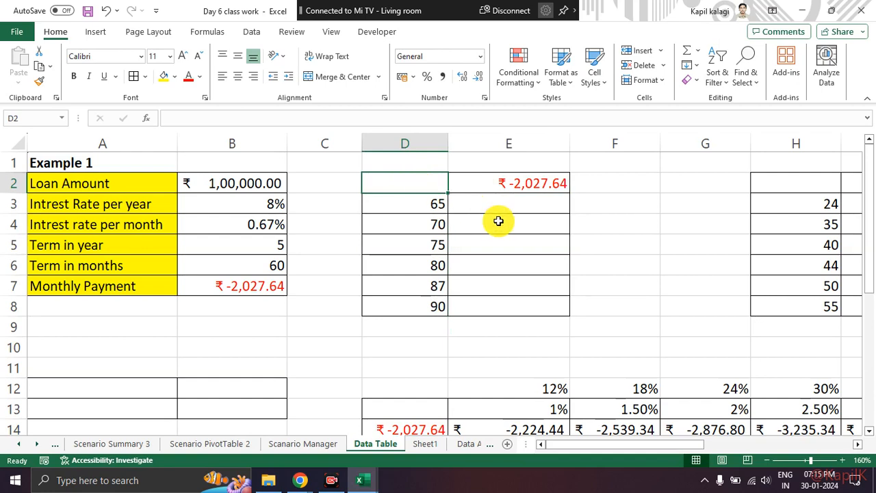
left_click(478, 198)
Select the table range D2:E8 and open the what-if Data Table dialog, moved clear of the table.
left_click_drag(427, 180, 517, 301)
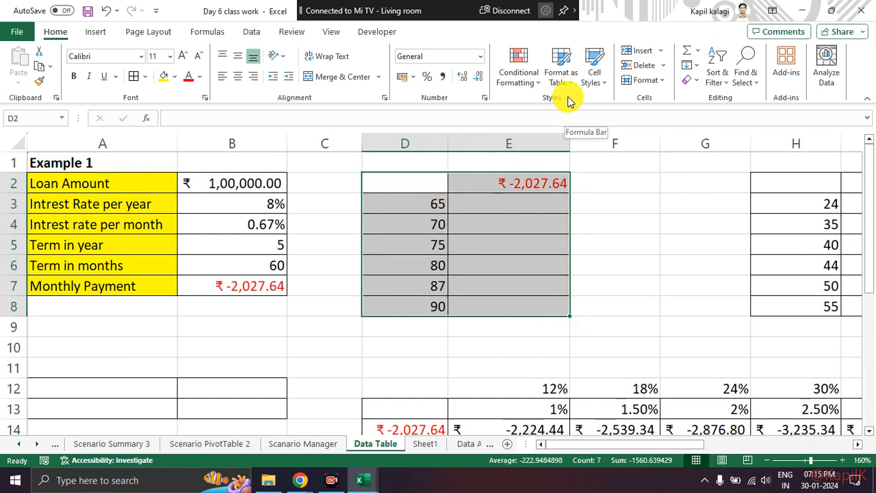
left_click(251, 32)
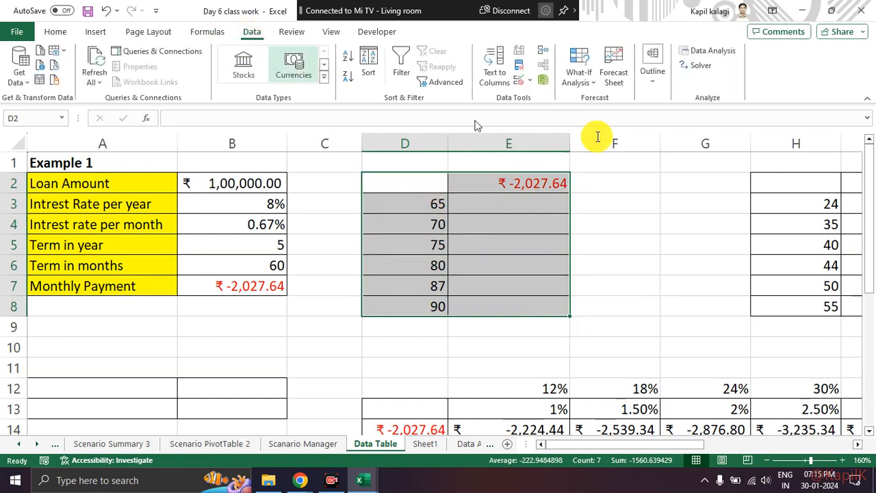
left_click(579, 75)
left_click(587, 134)
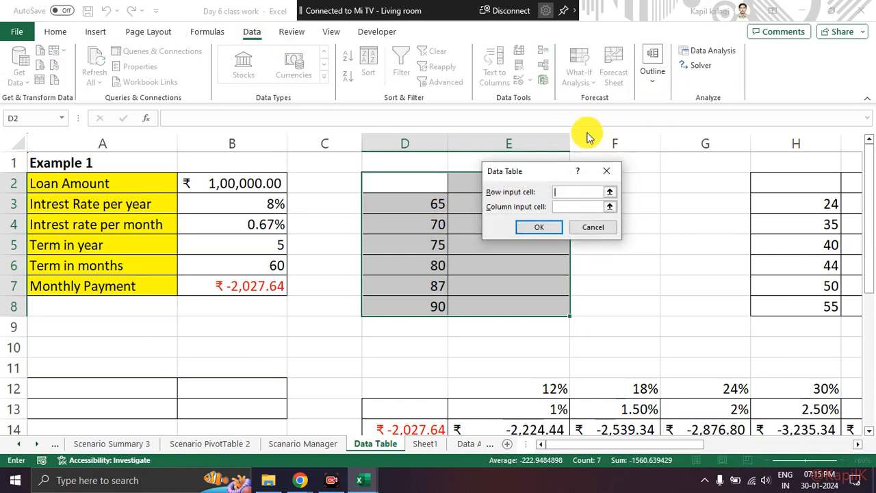
left_click_drag(524, 172, 619, 141)
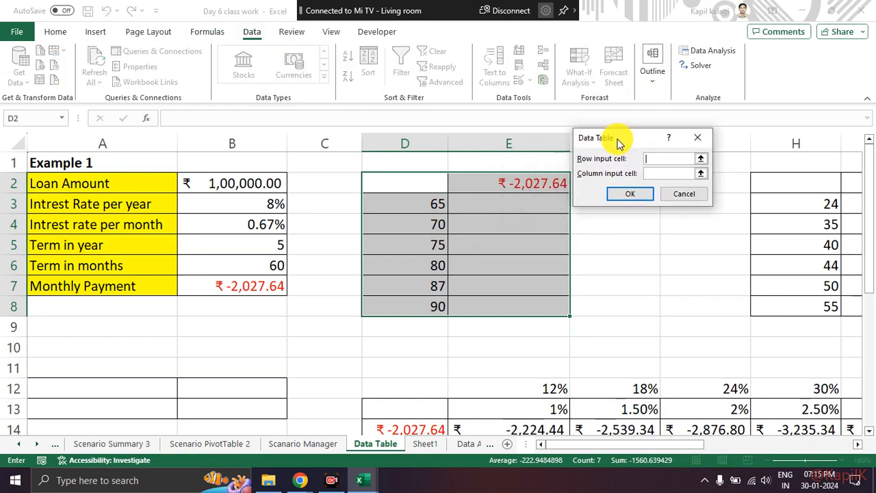
Compare the Row input cell and Column input cell options with the vertical layout of the table.
left_click_drag(579, 165, 637, 162)
left_click_drag(578, 181, 637, 179)
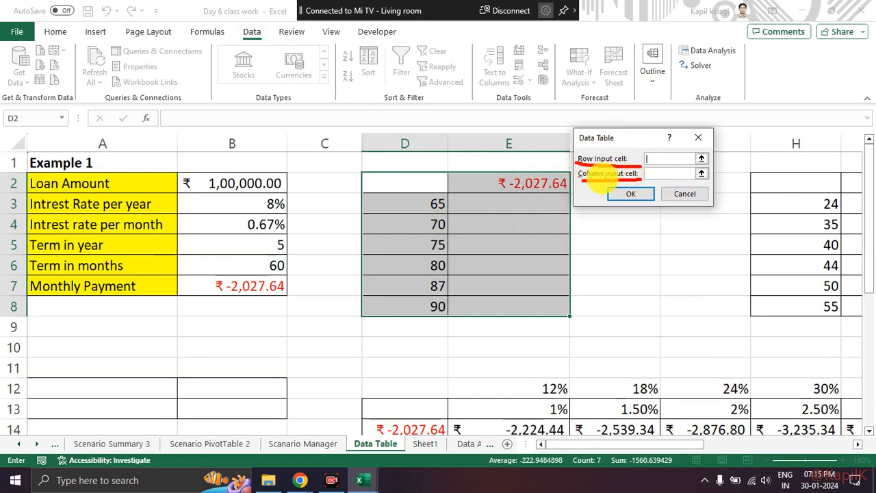
mouse_move(496, 196)
left_mouse_down()
mouse_move(489, 289)
mouse_move(503, 269)
left_mouse_up()
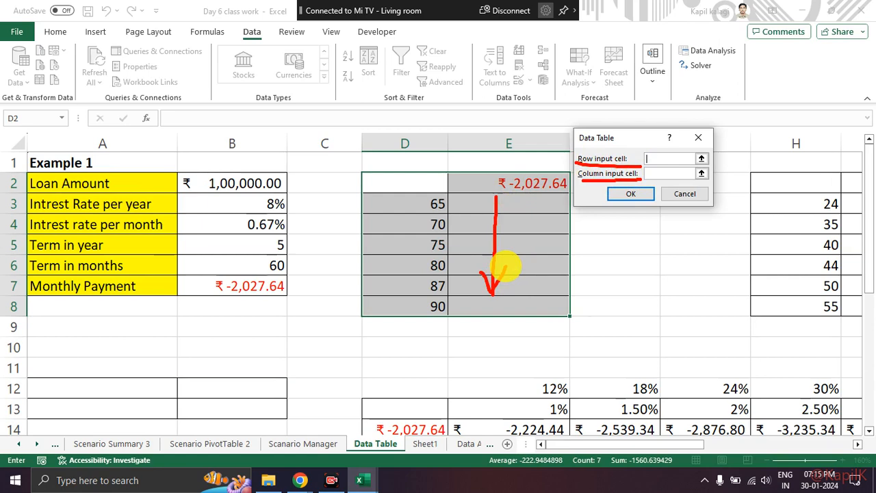
key("Escape")
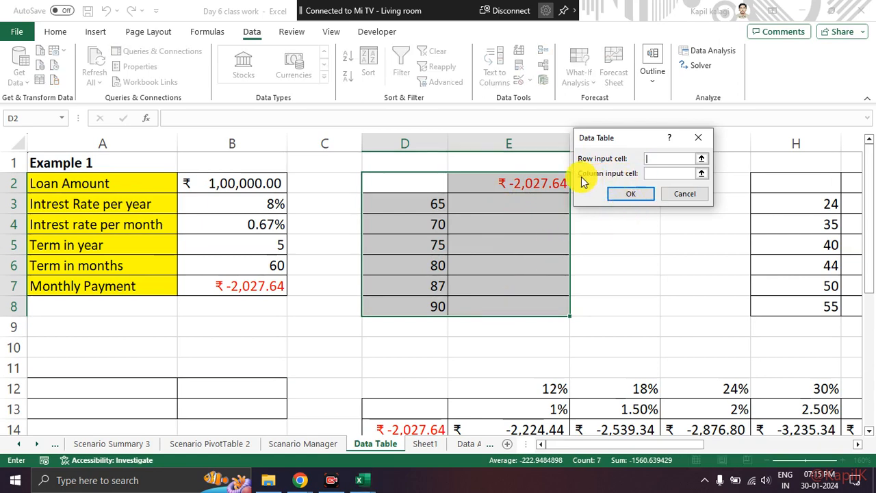
mouse_move(578, 177)
left_mouse_down()
mouse_move(647, 172)
mouse_move(602, 169)
left_mouse_up()
key("Escape")
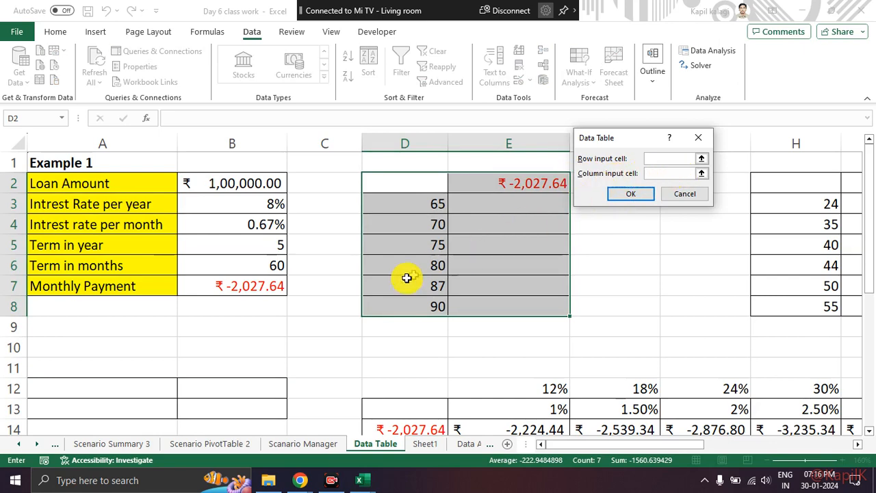
Set the Column input cell to Term in months, $B$6, and generate the data table.
left_click_drag(127, 265, 236, 268)
key("Escape")
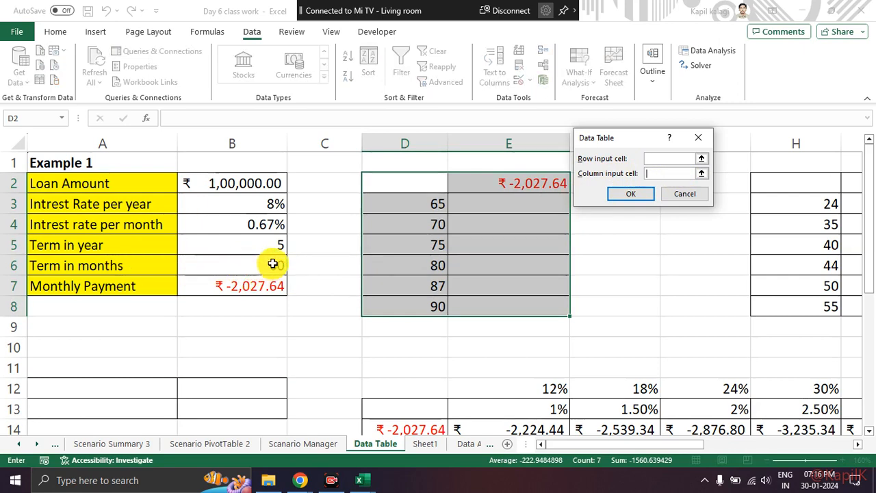
left_click(272, 264)
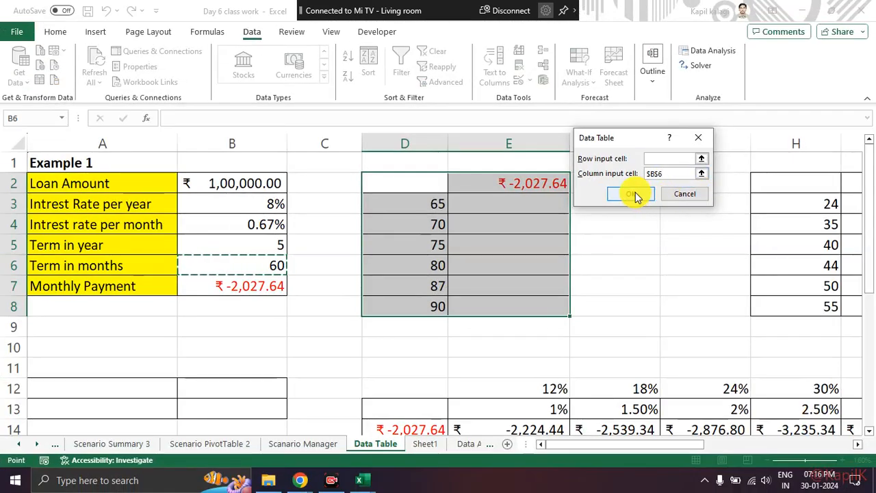
left_click(606, 224)
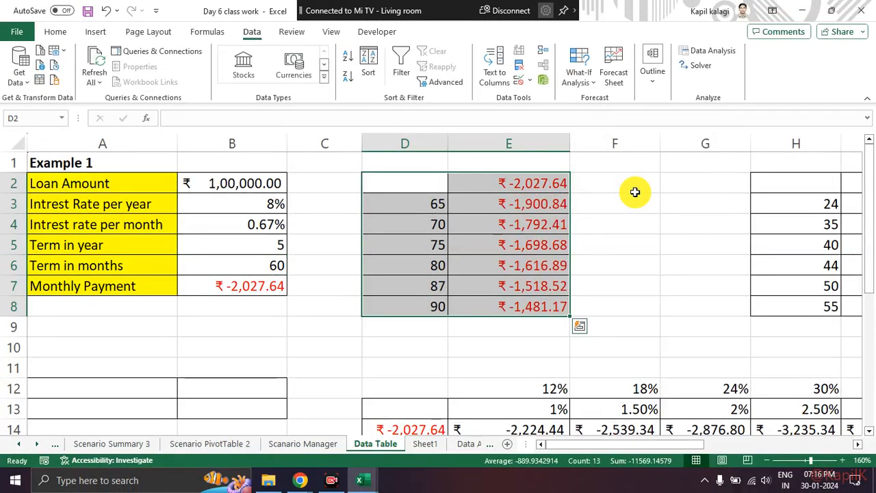
Review the monthly payments in E3:E8, including the result and formula for the 87-month term.
left_click(635, 192)
left_click_drag(440, 189, 530, 302)
left_click(637, 245)
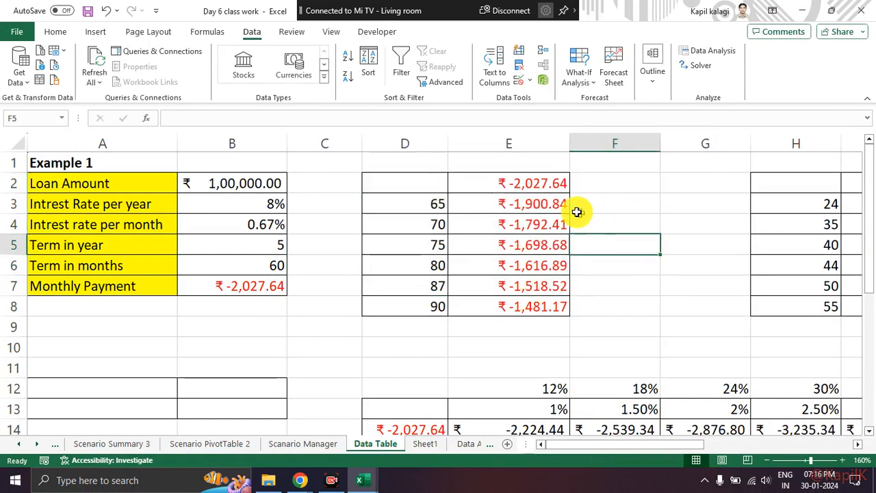
left_click(534, 286)
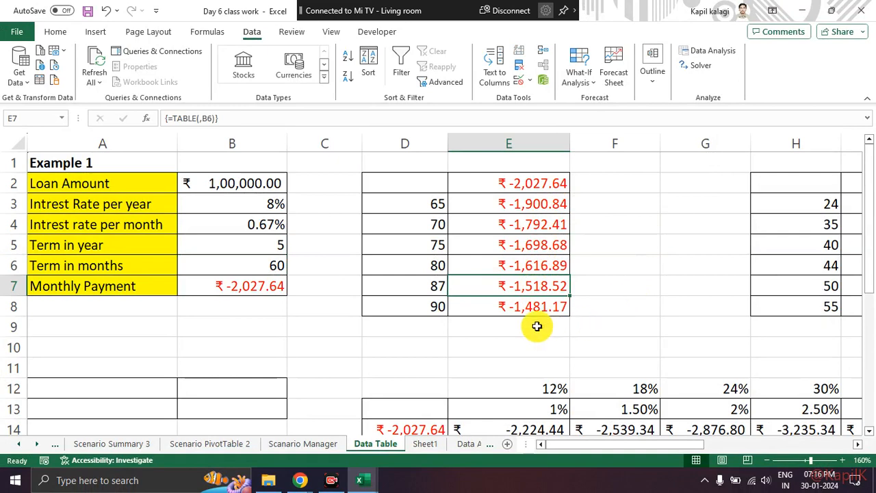
left_click(417, 273)
left_click(417, 285)
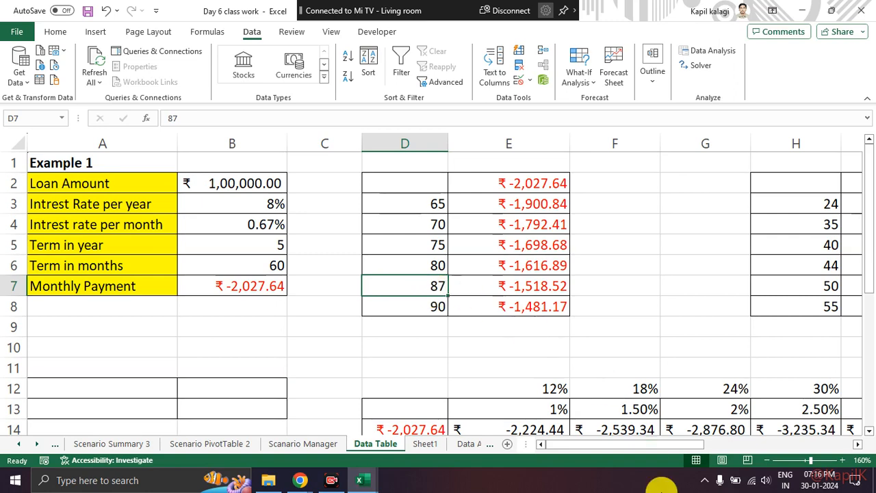
Examine the second table in H2:I8 and each of its term values in H3:H8.
left_click_drag(643, 444, 712, 442)
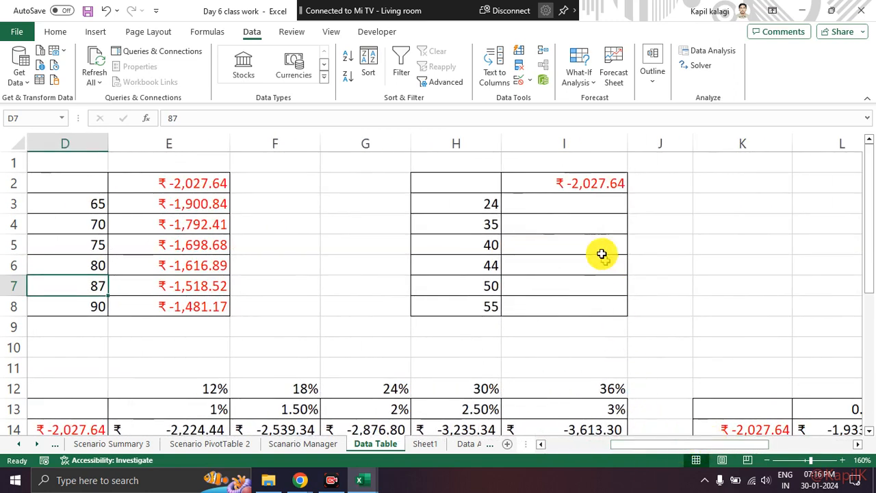
left_click_drag(472, 182, 584, 304)
left_click(506, 218)
left_click(490, 203)
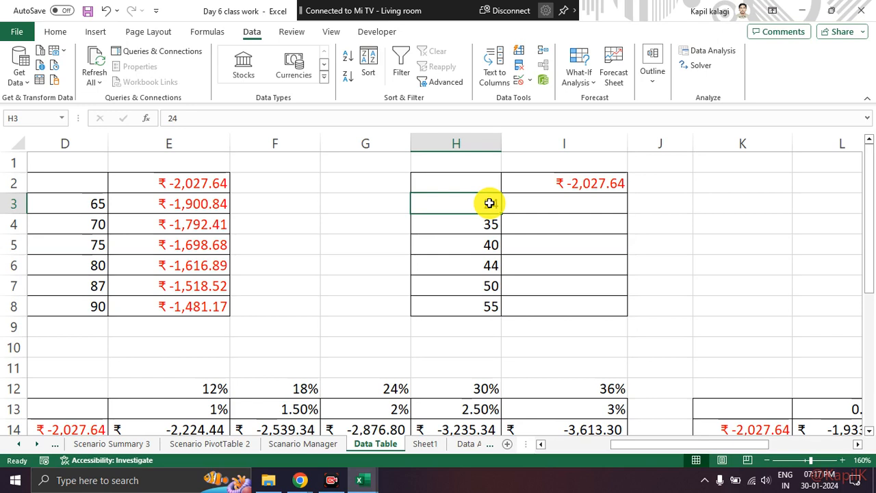
left_click(456, 262)
left_click_drag(466, 205, 464, 309)
left_click(465, 203)
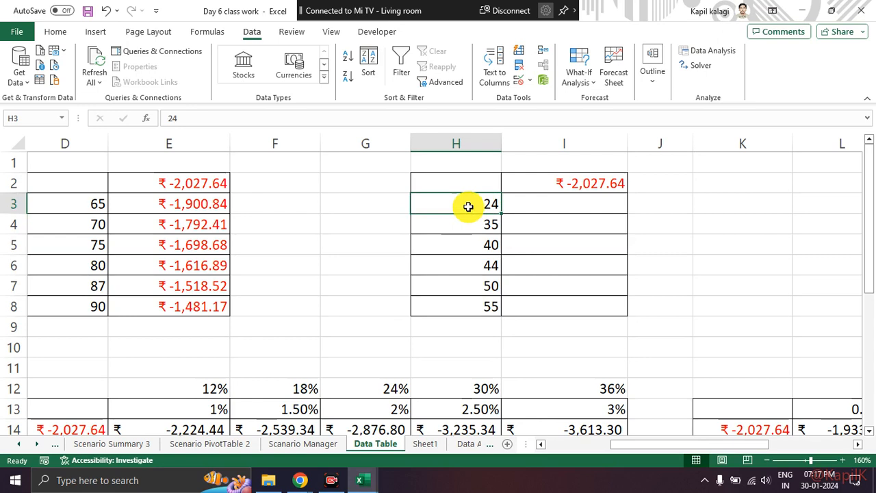
left_click(463, 225)
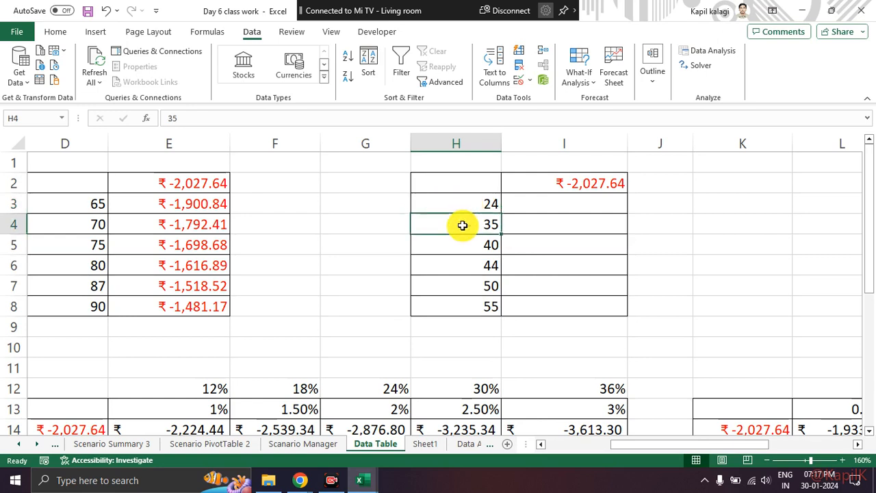
left_click(456, 247)
left_click(454, 266)
left_click(453, 285)
left_click(454, 304)
left_click_drag(499, 212, 479, 309)
Check which cell the formula in I2 refers to and discard the accidental edit.
left_click(542, 180)
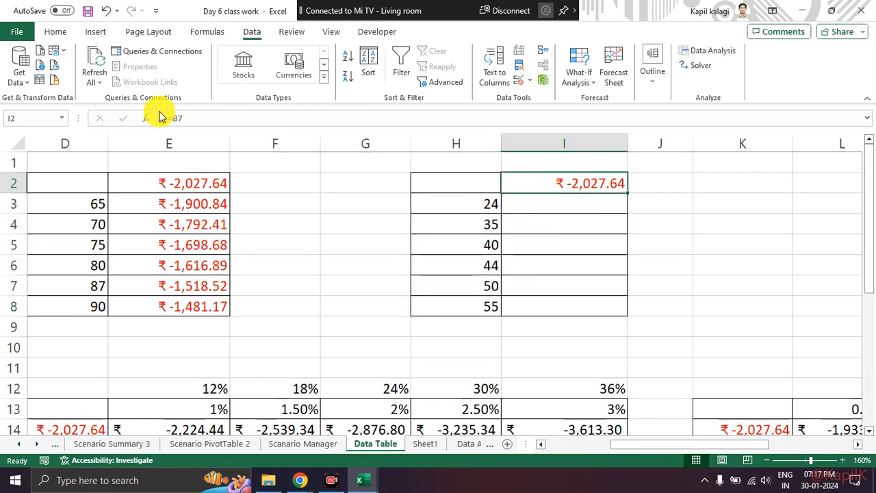
left_click_drag(196, 112, 169, 111)
left_click(637, 225)
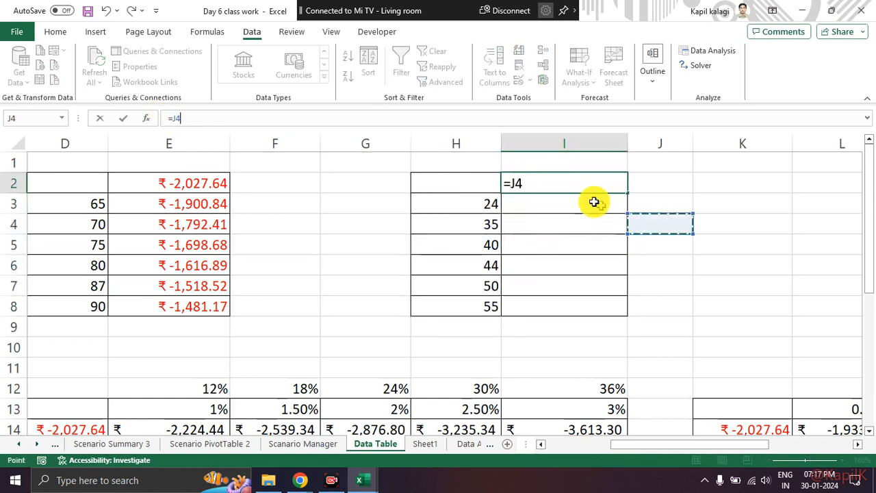
key("Escape")
Start a What-If Analysis data table on the range H2:I8.
left_click_drag(475, 174, 582, 303)
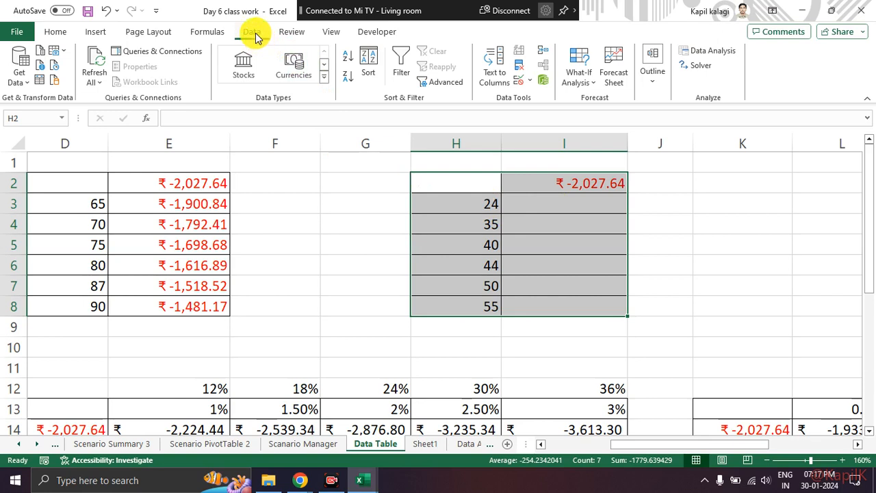
key("ctrl+2")
mouse_move(260, 29)
left_mouse_down()
mouse_move(236, 37)
mouse_move(271, 33)
mouse_move(262, 28)
mouse_move(504, 48)
mouse_move(556, 53)
mouse_move(563, 70)
left_mouse_up()
key("Escape")
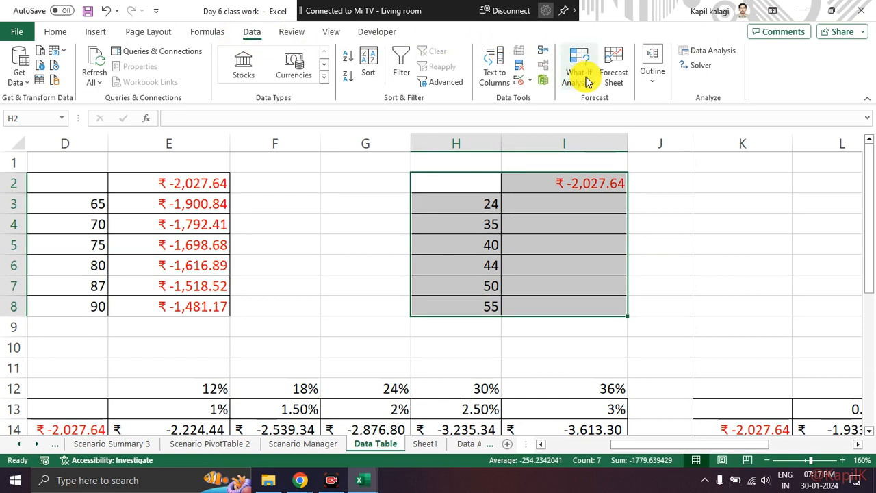
left_click(579, 77)
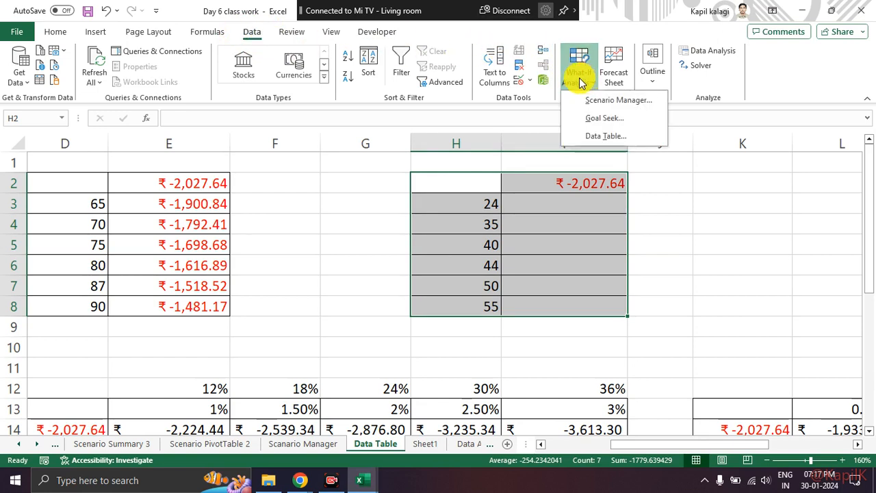
left_click(595, 138)
left_click_drag(622, 140, 295, 82)
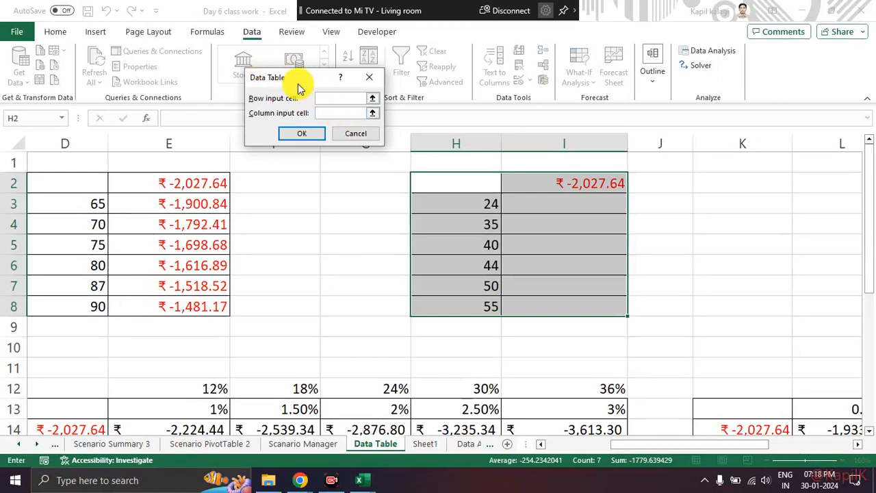
left_click_drag(298, 80, 315, 69)
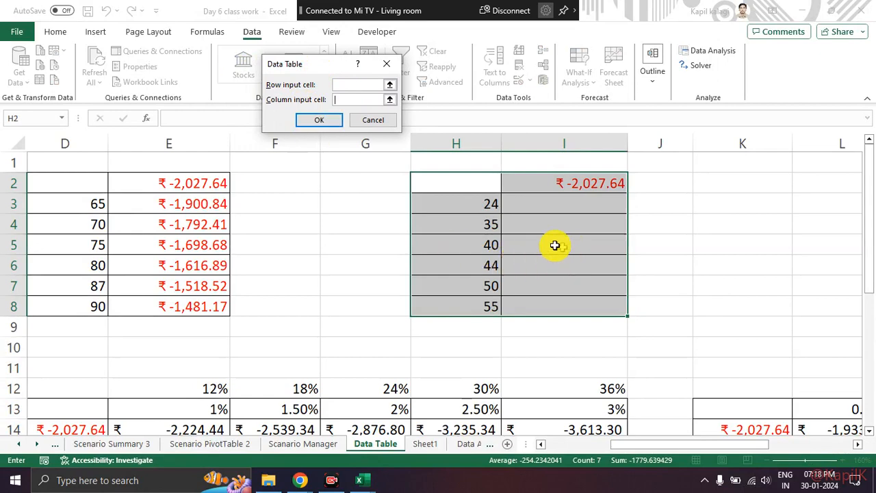
Set the Column input cell to Term in months, $B$6, and generate the data table for H2:I8.
scroll(411, 274, "down", 1)
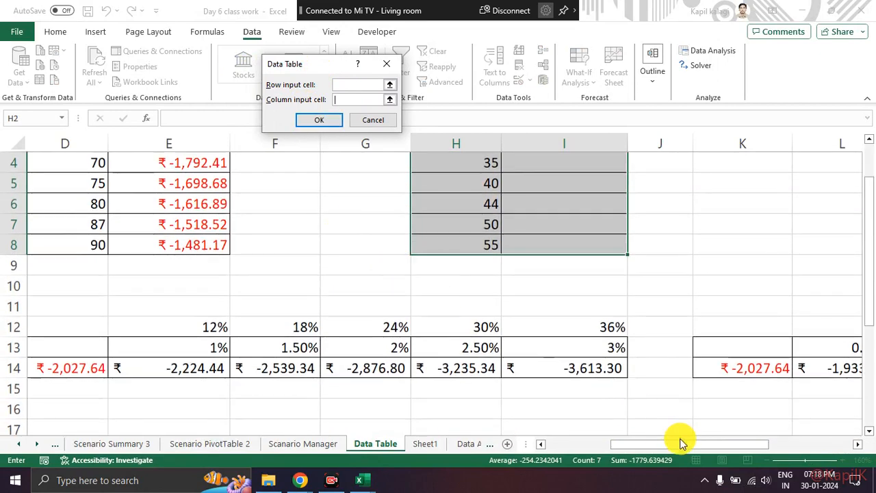
left_click_drag(678, 440, 538, 433)
scroll(209, 176, "up", 1)
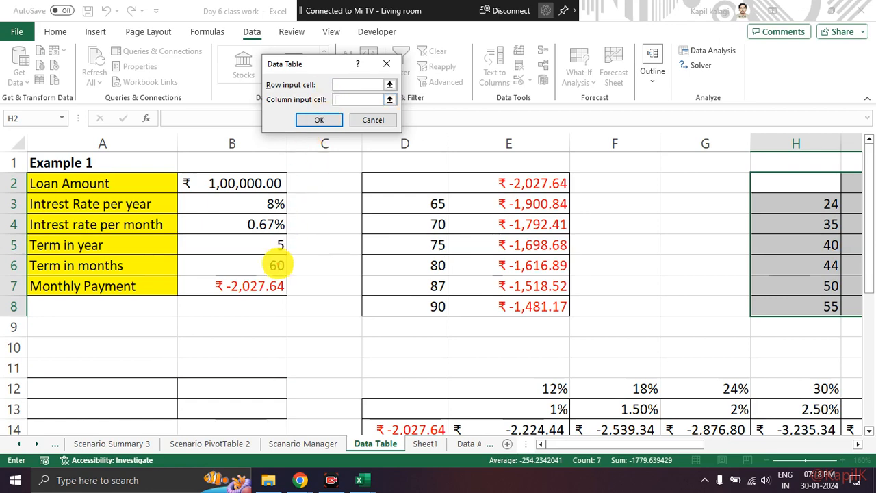
mouse_move(266, 260)
left_mouse_down()
mouse_move(343, 240)
mouse_move(348, 254)
left_mouse_up()
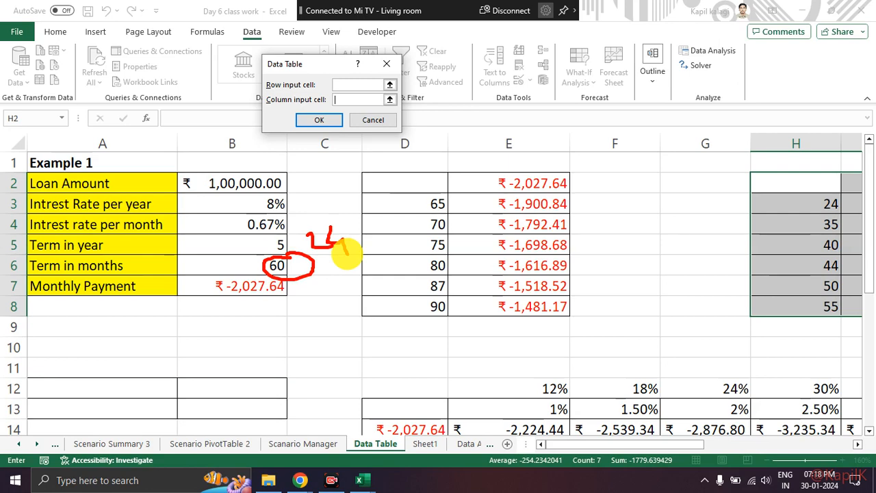
left_click(275, 266)
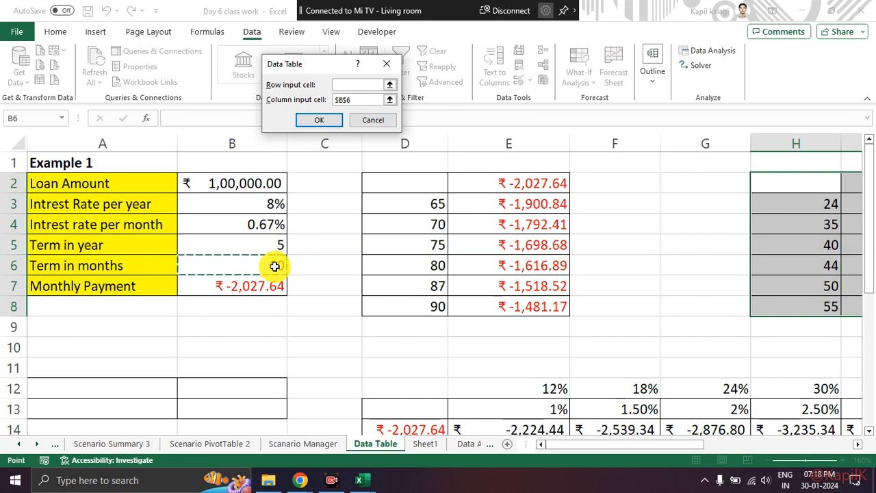
left_click(319, 122)
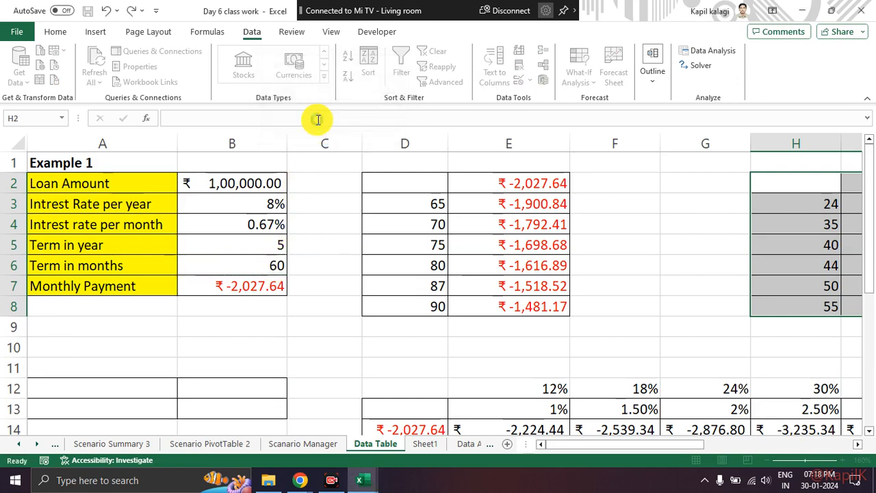
Review the payment and formula for each term in I3:I8 of the second data table.
left_click_drag(696, 449, 783, 450)
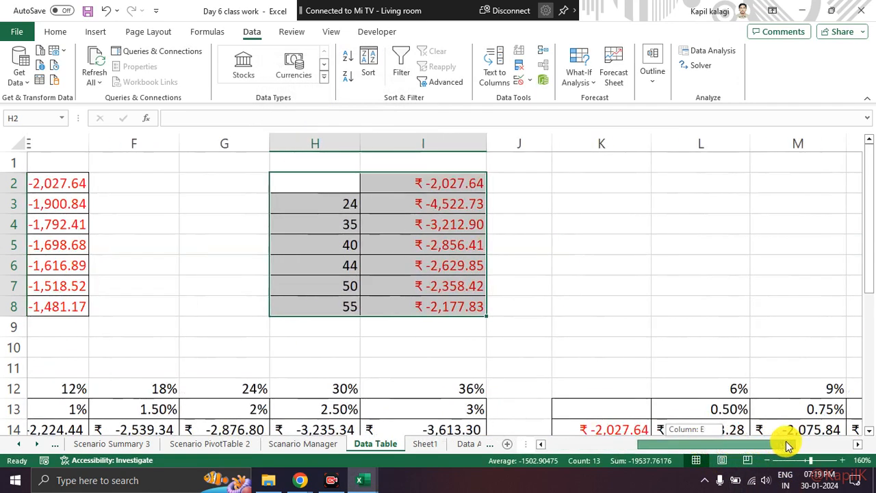
left_click(548, 304)
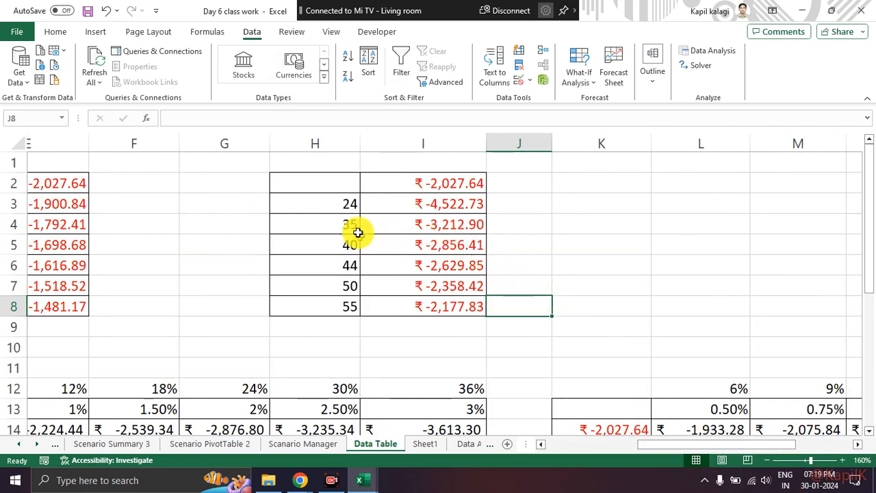
left_click(337, 199)
left_click(380, 198)
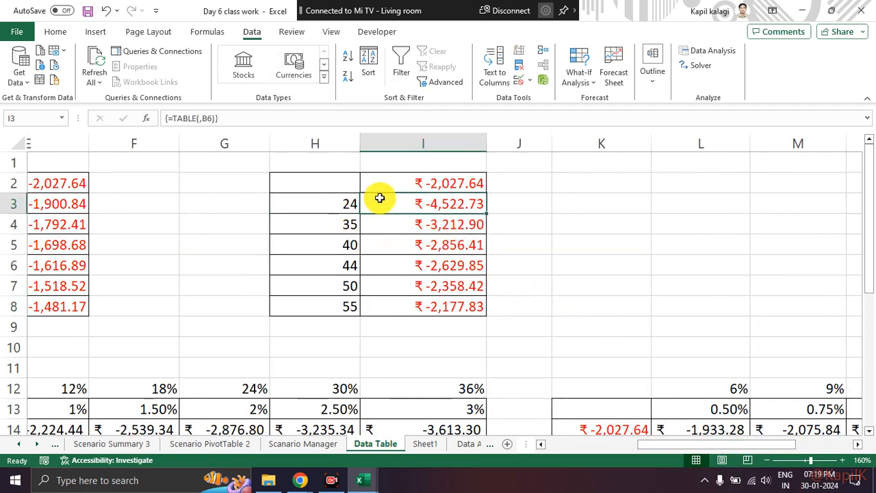
key("Down")
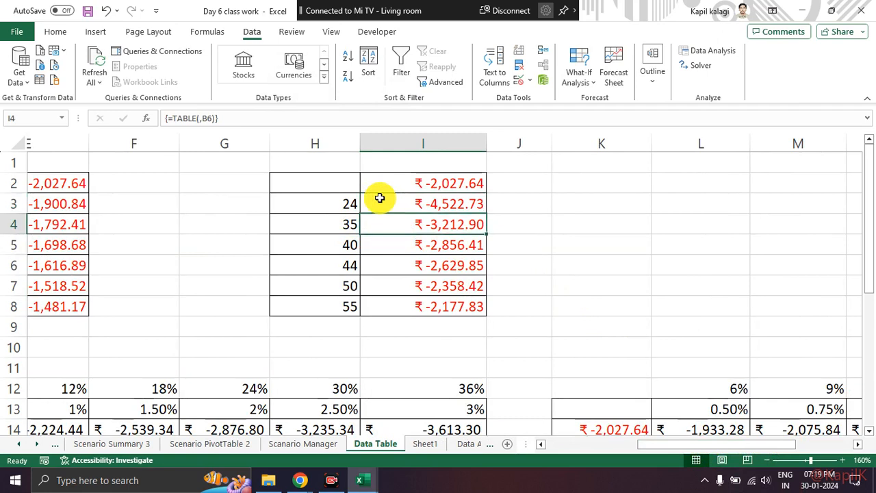
key("Down")
key("Down")
key("Down")
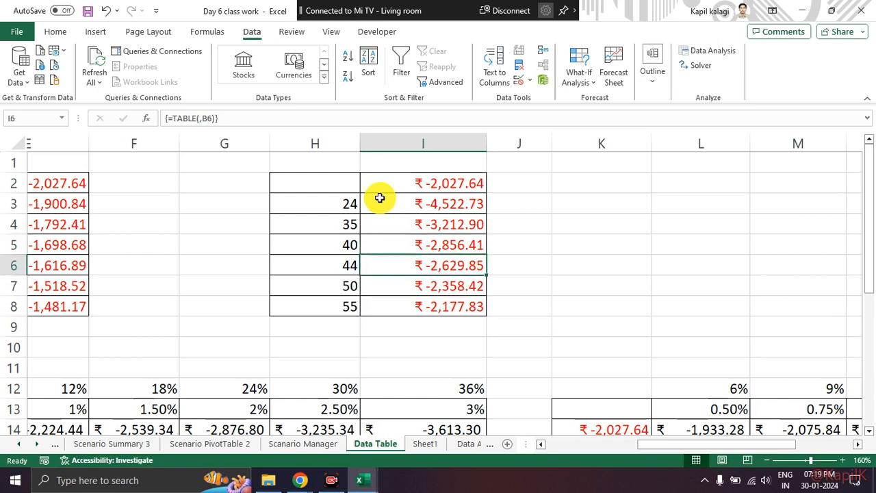
key("Up")
key("Down")
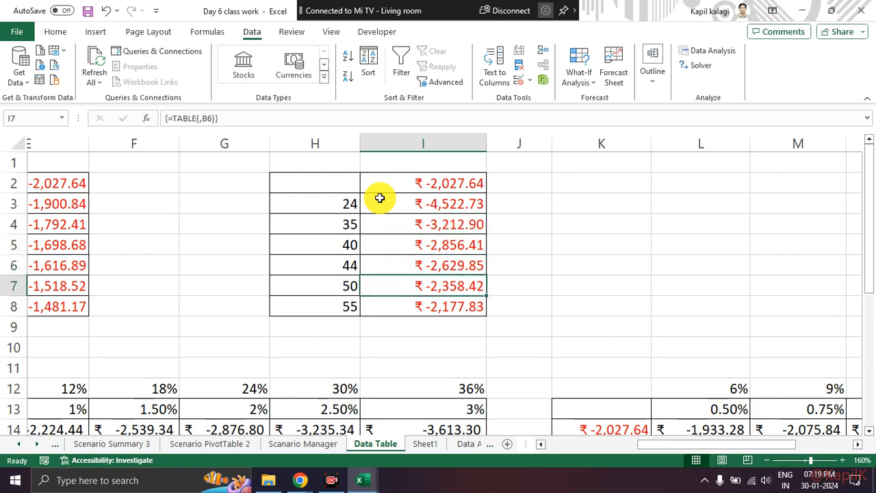
key("Up")
key("Up")
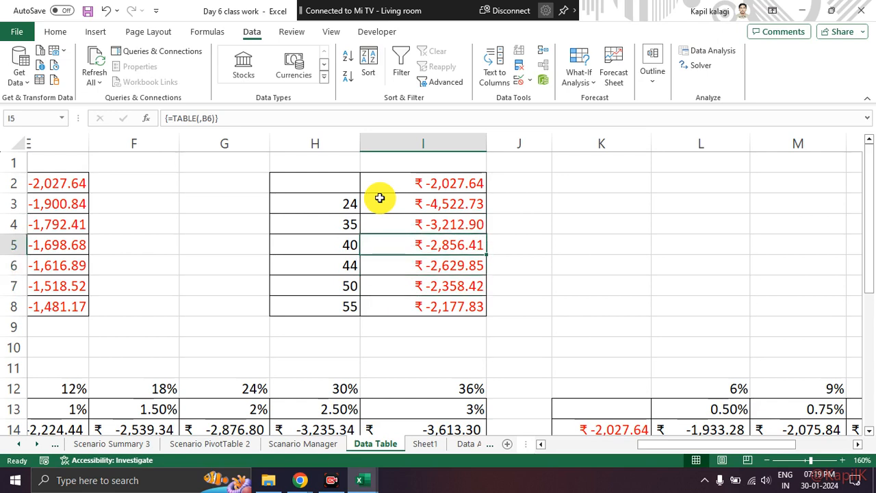
key("Up")
key("Up")
key("Up")
key("Down")
key("Down")
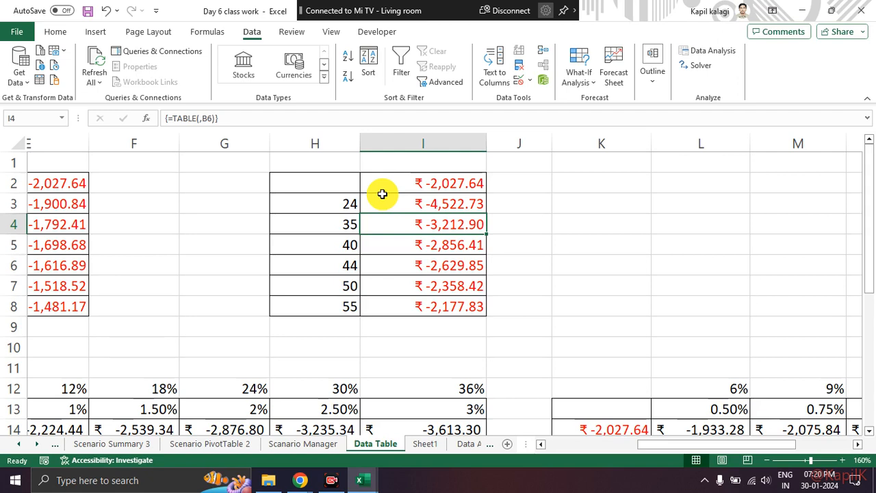
Calculate 18% of the 24-month payment in J3 with the formula =I3*0.18.
left_click(546, 205)
type("=")
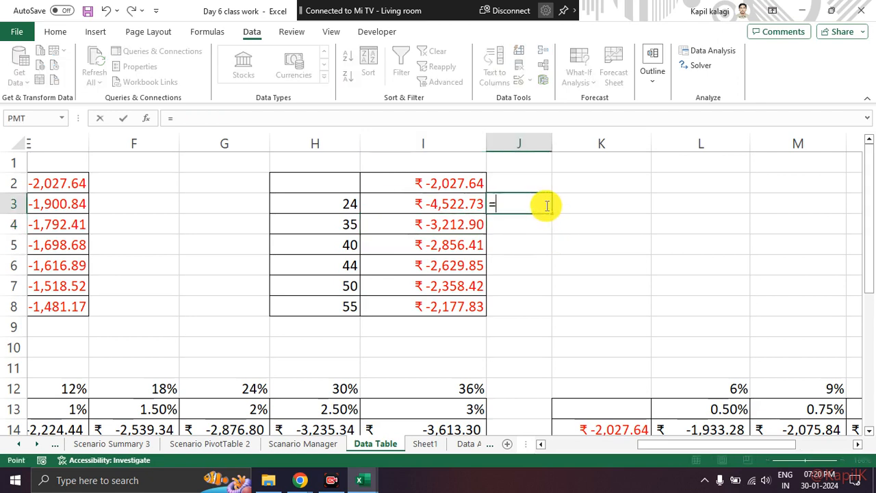
key("Left")
type("*")
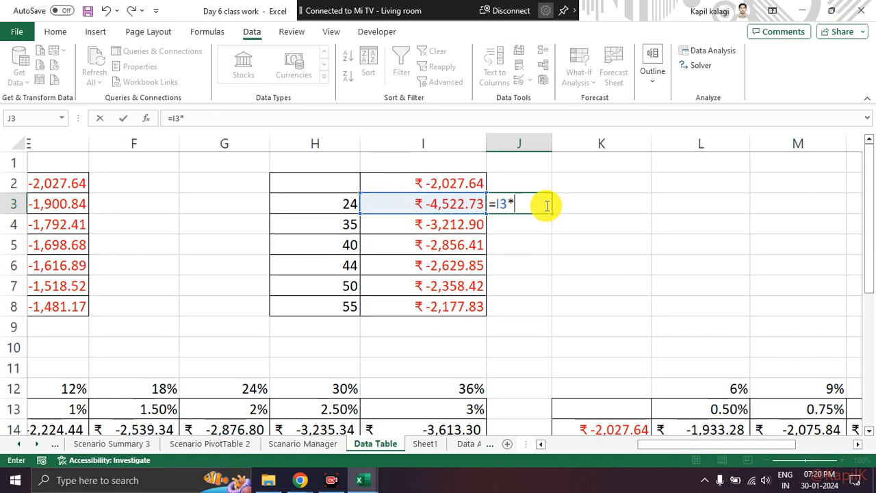
type("0.18")
key("ctrl+Return")
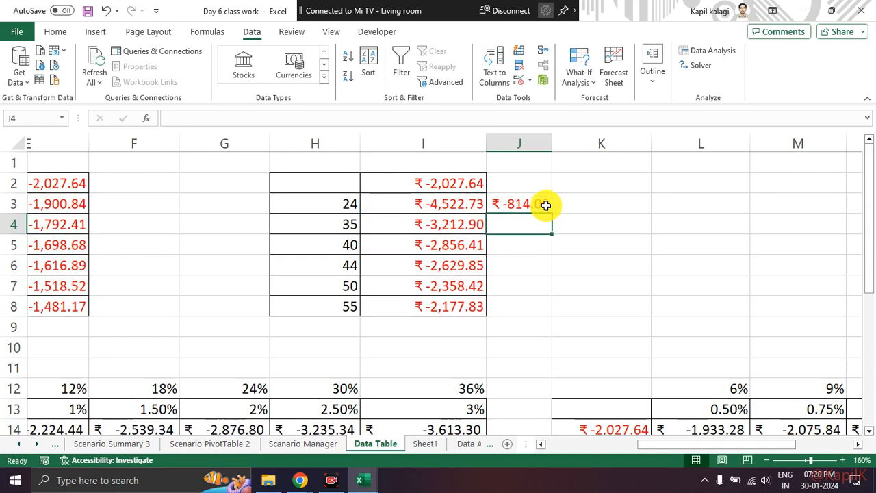
Calculate 18% of the J3 amount in K3 with the formula =J3*0.18.
key("Right")
type("=")
left_click(545, 205)
type("*0.18")
key("Return")
key("Up")
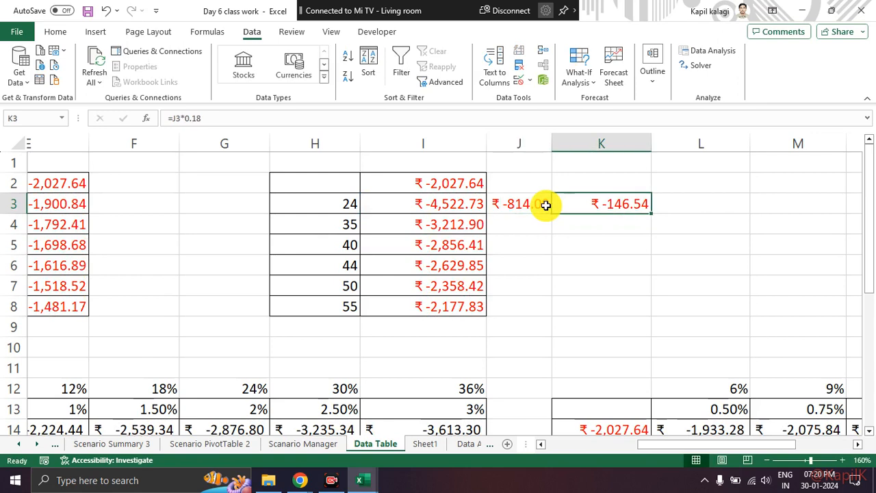
key("Right")
type("=")
left_click_drag(454, 203, 582, 202)
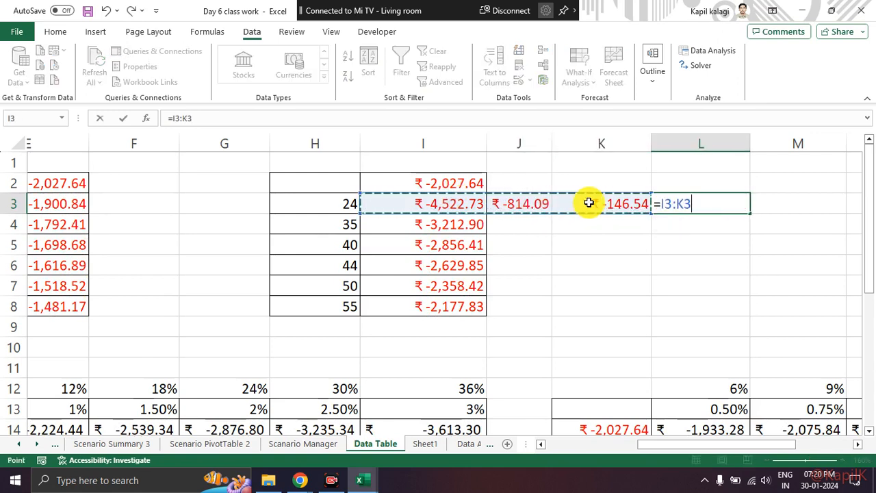
key("Left")
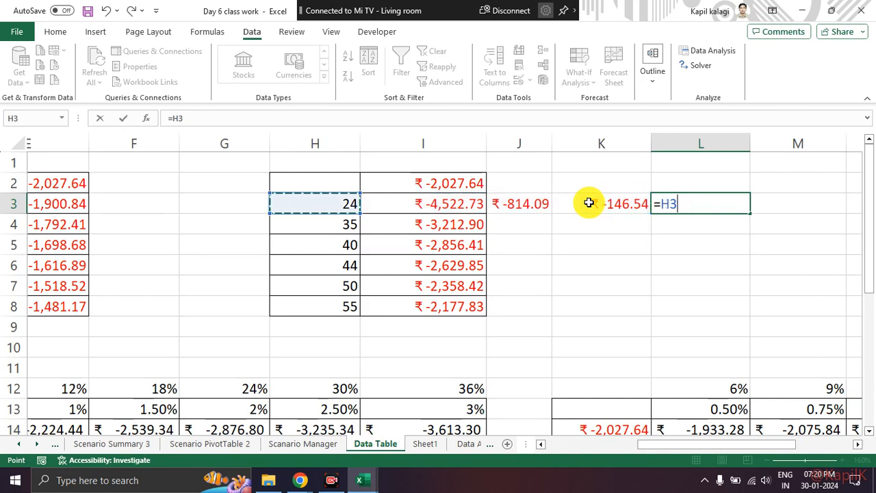
key("Escape")
left_click(633, 282)
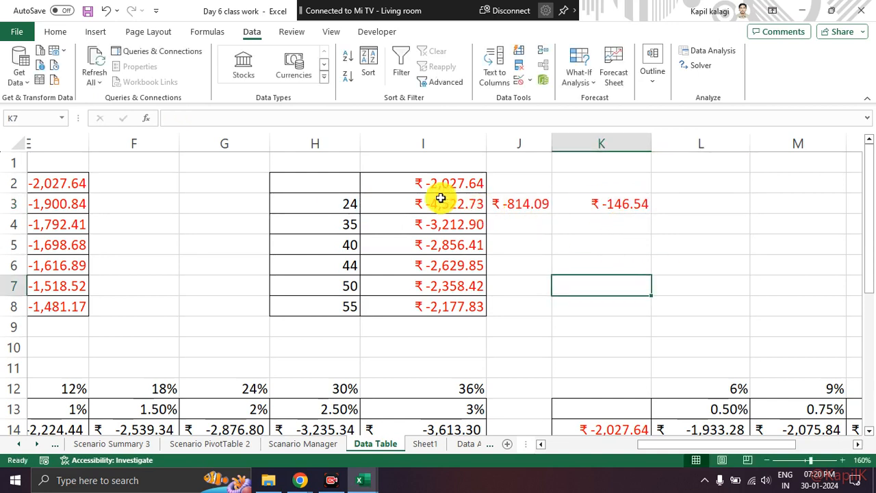
Check the combined sum of I3:K3 and clear the trial formulas from J3:K4.
left_click_drag(441, 198, 571, 202)
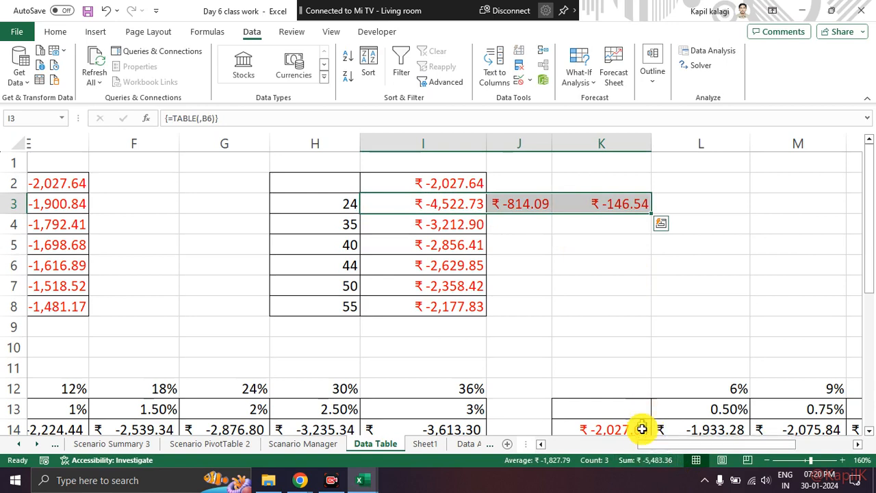
mouse_move(596, 168)
left_mouse_down()
mouse_move(514, 164)
mouse_move(650, 251)
mouse_move(563, 156)
left_mouse_up()
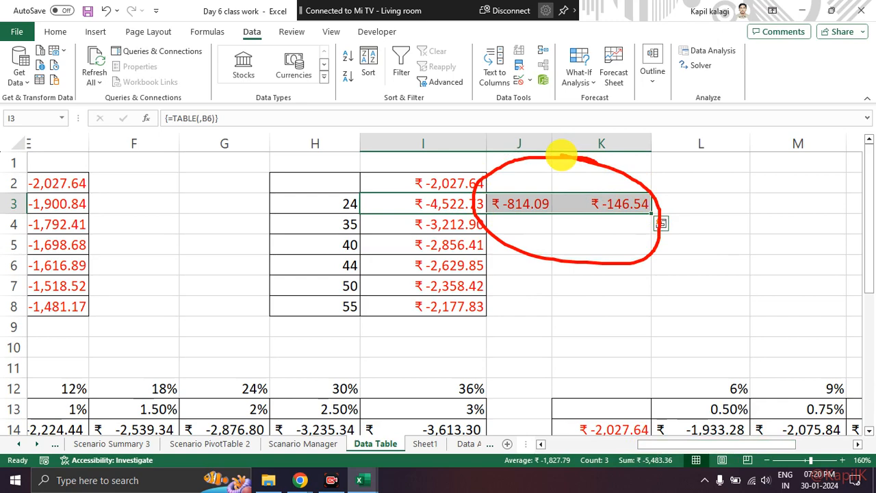
mouse_move(540, 204)
left_mouse_down()
mouse_move(612, 222)
mouse_move(605, 222)
left_mouse_up()
key("Delete")
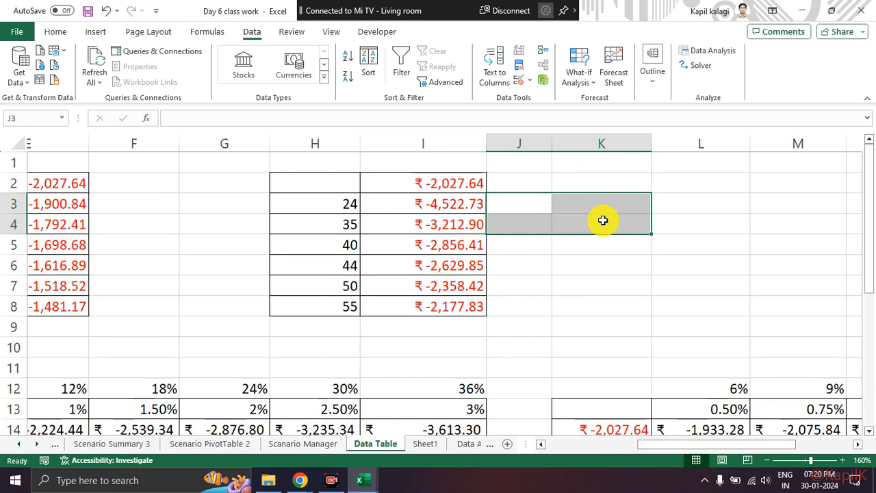
Inspect the Term in months formula in B6 and the yearly interest rate in B3.
scroll(592, 315, "down", 2)
scroll(592, 315, "up", 2)
left_click_drag(751, 445, 563, 444)
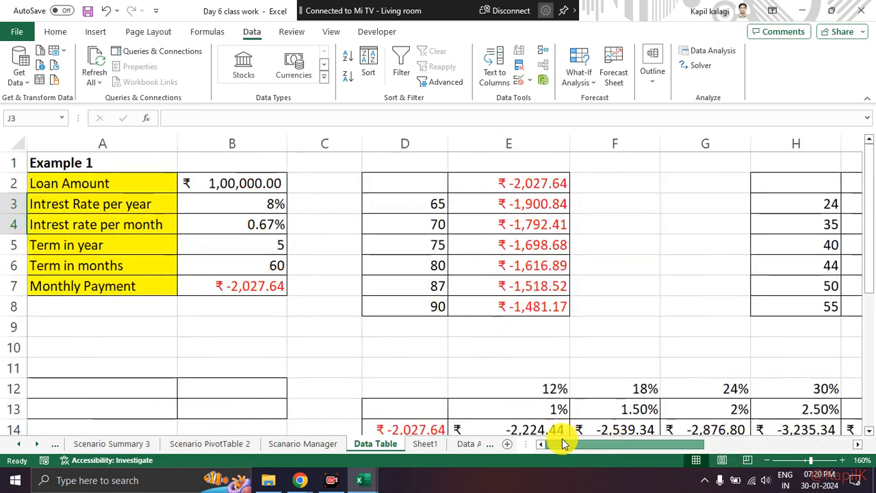
left_click(243, 265)
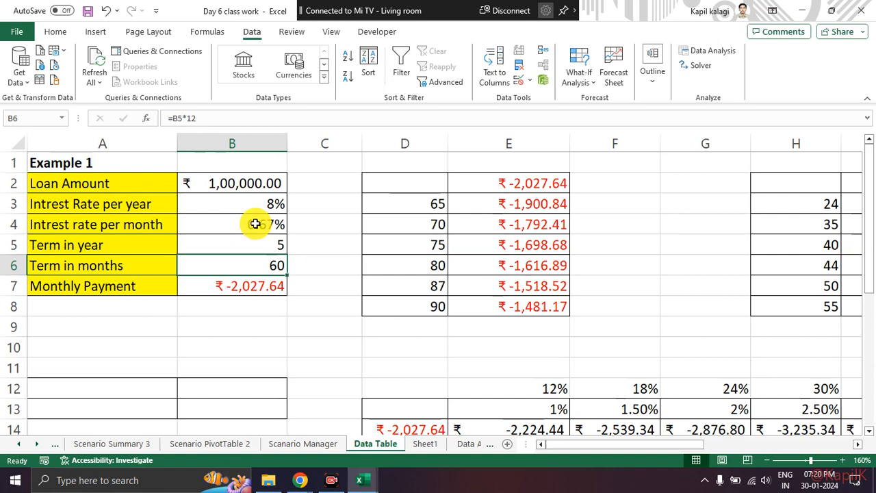
left_click(237, 200)
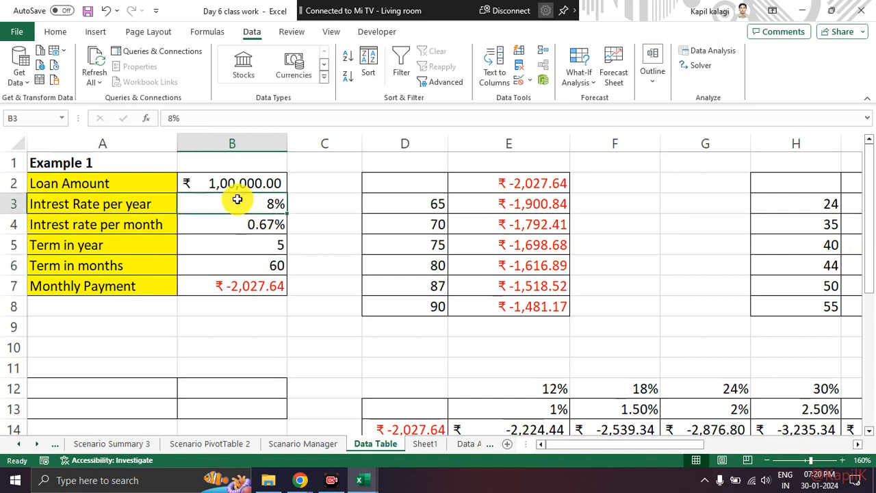
Switch to the Google Meet call, look through its participant list, and return to Excel.
key("alt+Tab")
key("alt+Tab")
key("alt+Tab")
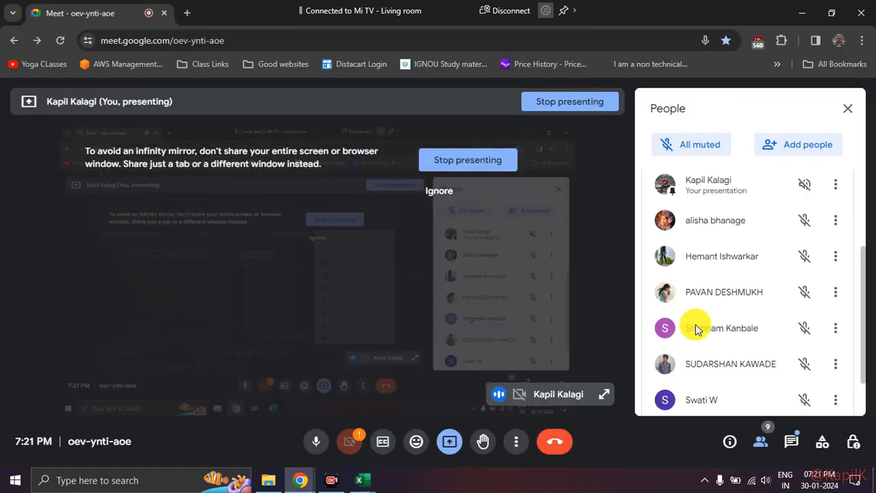
scroll(696, 327, "down", 2)
scroll(697, 327, "up", 3)
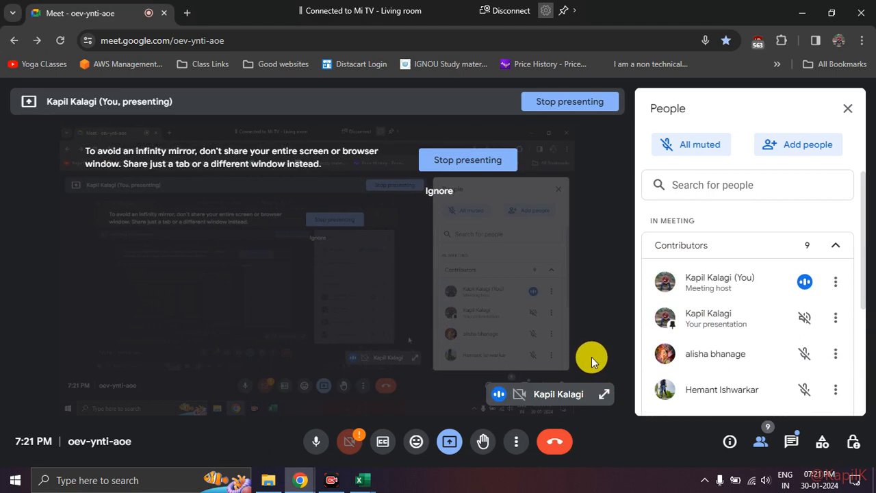
scroll(732, 358, "down", 3)
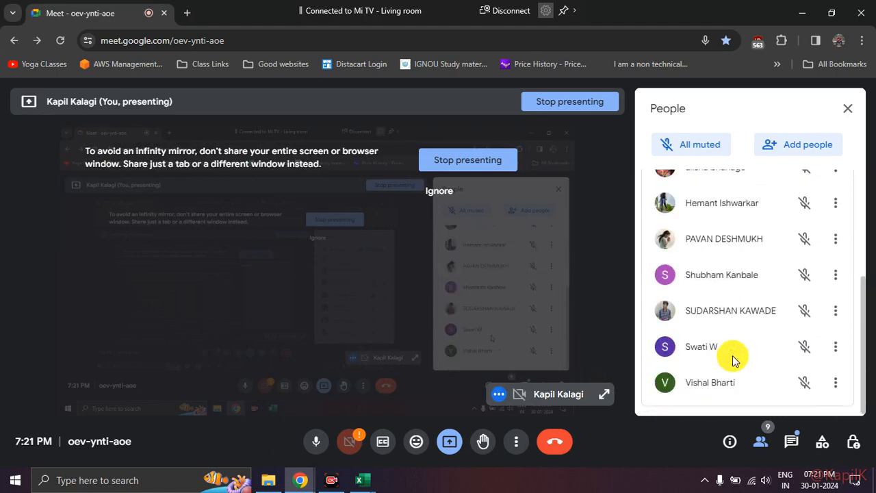
key("alt+Tab")
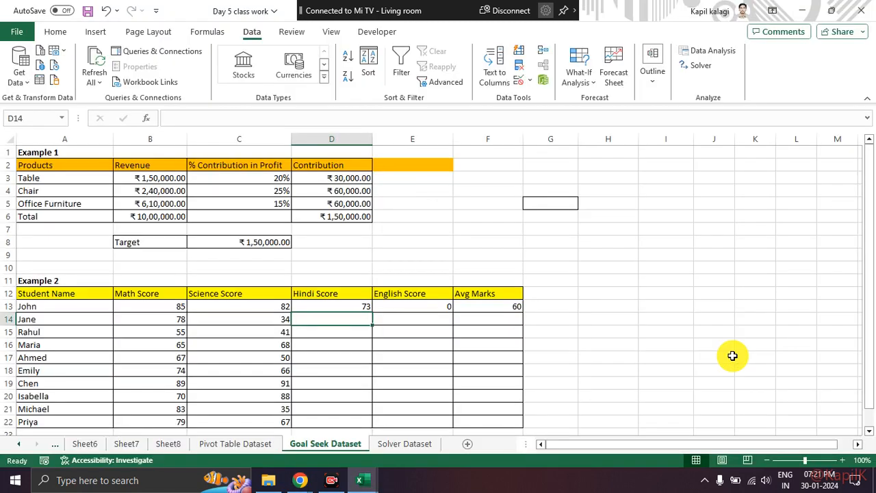
Switch from the Day 5 class work workbook to the Data Table sheet of the Day 6 class work workbook.
key("alt+Tab")
key("Tab")
scroll(431, 326, "down", 1)
scroll(431, 326, "up", 1)
key("alt+Tab")
key("alt+Tab")
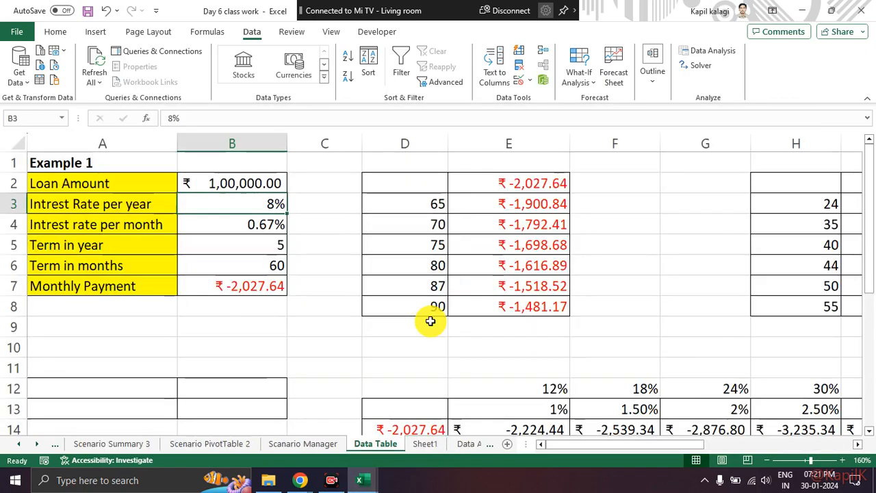
key("alt+Tab")
key("alt+Tab")
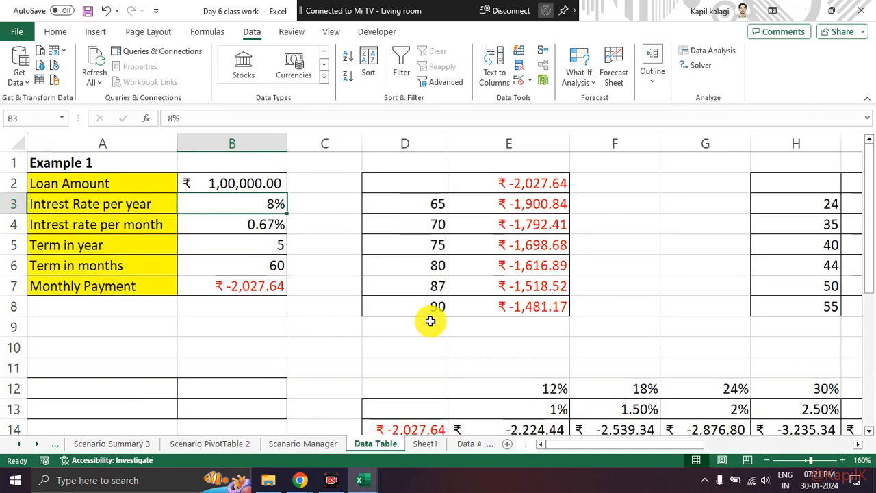
Inspect the interest rate, term and monthly payment cells in B3:B7, including the PMT formula.
left_click(281, 353)
scroll(281, 353, "down", 4)
scroll(281, 354, "up", 4)
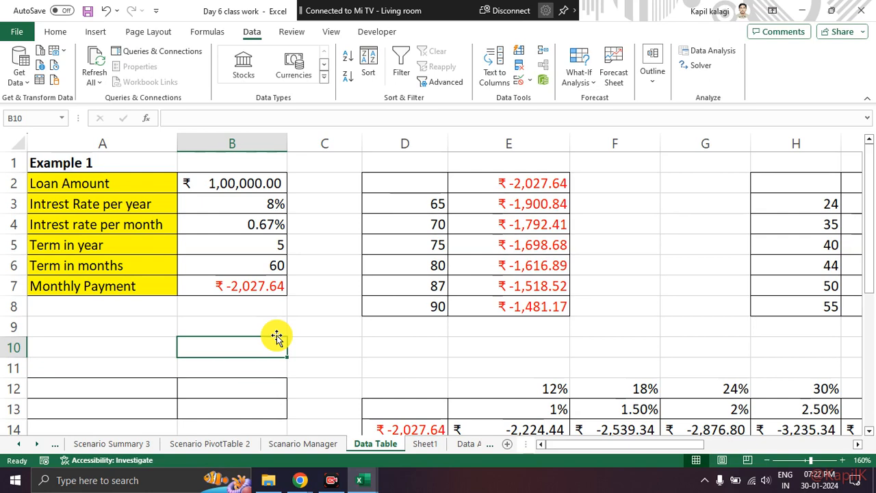
left_click(233, 213)
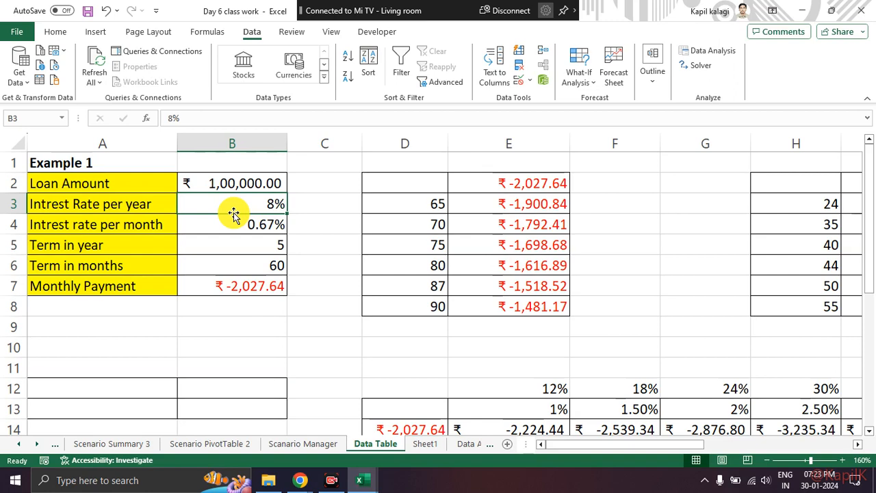
key("Down")
key("Down")
key("Down")
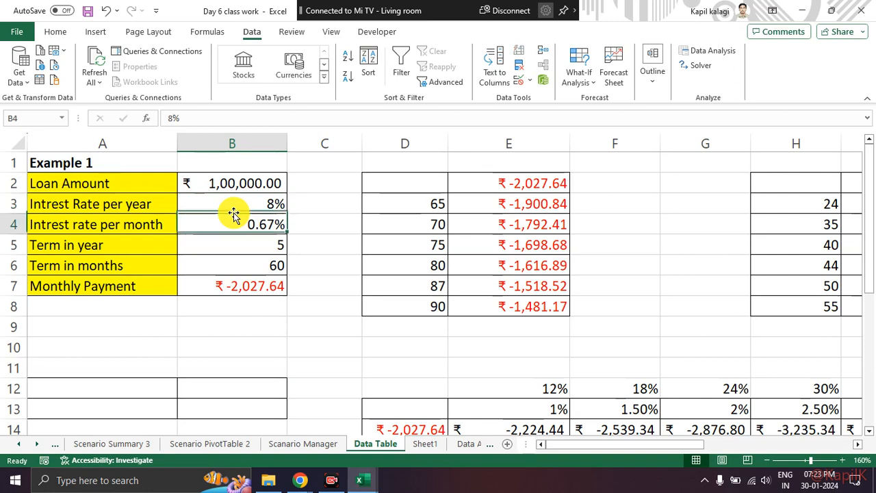
key("Down")
key("Down")
key("Up")
key("Up")
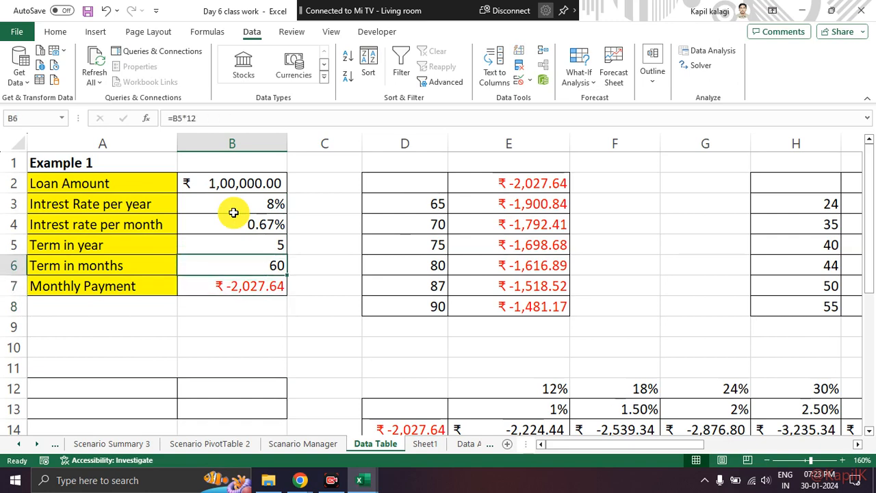
key("Down")
key("Down")
key("Up")
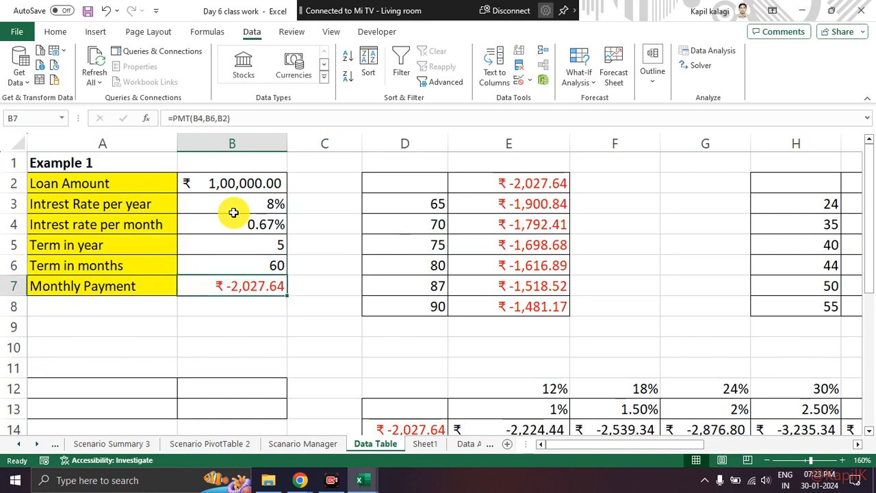
key("Right")
key("Left")
key("Left")
key("Right")
key("Down")
key("Down")
key("Down")
key("alt+Tab")
key("alt+Tab")
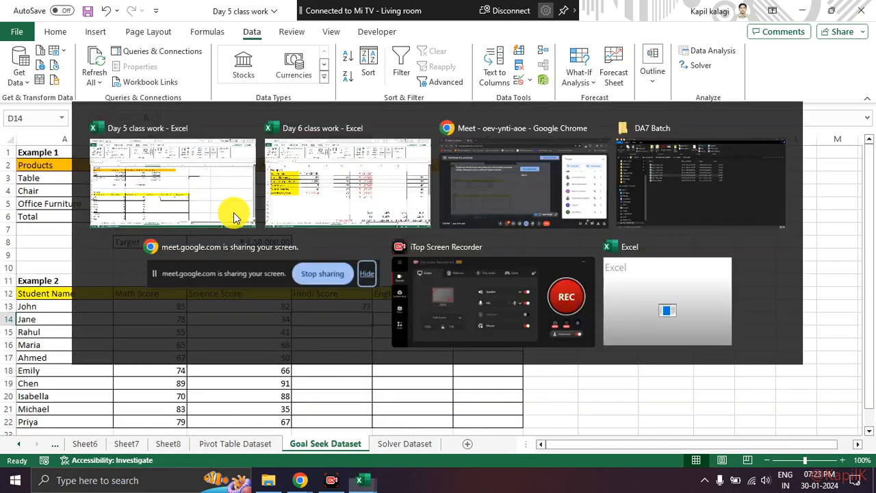
key("alt+Tab")
key("alt+Tab")
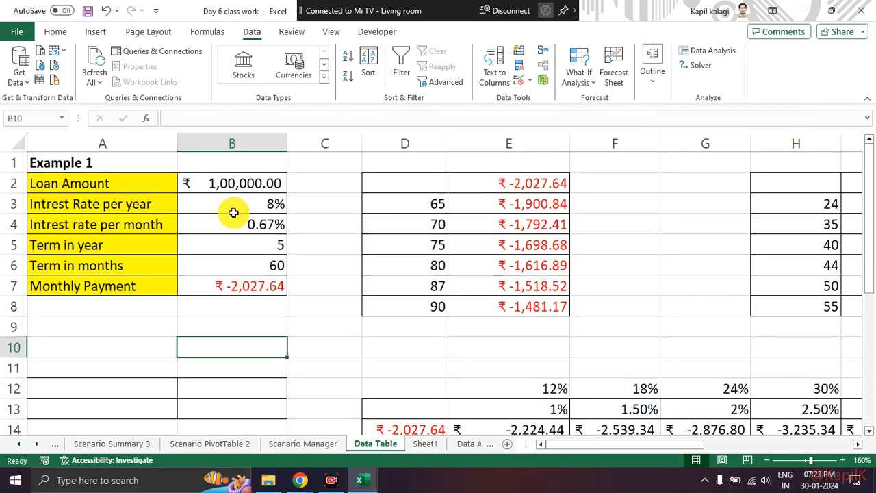
key("Up")
key("Up")
key("Up")
key("Down")
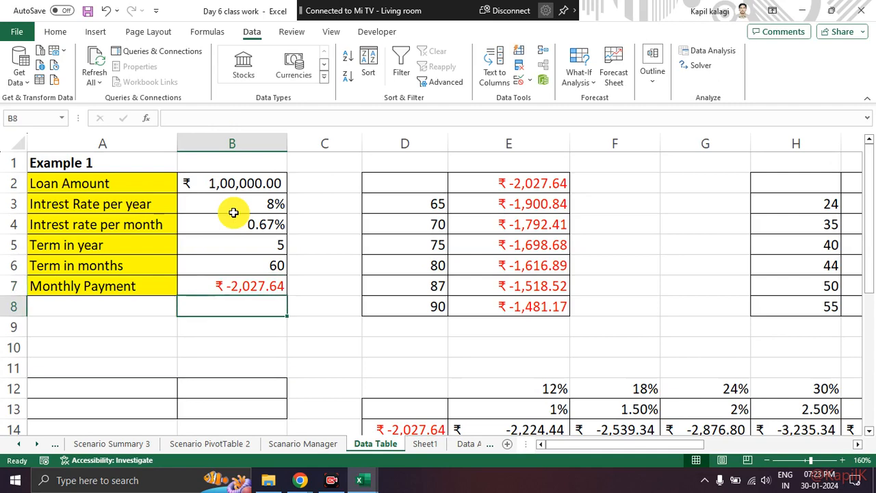
key("Down")
key("Down")
key("Down")
key("Down")
key("Down")
key("Down")
key("Down")
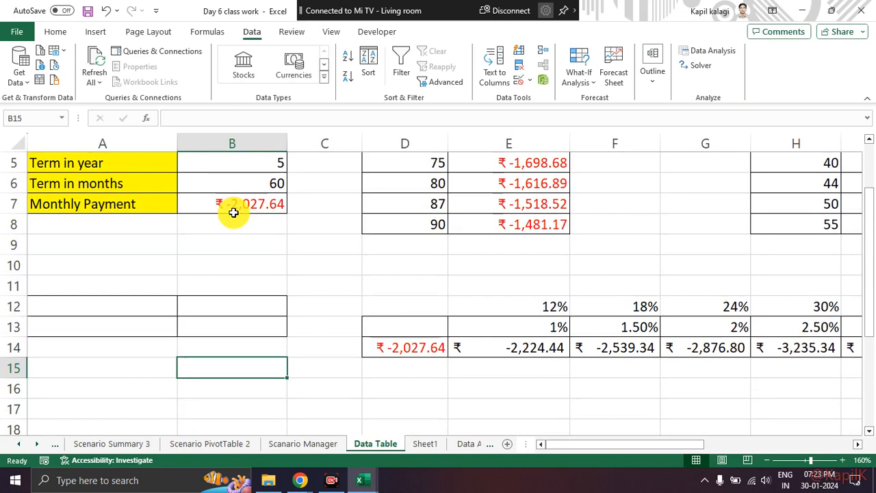
Examine the data table formulas in row 14 and the Monthly Payment reference in D14.
key("Up")
key("Right")
key("Right")
key("Right")
key("Right")
key("Right")
key("Right")
key("Right")
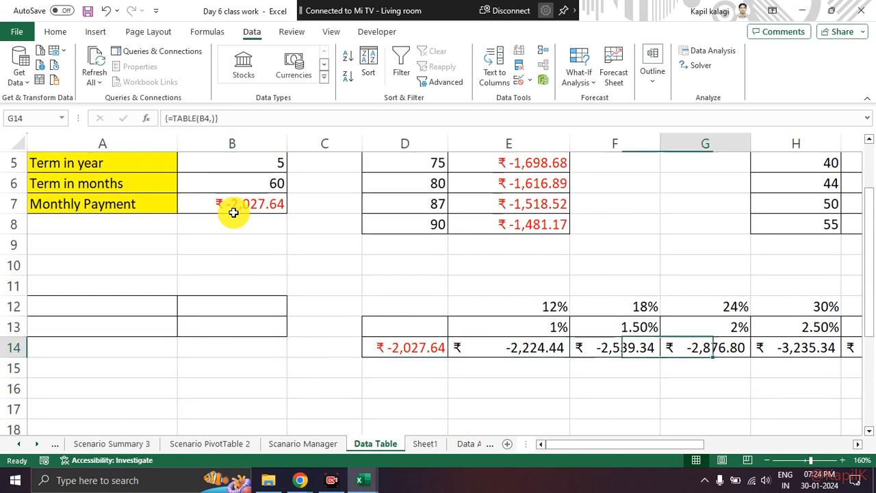
key("Left")
key("Left")
key("Left")
key("Left")
key("Left")
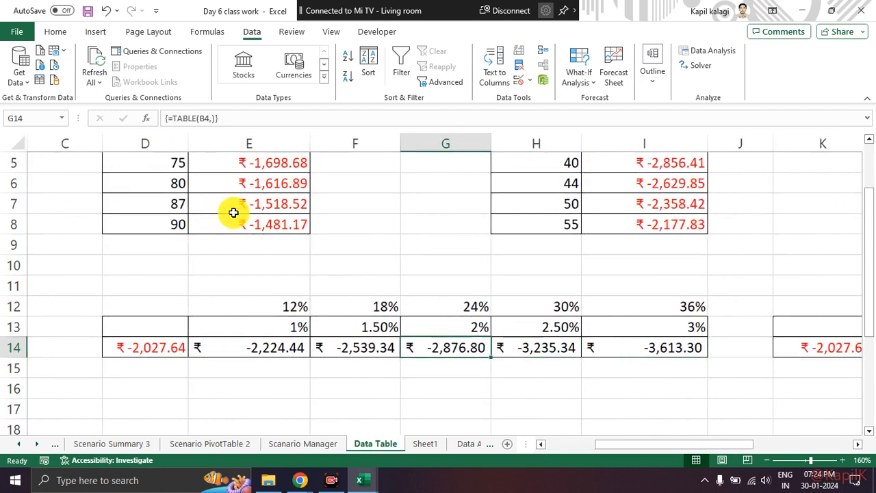
key("Right")
key("Left")
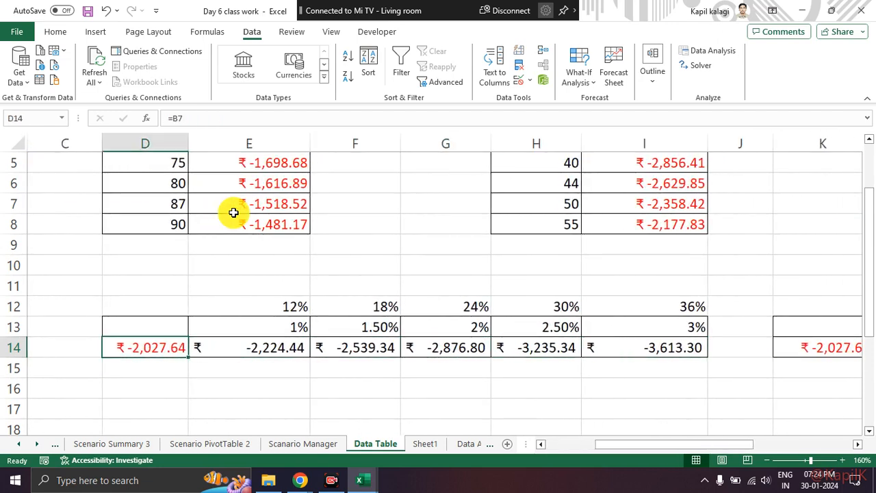
key("Left")
key("Left")
key("Left")
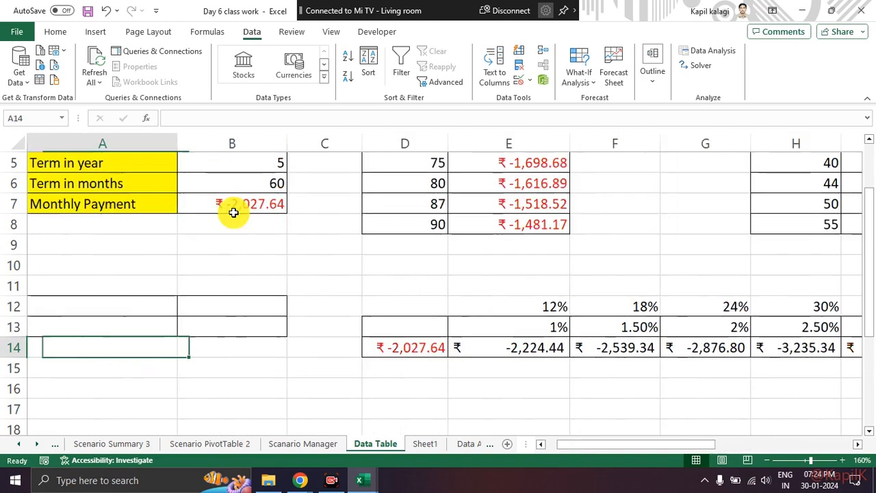
Check how the monthly interest rate in B4 and the term in months in B6 are calculated.
key("Right")
key("Up")
key("Up")
key("Up")
key("Up")
key("Up")
key("Up")
key("Up")
key("Up")
key("Up")
key("Up")
key("Up")
key("Up")
key("Down")
key("Down")
key("Down")
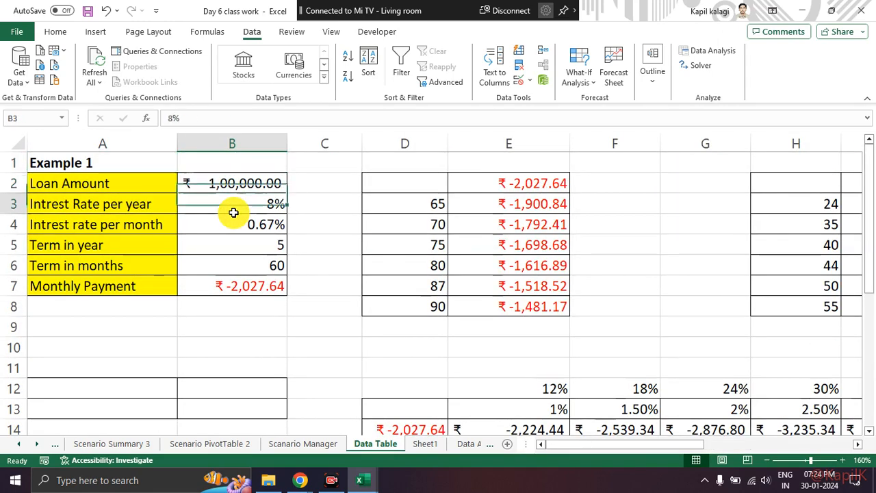
key("Up")
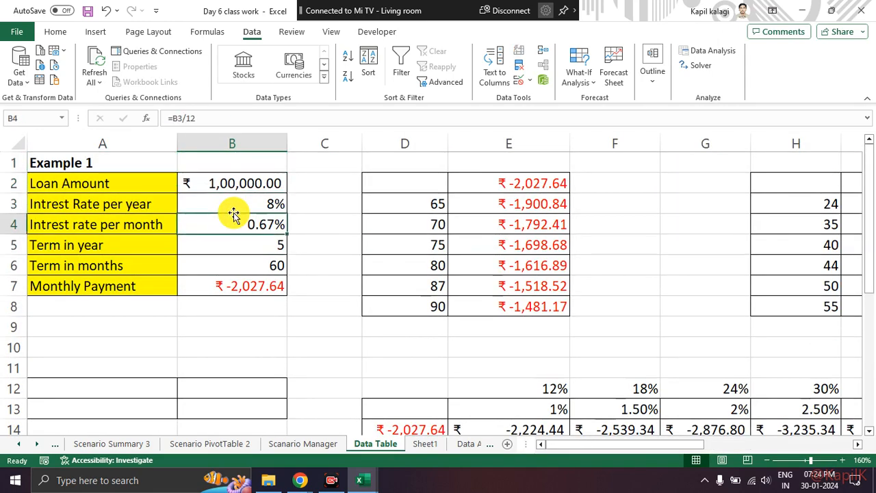
key("Down")
key("Down")
key("Down")
key("Down")
key("Down")
key("Down")
key("Down")
key("Down")
key("Down")
key("Down")
key("Down")
key("Down")
key("Down")
key("Down")
key("Down")
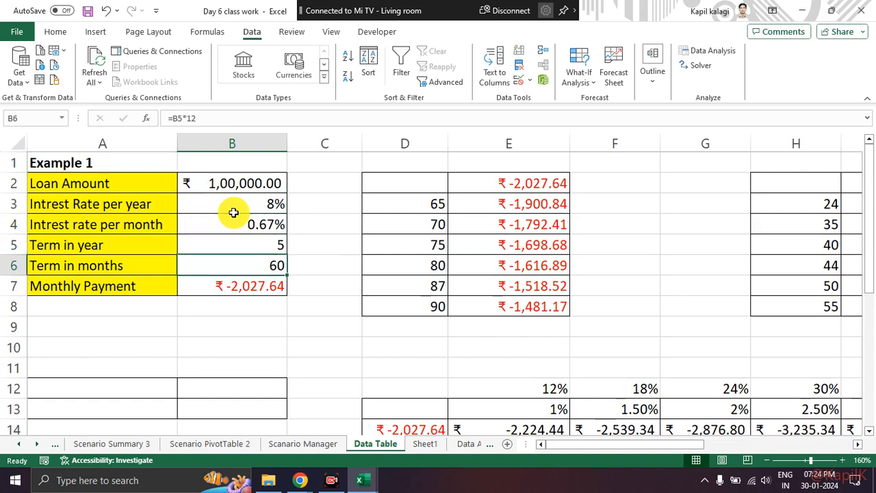
key("Up")
key("Up")
key("Up")
key("Up")
key("Up")
key("Up")
key("Up")
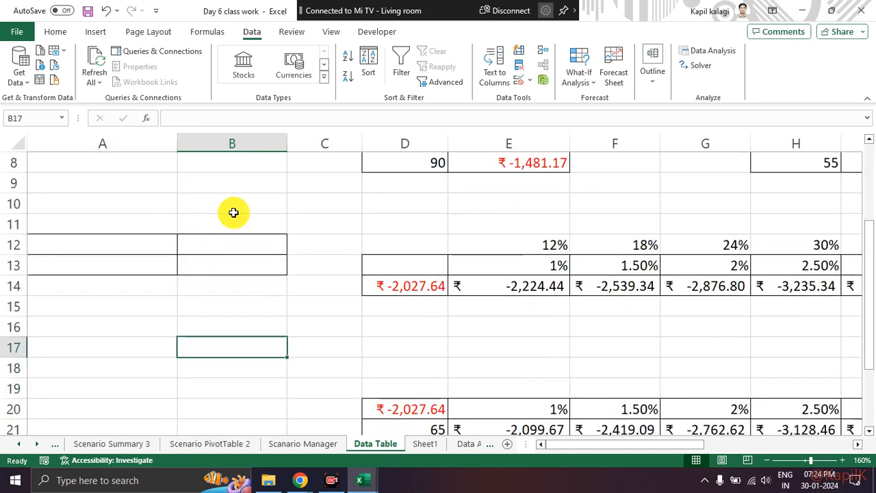
Review the yearly rate formulas in row 12 and the monthly rates in row 13.
key("Right")
key("Right")
key("Right")
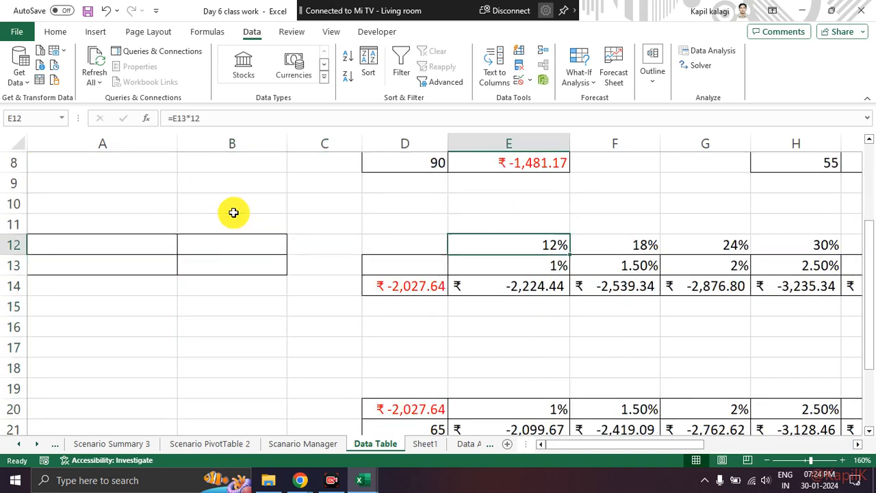
key("Down")
key("Up")
key("Down")
key("Right")
key("Right")
key("Right")
key("Right")
key("Right")
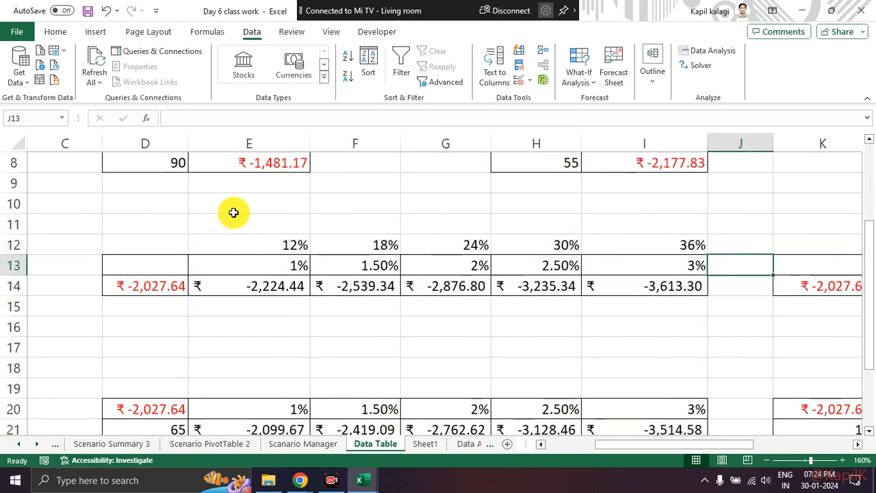
Clear the data table results from E14:I14.
left_click(287, 286)
left_click_drag(353, 291, 626, 299)
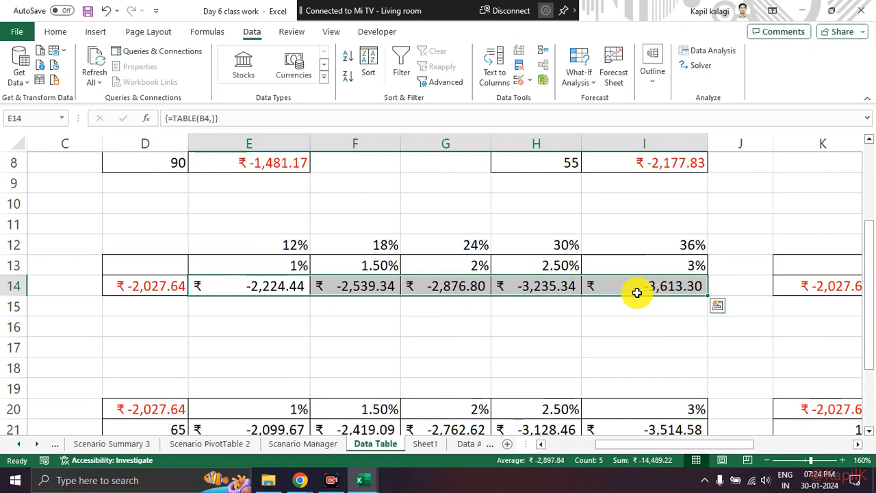
key("Delete")
left_click(504, 324)
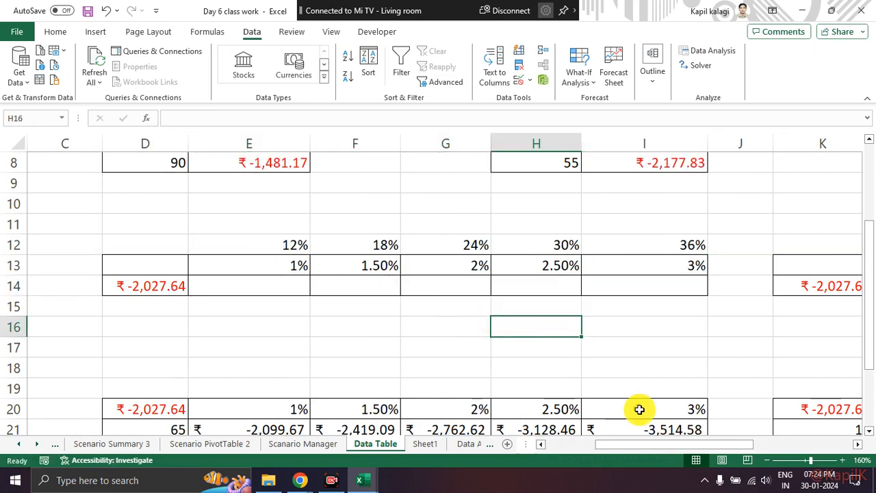
Compare the monthly interest rate formula in B4 with the alternative monthly rates in E13:I13.
left_click_drag(620, 445, 562, 443)
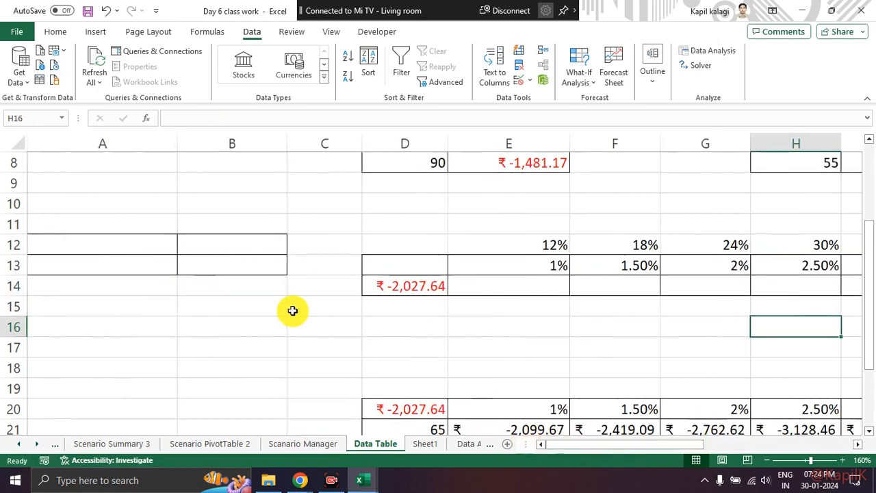
scroll(295, 313, "up", 3)
left_click(269, 224)
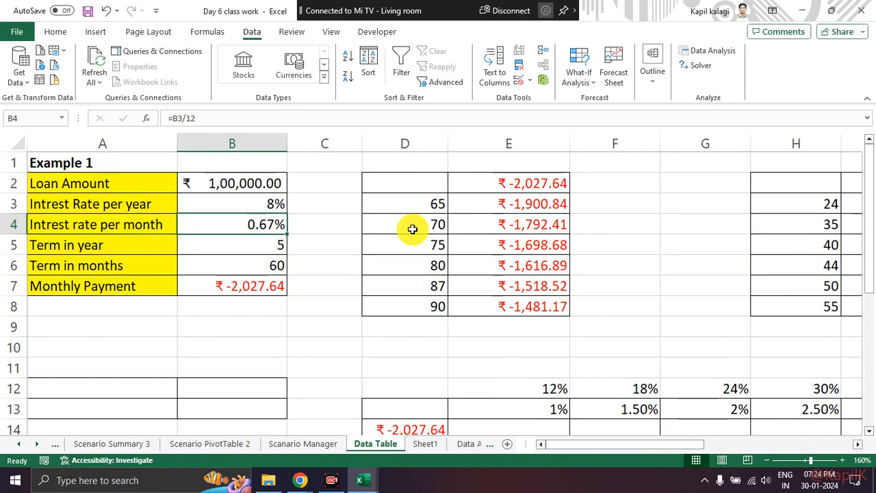
scroll(515, 372, "down", 1)
left_click(525, 348)
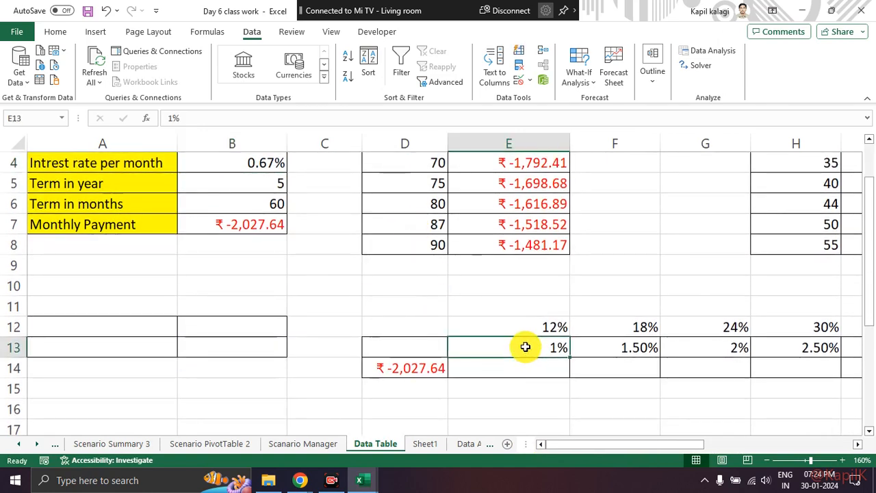
key("Right")
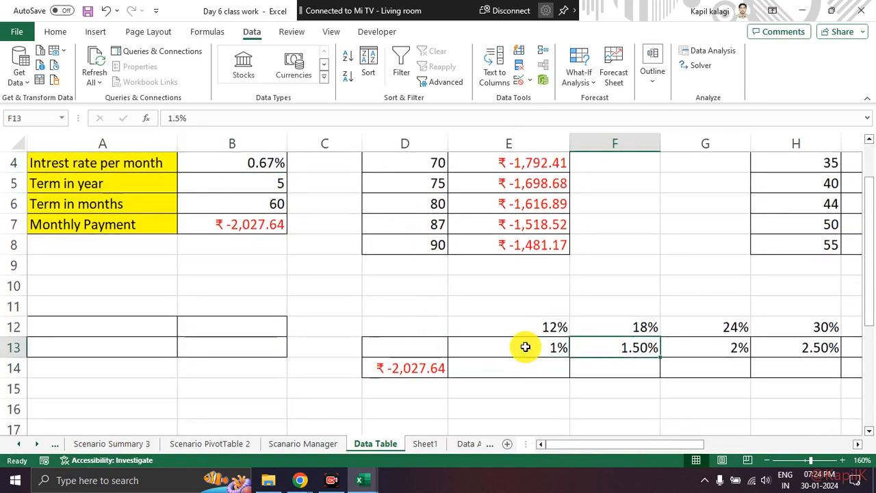
key("Right")
key("Right")
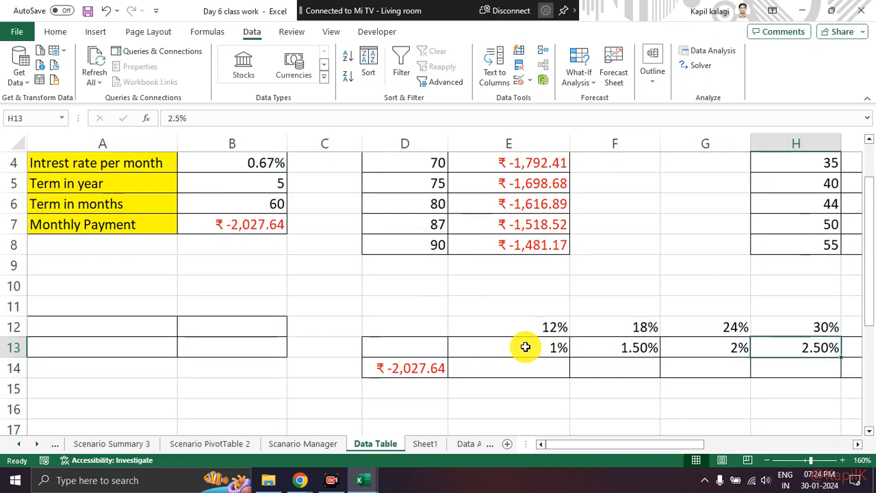
key("Right")
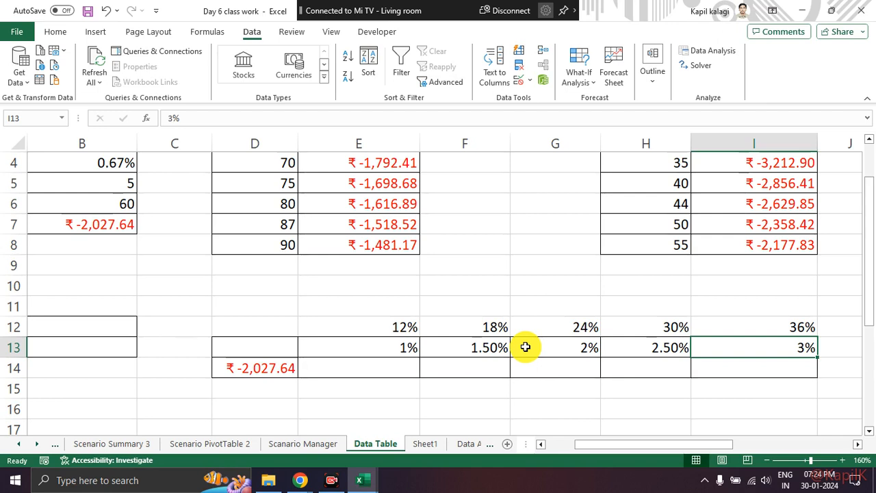
Examine the formulas in F12:I12 that convert the monthly rates to yearly rates.
key("Up")
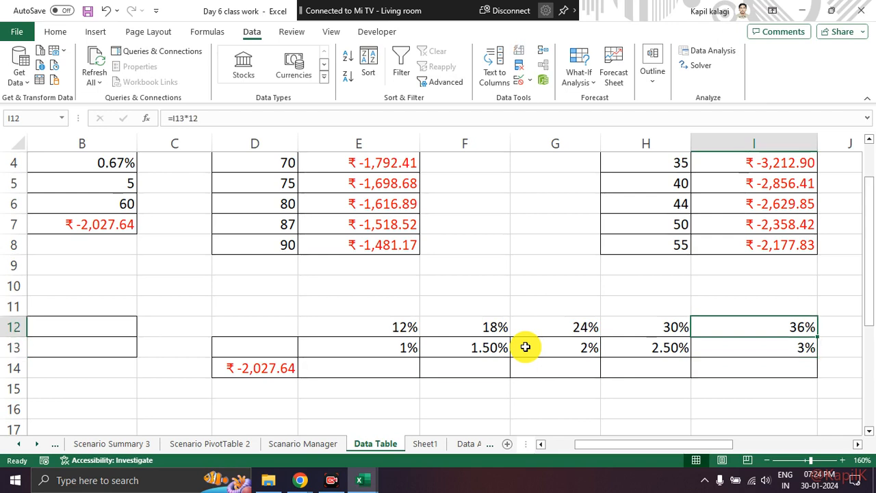
key("Left")
key("Left")
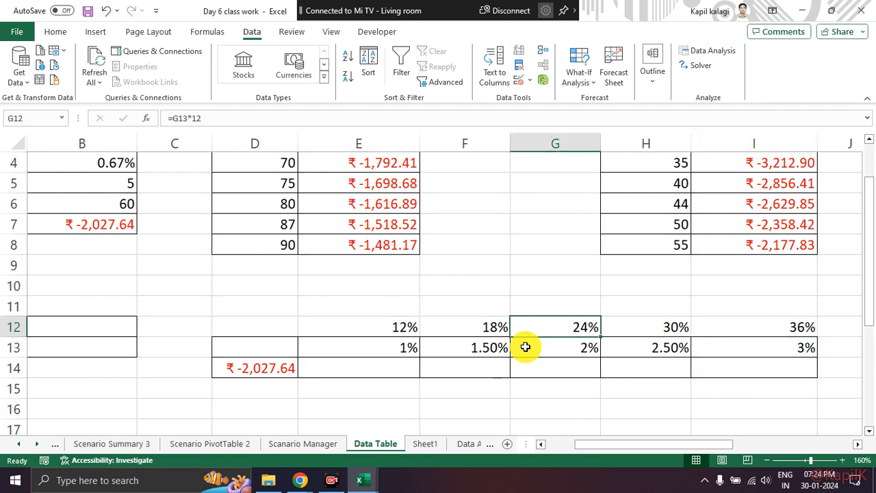
key("Right")
key("Right")
key("Left")
key("Left")
key("Left")
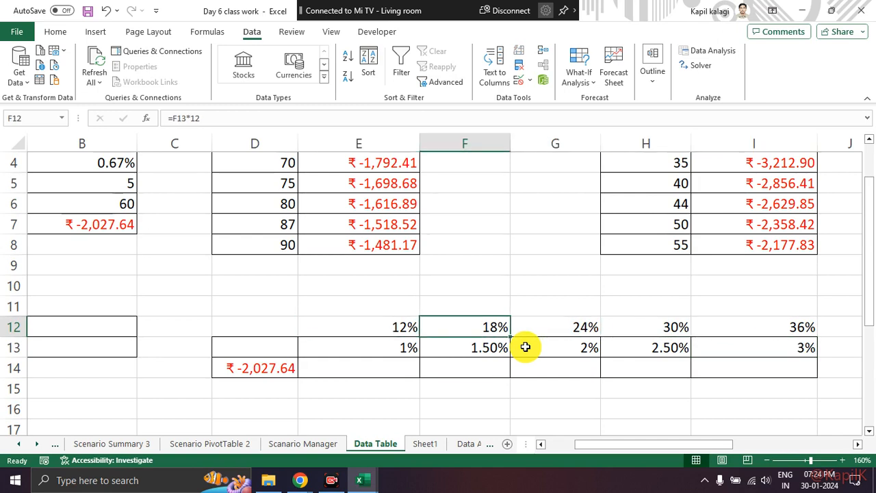
key("Left")
key("Left")
key("Left")
key("Right")
key("Left")
key("Left")
key("Left")
key("Right")
key("Right")
key("Right")
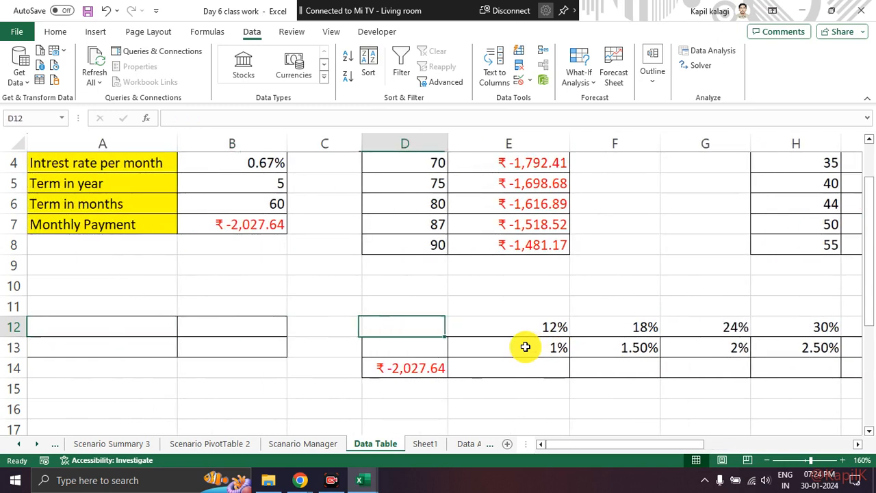
Switch to the Google Meet call in Chrome to view its participant list.
key("Down")
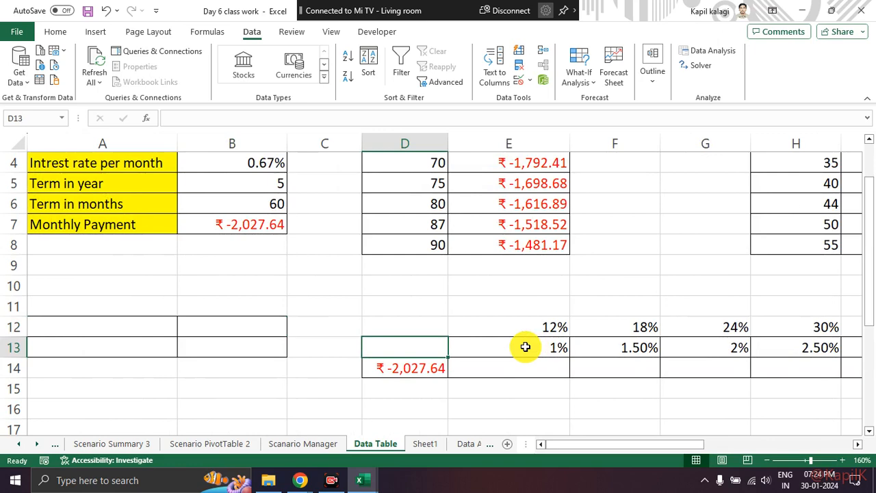
key("alt+Tab")
key("alt+Tab")
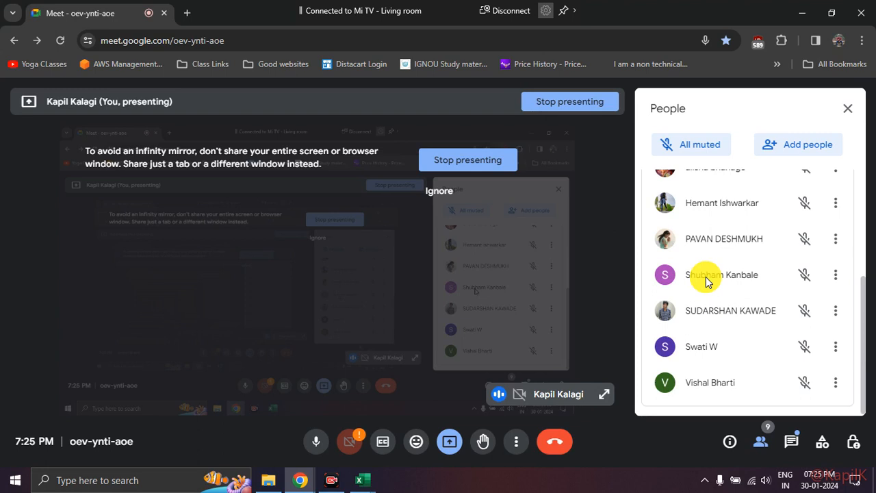
Open the in-call messages in Google Meet and read the latest message about house and car loan rates.
scroll(706, 279, "up", 5)
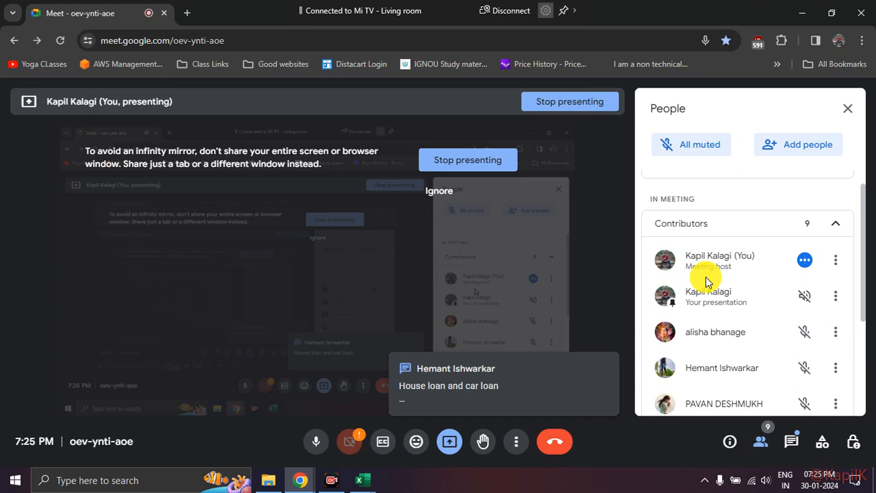
scroll(772, 289, "down", 3)
scroll(778, 308, "up", 3)
left_click(790, 443)
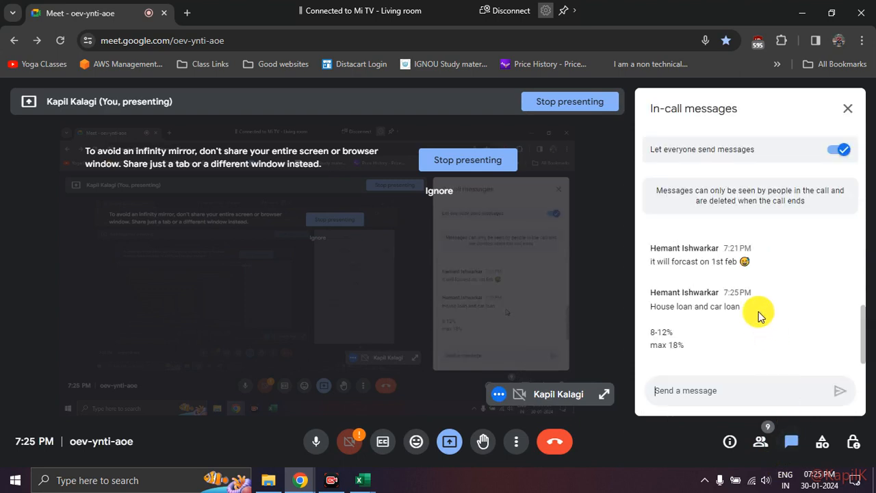
left_click_drag(668, 347, 682, 350)
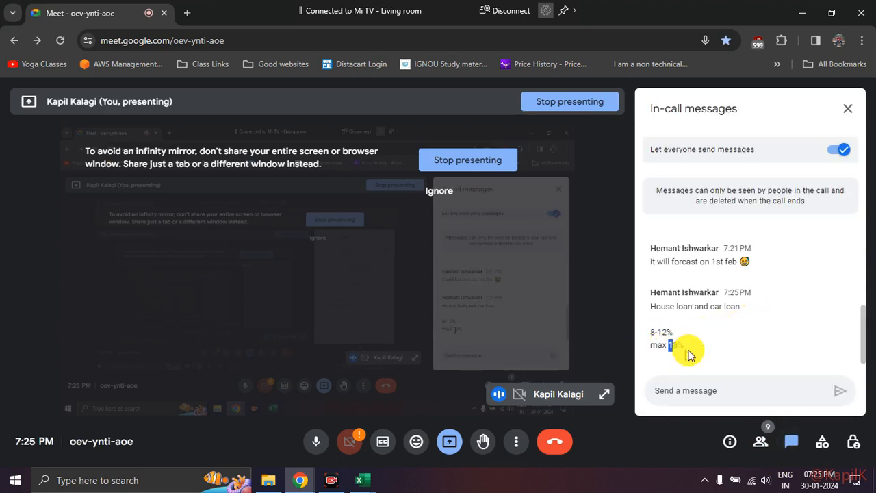
left_click(734, 341)
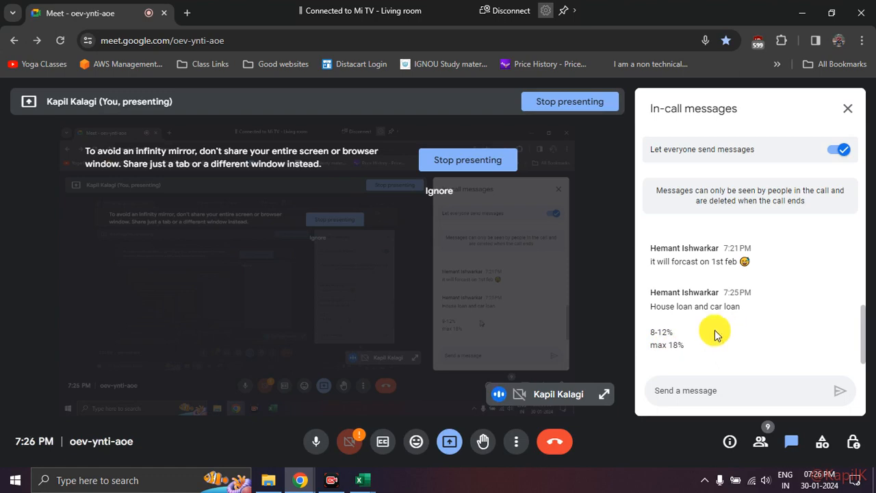
key("Escape")
Switch to the Day 6 class work workbook in Excel and inspect the term data table's result in E5.
key("alt+Tab")
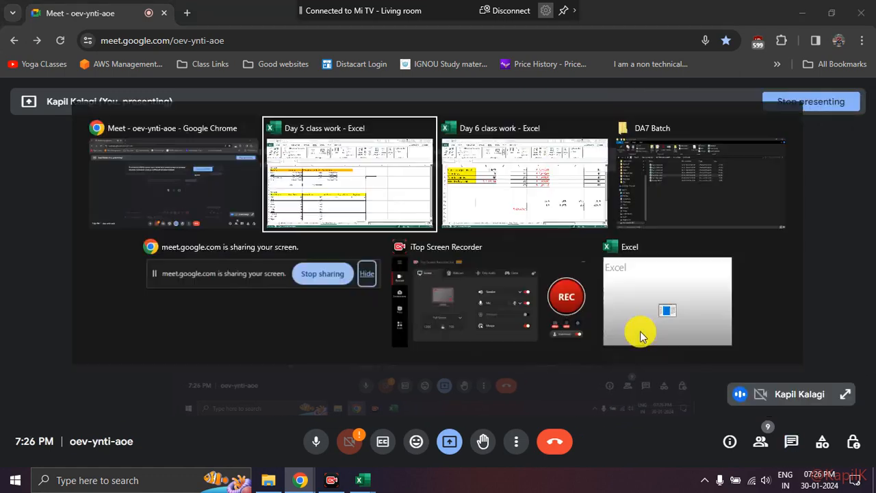
key("alt+Tab")
key("alt+Tab")
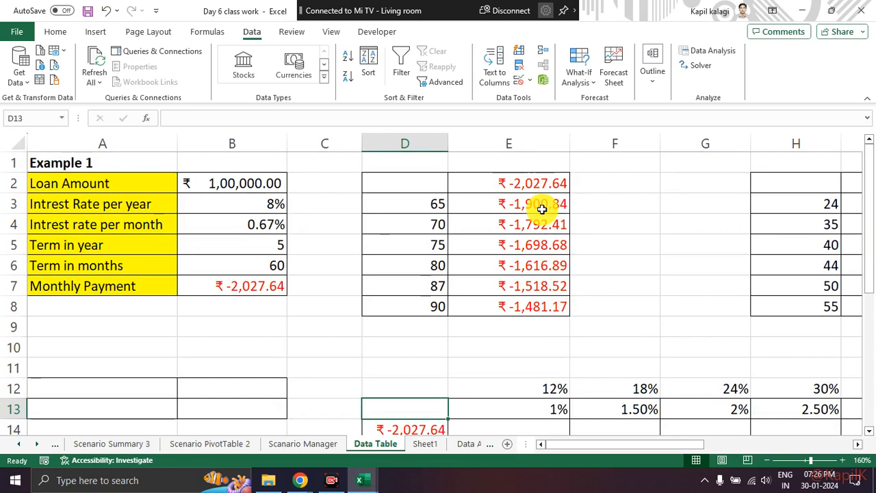
key("alt+Tab")
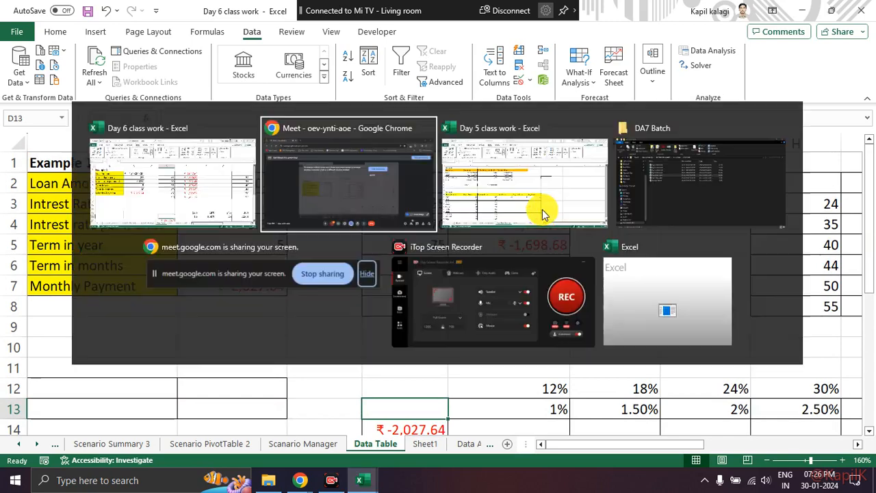
key("alt+Tab")
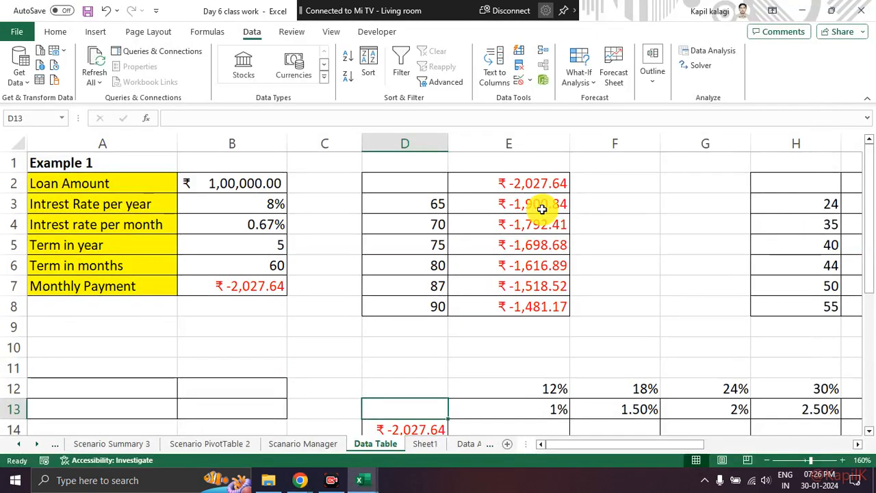
left_click(542, 209)
left_click(528, 248)
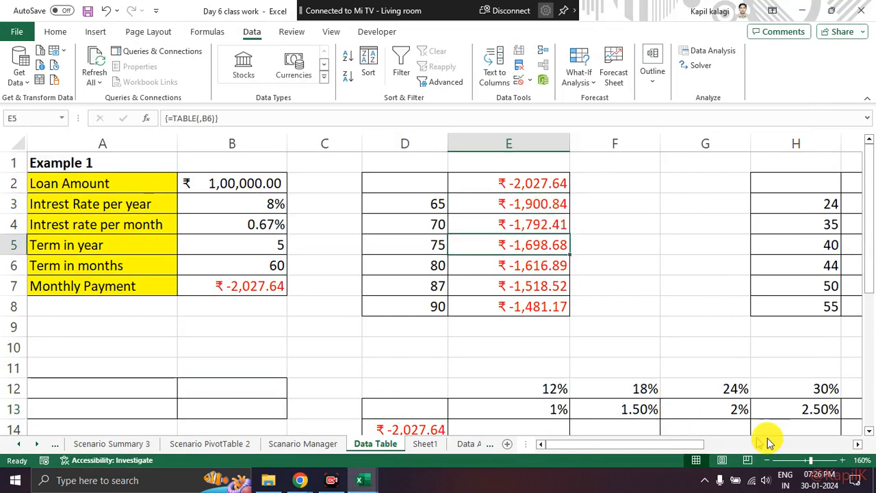
Inspect the yearly rate formula in I12 above the last monthly rate.
left_click(804, 414)
key("Right")
key("Right")
key("Right")
key("Left")
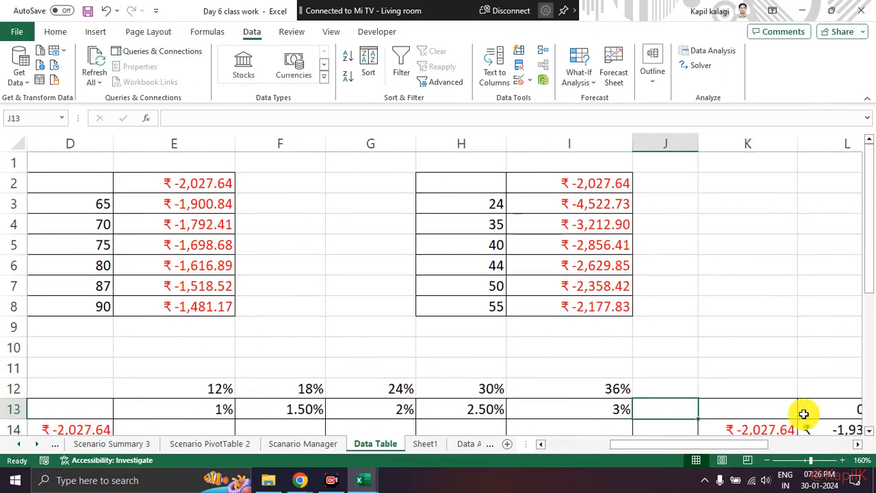
key("Left")
key("Up")
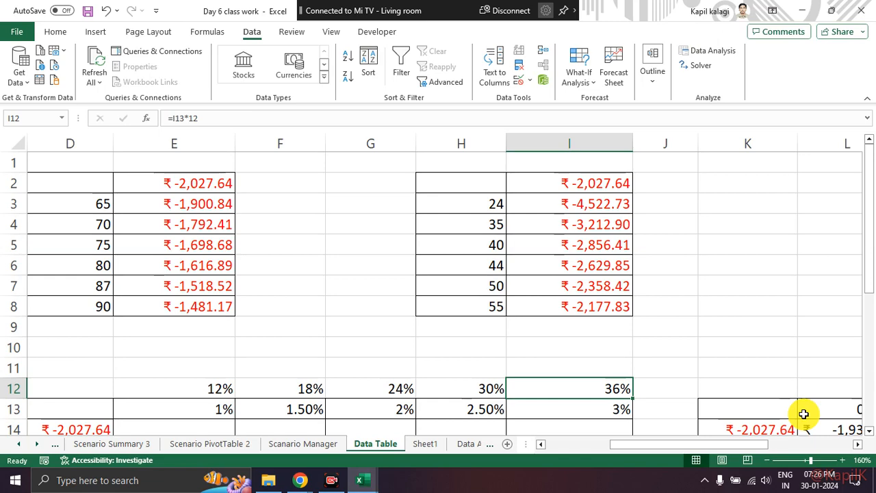
scroll(804, 413, "down", 1)
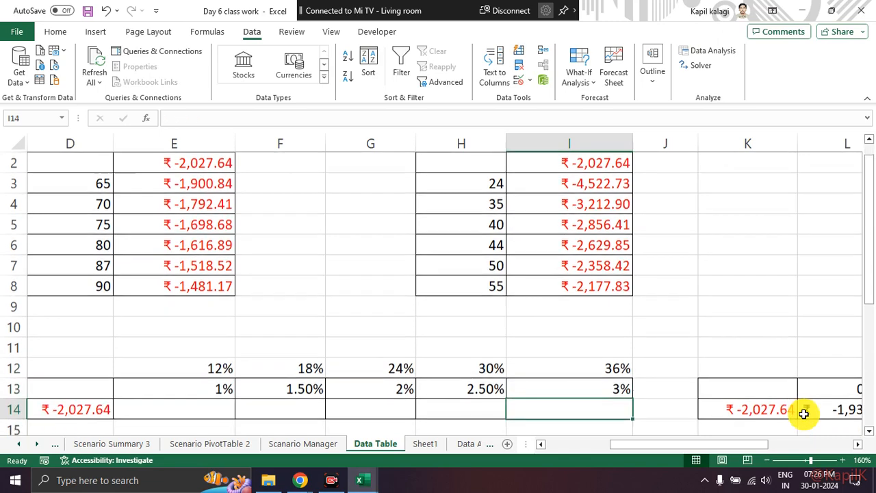
key("alt+Tab")
key("alt+Tab")
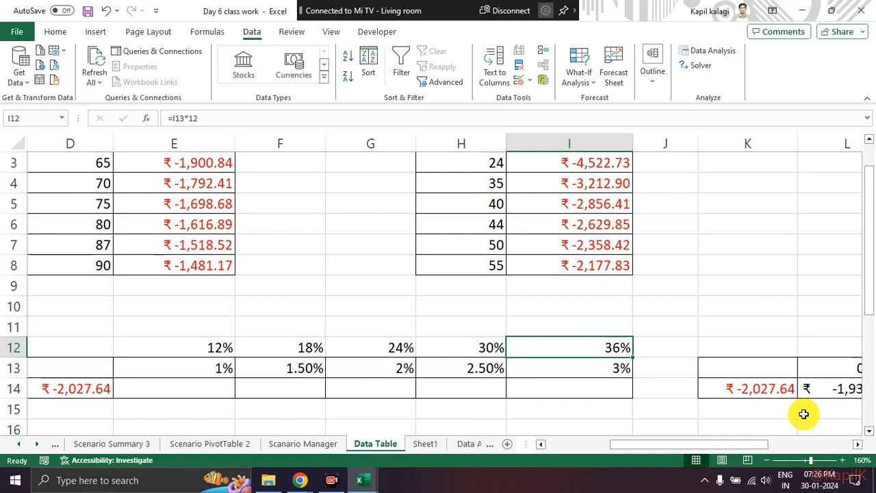
Compare the yearly rates in E12:I12 with the monthly rates beneath them in row 13.
key("Down")
key("Up")
key("Down")
key("Up")
key("Left")
key("Left")
key("Left")
key("Left")
key("Left")
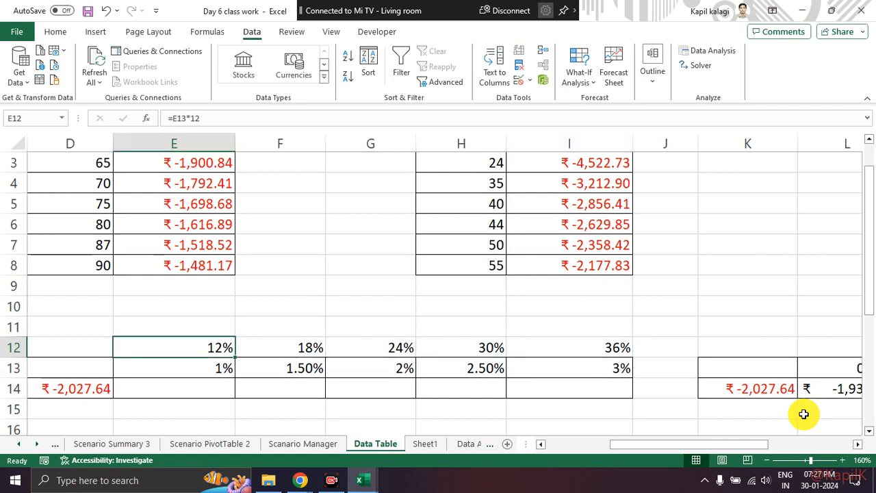
key("Left")
key("Left")
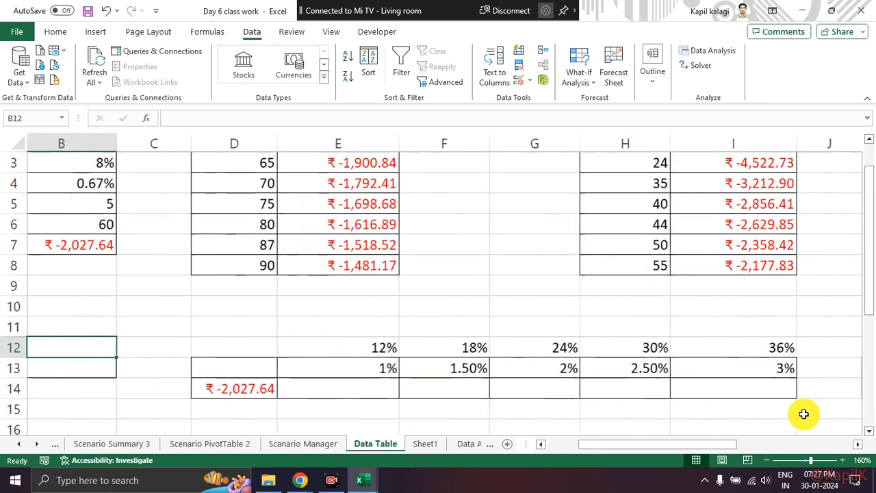
key("Right")
key("Right")
key("Right")
key("Right")
key("Left")
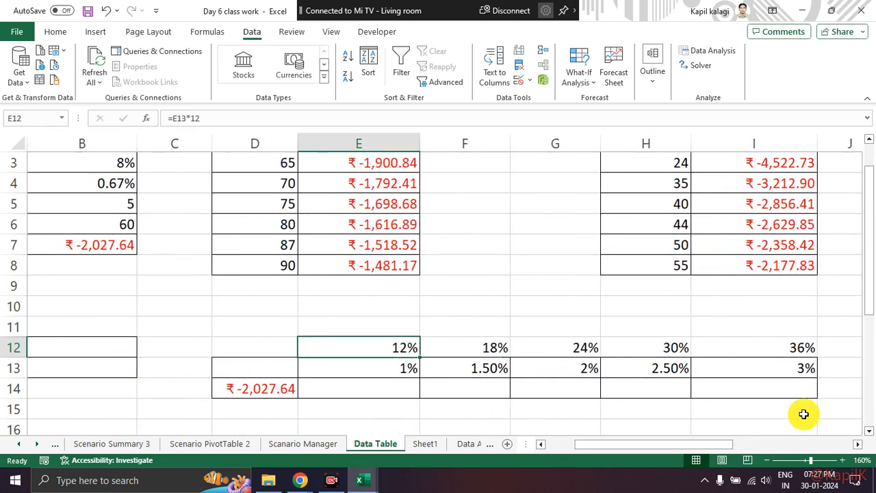
key("Down")
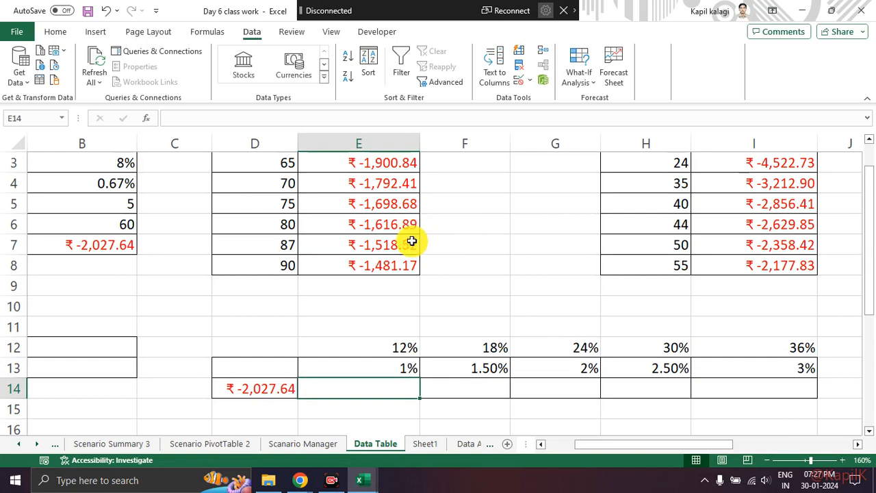
Examine how the yearly rate formula in E12 relates to the monthly rate in E13.
scroll(412, 241, "up", 1)
scroll(412, 245, "down", 1)
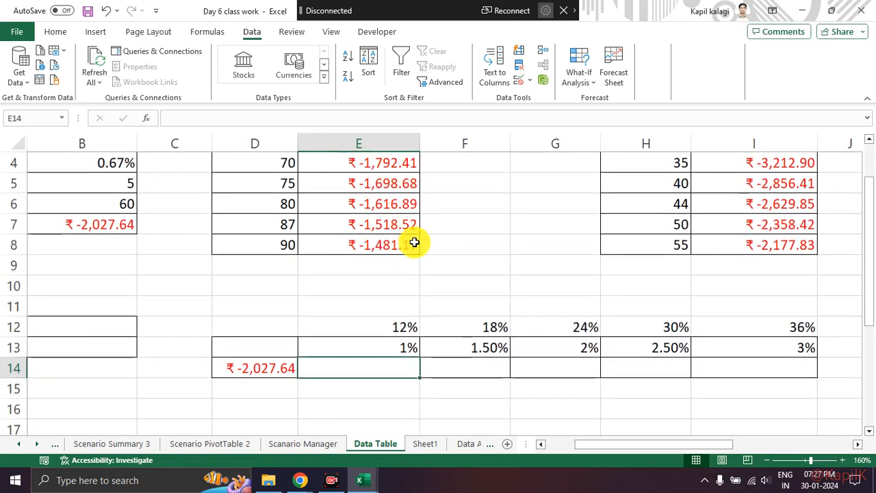
key("Up")
key("Down")
key("Up")
key("Up")
key("Down")
key("Down")
key("Up")
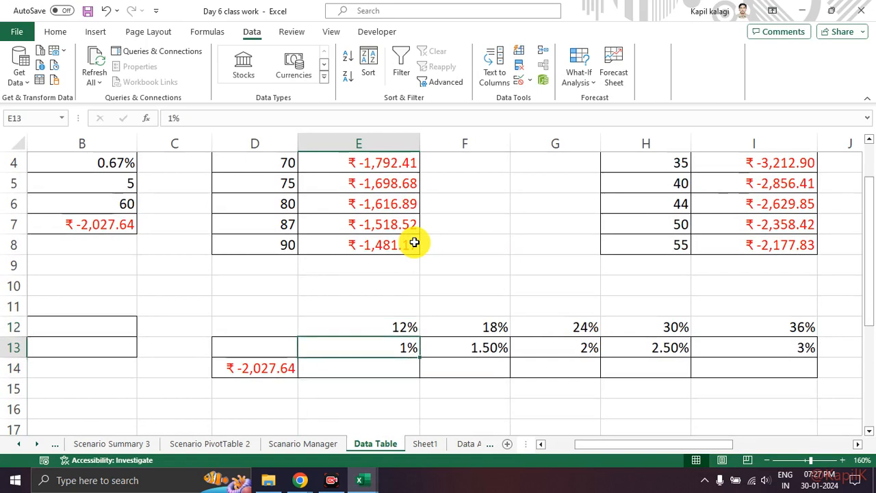
key("Up")
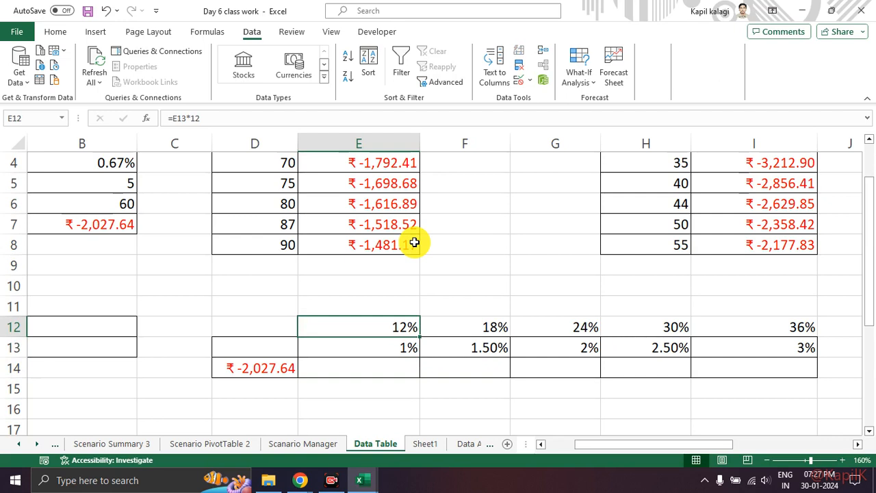
key("Down")
Open the What-If Analysis Data Table dialog for D13:I14 and reposition it clear of the loan inputs in column B.
scroll(434, 297, "down", 1)
scroll(434, 297, "down", 2)
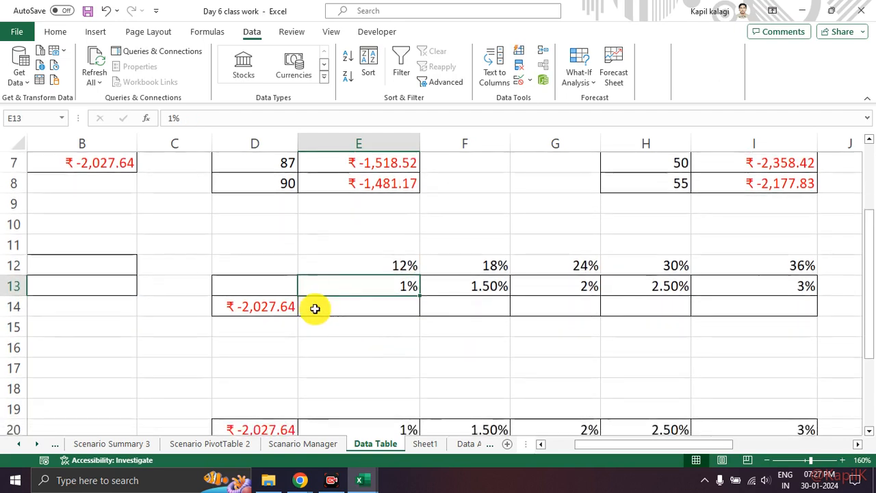
left_click(269, 307)
left_click_drag(272, 285, 743, 310)
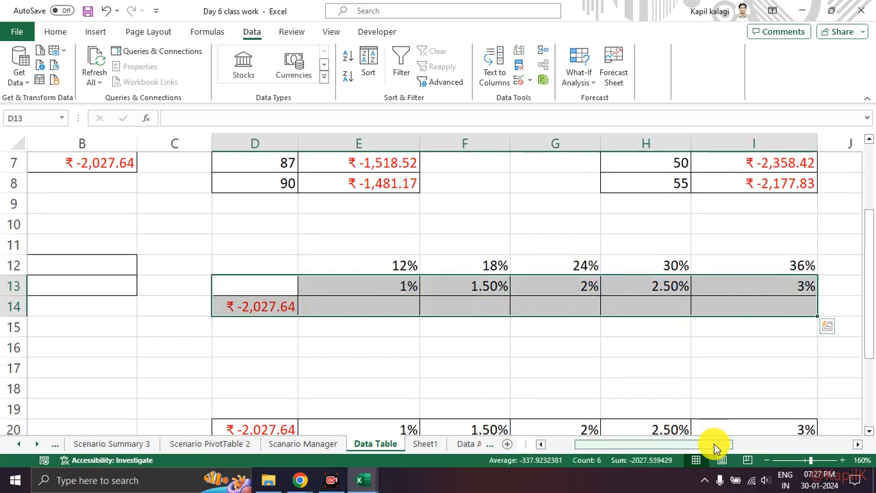
left_click_drag(714, 446, 581, 446)
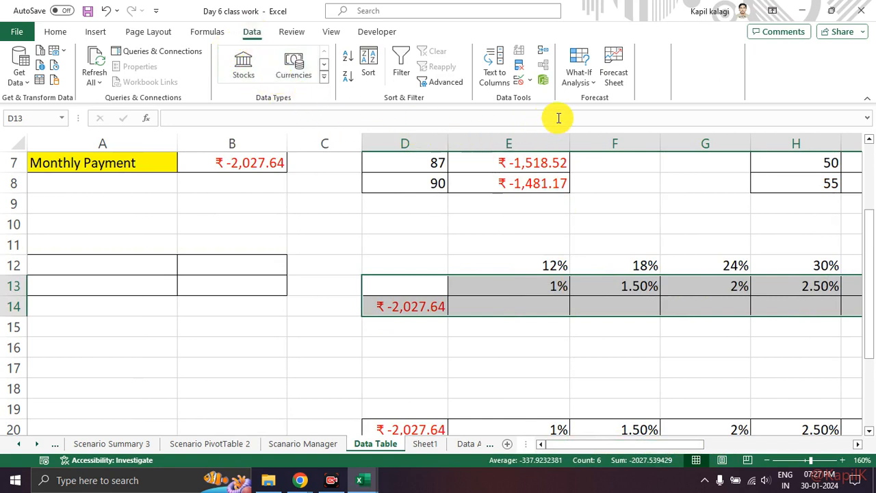
left_click(579, 80)
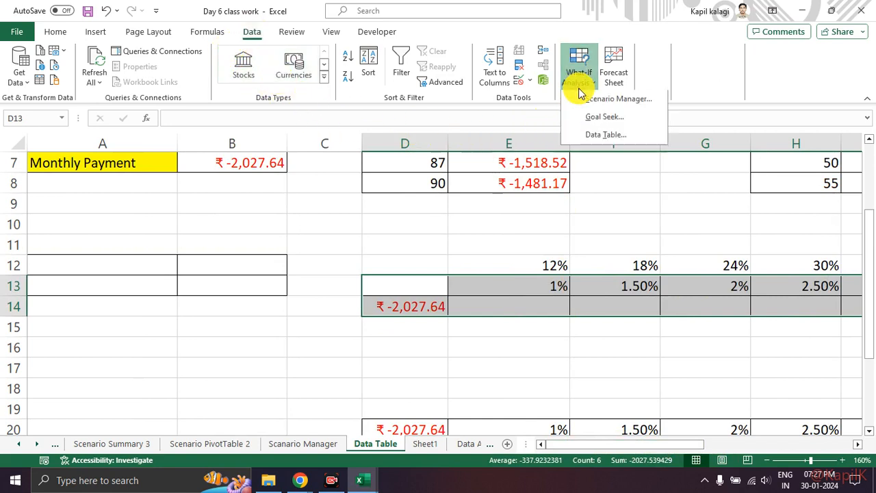
left_click(593, 136)
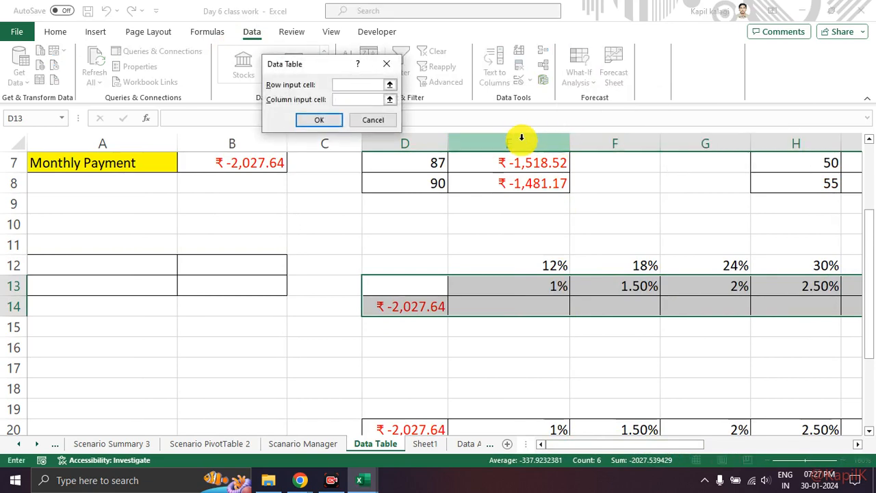
left_click_drag(308, 64, 425, 134)
scroll(436, 171, "up", 1)
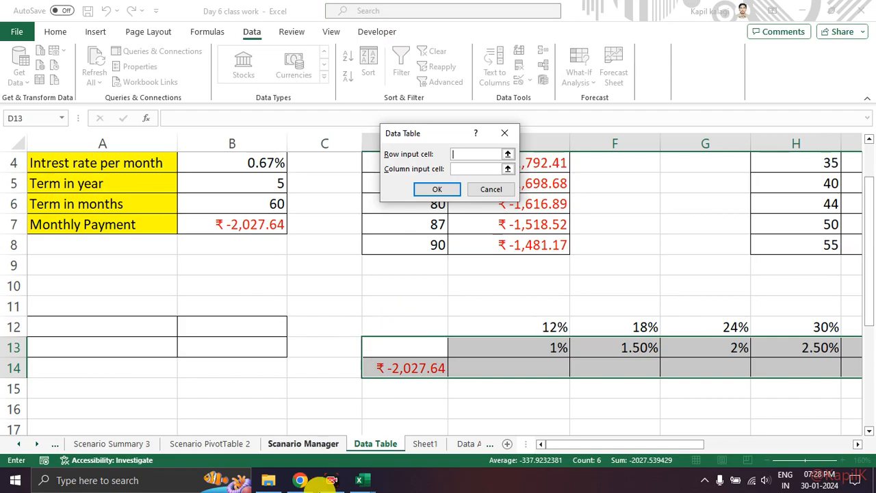
Switch to the Google Meet call in Chrome and search for available wireless displays.
left_click(300, 480)
left_click(274, 426)
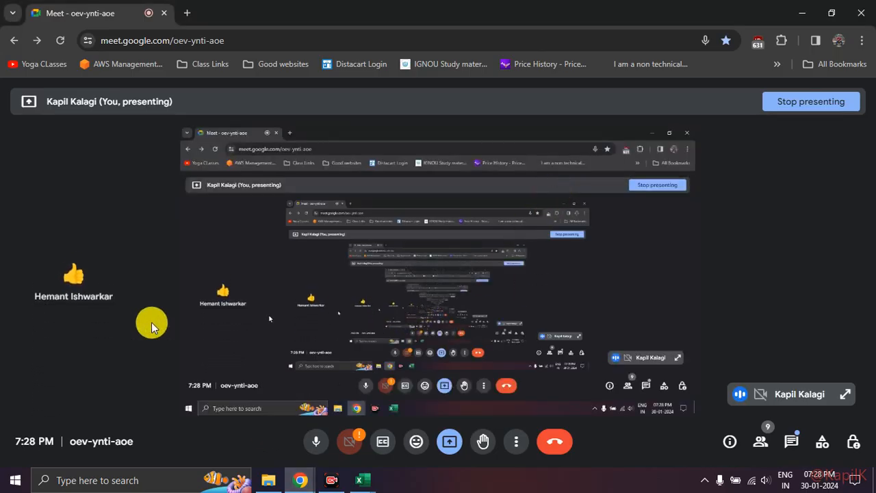
key("super+k")
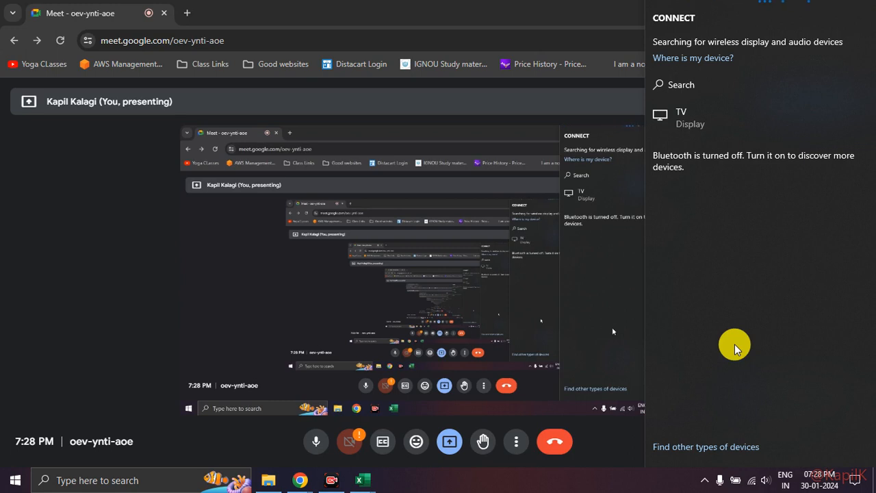
key("Escape")
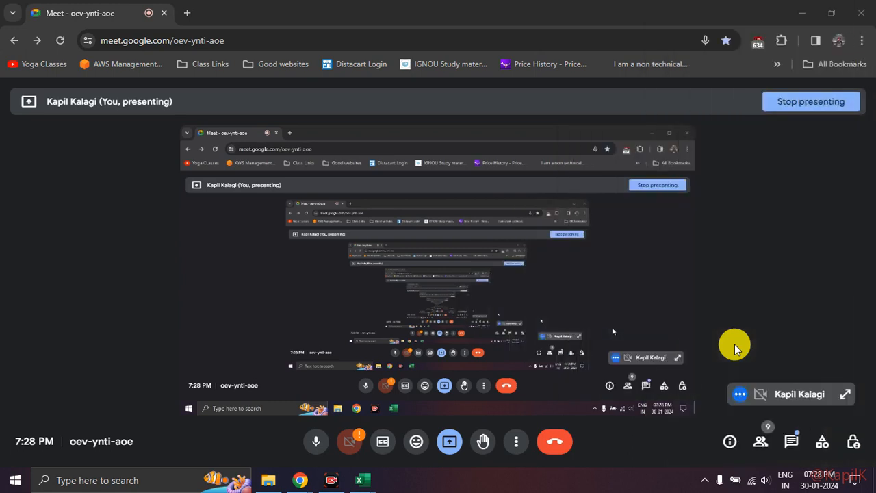
key("super+k")
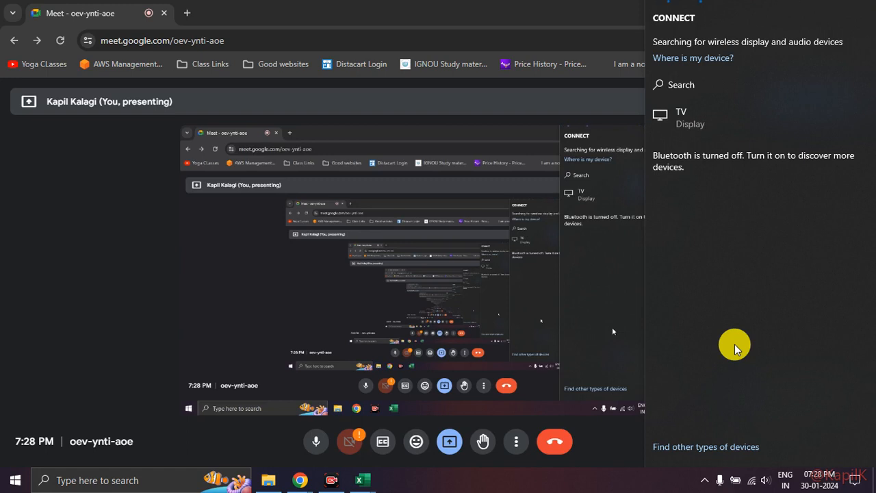
left_click(548, 479)
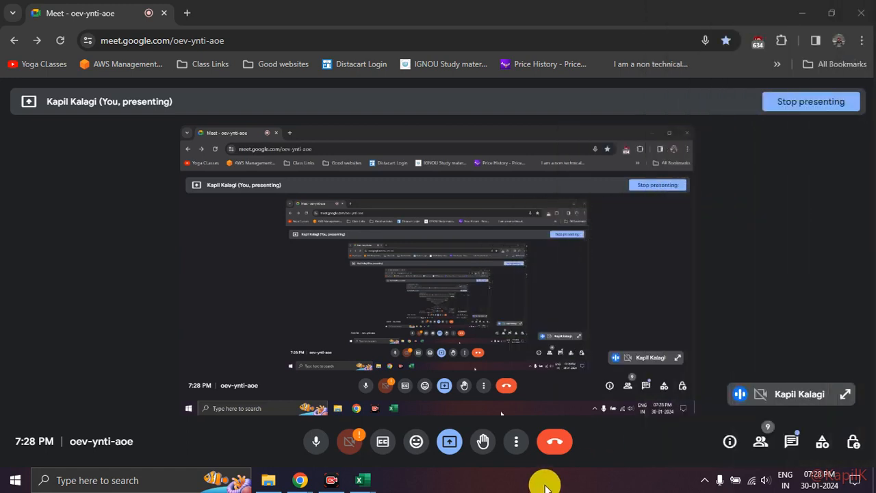
key("super+k")
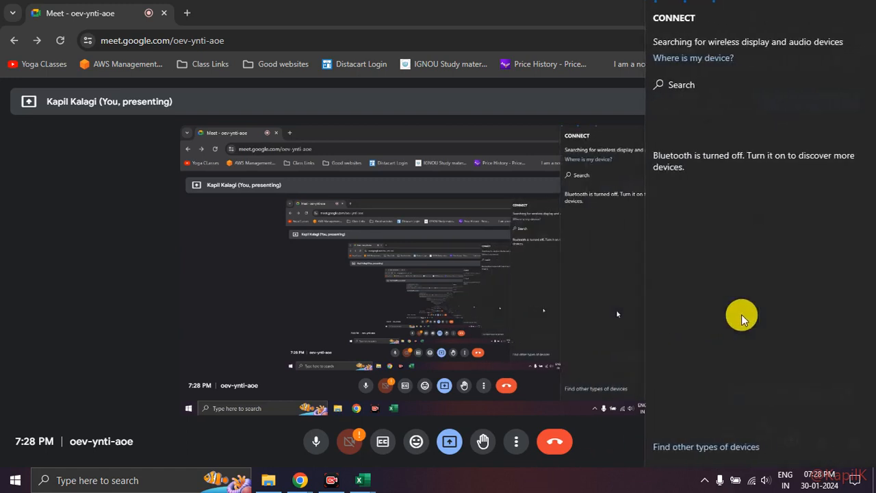
key("Escape")
Switch back to the Excel workbook and generate the D13:I14 data table with B4 as the row input cell.
key("alt+Tab")
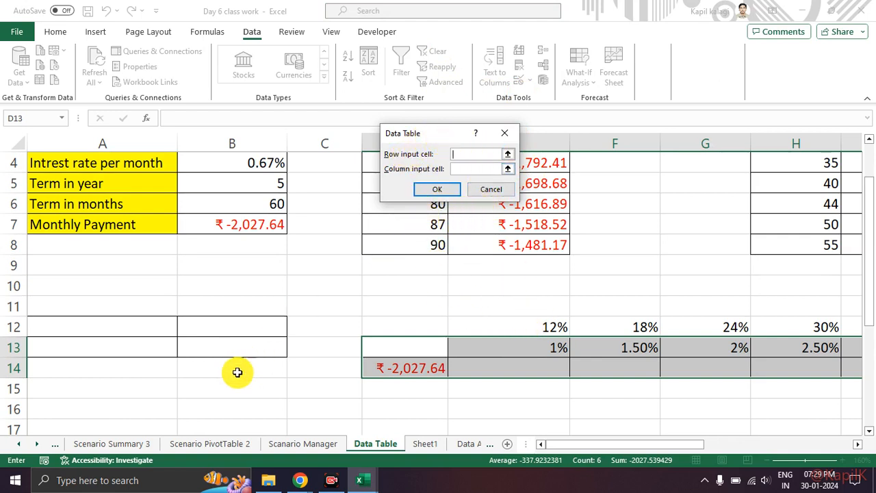
scroll(131, 297, "up", 1)
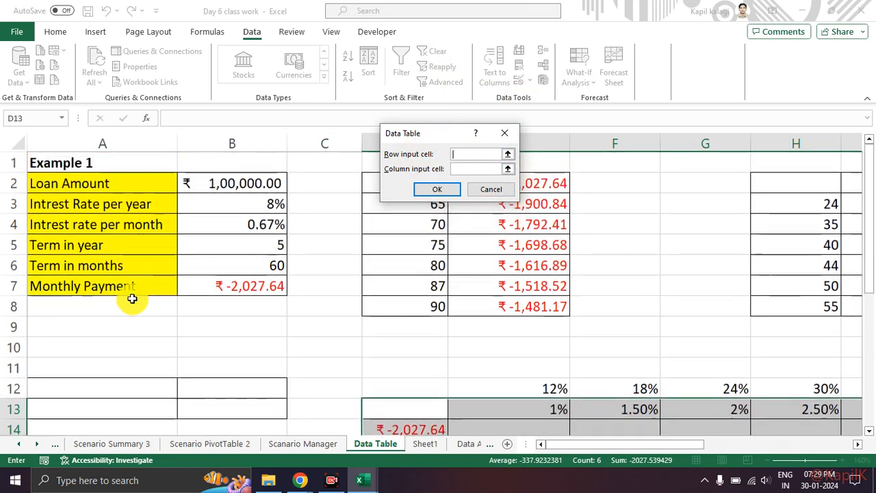
left_click(268, 225)
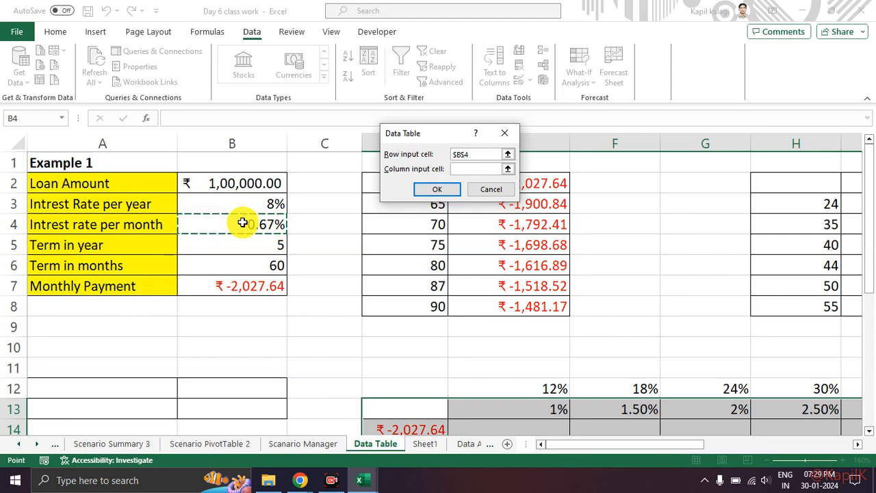
left_click(451, 189)
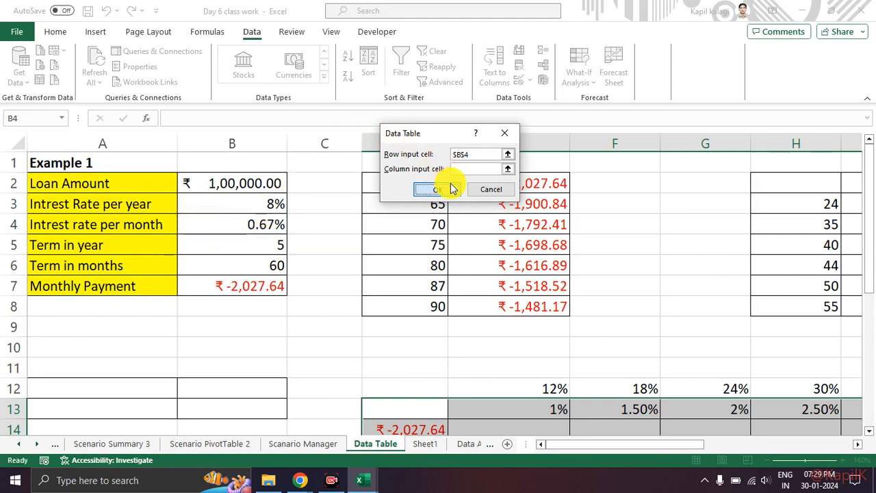
scroll(562, 236, "down", 2)
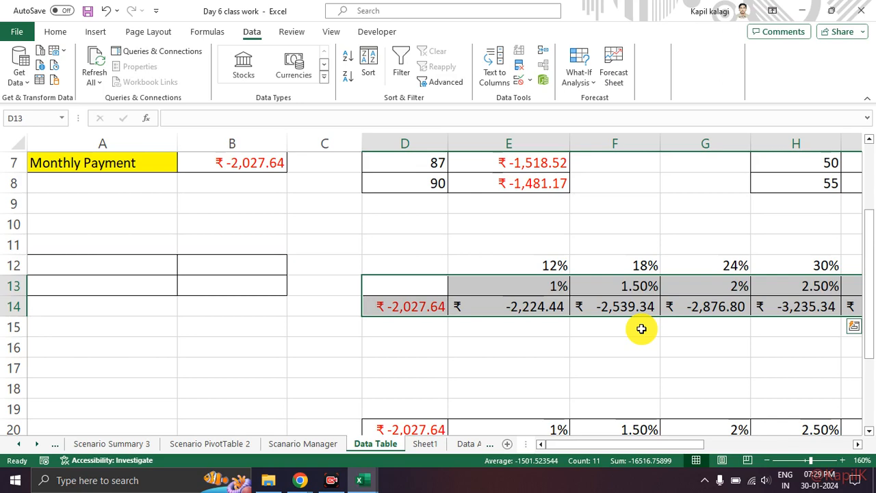
scroll(642, 328, "up", 1)
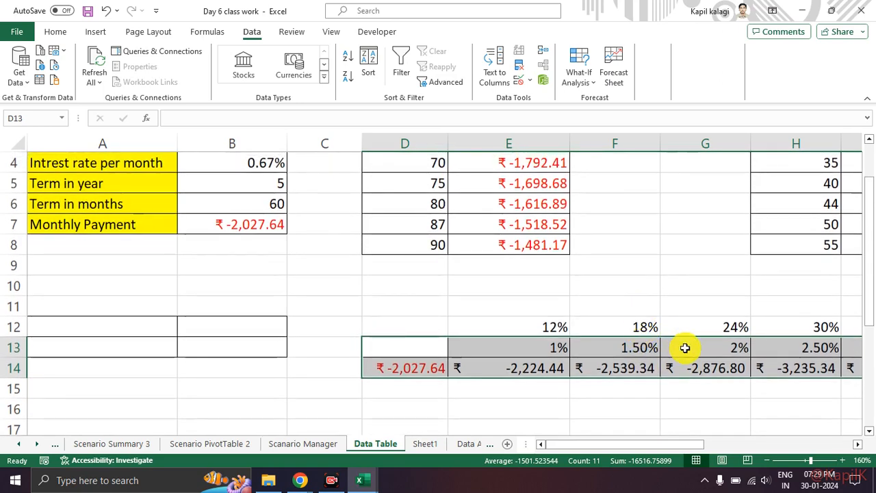
scroll(685, 345, "down", 1)
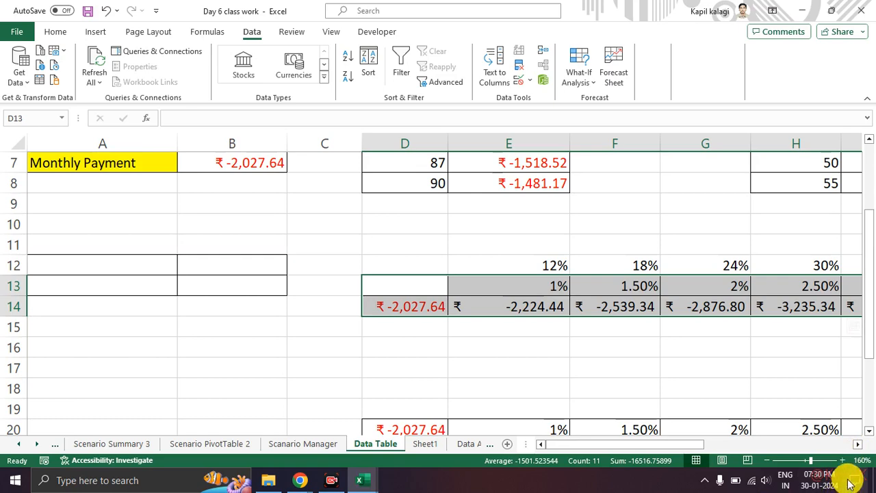
Examine the two-variable table in D20:I26, including its month terms, monthly rates and the formula in D20.
left_click(456, 369)
scroll(456, 372, "down", 4)
scroll(449, 371, "up", 2)
scroll(308, 237, "up", 2)
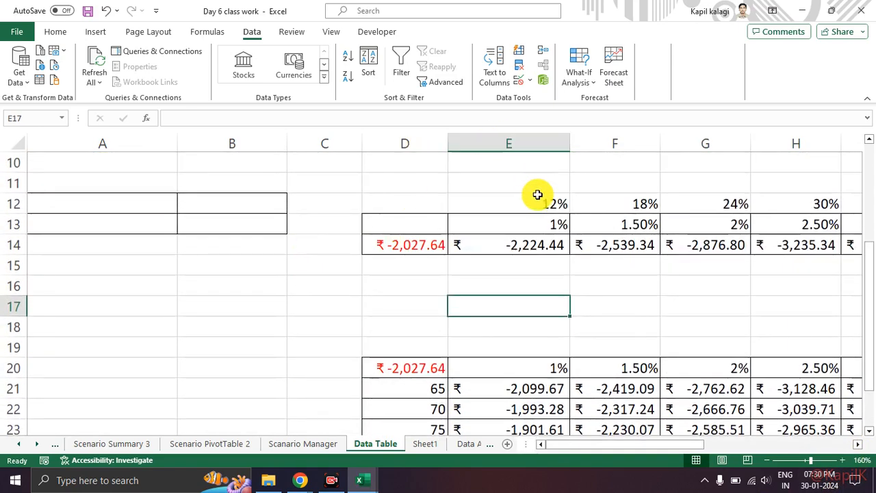
scroll(548, 212, "down", 2)
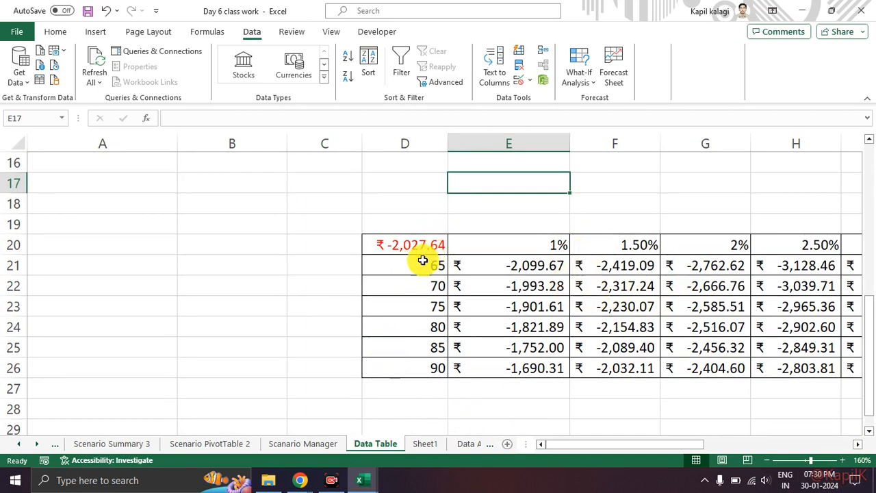
left_click_drag(413, 269, 441, 368)
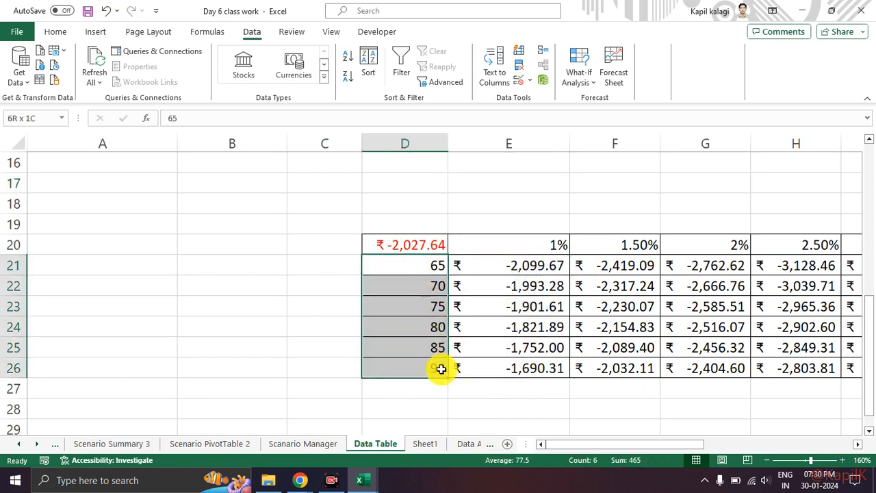
left_click(401, 239)
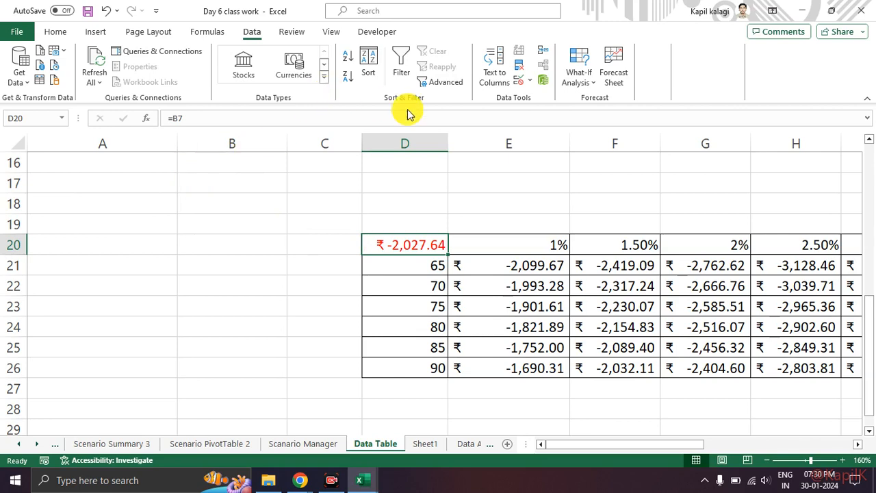
left_click_drag(530, 233, 794, 264)
left_click(738, 350)
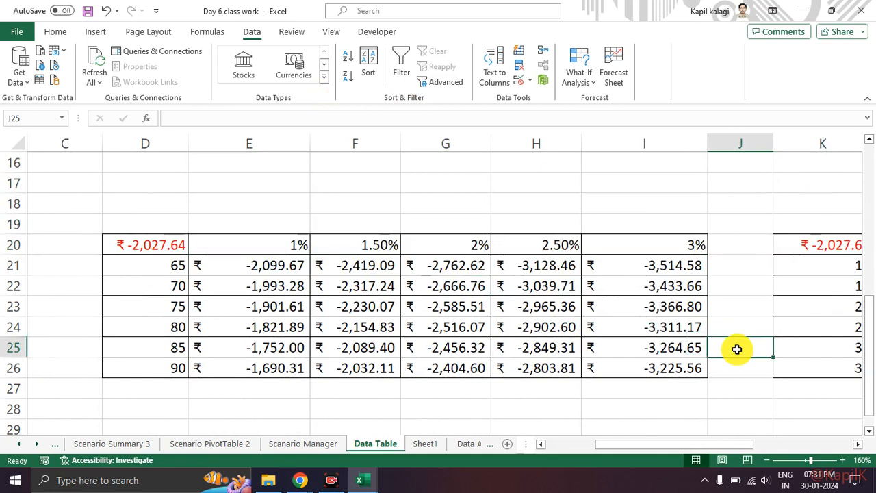
Check for available wireless displays and return to the worksheet.
key("super+k")
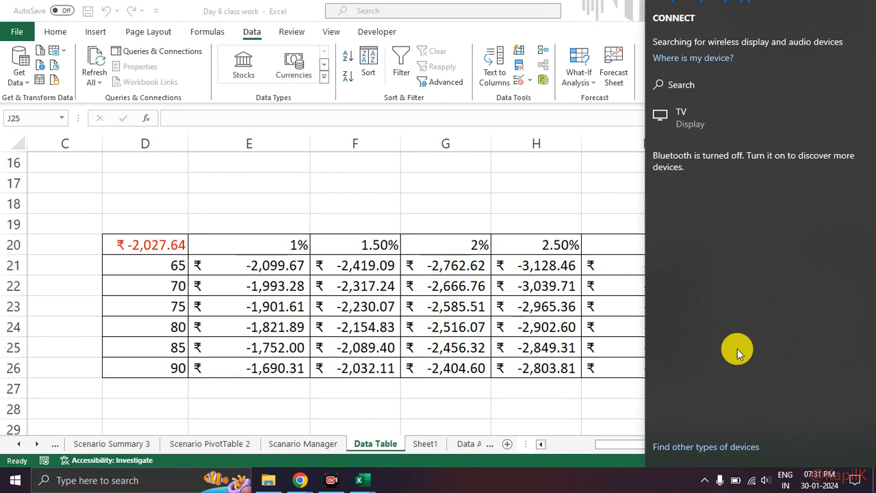
left_click(520, 391)
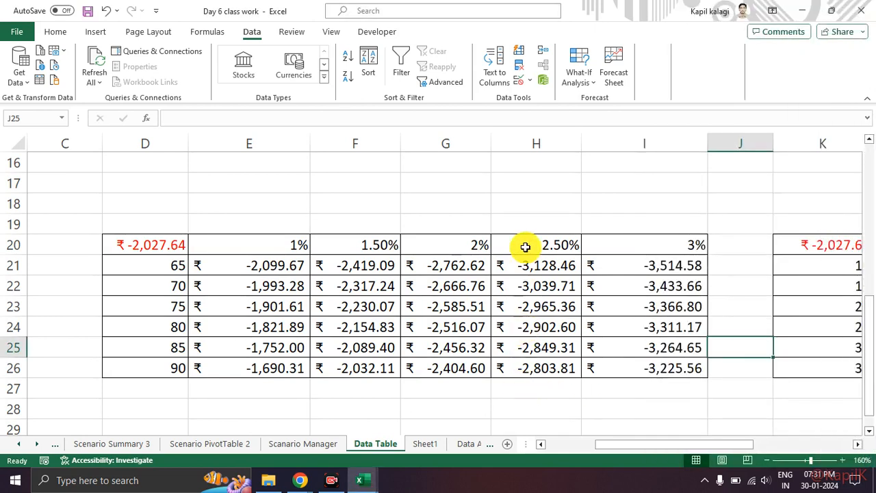
Clear the calculated payments in E21:I26, keeping the terms, rates and corner formula of the two-variable table.
left_click(113, 243)
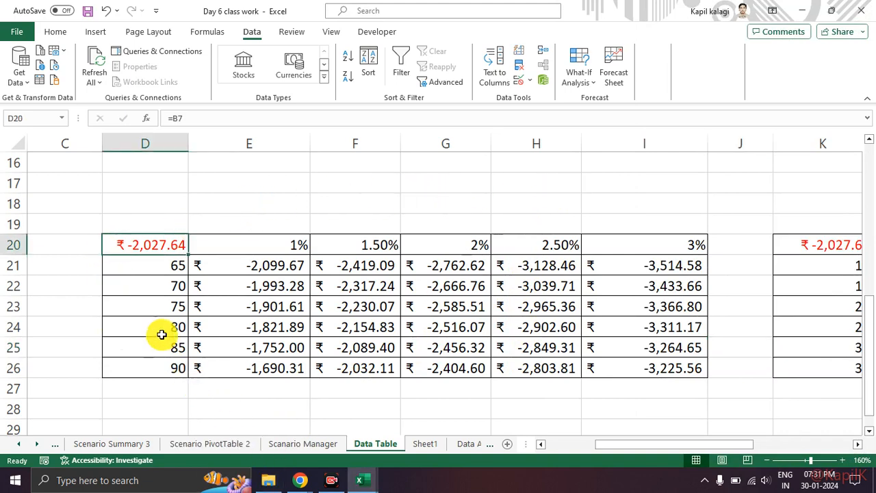
left_click_drag(221, 268, 635, 360)
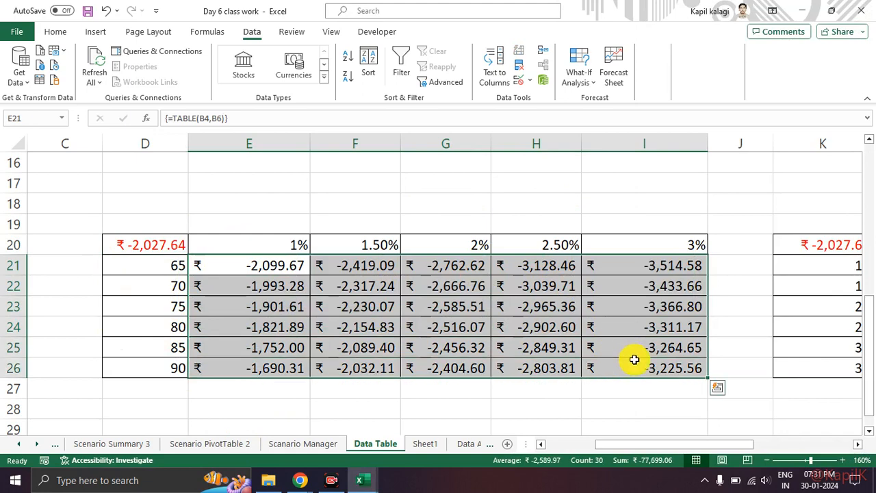
key("Delete")
left_click(617, 389)
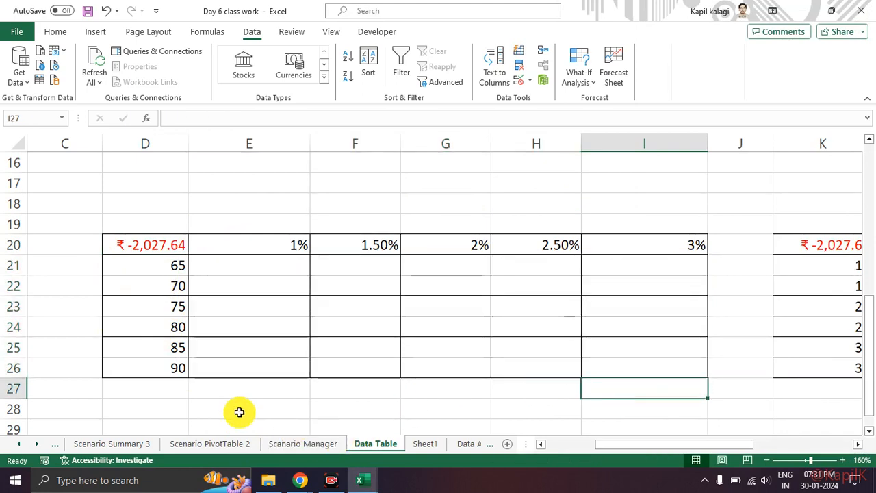
Start a what-if Data Table on the range D20:I26.
left_click_drag(121, 244, 461, 323)
left_click(460, 322)
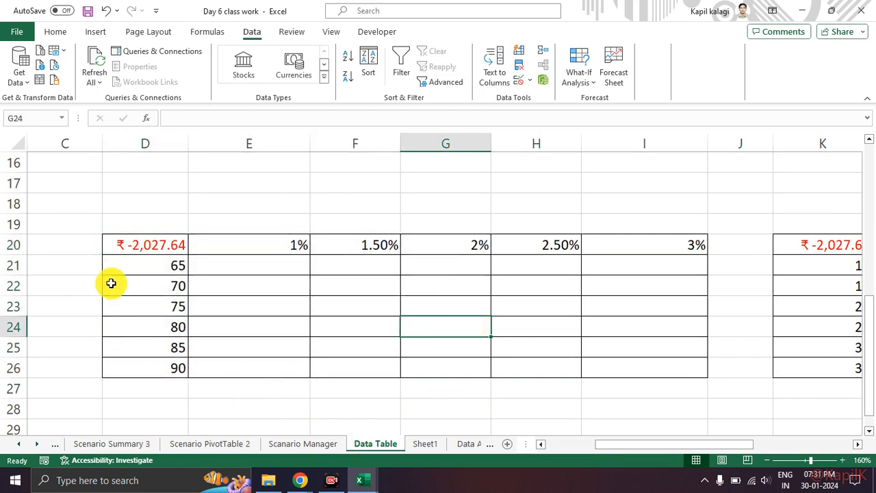
left_click_drag(117, 247, 671, 360)
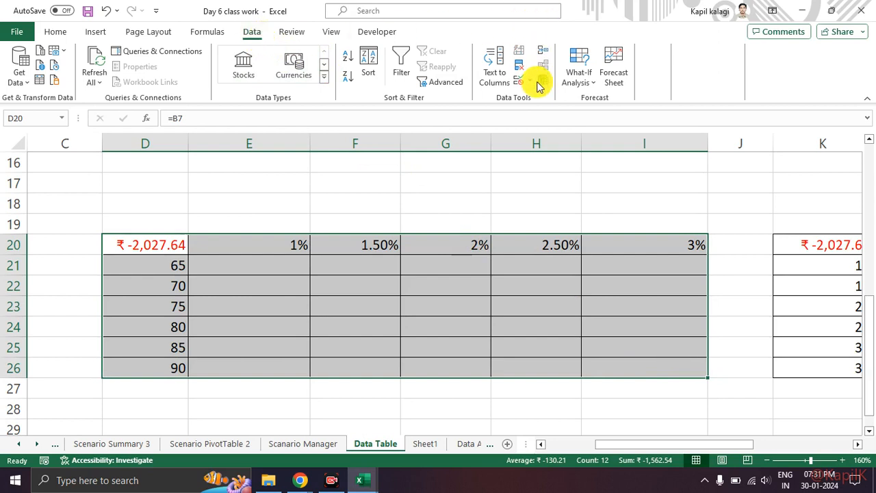
left_click(572, 72)
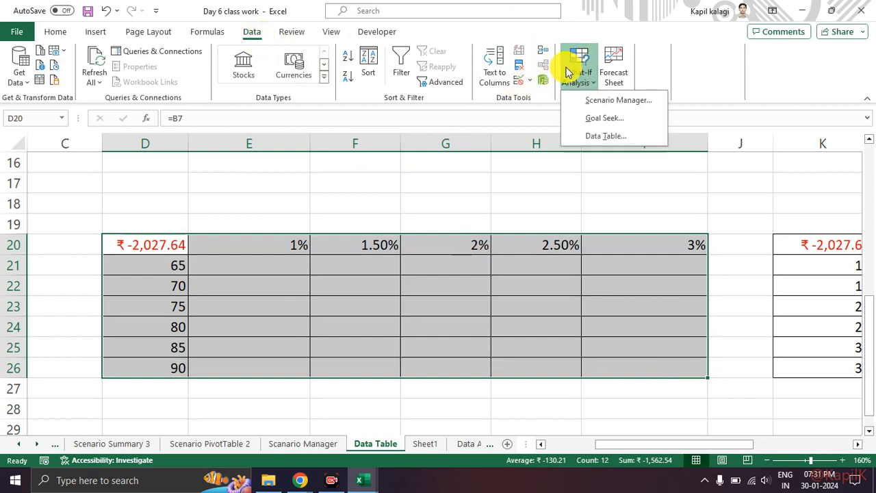
left_click(604, 136)
Generate the two-variable table with B4 as the row input cell and B6 as the column input cell.
scroll(293, 338, "up", 2)
scroll(294, 338, "up", 3)
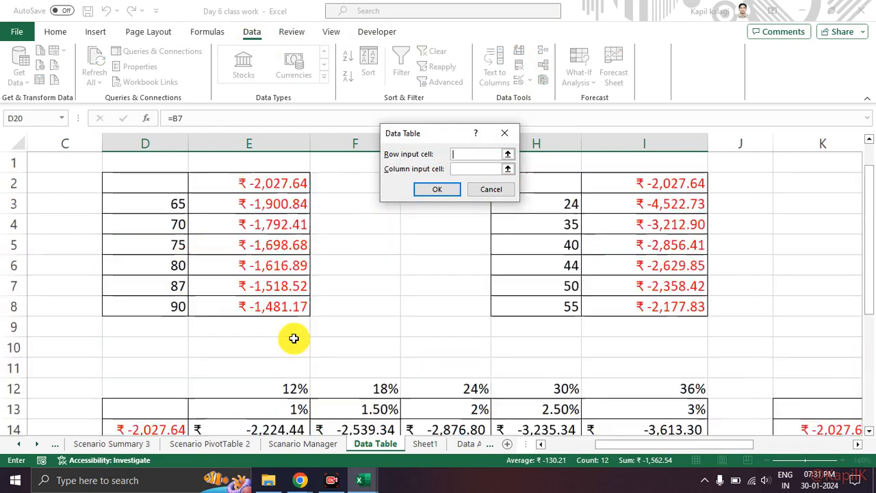
scroll(422, 309, "down", 4)
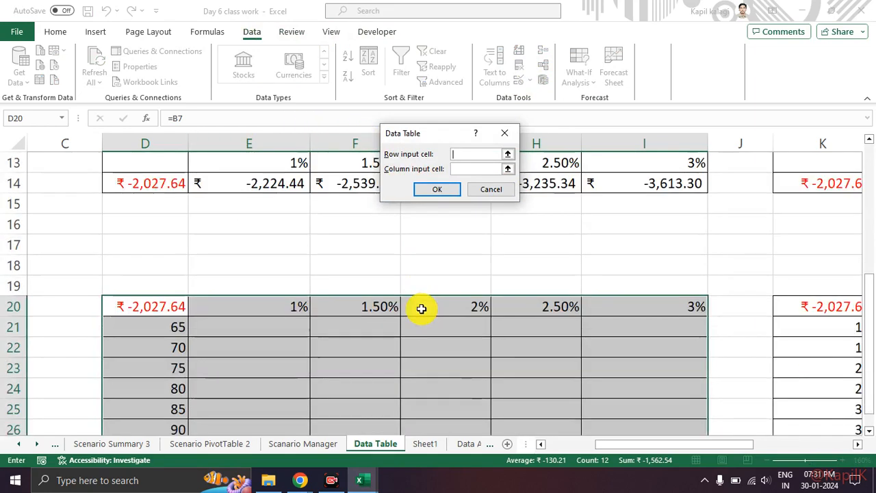
scroll(422, 309, "down", 2)
scroll(421, 309, "up", 1)
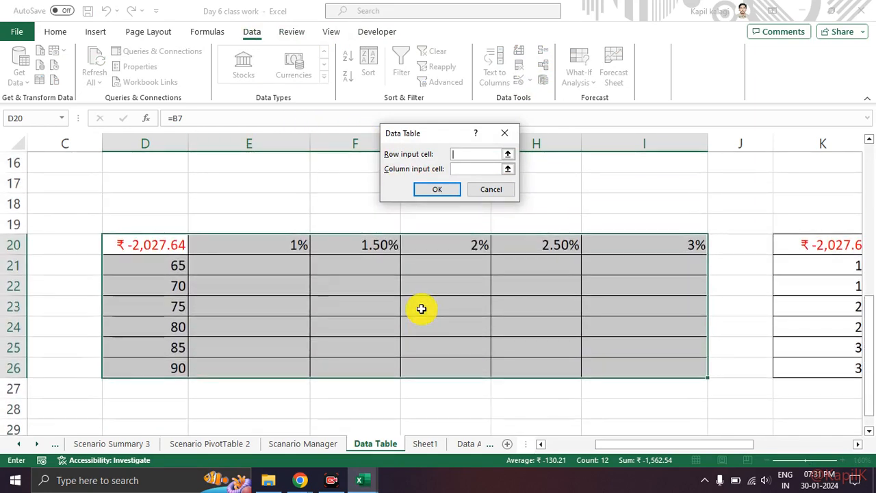
scroll(336, 295, "up", 5)
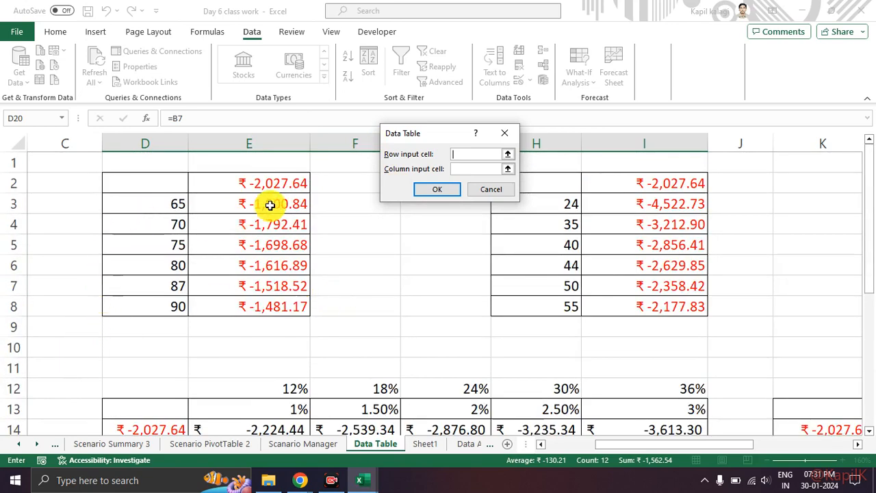
scroll(180, 341, "down", 5)
scroll(181, 341, "up", 5)
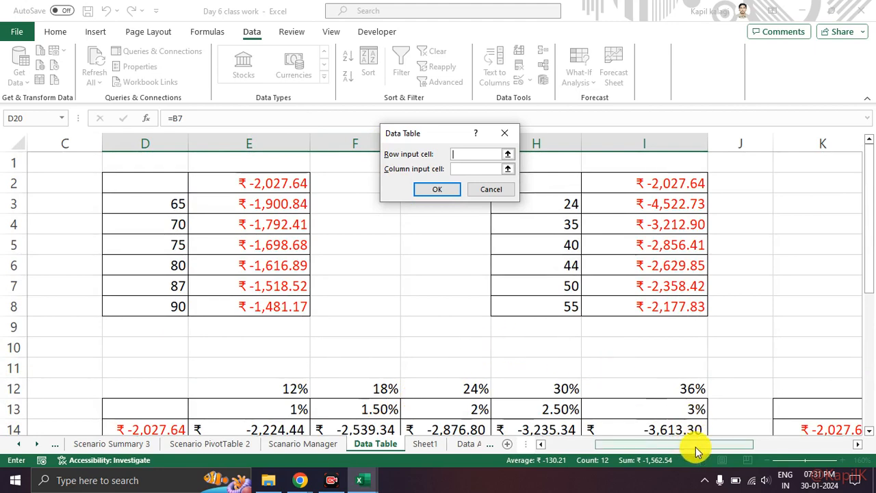
left_click_drag(691, 445, 642, 445)
left_click(196, 226)
left_click(479, 170)
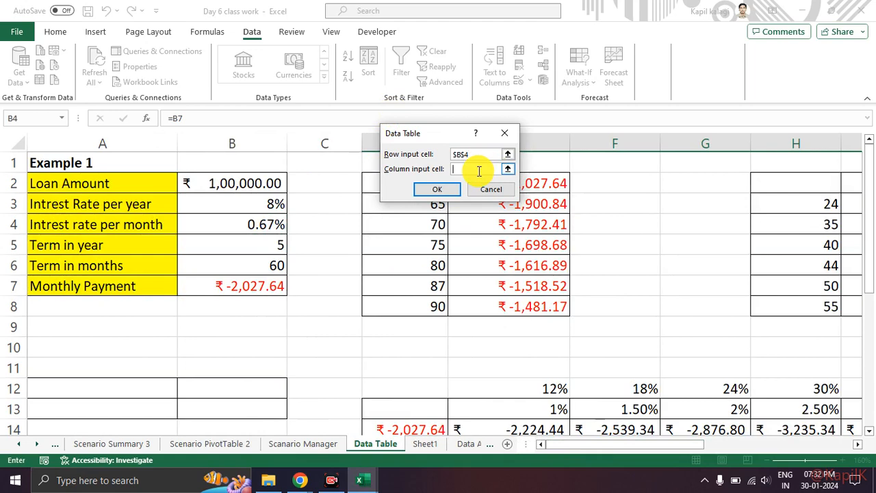
left_click(265, 270)
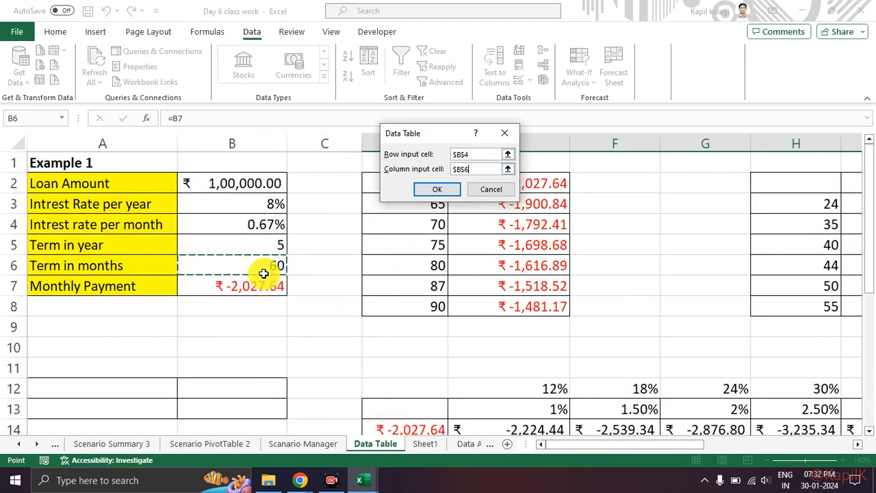
left_click(431, 191)
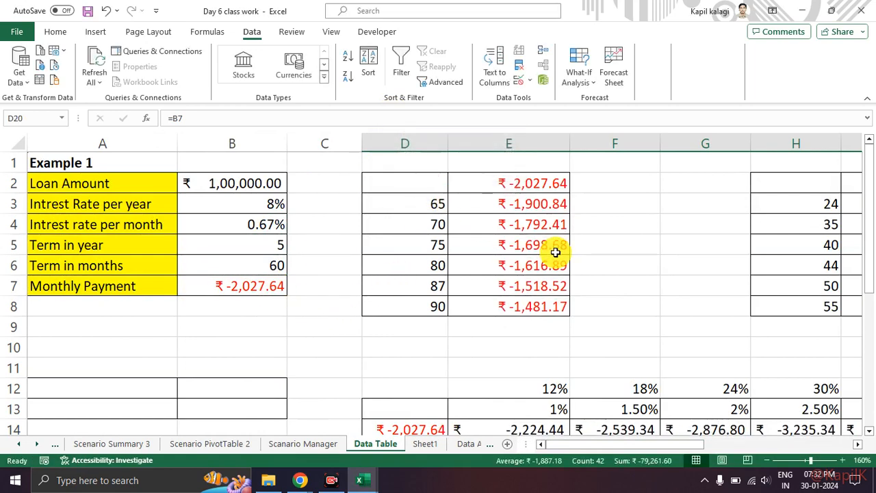
Examine how the payments in E21:I26 correspond to the terms in column D and the monthly rates in row 20.
scroll(555, 250, "down", 10)
scroll(575, 274, "up", 4)
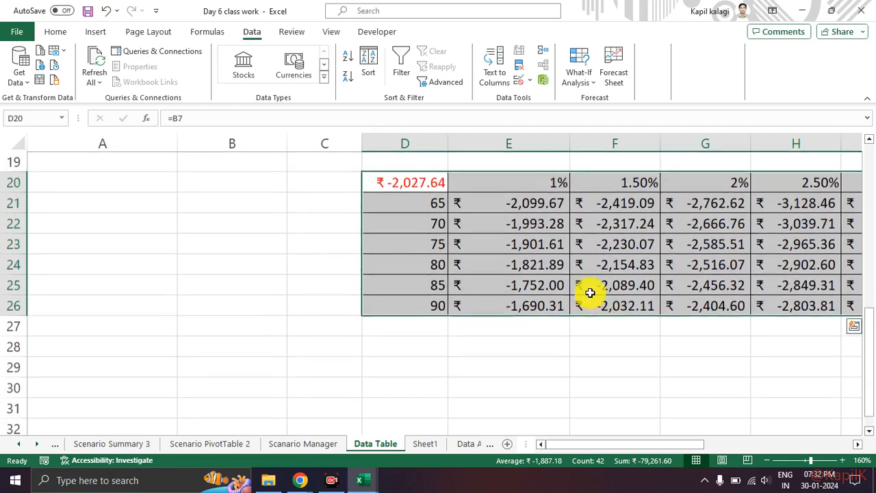
left_click(597, 306)
left_click_drag(566, 444, 610, 421)
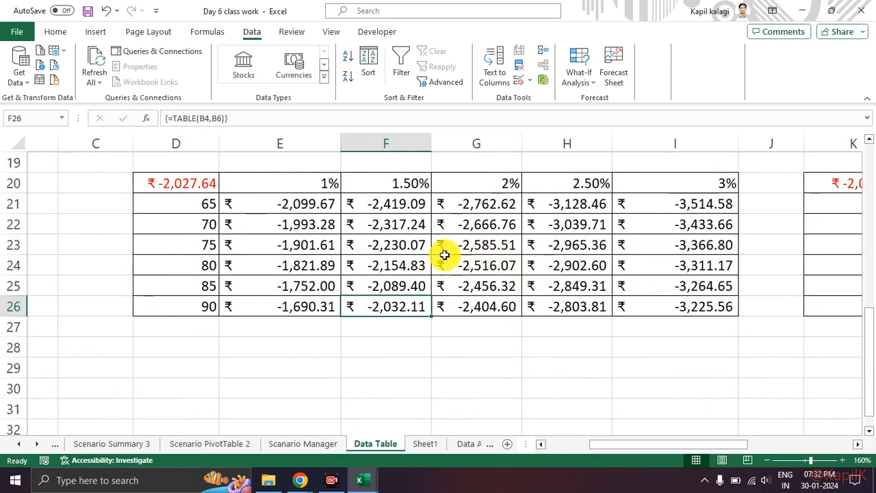
left_click(269, 211)
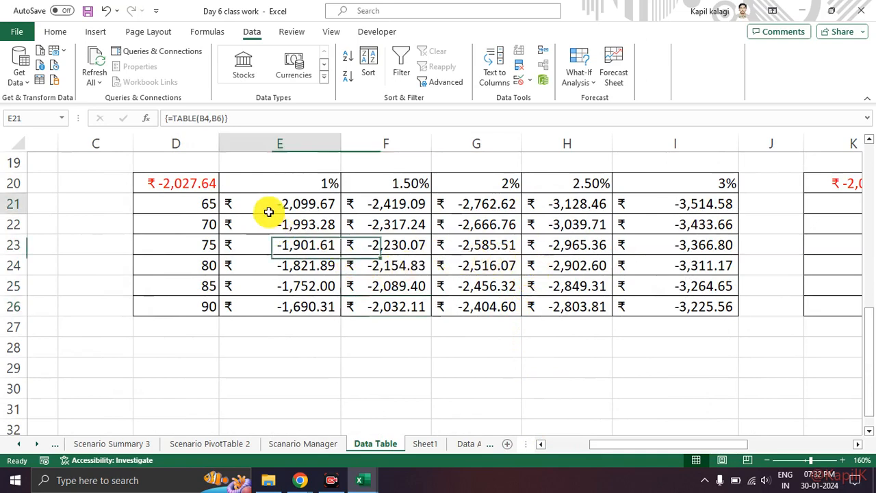
left_click(191, 210)
left_click(294, 182)
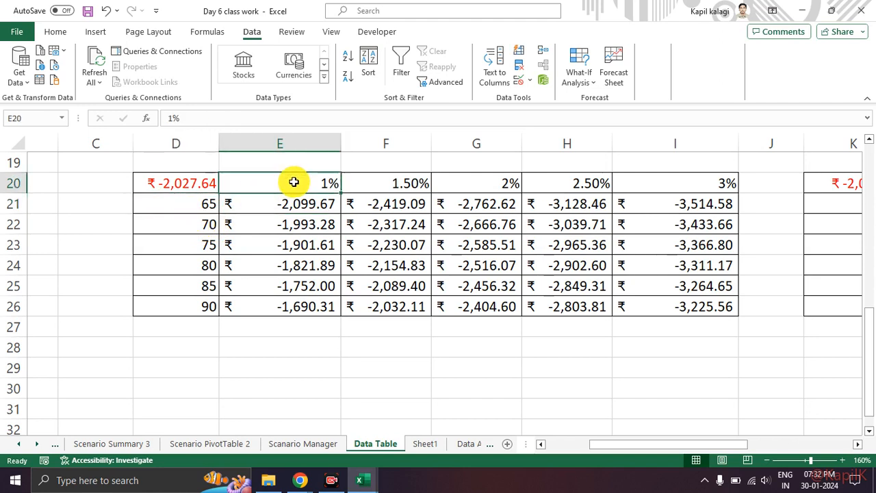
left_click(488, 183)
left_click(510, 209)
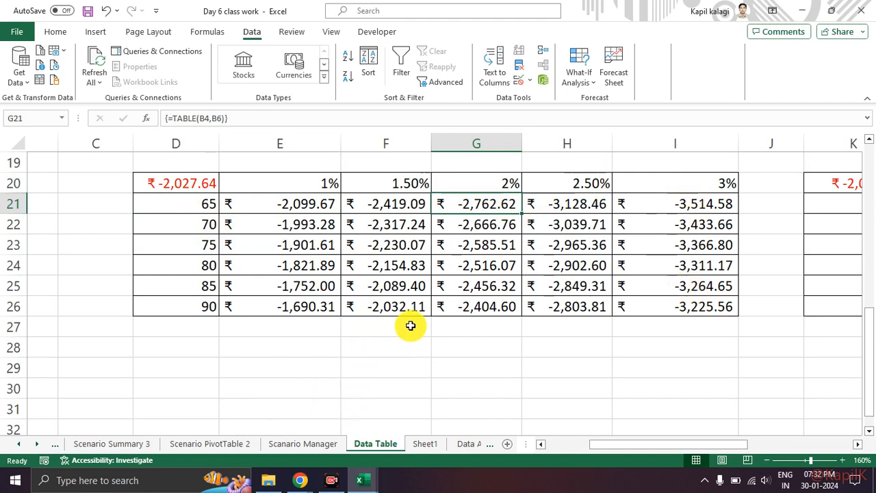
left_click(454, 289)
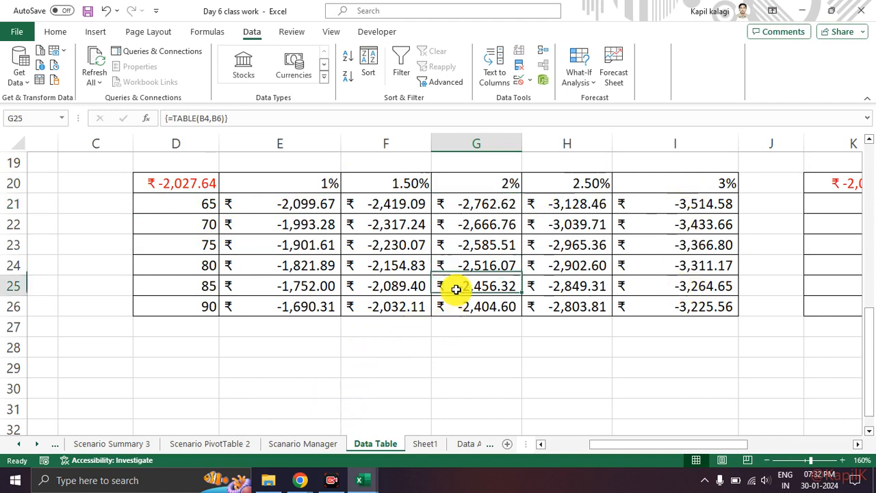
left_click(489, 182)
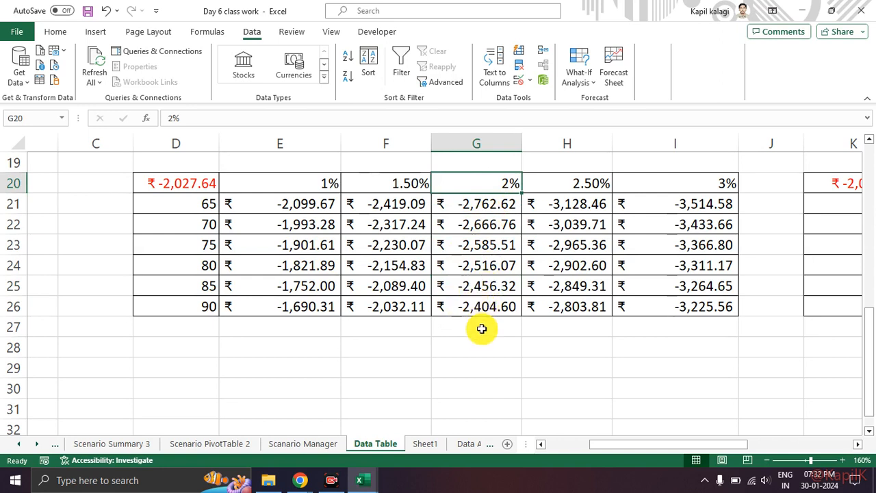
Compare the two-variable table's payments across the 1% to 3% rates in row 21 and down the 65 to 90 terms in column E.
left_click(476, 291)
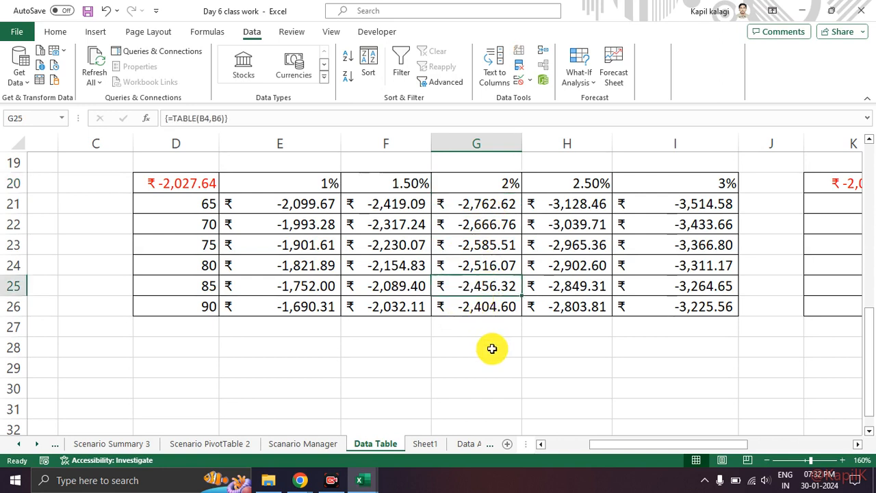
left_click(168, 288)
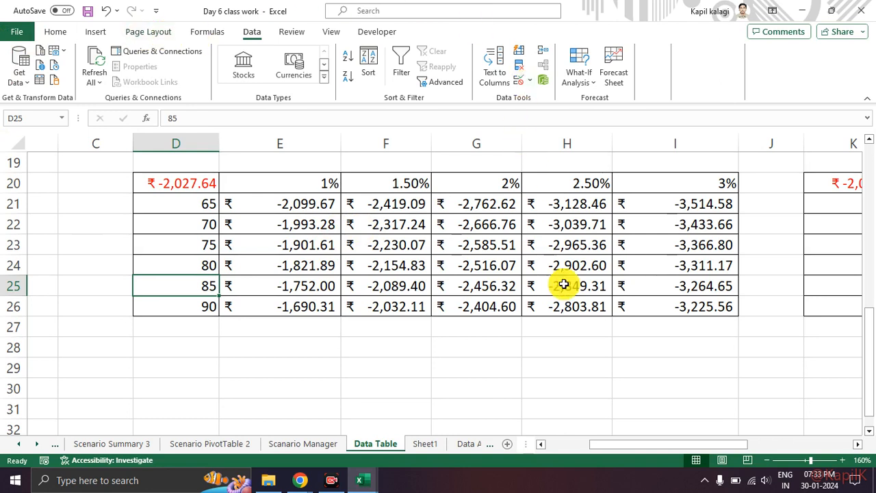
left_click(263, 206)
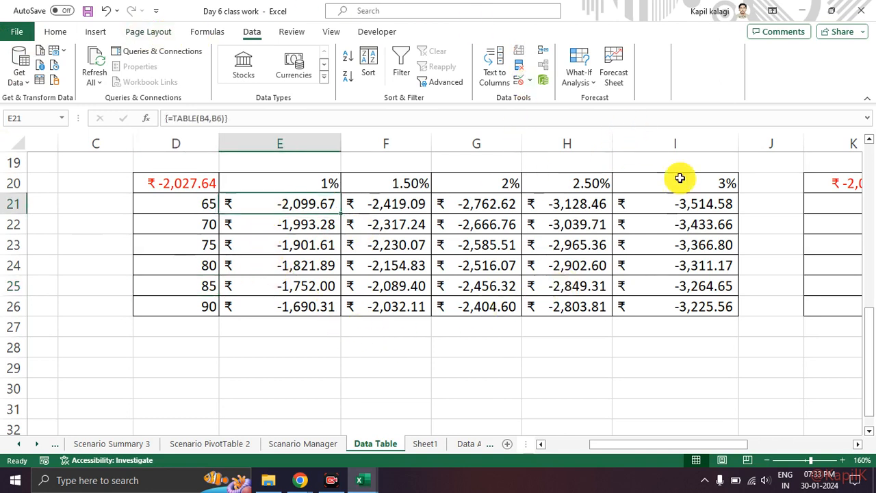
left_click(697, 205)
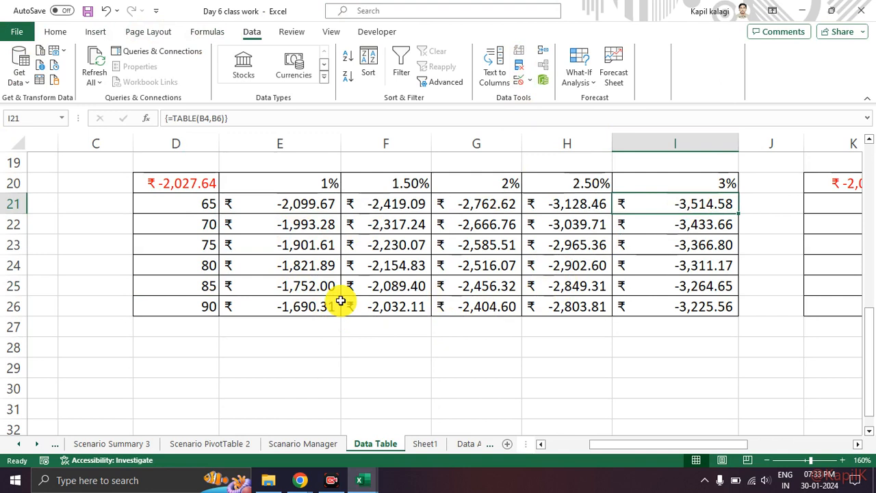
left_click_drag(287, 203, 319, 304)
left_click(326, 350)
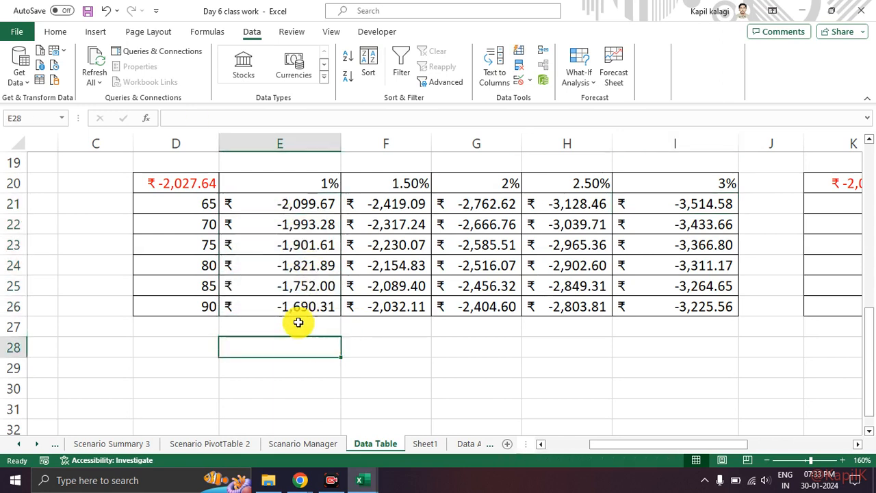
left_click(250, 206)
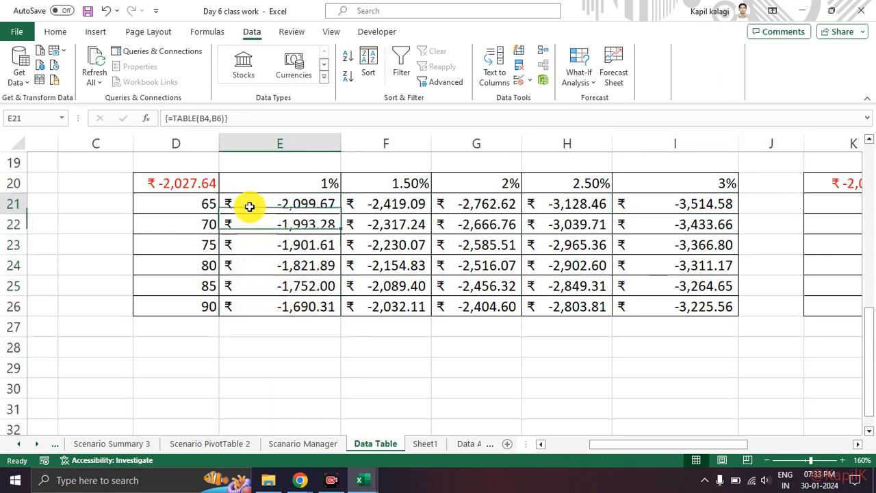
left_click(290, 321)
left_click(286, 309)
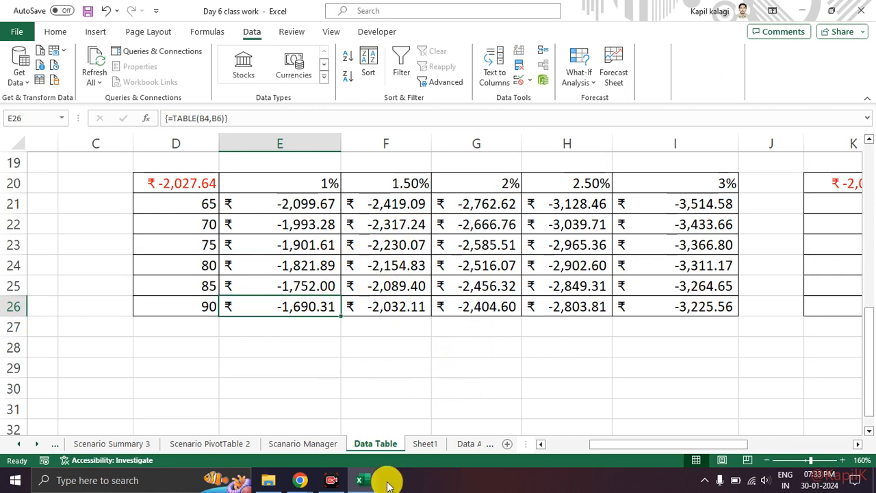
Switch to the Day 5 class work workbook to view its Goal Seek Dataset sheet.
left_click(341, 483)
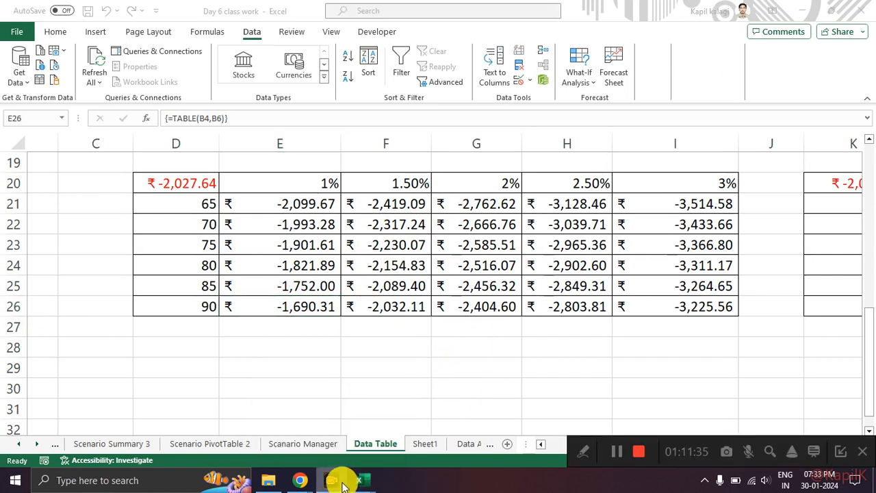
mouse_move(361, 483)
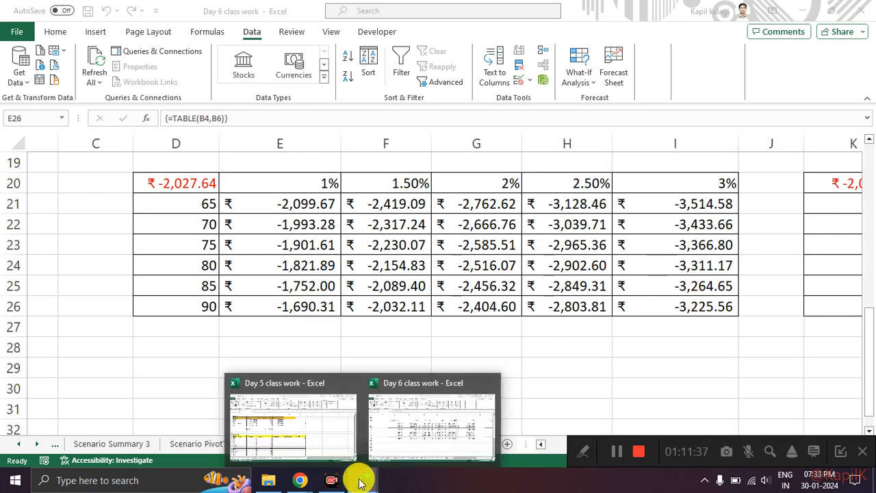
left_click(377, 421)
mouse_move(365, 483)
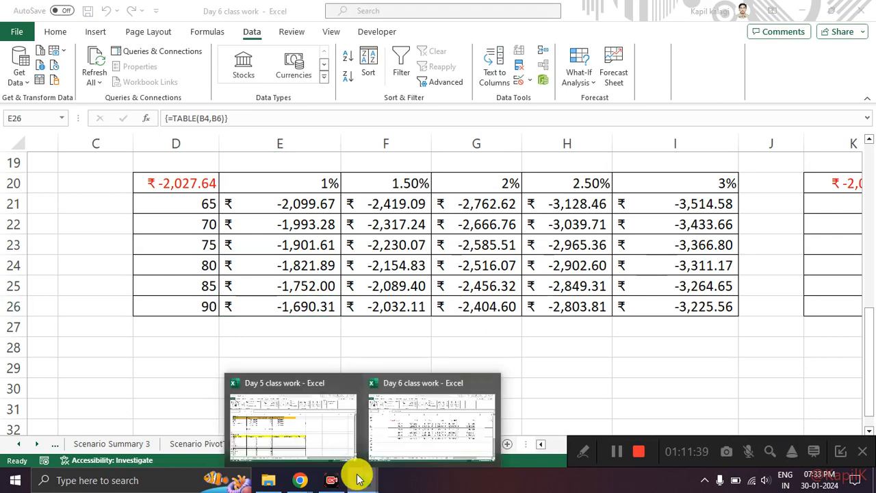
left_click(294, 447)
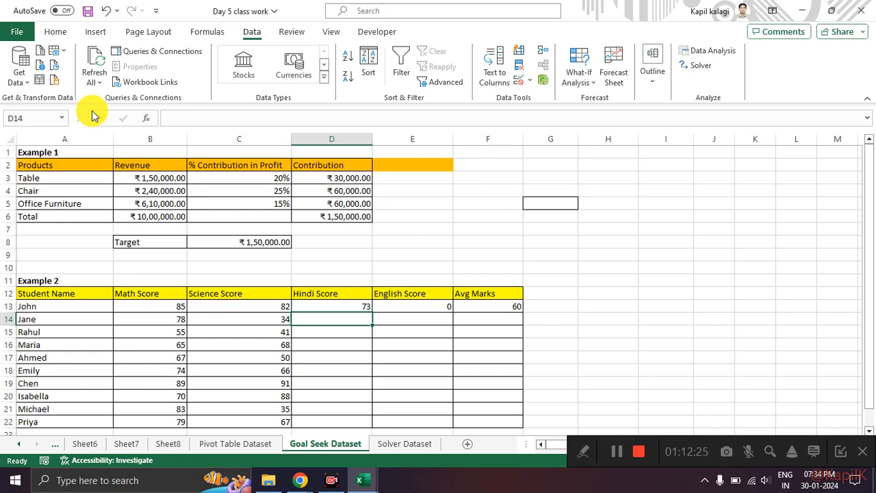
Return to the Day 6 class work workbook and switch to the Google Meet call in Chrome.
key("alt+Tab")
key("alt+Tab")
key("alt+Tab")
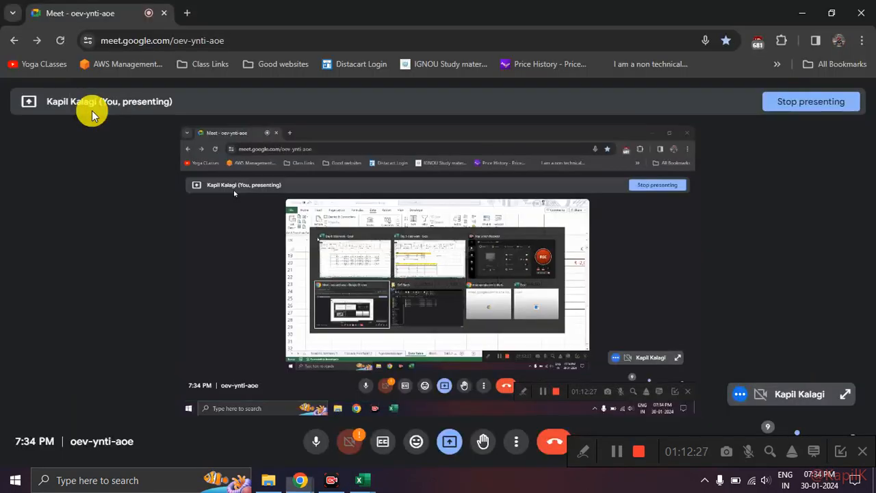
key("alt+Tab")
key("alt+Tab")
key("alt+Tab")
key("alt+Tab")
key("alt+Tab")
key("alt+Tab")
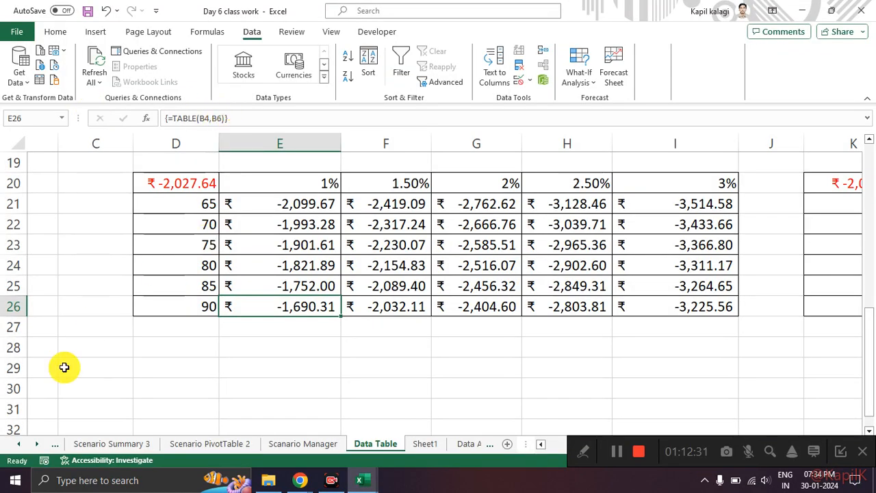
left_click(295, 483)
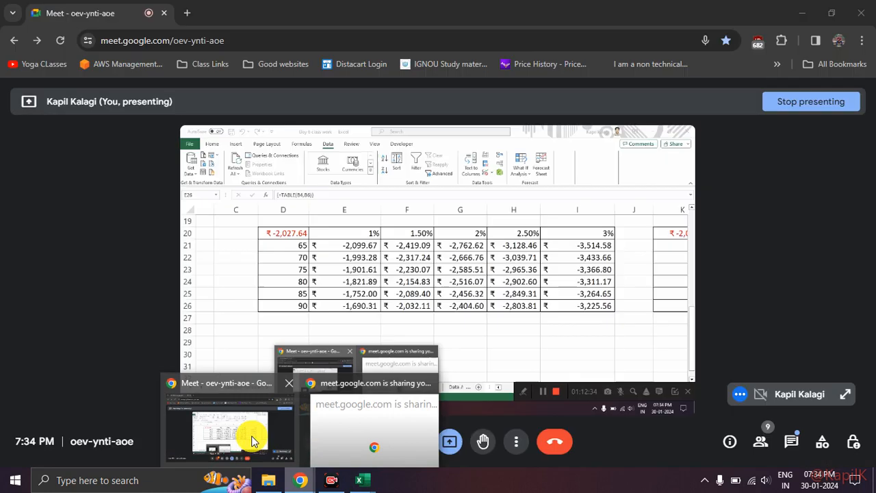
left_click(251, 434)
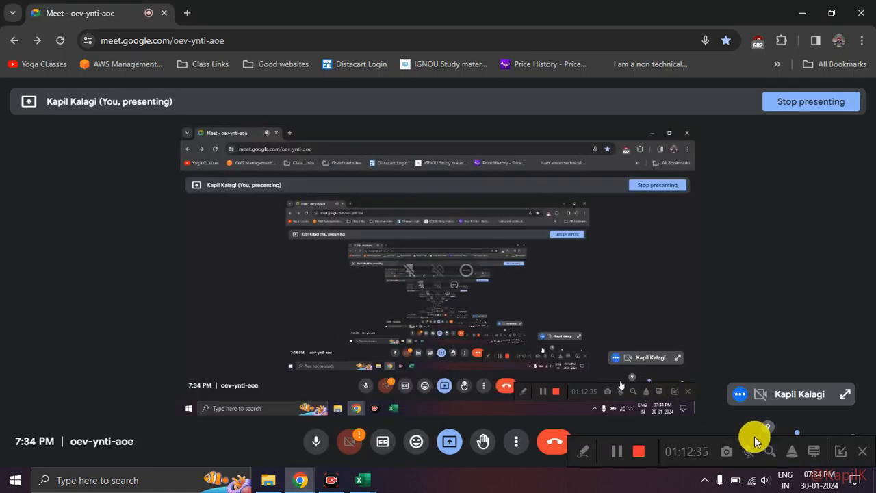